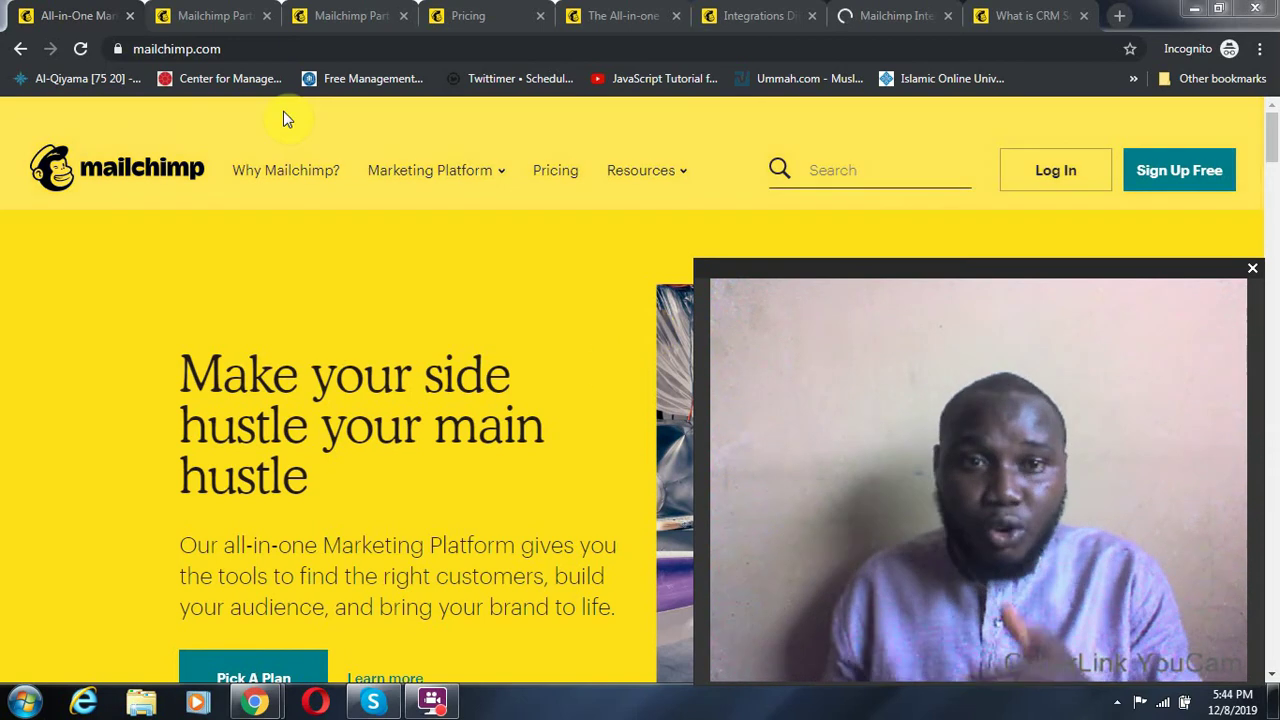
# - Open the Mailchimp pricing page and compare the features and starting prices of the Premium, Standard, Essentials and Free plans
pyautogui.click(466, 15)
pyautogui.scroll(-2, 516, 350)
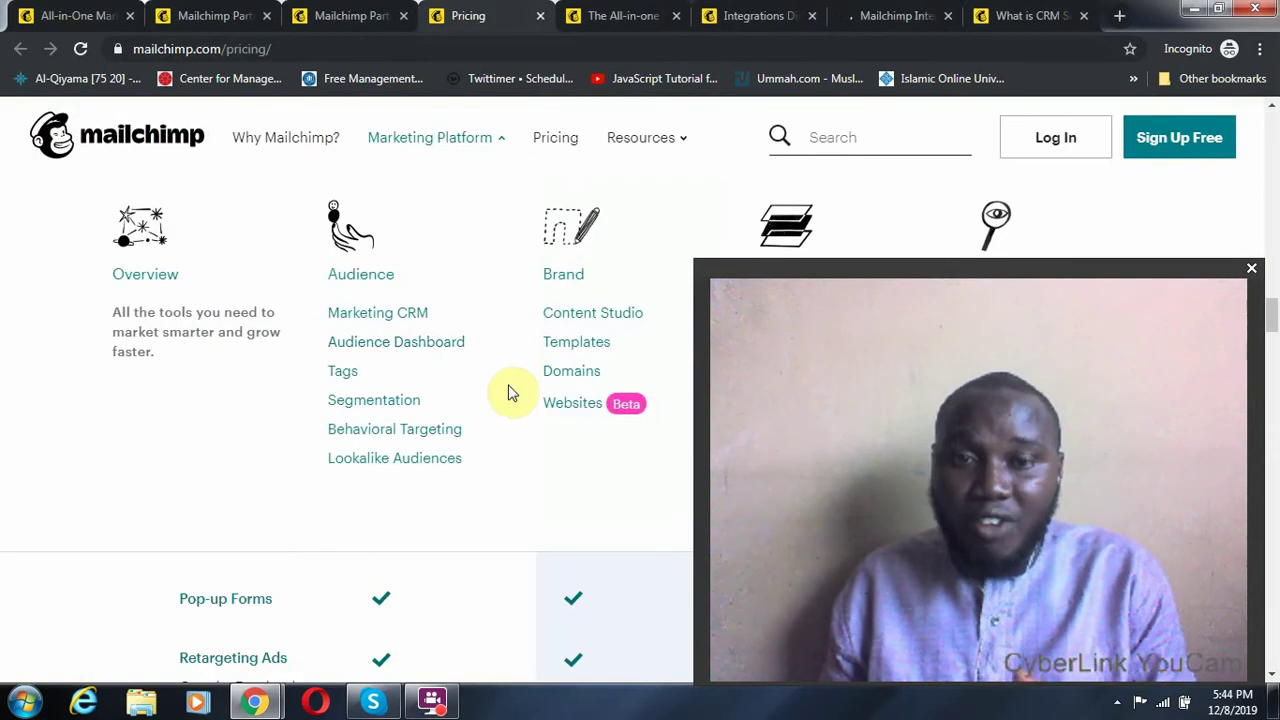
pyautogui.scroll(-3, 516, 345)
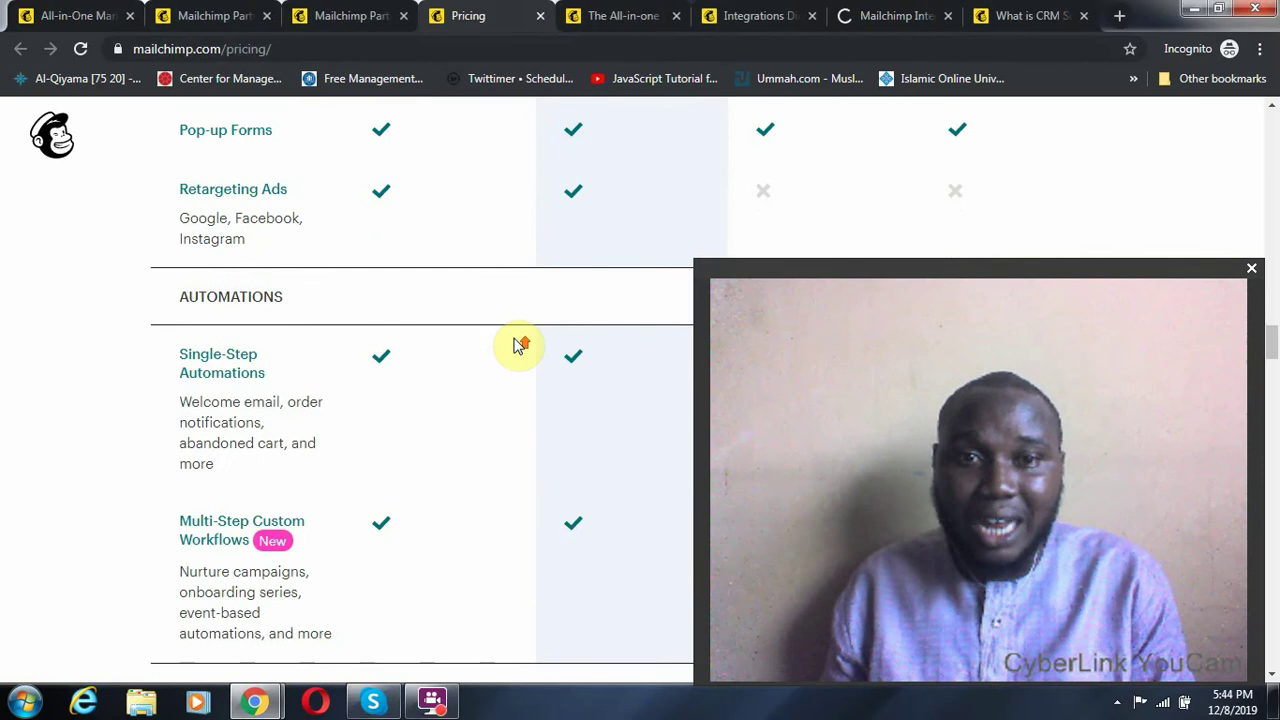
pyautogui.scroll(12, 523, 368)
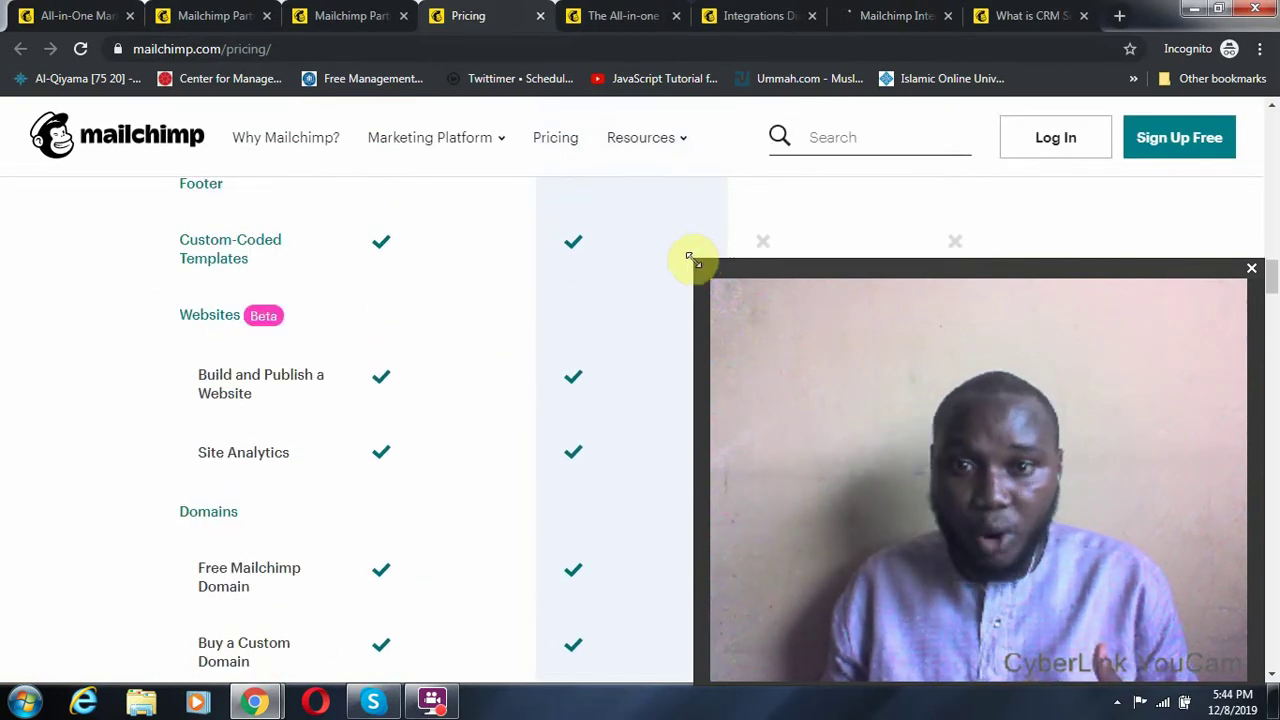
pyautogui.moveTo(695, 259); pyautogui.dragTo(988, 477)
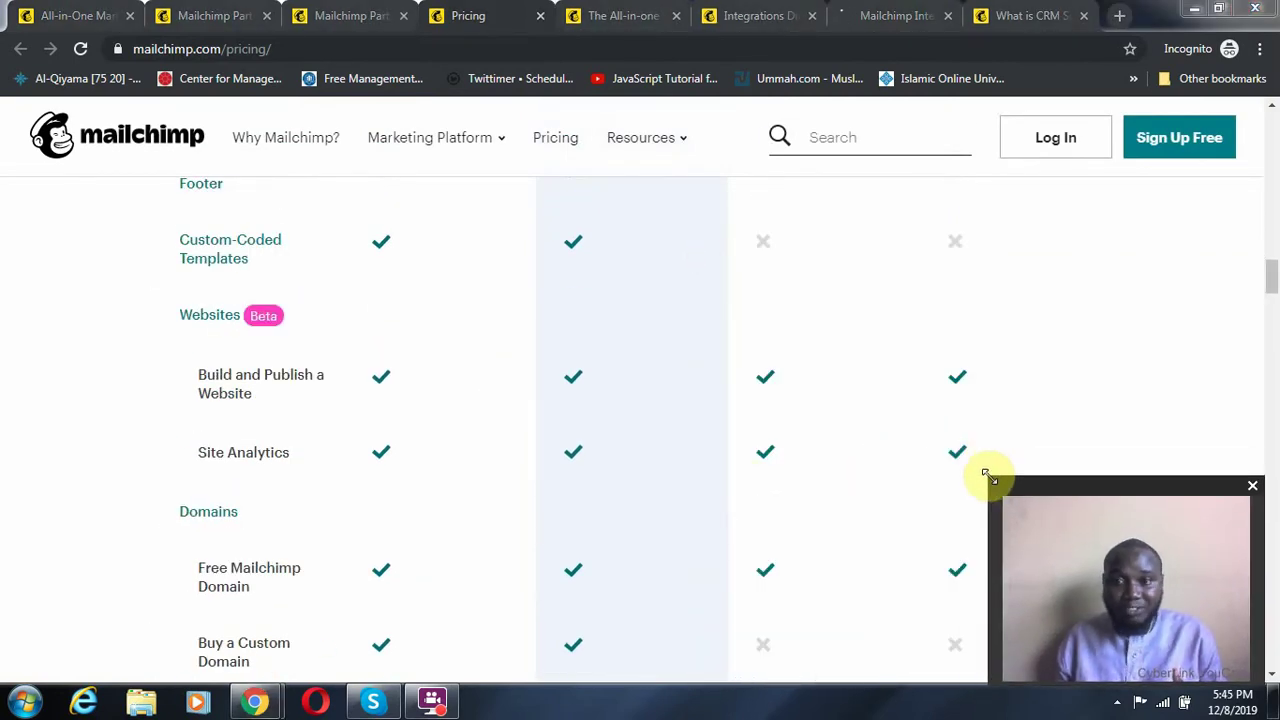
pyautogui.scroll(15, 487, 345)
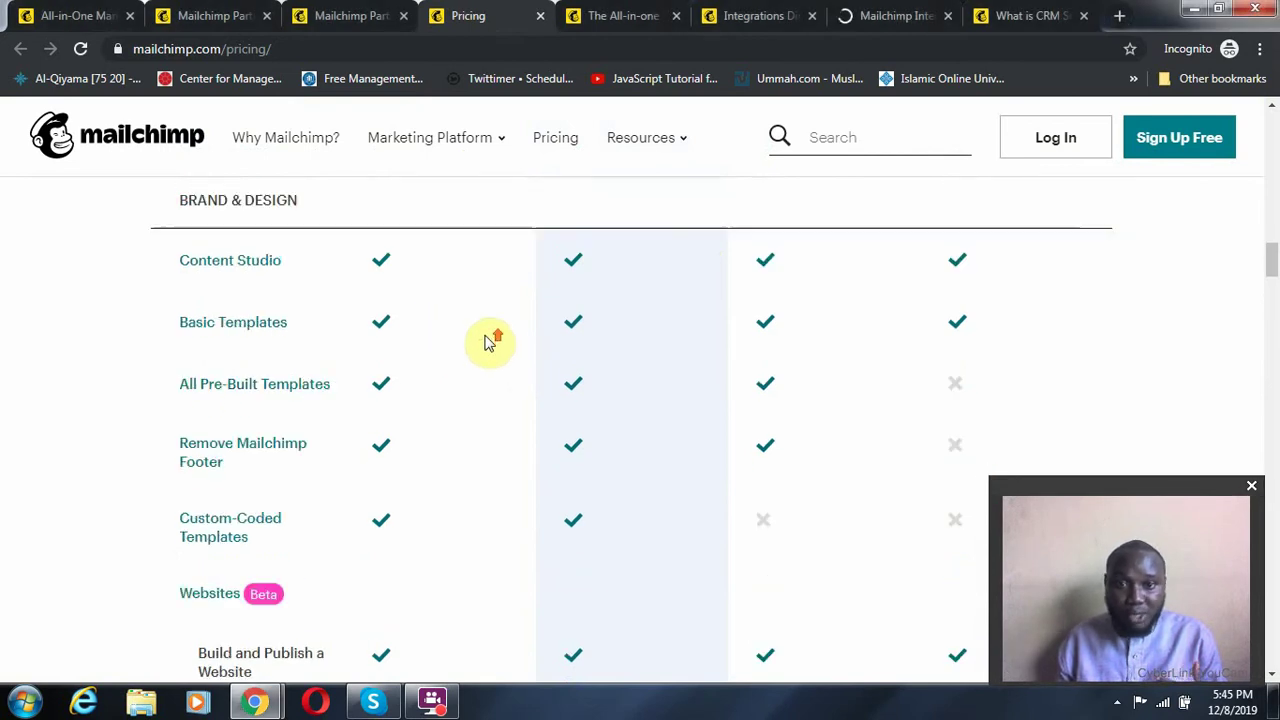
pyautogui.scroll(2, 489, 340)
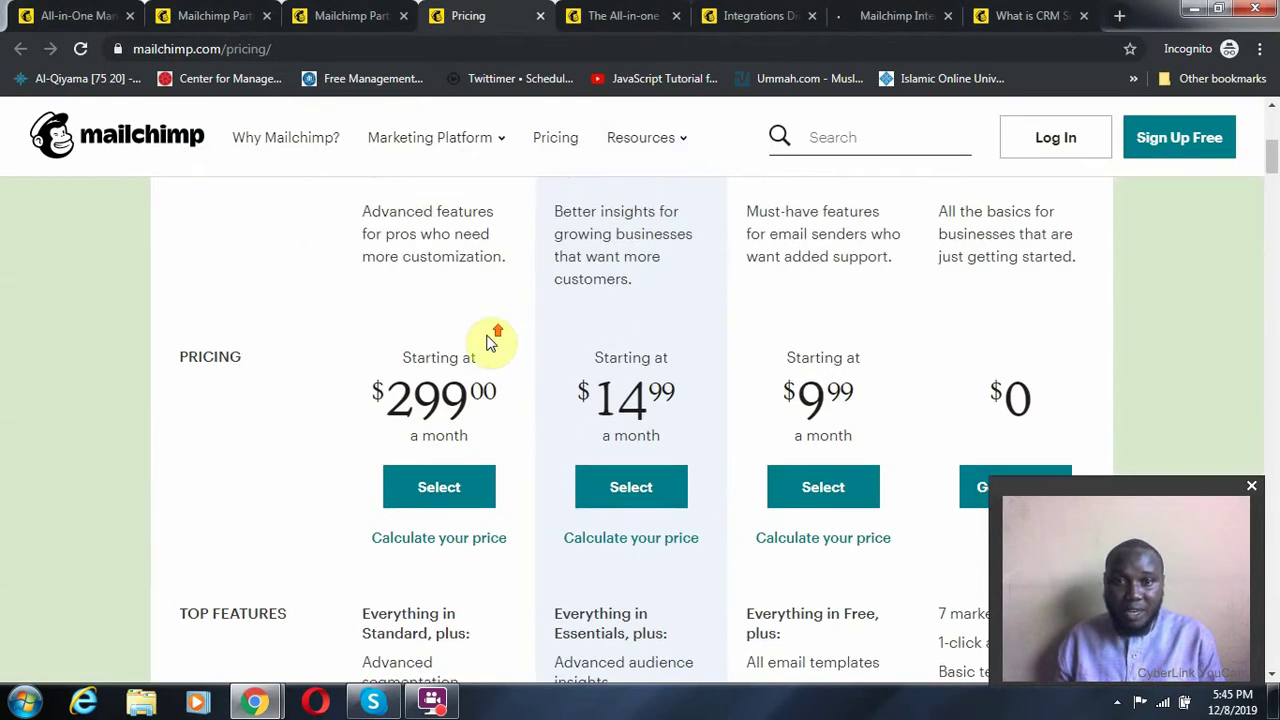
pyautogui.scroll(-1, 491, 337)
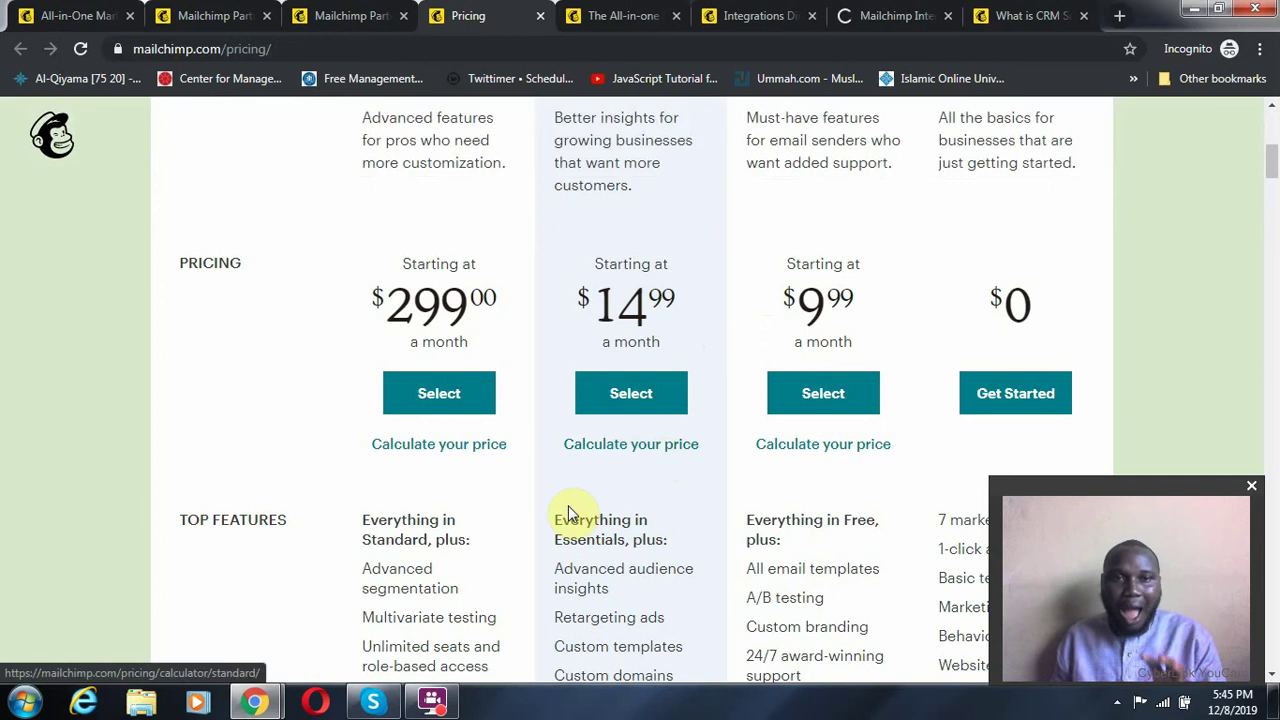
pyautogui.scroll(5, 568, 497)
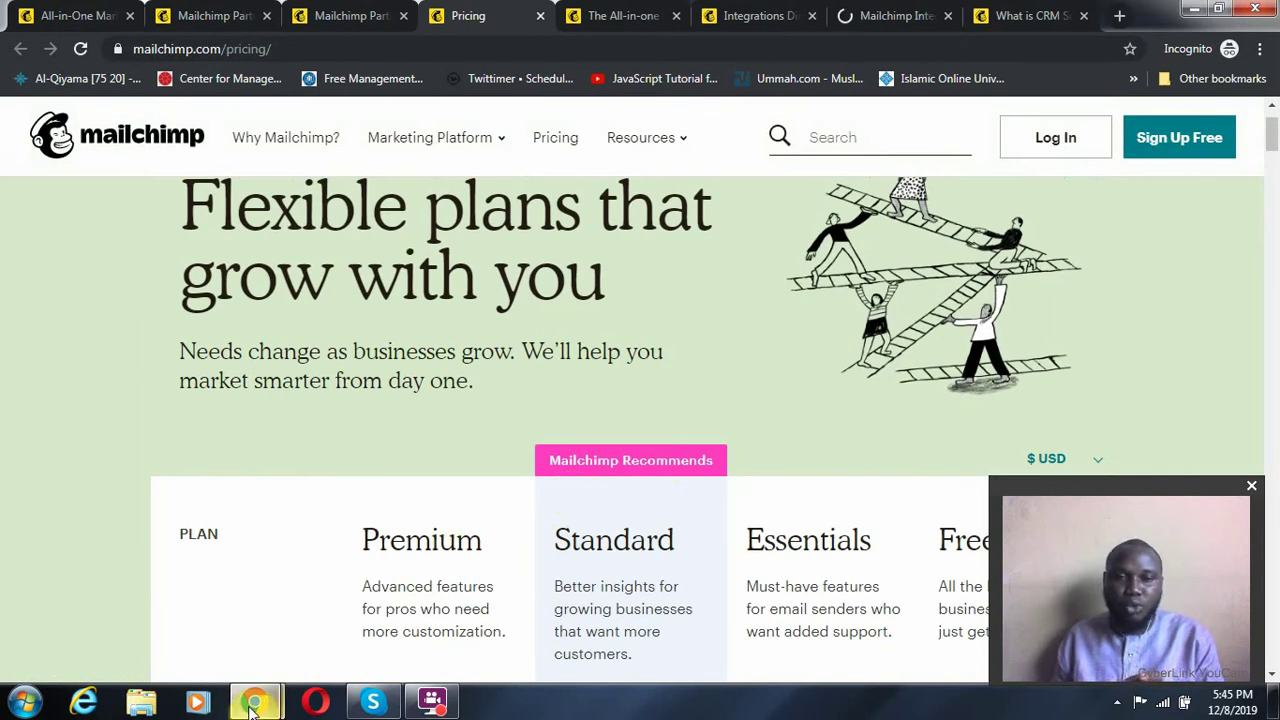
pyautogui.moveTo(255, 705)
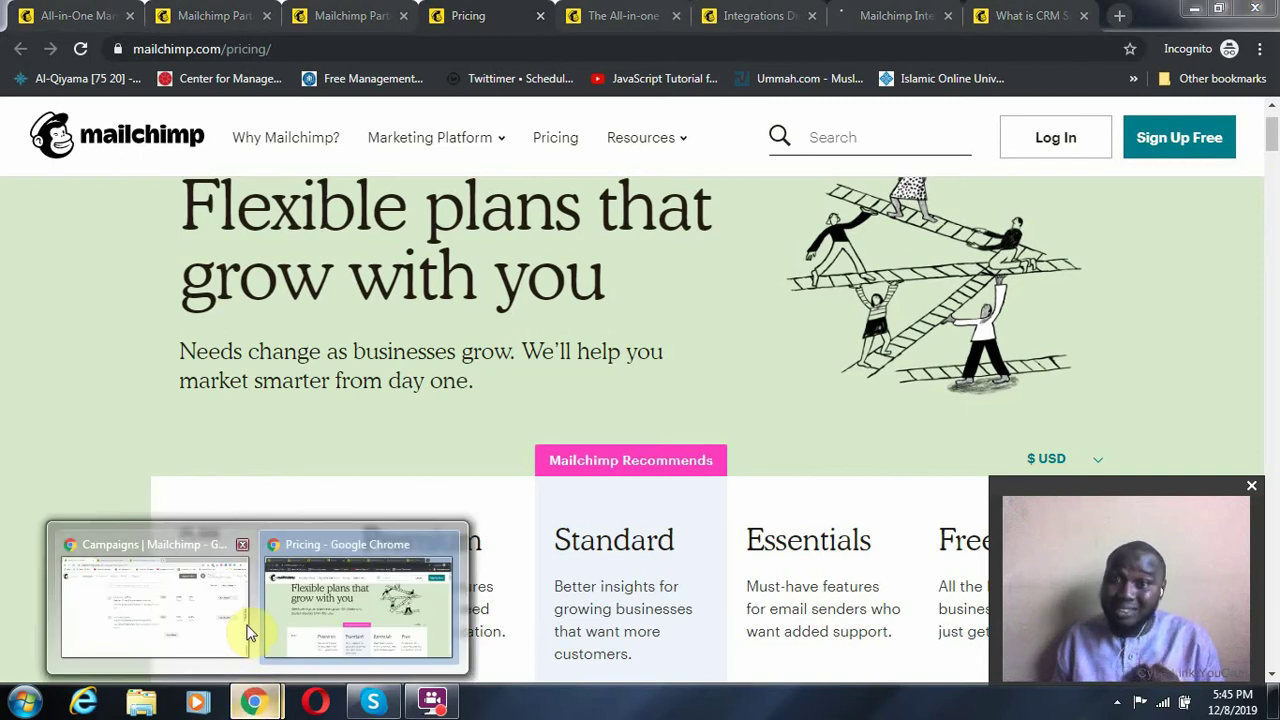
pyautogui.moveTo(222, 600)
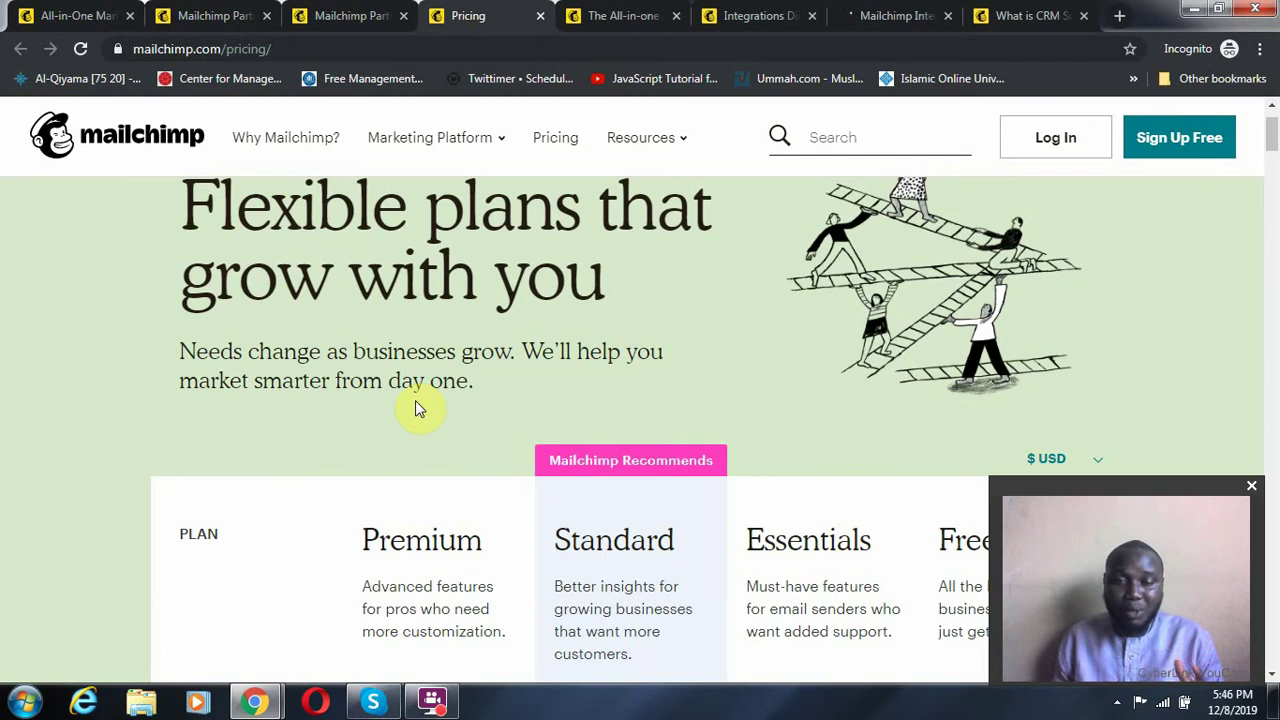
pyautogui.moveTo(445, 145)
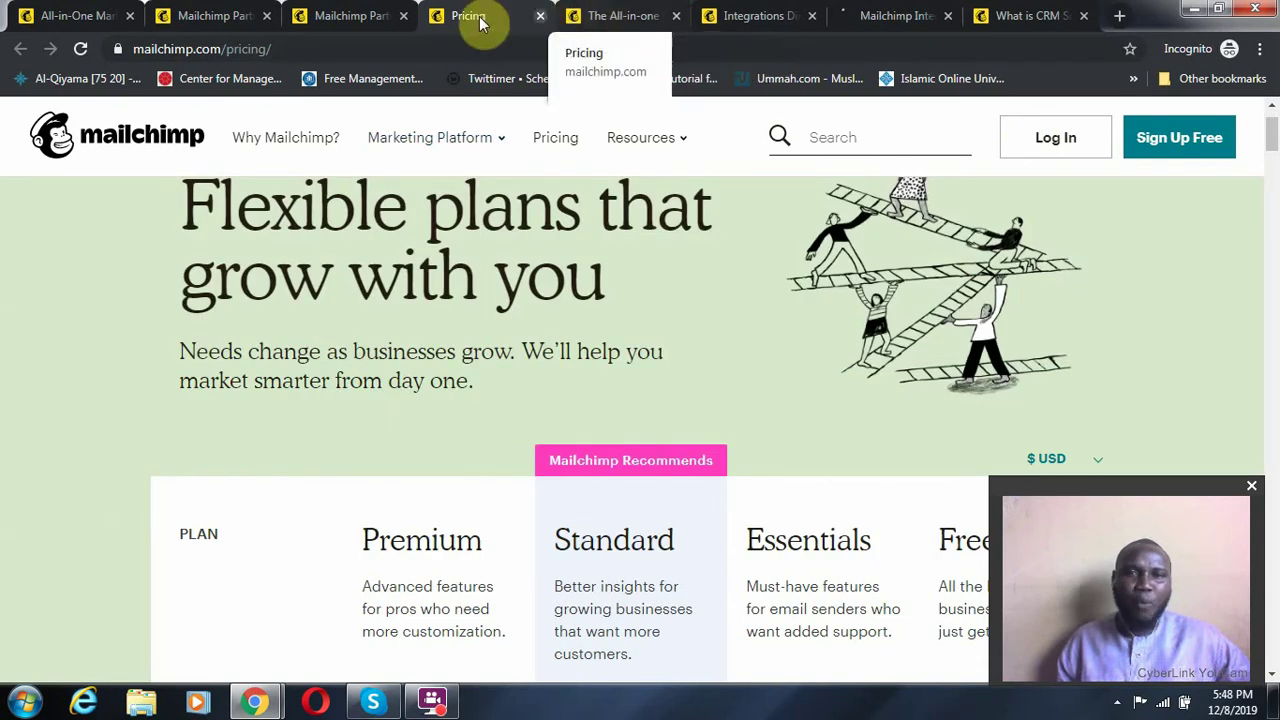
# - Look through the "What is CRM" guide, from audience segmentation back to the essential CRM features for small business marketers
pyautogui.click(1027, 14)
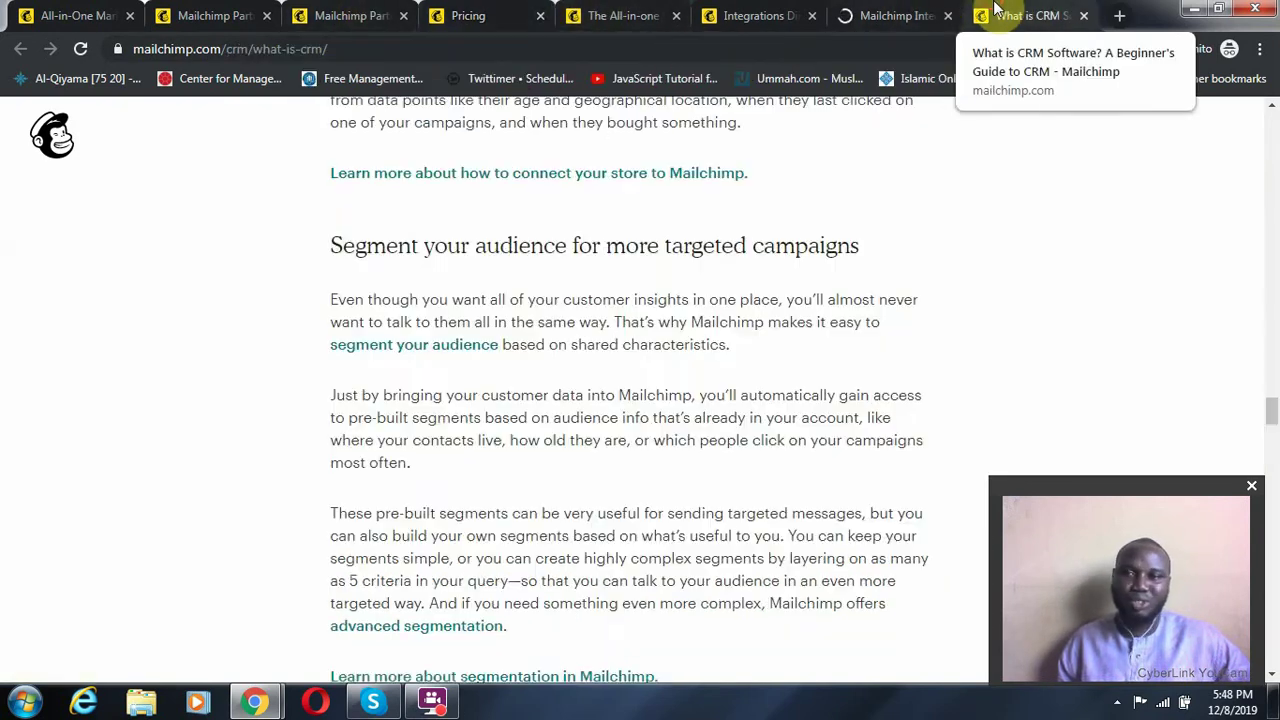
pyautogui.scroll(10, 835, 200)
pyautogui.scroll(15, 735, 380)
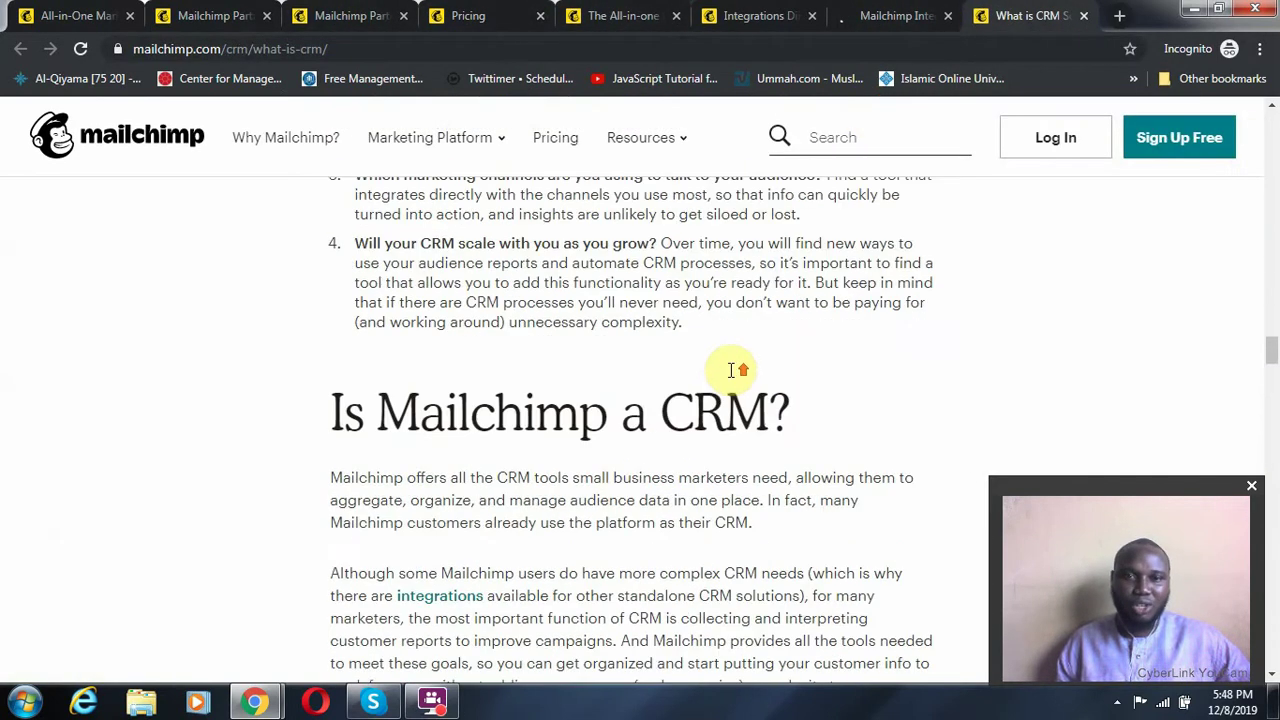
pyautogui.scroll(15, 707, 440)
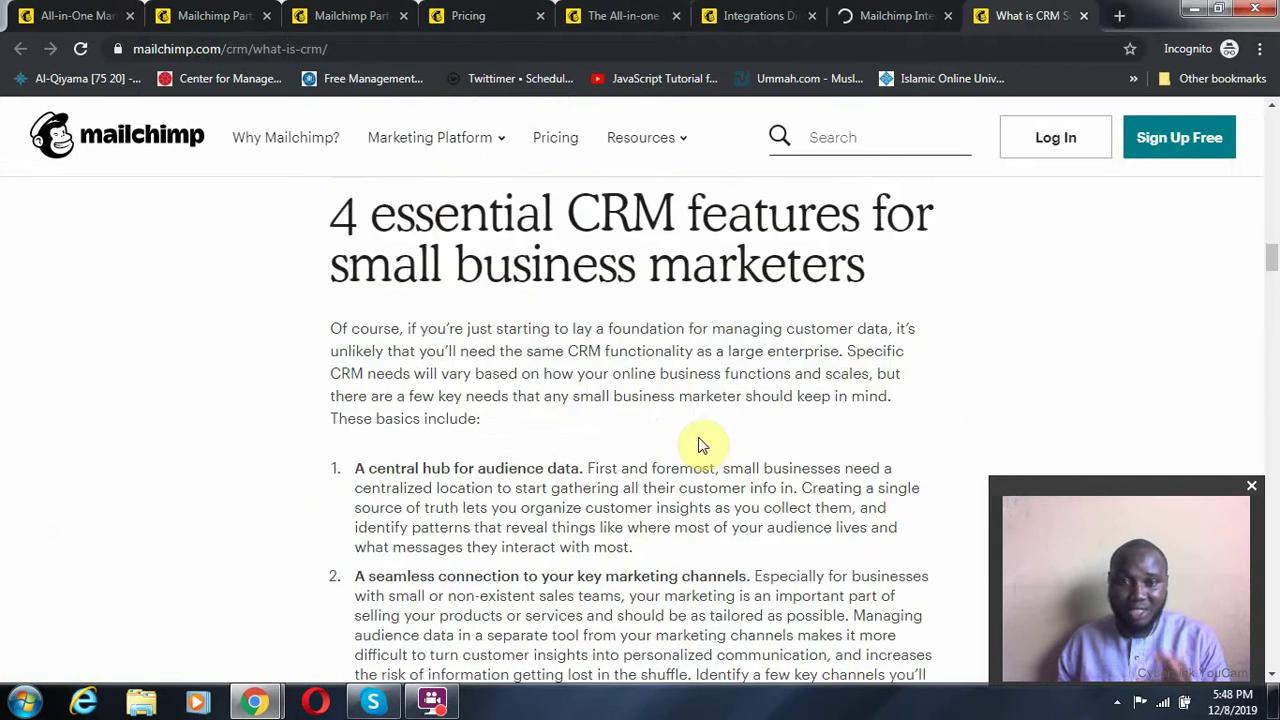
# - Review the featured holiday sales integrations in the Mailchimp integrations directory, including Square, Zapier, Facebook, Google, WooCommerce and Canva
pyautogui.click(765, 15)
pyautogui.scroll(-7, 560, 468)
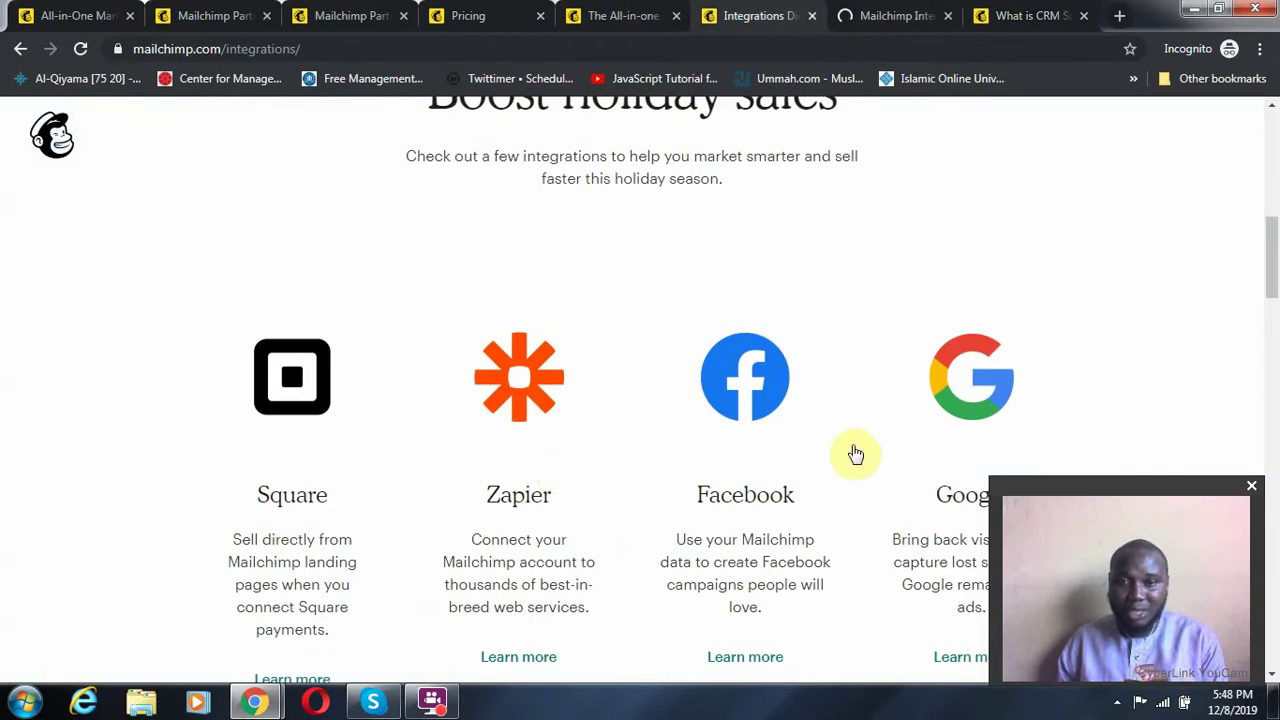
pyautogui.scroll(-1, 690, 475)
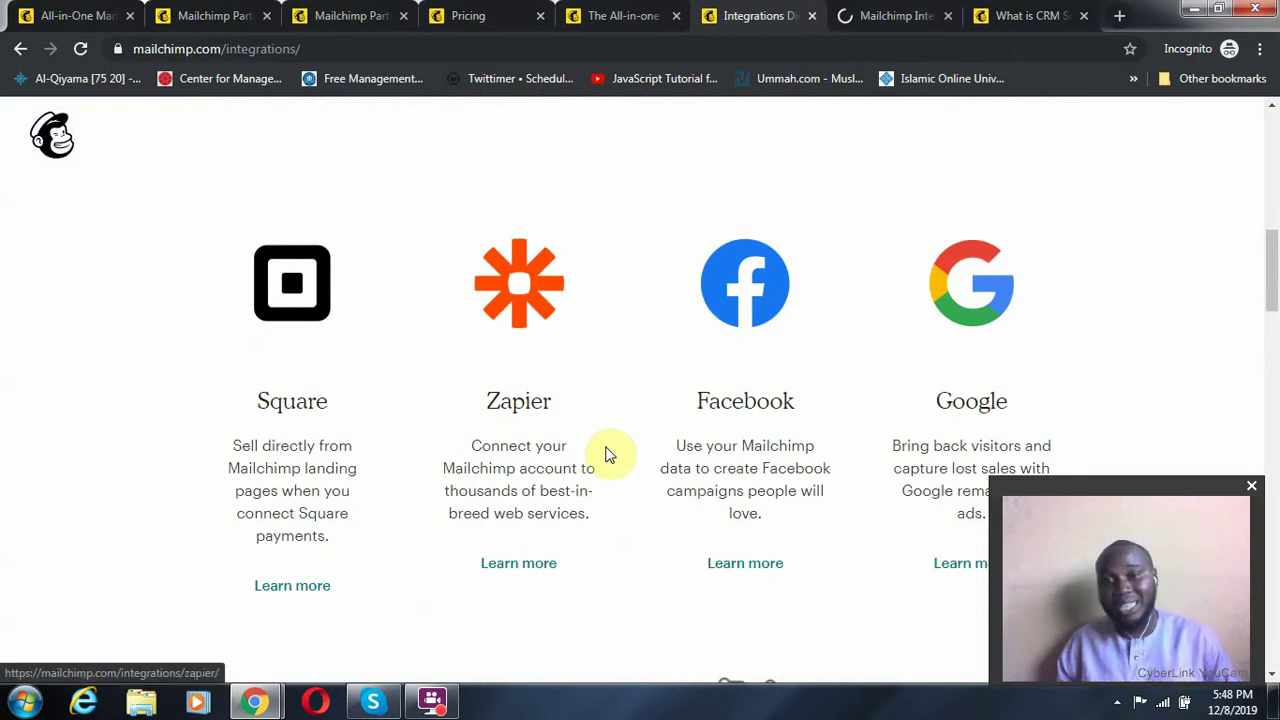
pyautogui.scroll(-2, 830, 340)
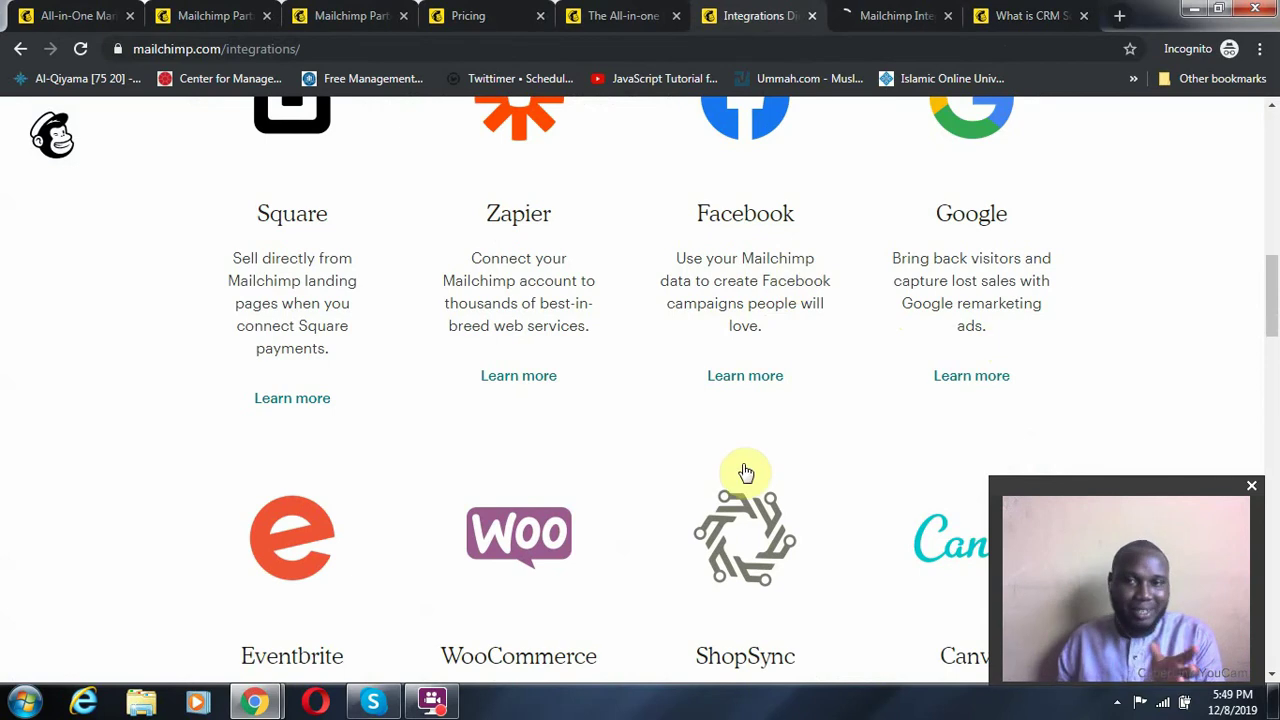
pyautogui.scroll(-3, 449, 594)
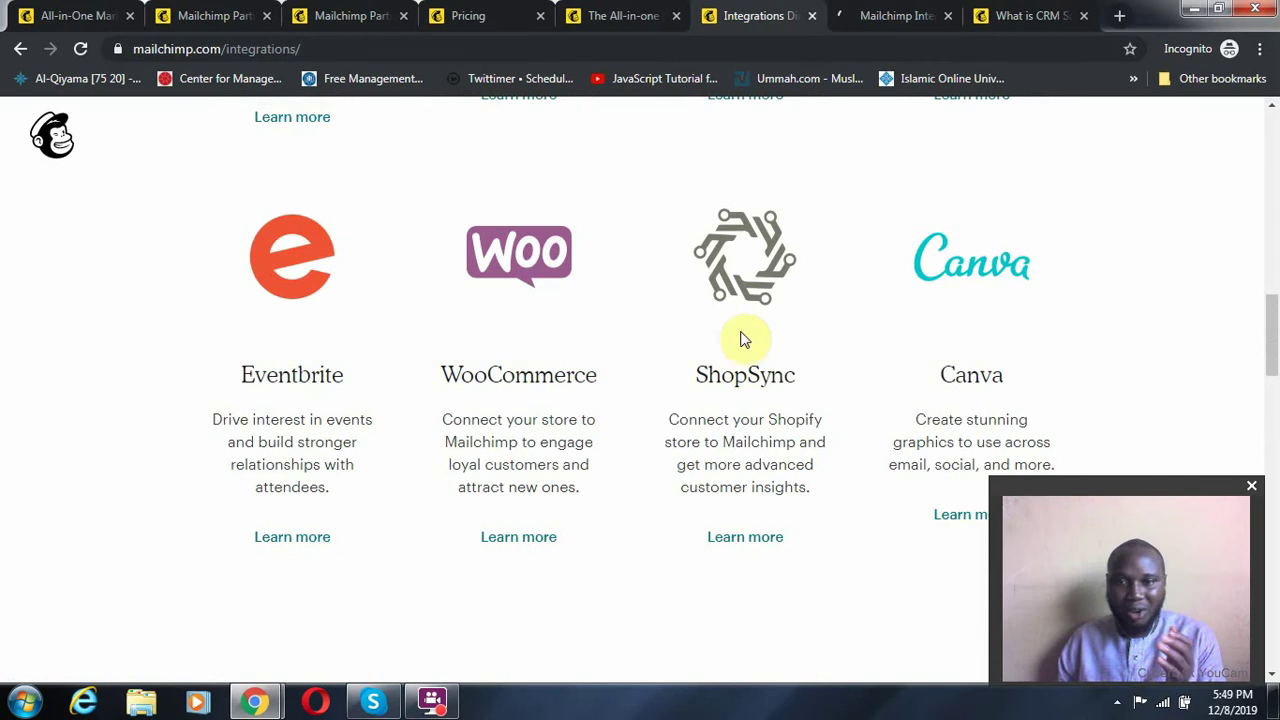
pyautogui.scroll(-1, 718, 403)
pyautogui.scroll(-2, 718, 403)
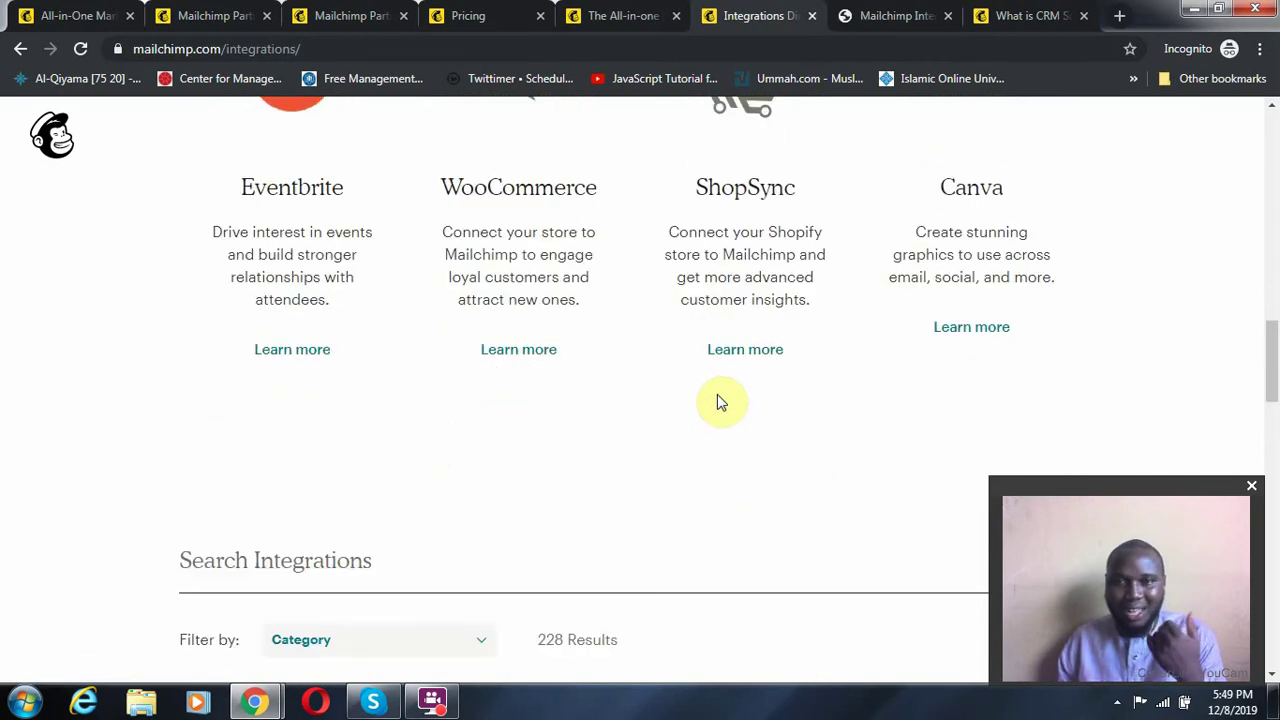
# - Browse the first page of the searchable integrations list, from 40Nuggets through to Ari
pyautogui.scroll(-3, 718, 400)
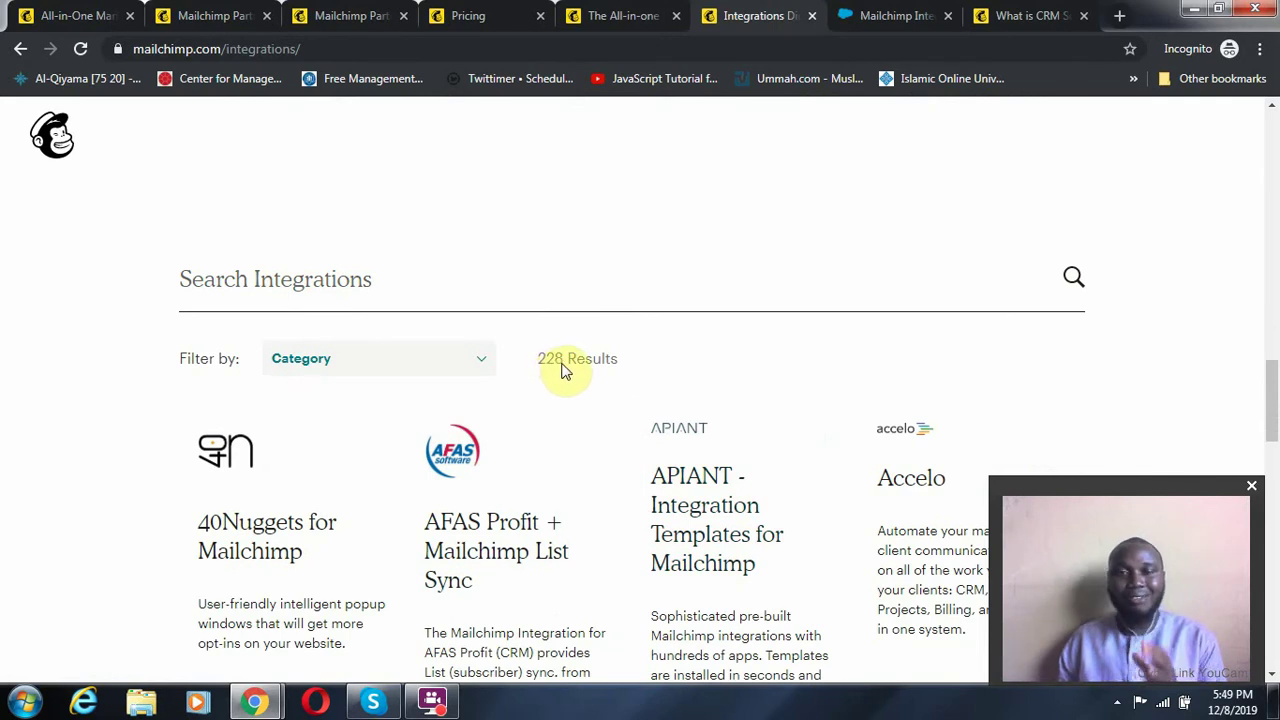
pyautogui.scroll(-2, 640, 509)
pyautogui.scroll(-1, 532, 522)
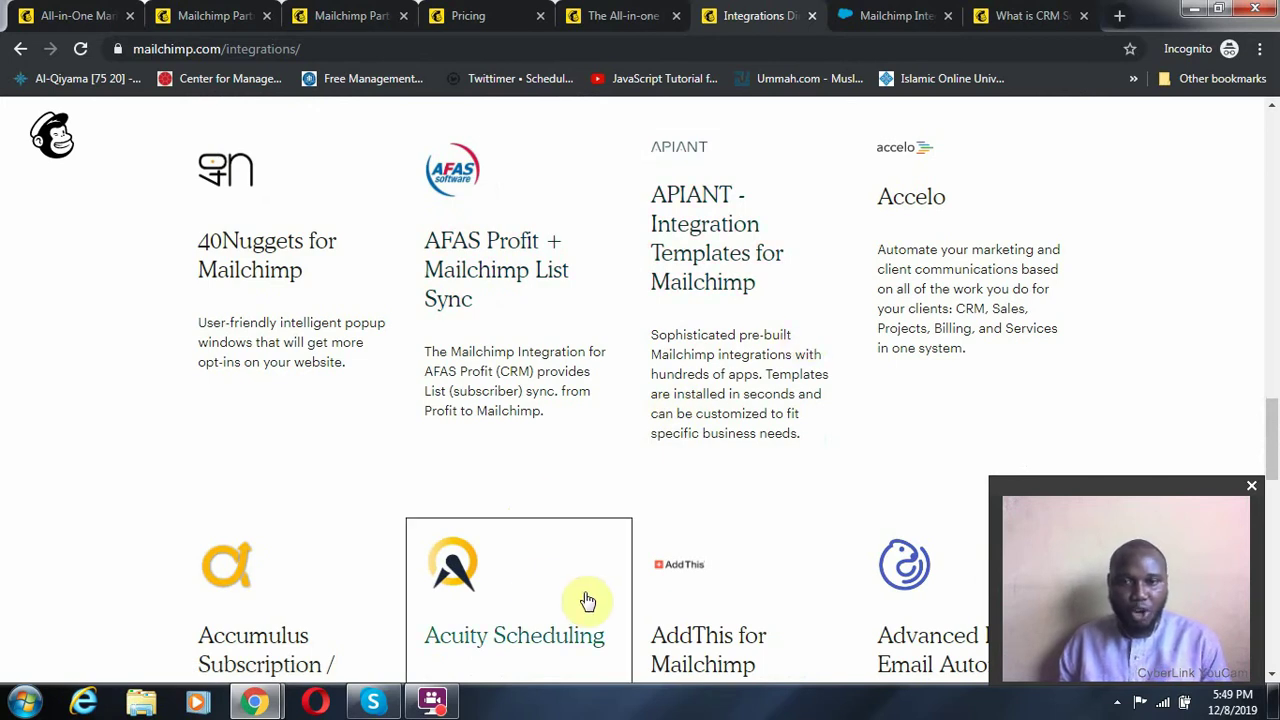
pyautogui.scroll(-5, 700, 592)
pyautogui.scroll(-3, 731, 591)
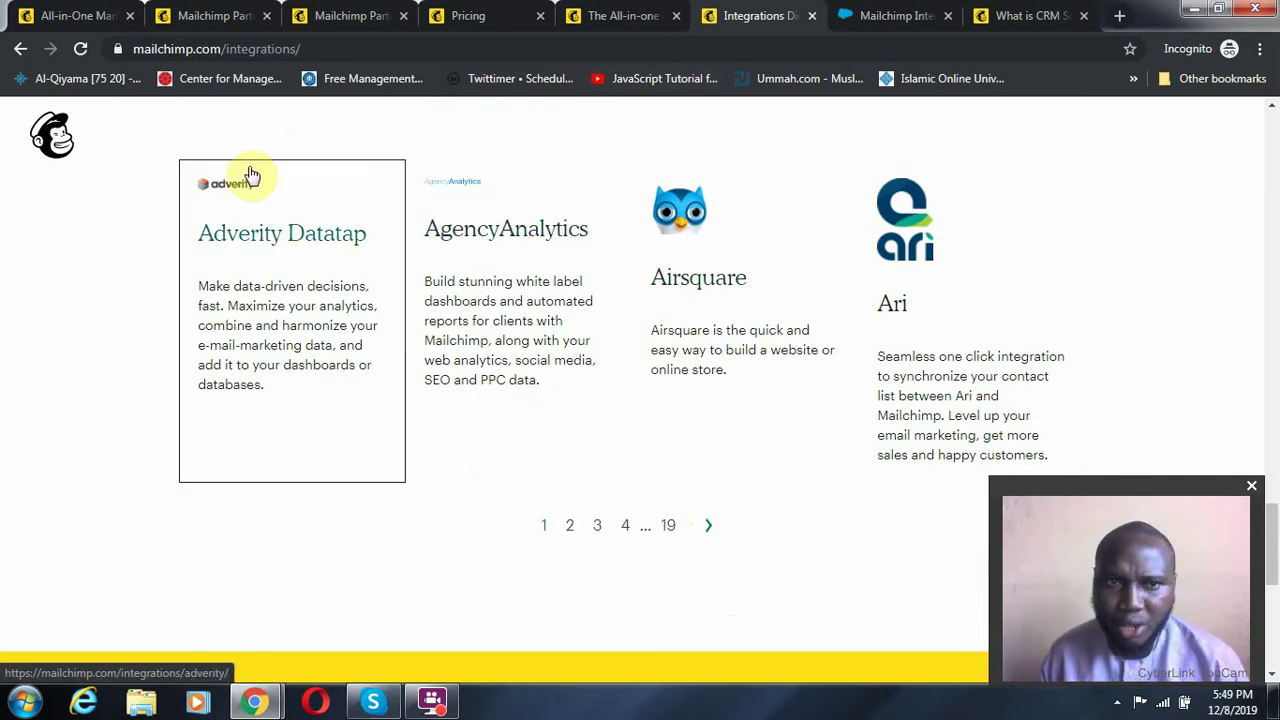
# - Switch to the browser window with the account's Campaigns page and return to the start of the campaign list
pyautogui.click(80, 14)
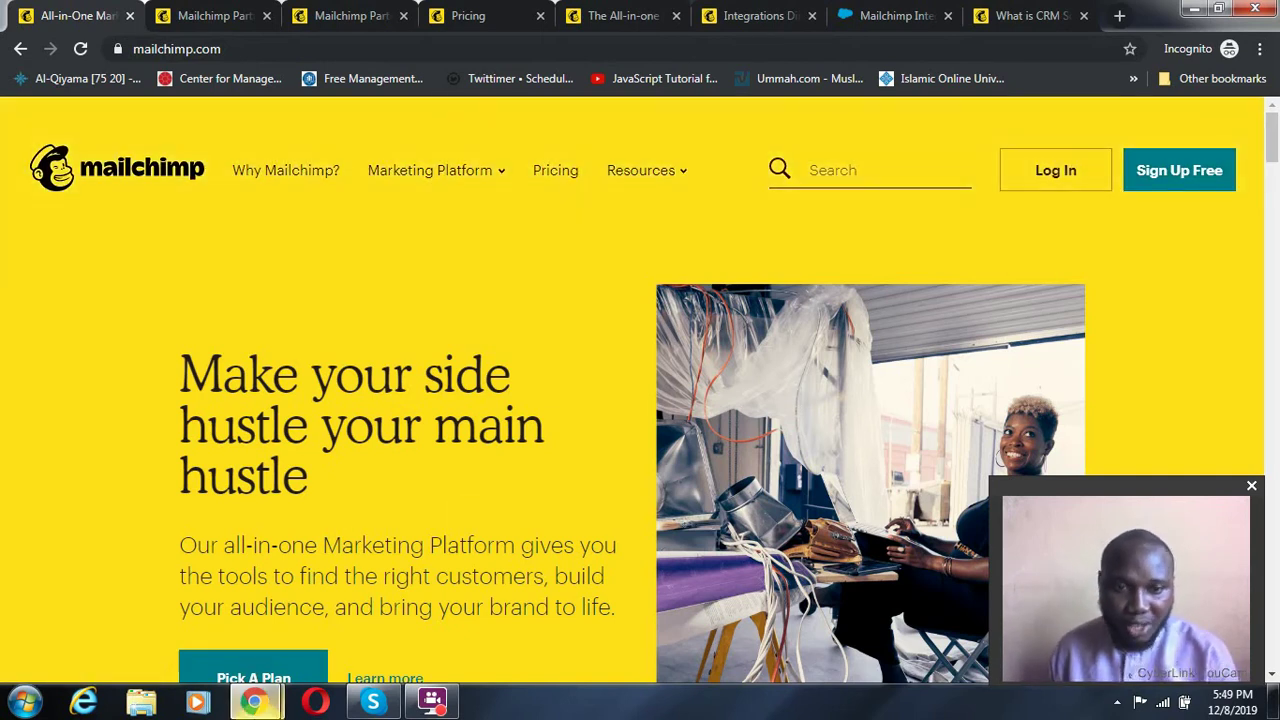
pyautogui.click(255, 702)
pyautogui.click(196, 605)
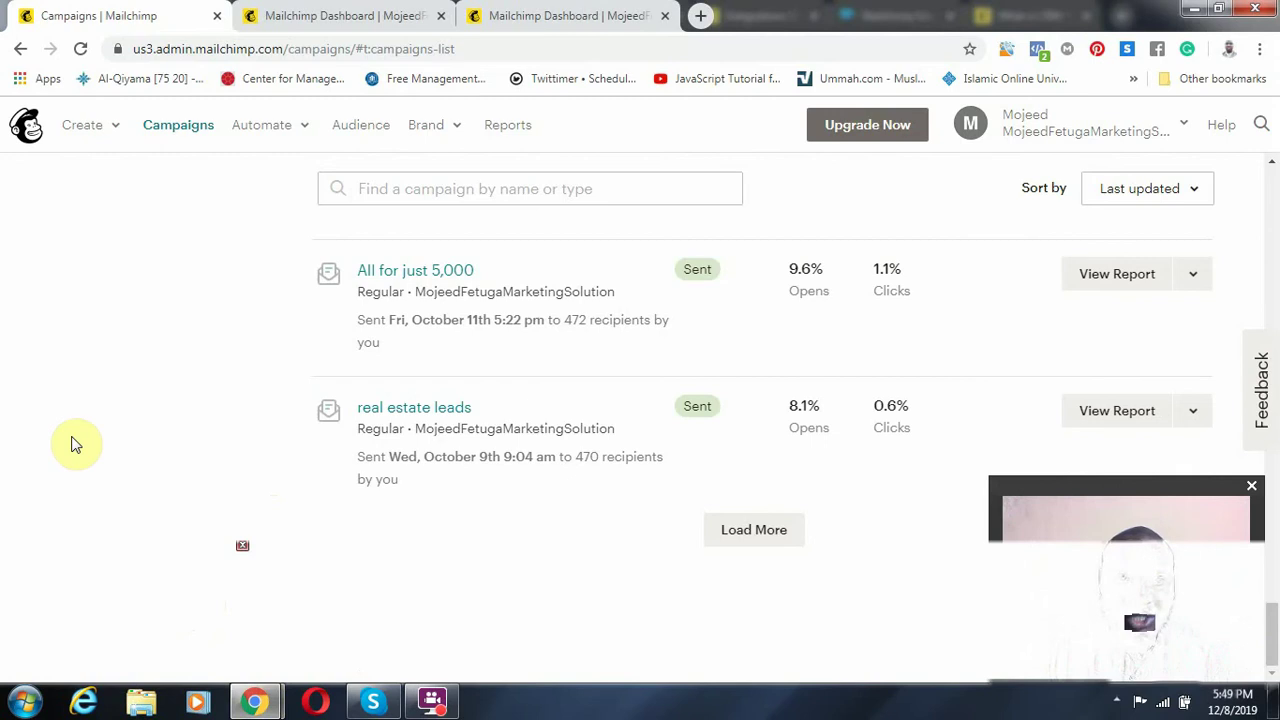
pyautogui.scroll(10, 71, 431)
pyautogui.scroll(15, 272, 465)
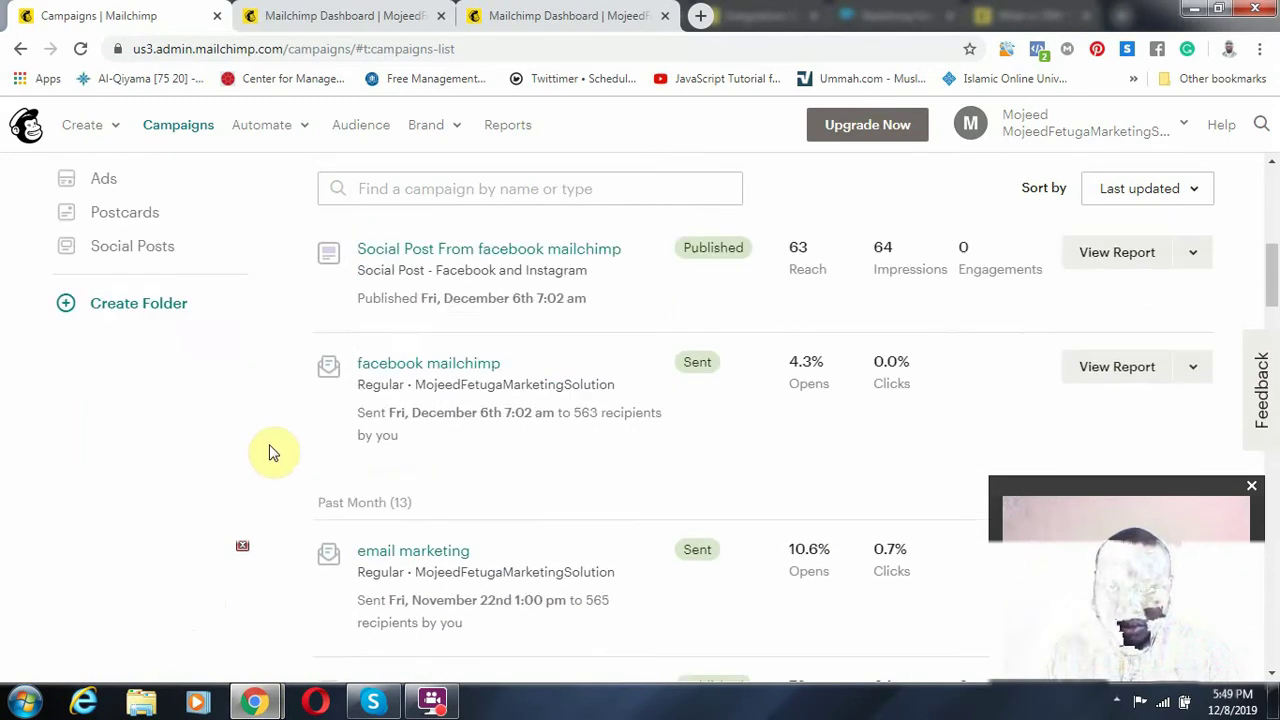
# - Examine the opens, clicks, reach and impressions of this week's email campaigns and social posts
pyautogui.scroll(-2, 268, 452)
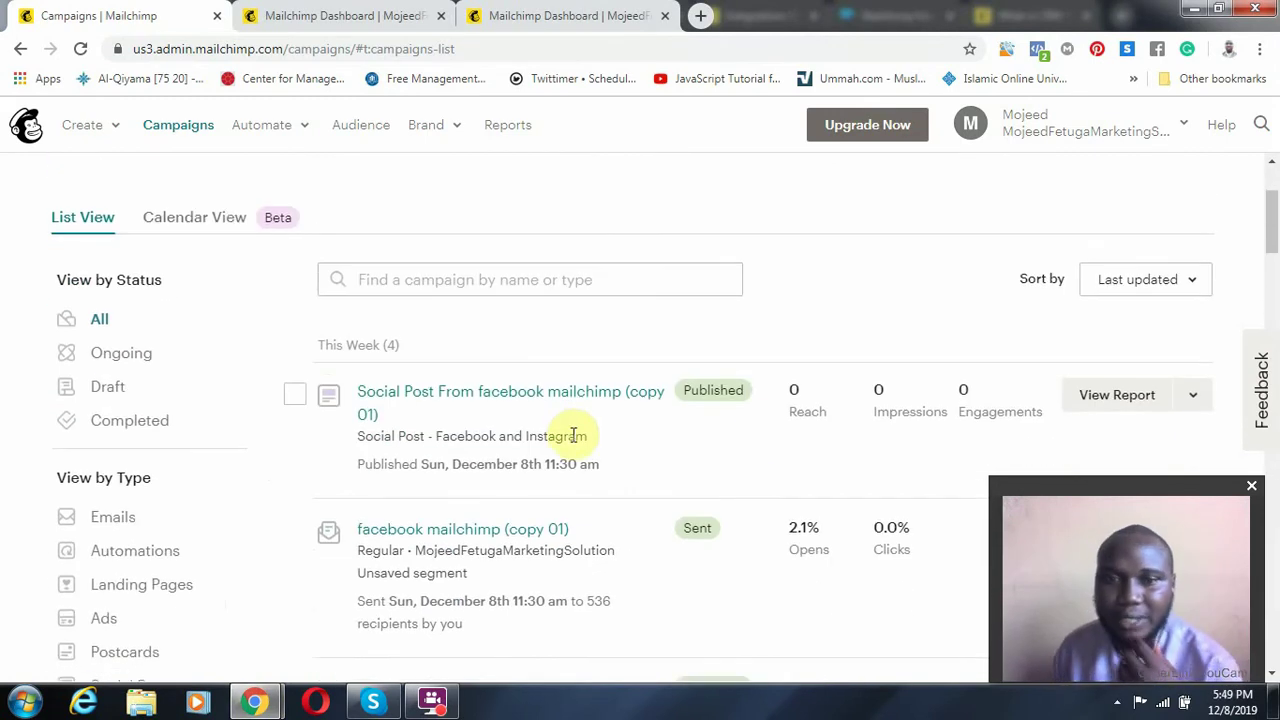
pyautogui.scroll(-1, 716, 428)
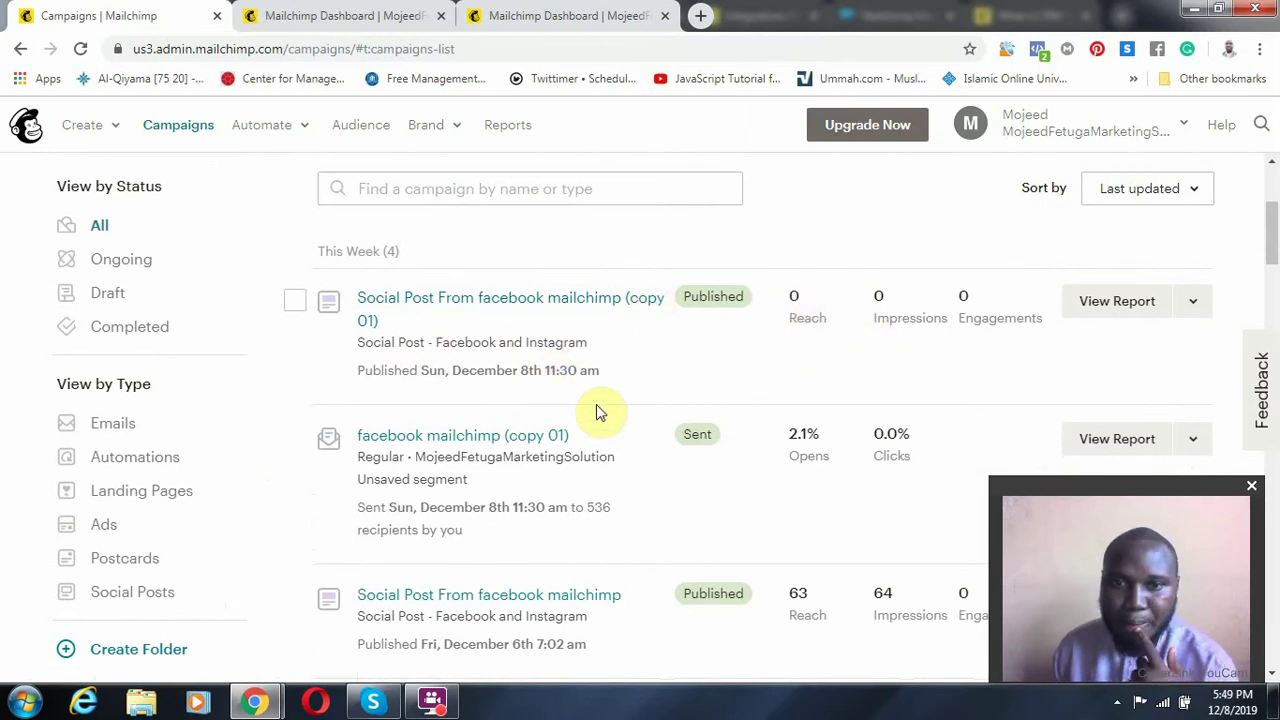
pyautogui.scroll(-1, 757, 444)
pyautogui.scroll(-1, 757, 444)
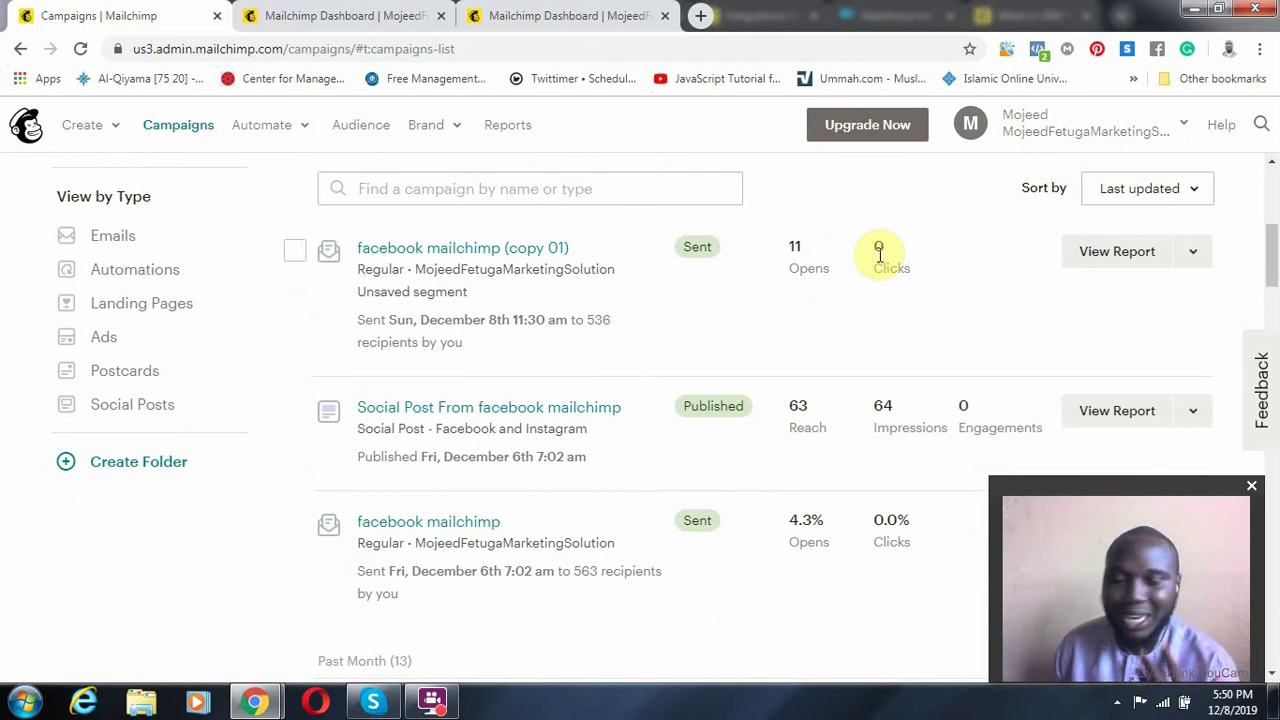
pyautogui.scroll(-2, 800, 409)
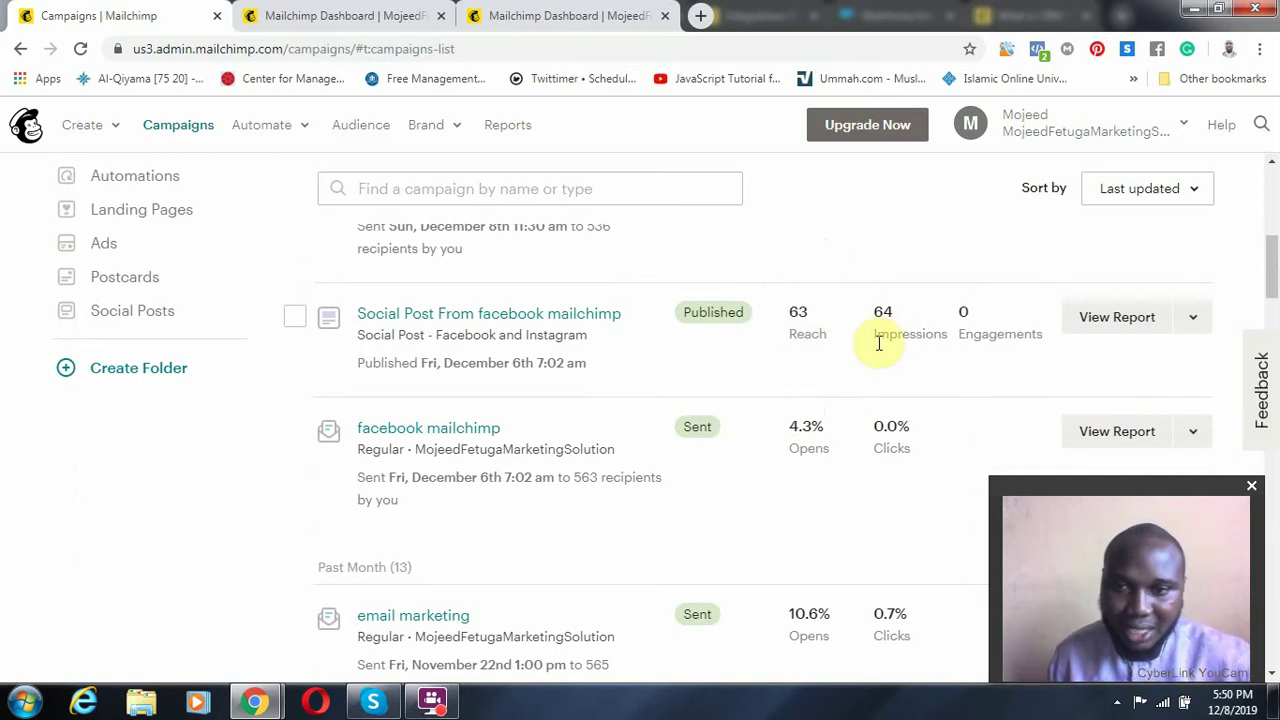
pyautogui.scroll(-2, 887, 318)
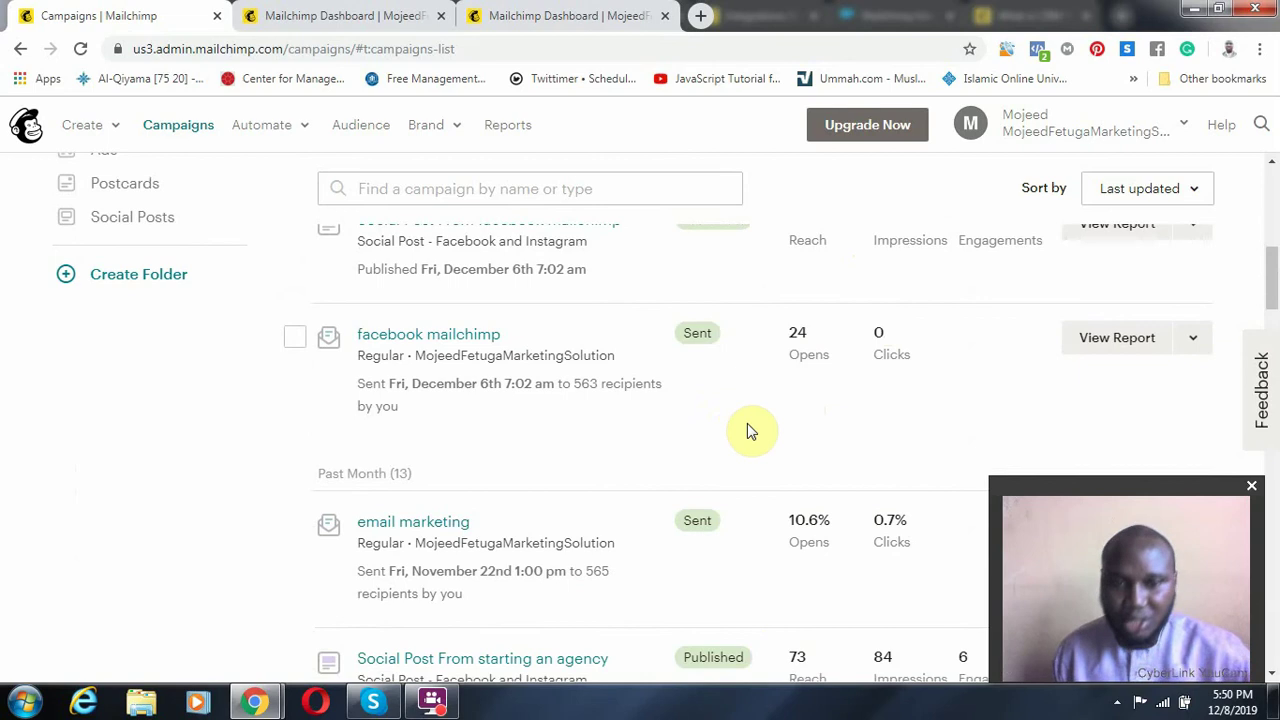
# - Examine the results of the older campaigns, from "email marketing" down to "Social Post From Facebook campaign 1"
pyautogui.scroll(-2, 749, 425)
pyautogui.scroll(-1, 786, 373)
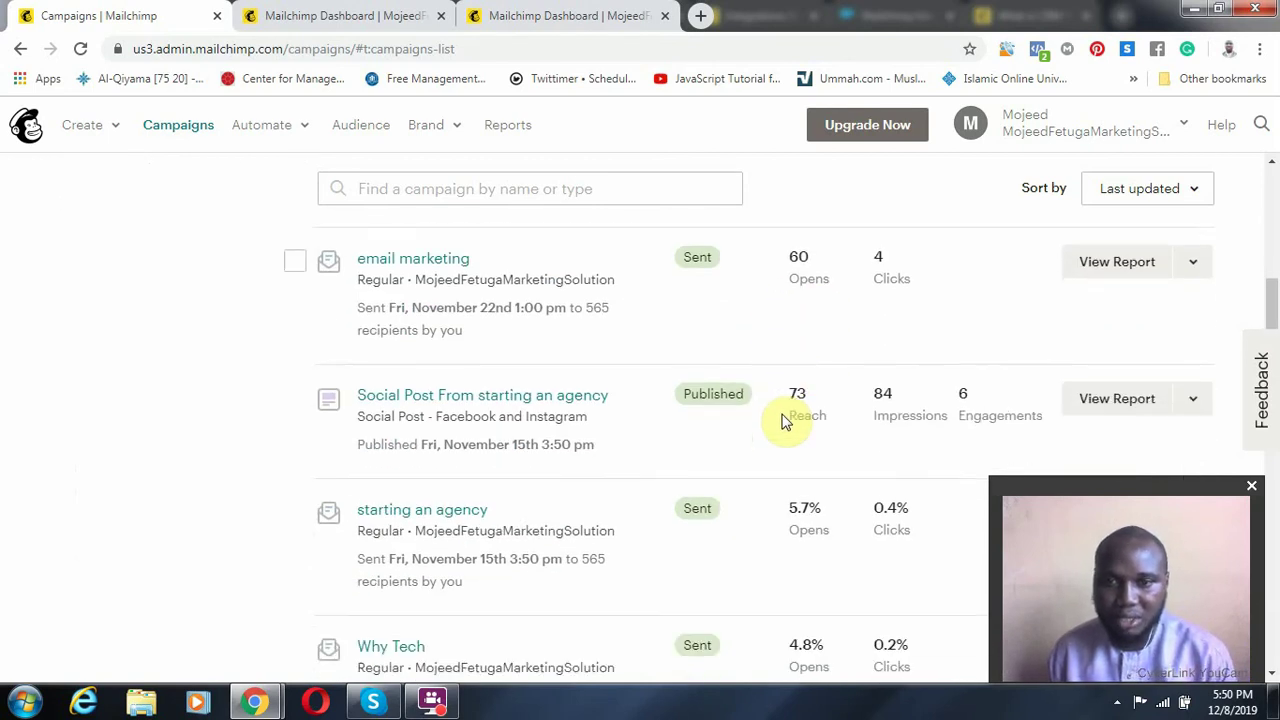
pyautogui.scroll(-5, 838, 398)
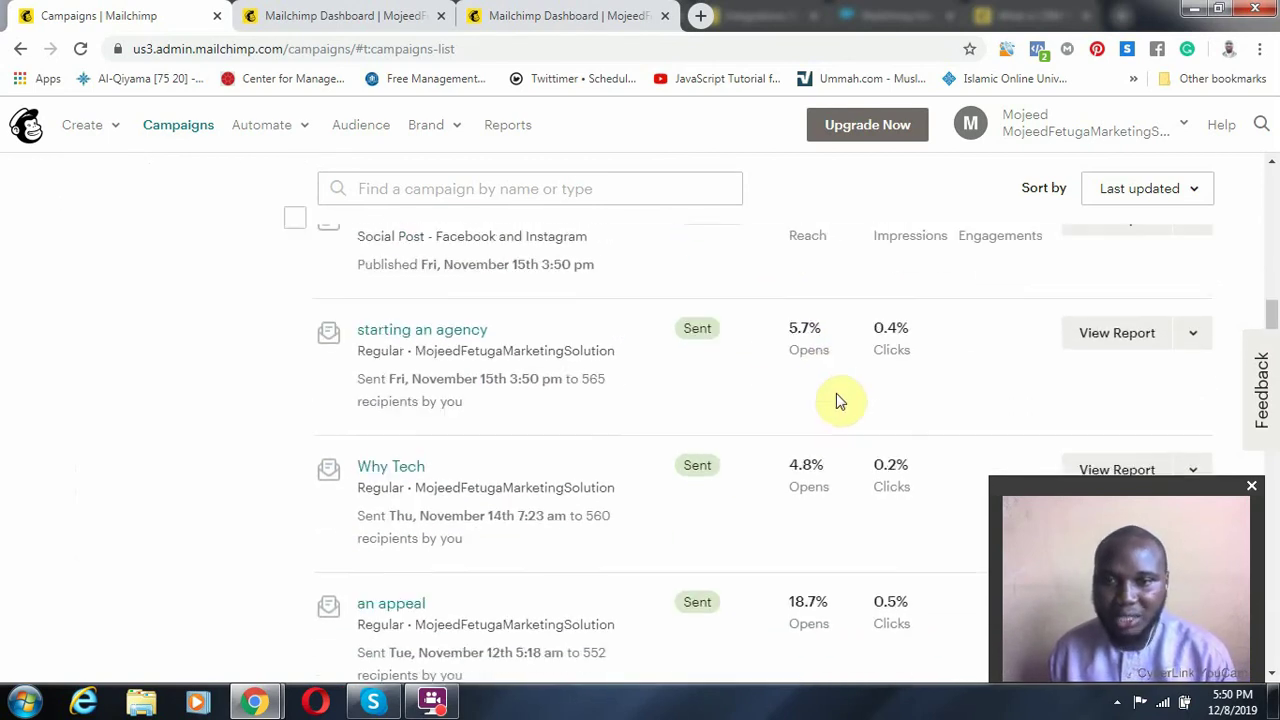
pyautogui.scroll(-5, 823, 398)
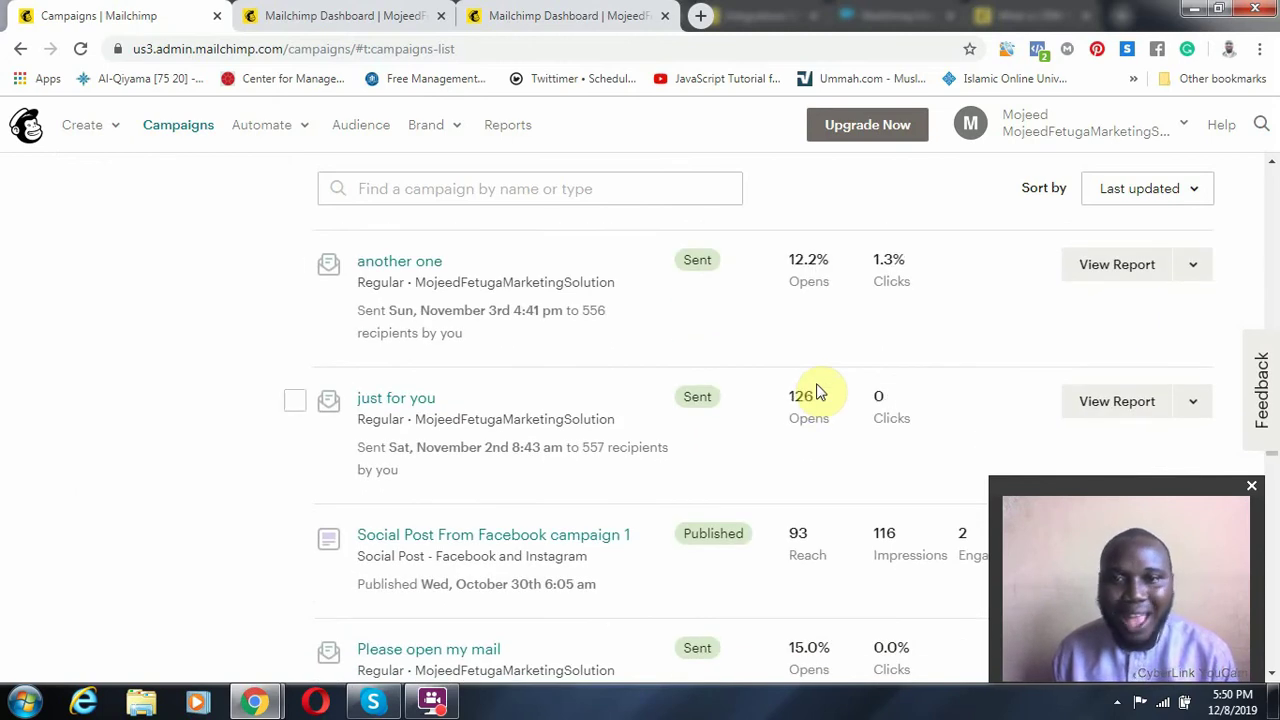
pyautogui.scroll(-2, 820, 393)
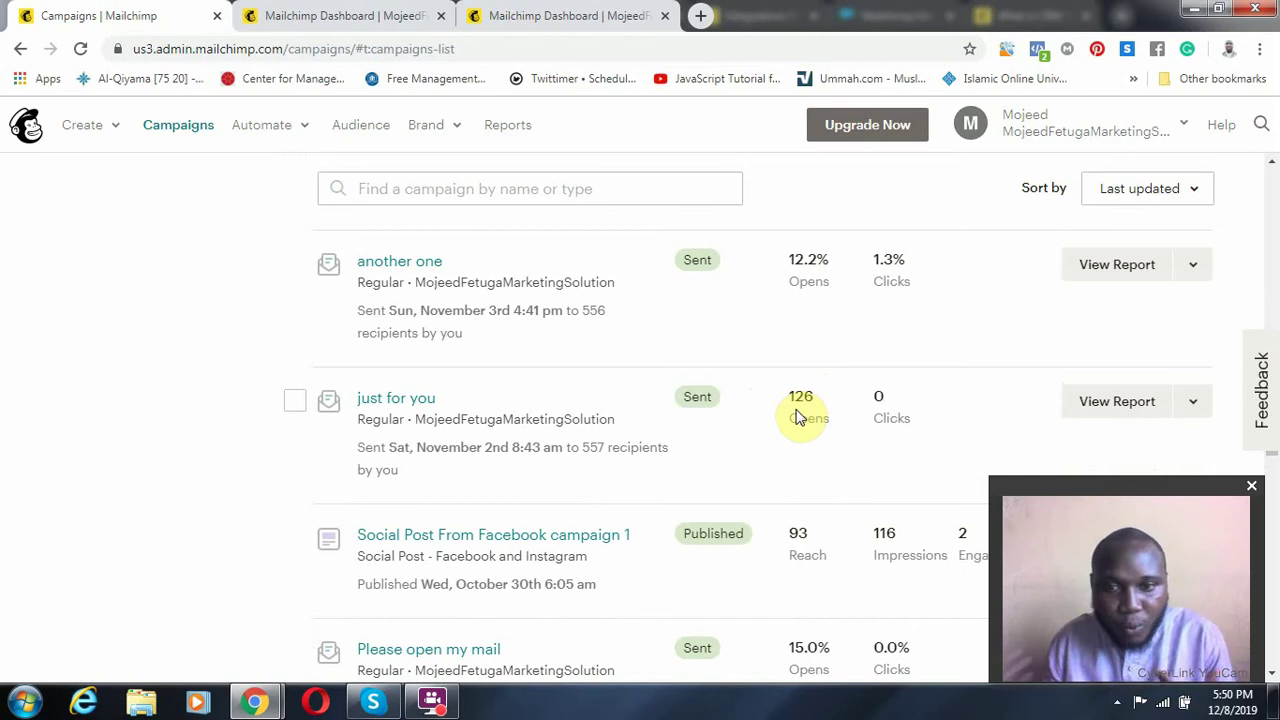
pyautogui.scroll(-2, 795, 461)
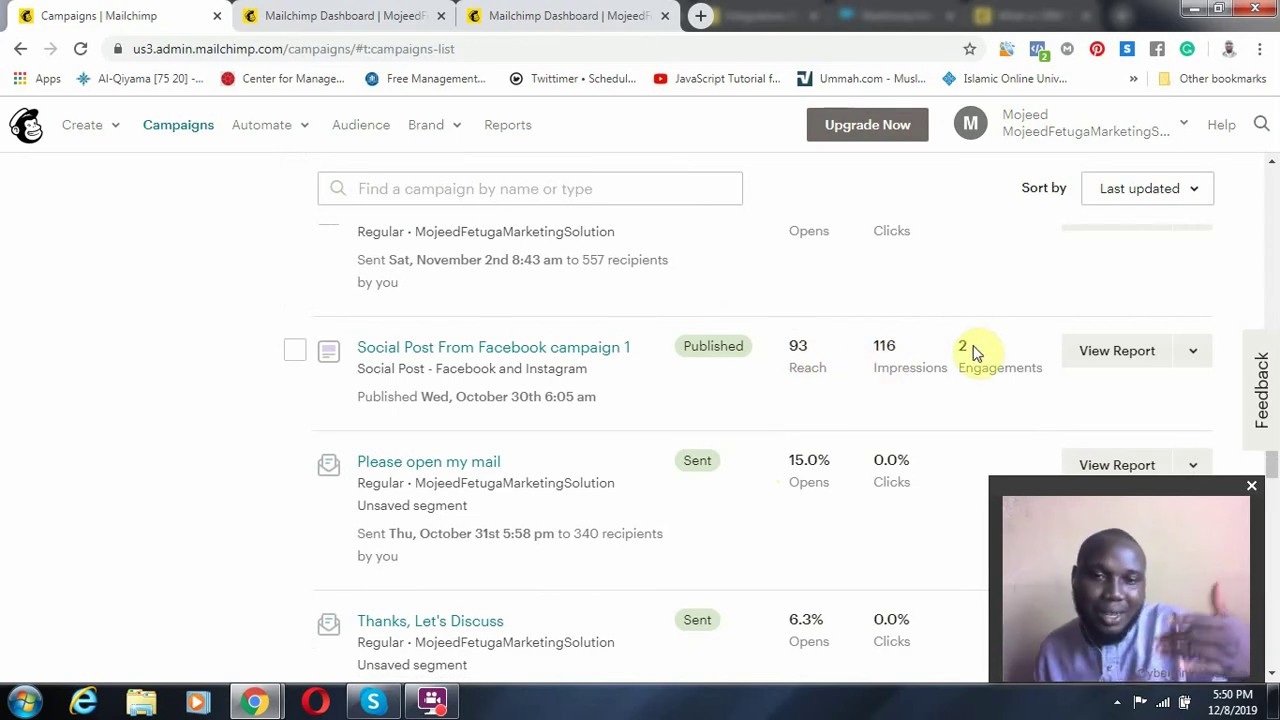
# - Examine the opens and clicks of the October campaigns down to "All for just 5,000", and return to the start of the campaign list
pyautogui.scroll(-4, 880, 382)
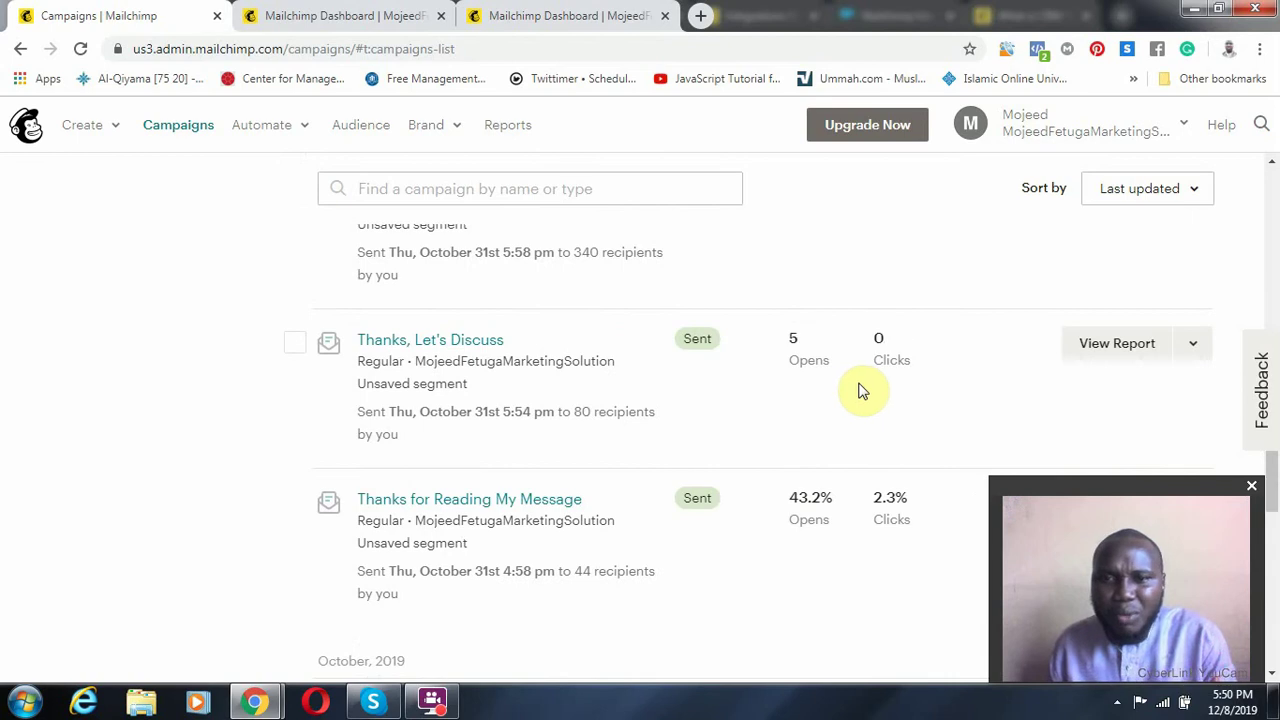
pyautogui.scroll(-4, 952, 386)
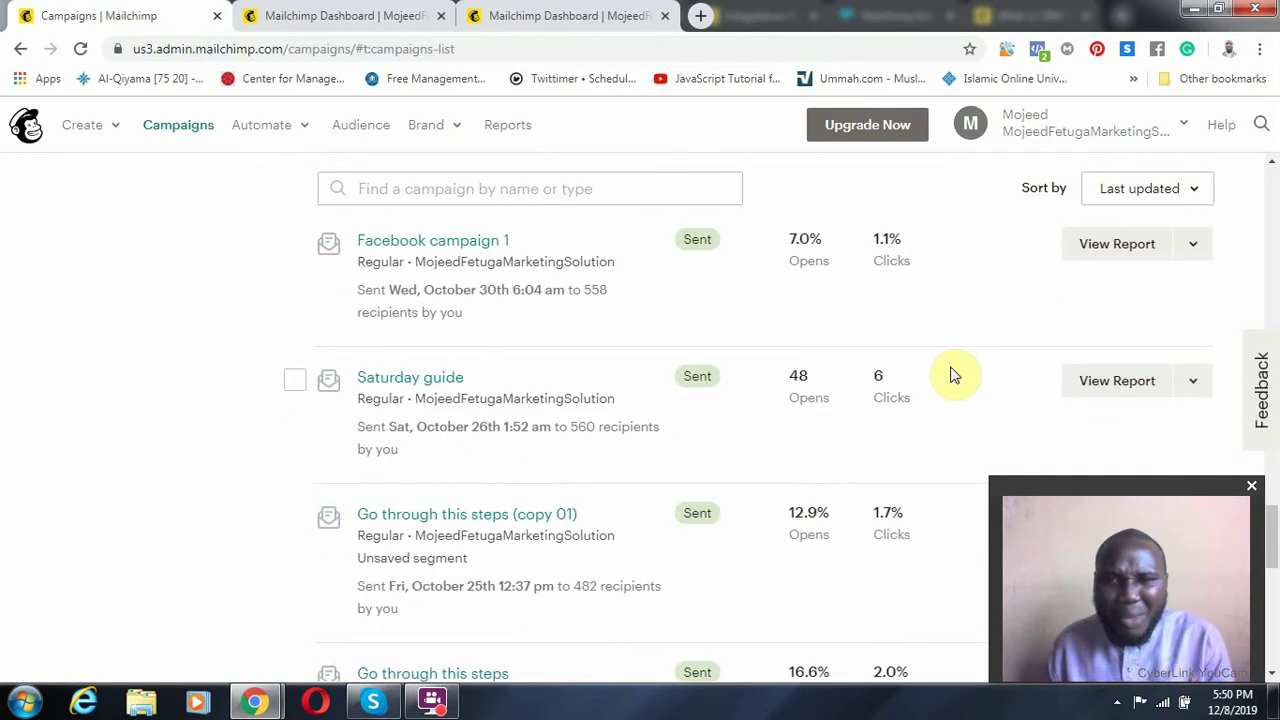
pyautogui.scroll(-3, 952, 372)
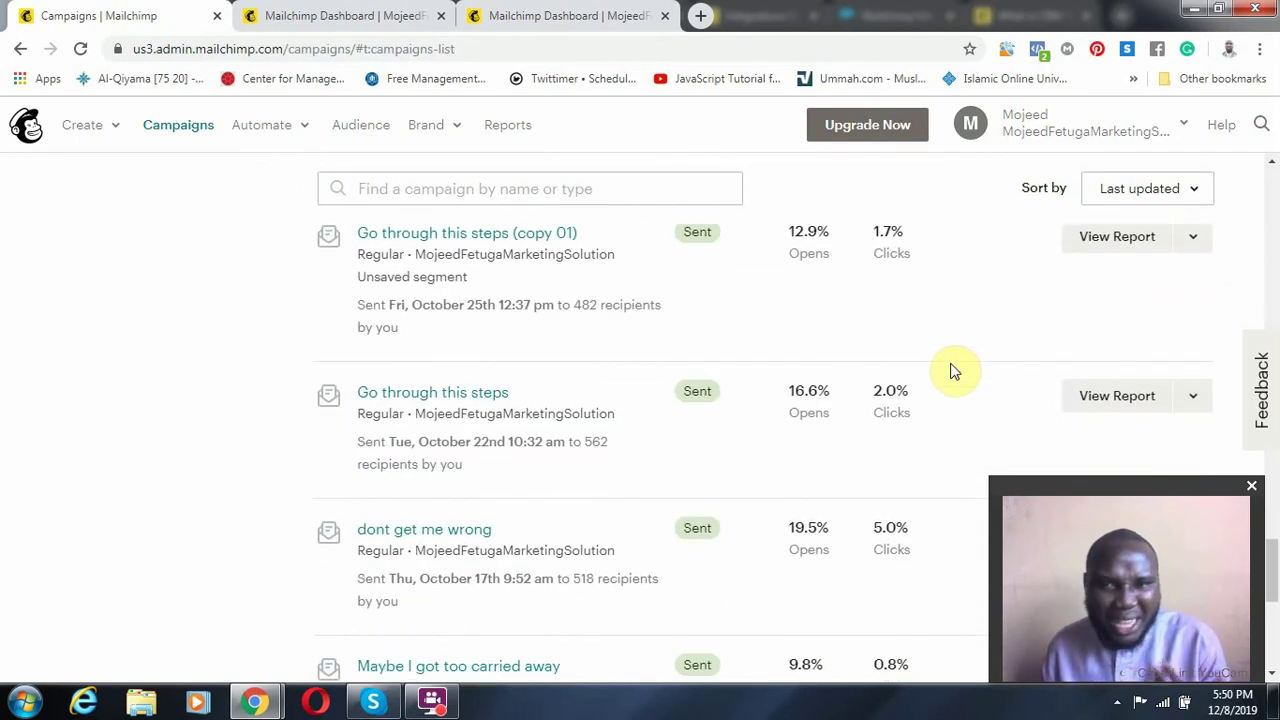
pyautogui.scroll(-2, 952, 368)
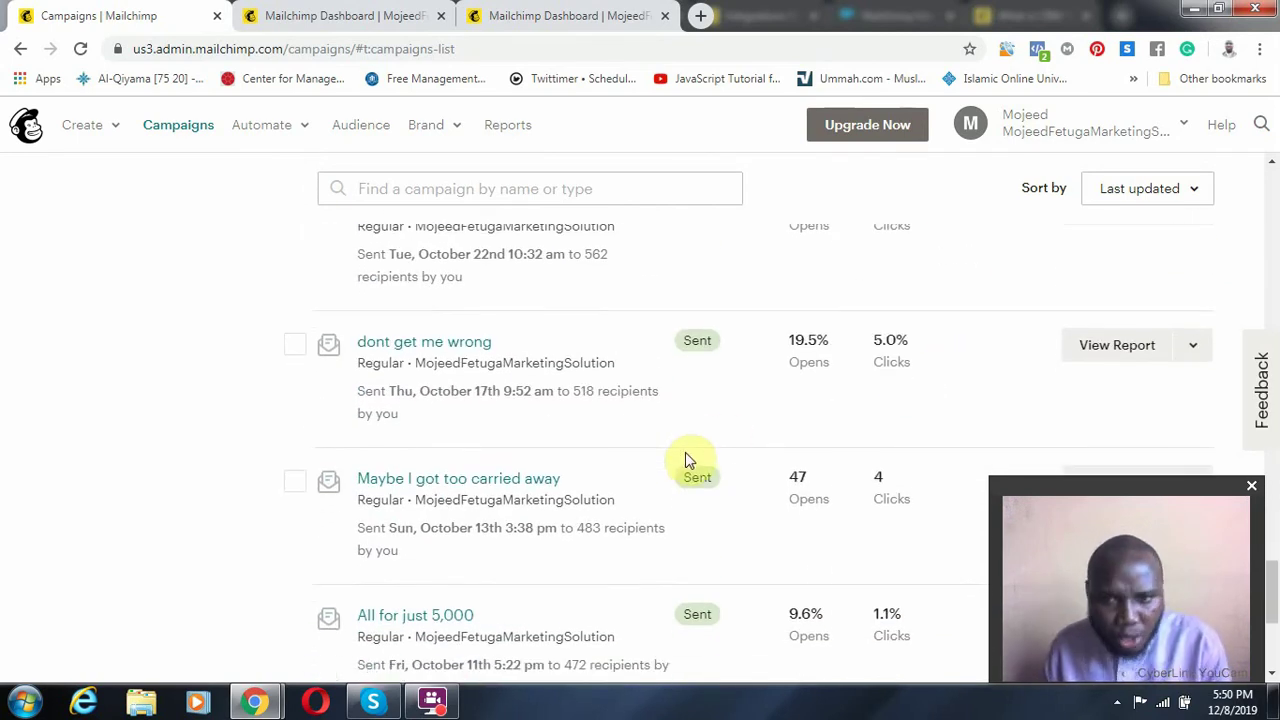
pyautogui.scroll(5, 686, 460)
pyautogui.scroll(15, 697, 457)
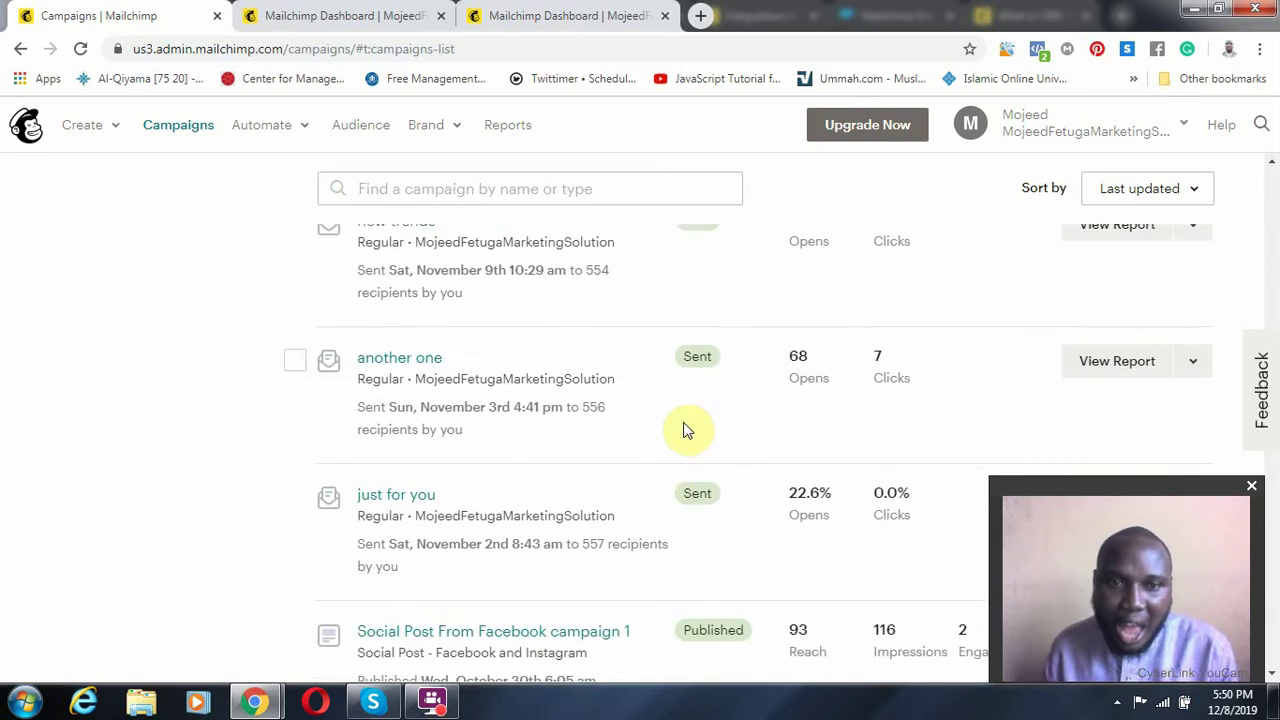
pyautogui.scroll(5, 437, 422)
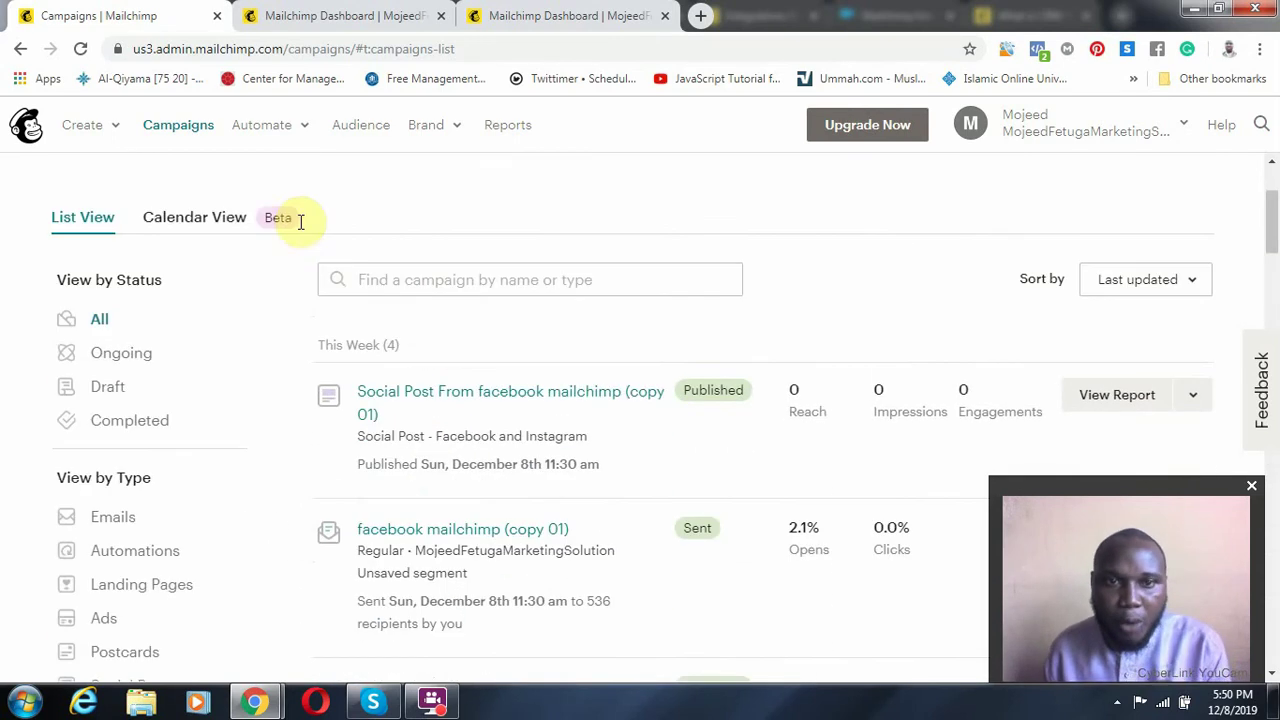
# - Load the Audience page and, in the second dashboard tab, examine the emails delivered, opened and clicked under Campaign engagement for the past 7 days
pyautogui.click(366, 128)
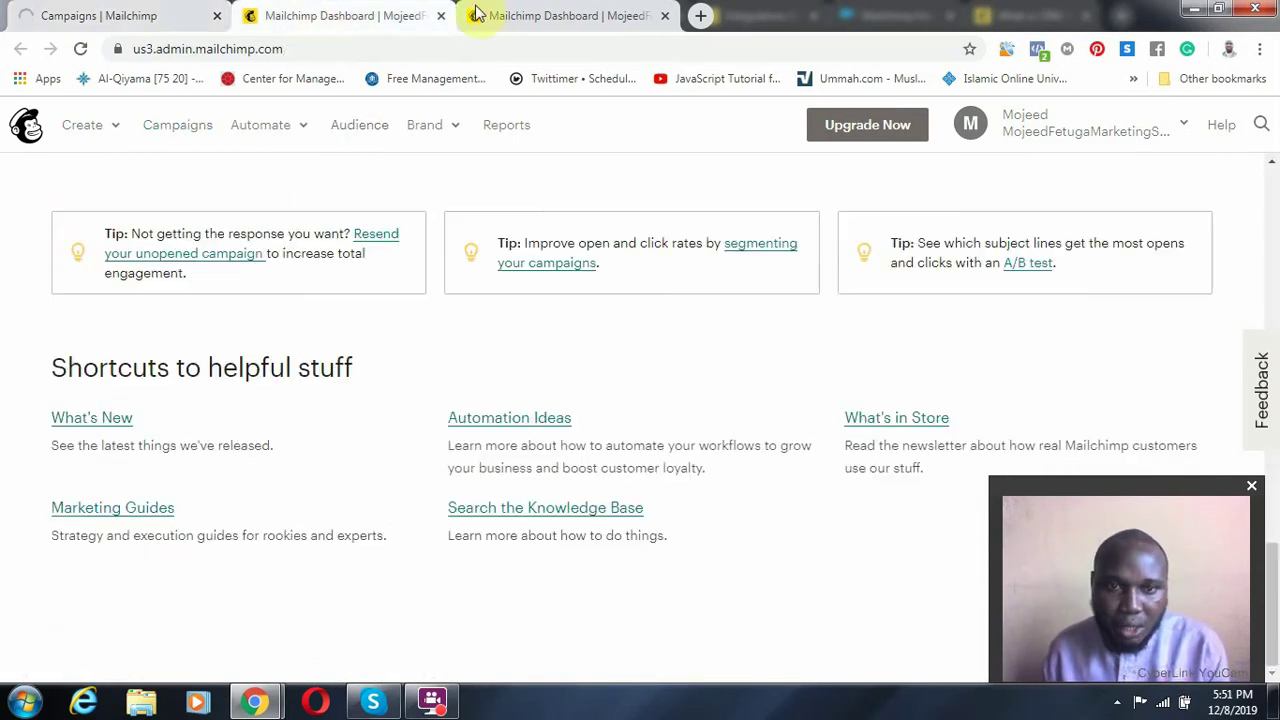
pyautogui.scroll(4, 512, 330)
pyautogui.scroll(2, 512, 340)
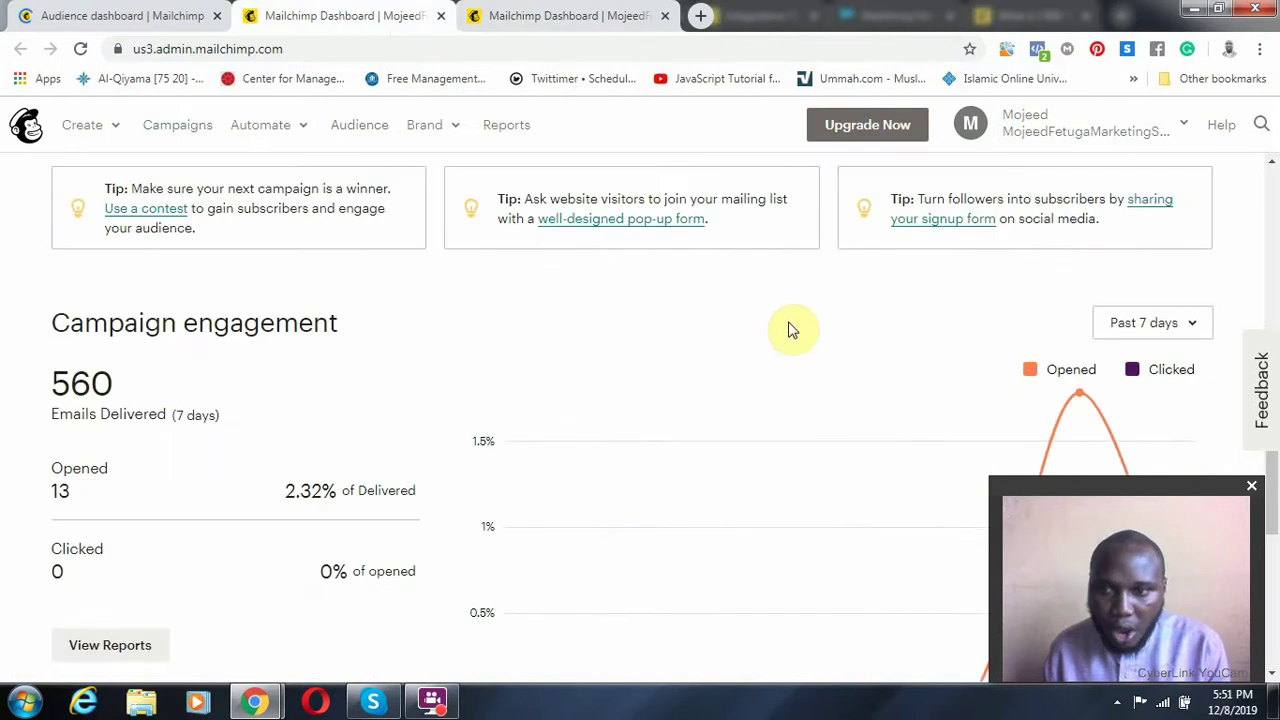
pyautogui.scroll(-4, 789, 323)
pyautogui.scroll(2, 909, 420)
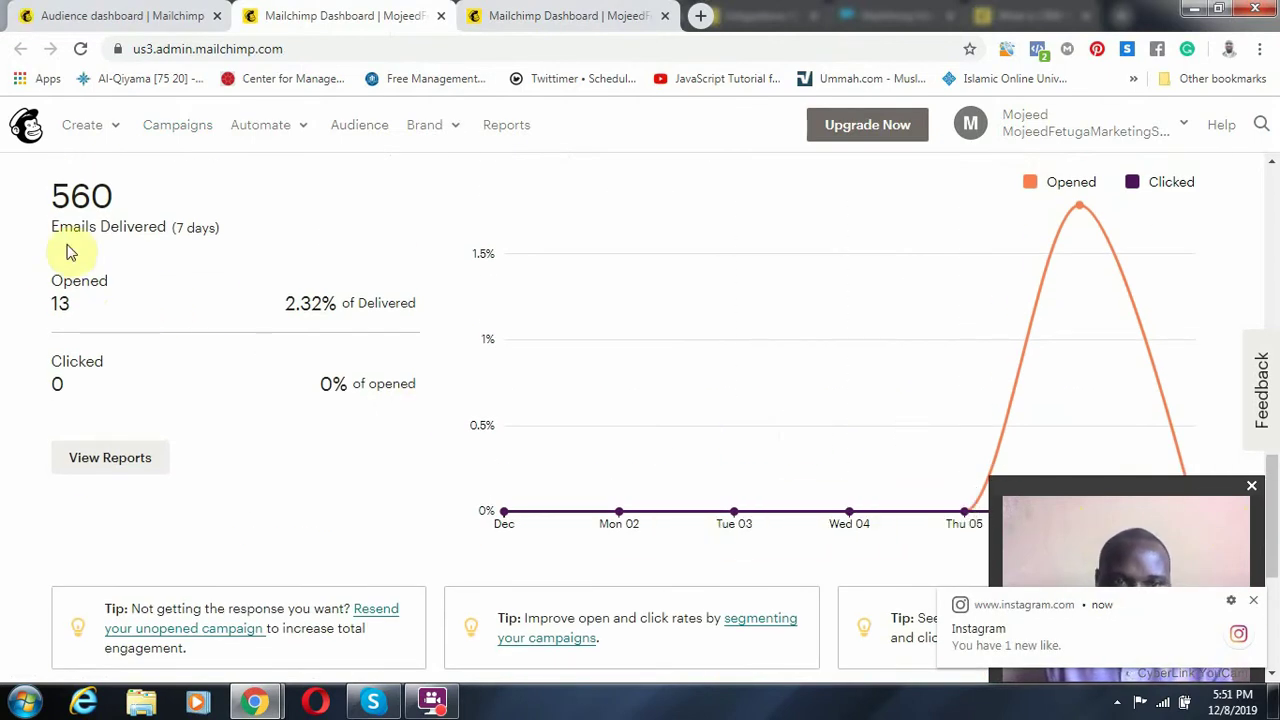
pyautogui.moveTo(113, 205); pyautogui.dragTo(46, 206)
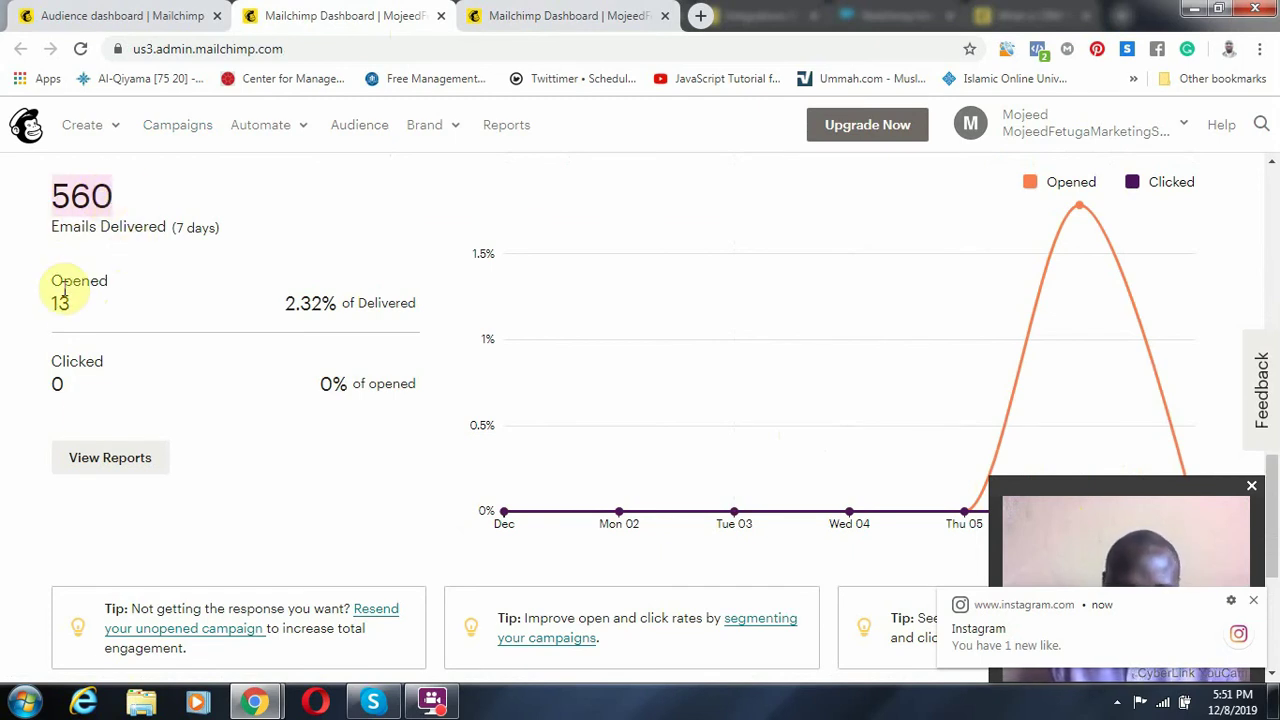
pyautogui.moveTo(71, 311); pyautogui.dragTo(30, 308)
pyautogui.moveTo(340, 340); pyautogui.dragTo(440, 316)
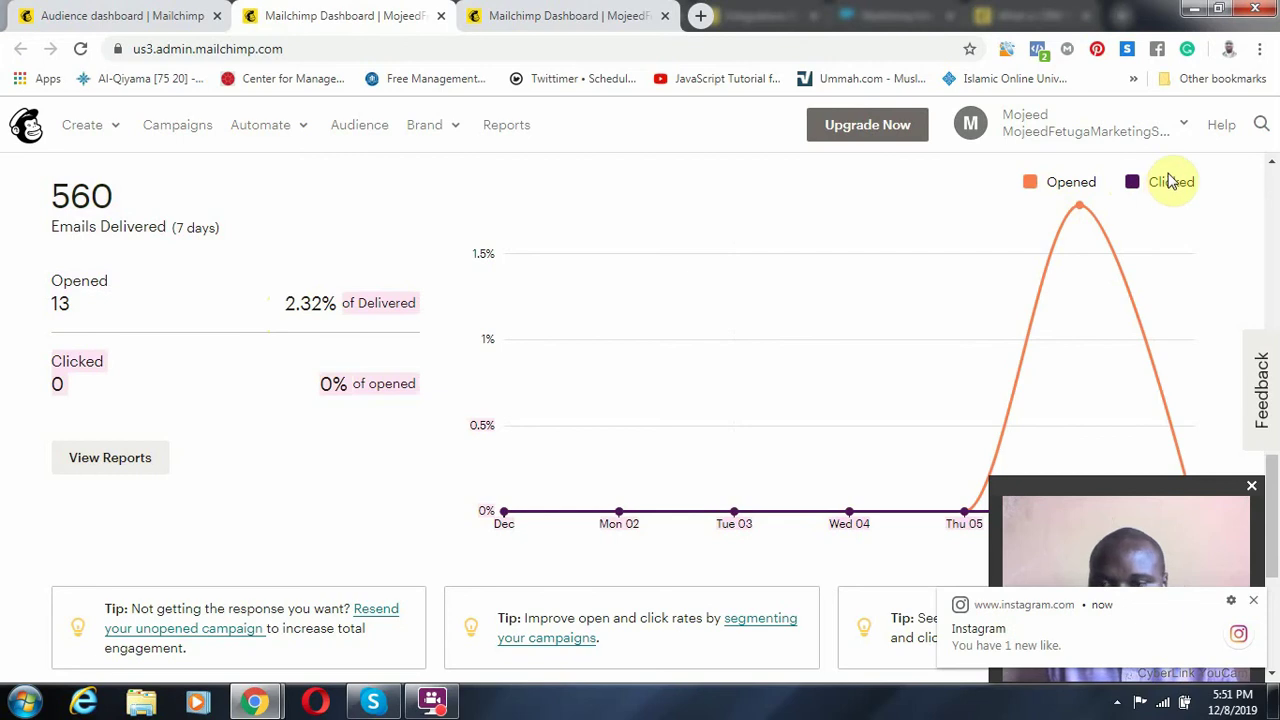
pyautogui.scroll(-3, 614, 457)
pyautogui.scroll(1, 618, 456)
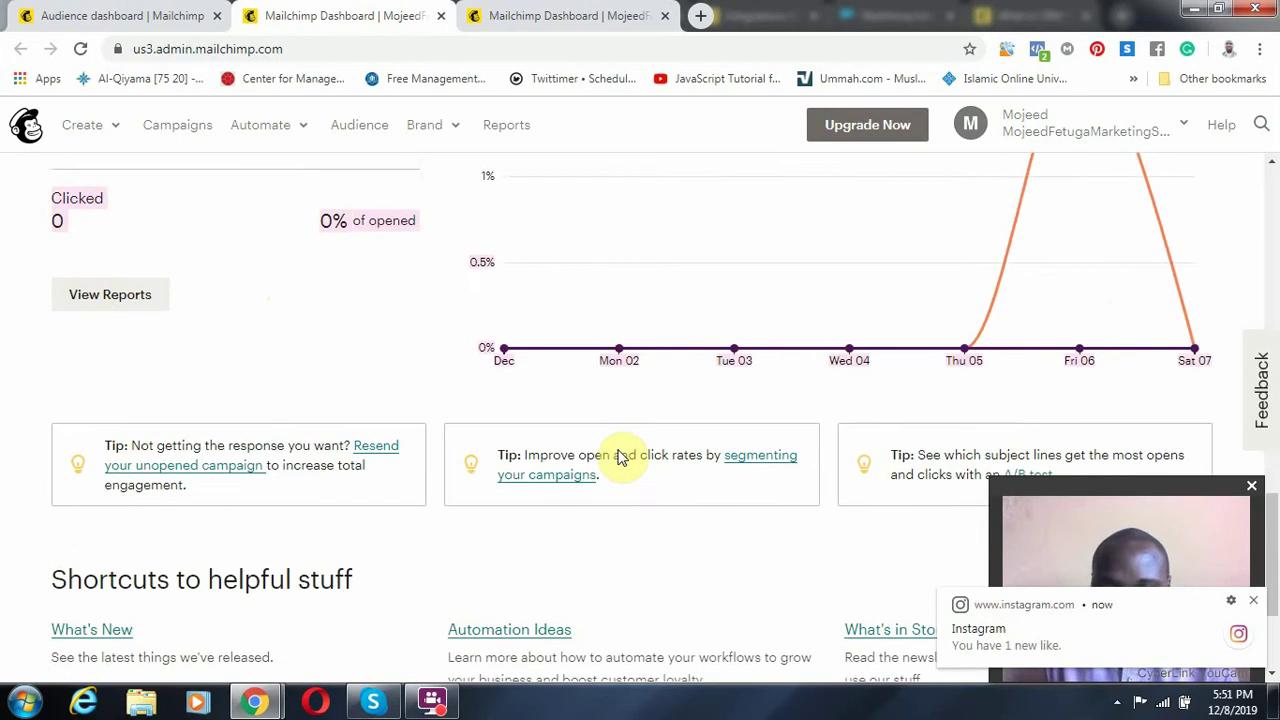
# - Examine the Audience overview for the past 7 days, including total audience, unsubscribes and bounces, and the growth chart
pyautogui.scroll(8, 618, 456)
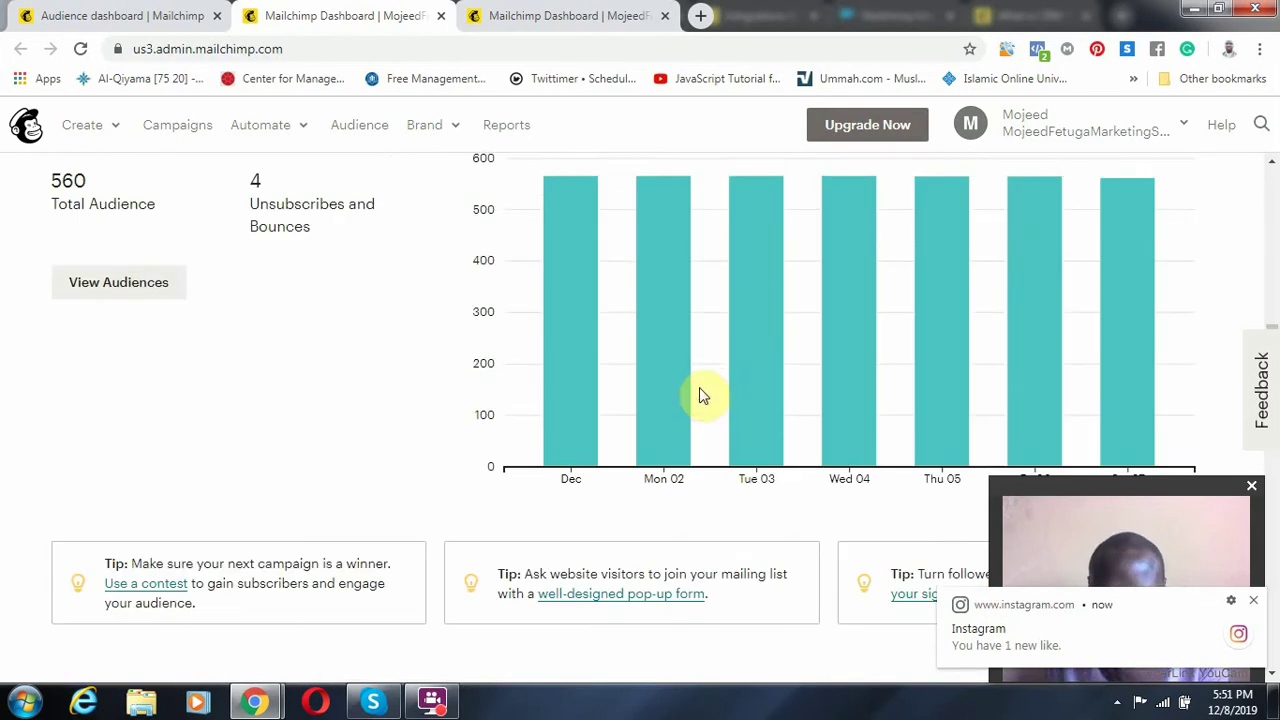
pyautogui.scroll(2, 700, 390)
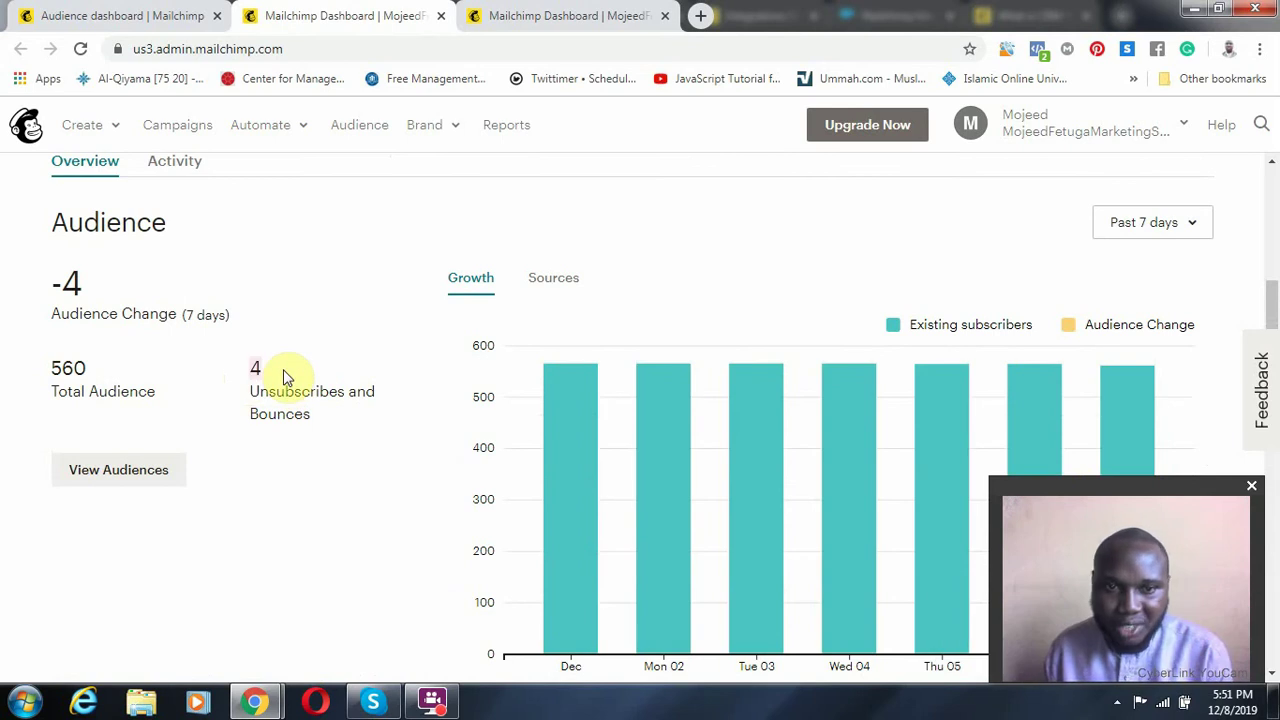
pyautogui.moveTo(591, 470)
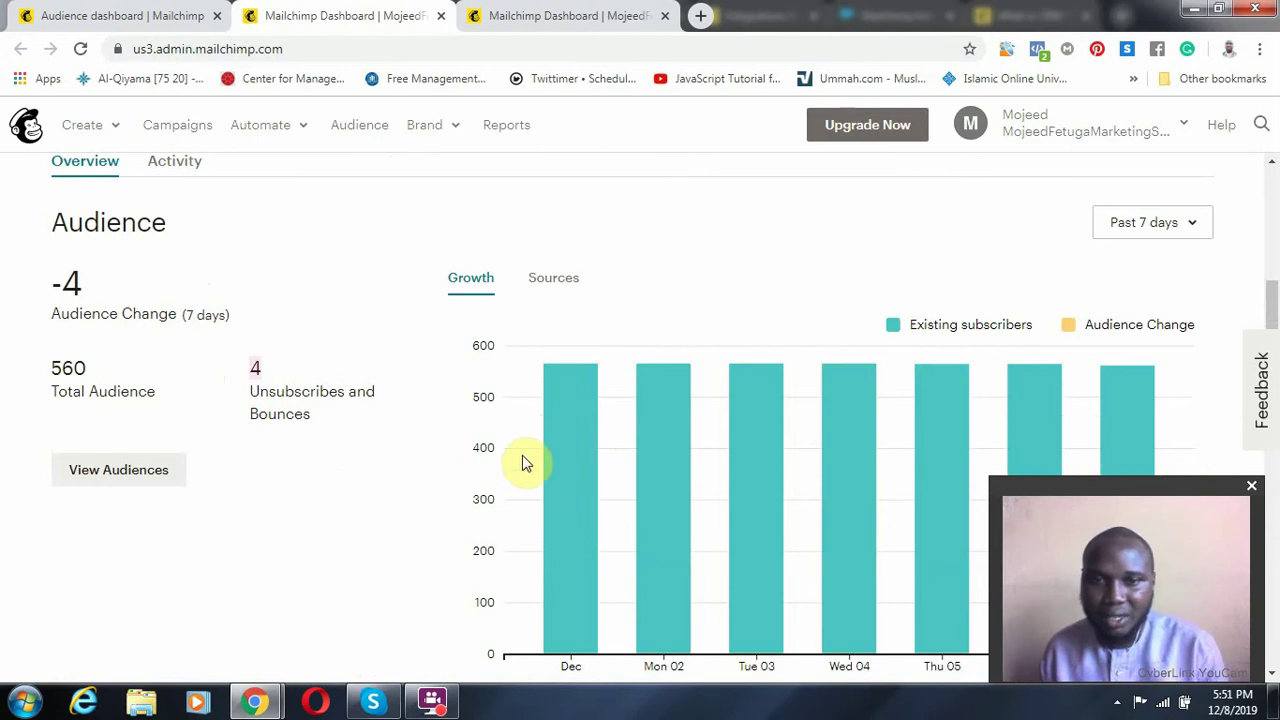
pyautogui.scroll(3, 603, 495)
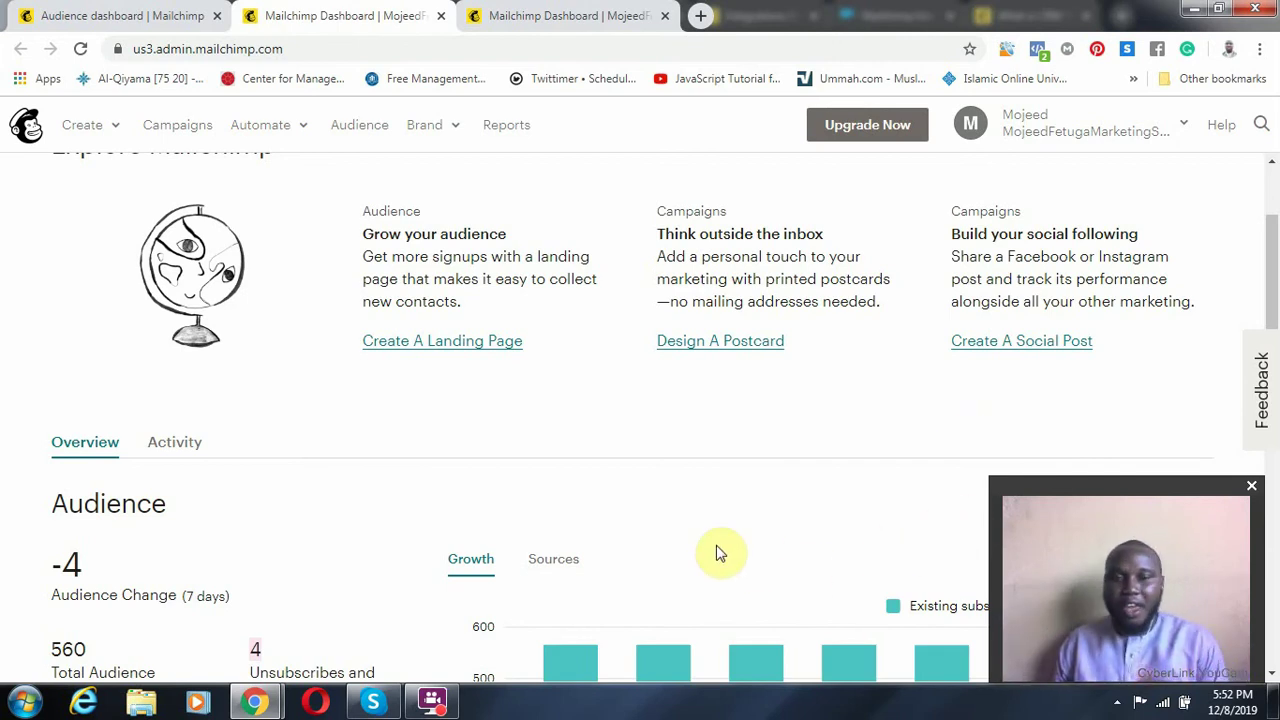
pyautogui.scroll(-3, 491, 530)
pyautogui.moveTo(87, 388); pyautogui.dragTo(30, 371)
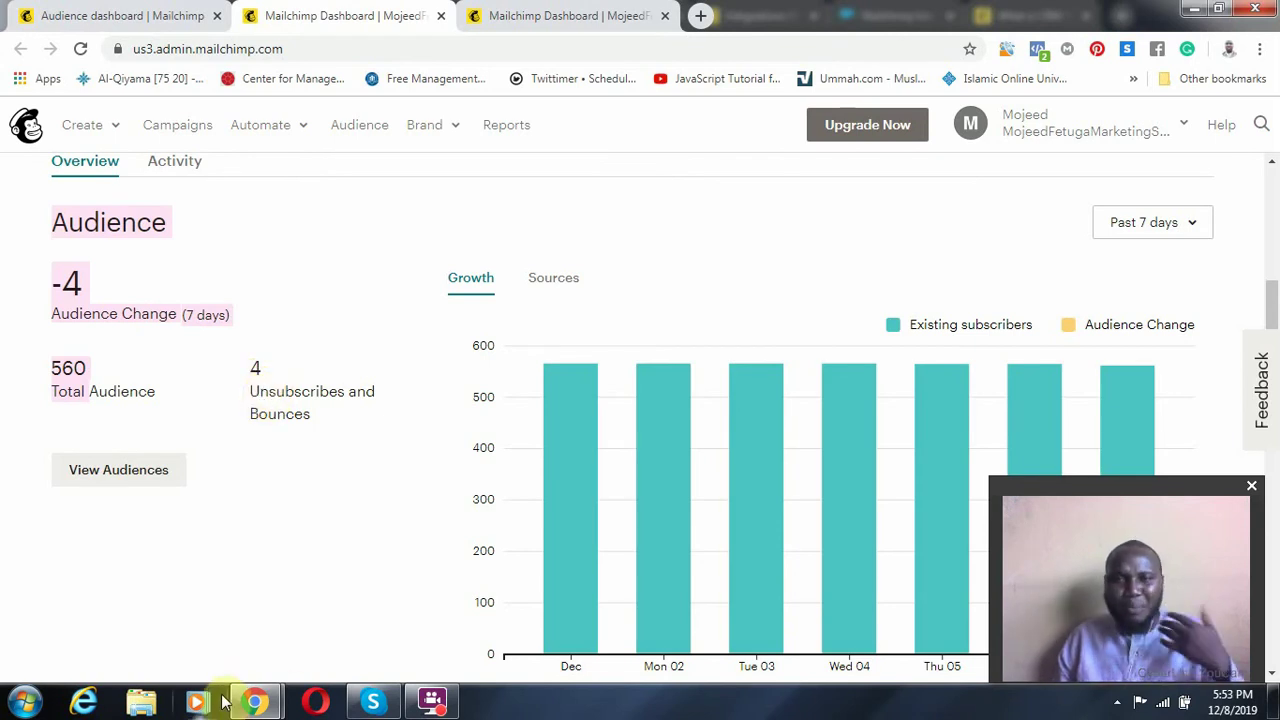
pyautogui.click(253, 700)
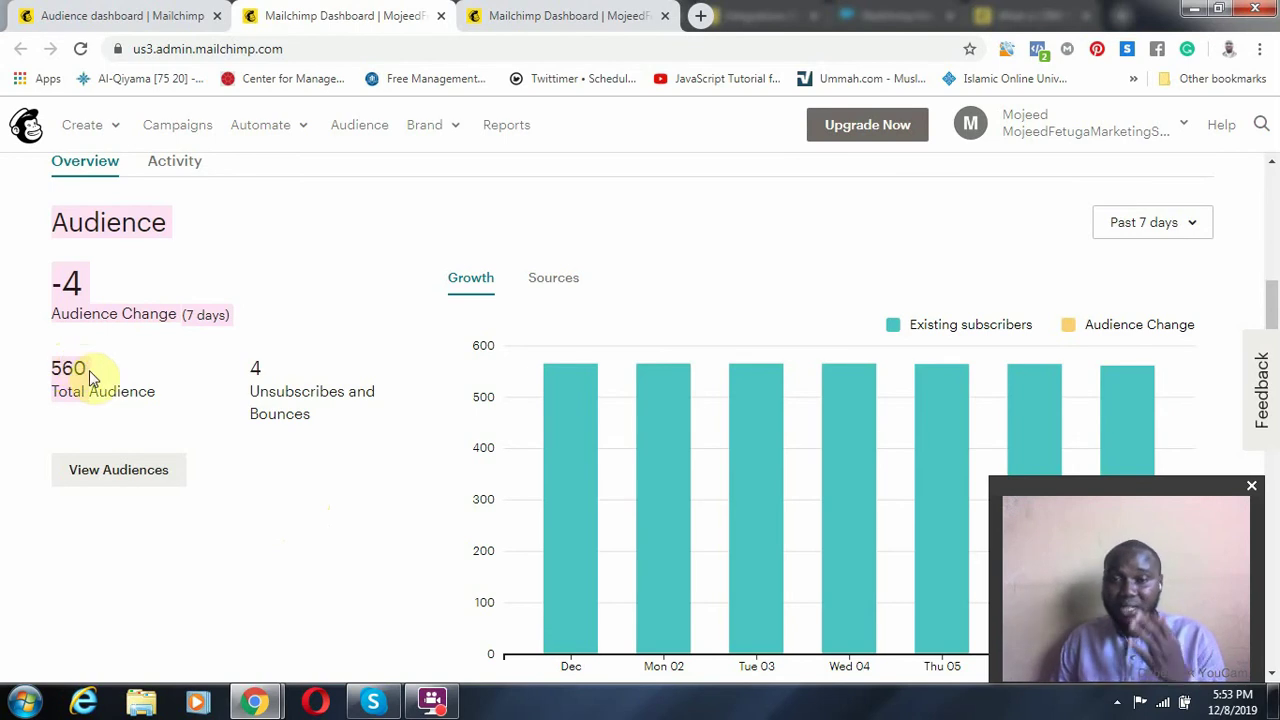
pyautogui.click(166, 394)
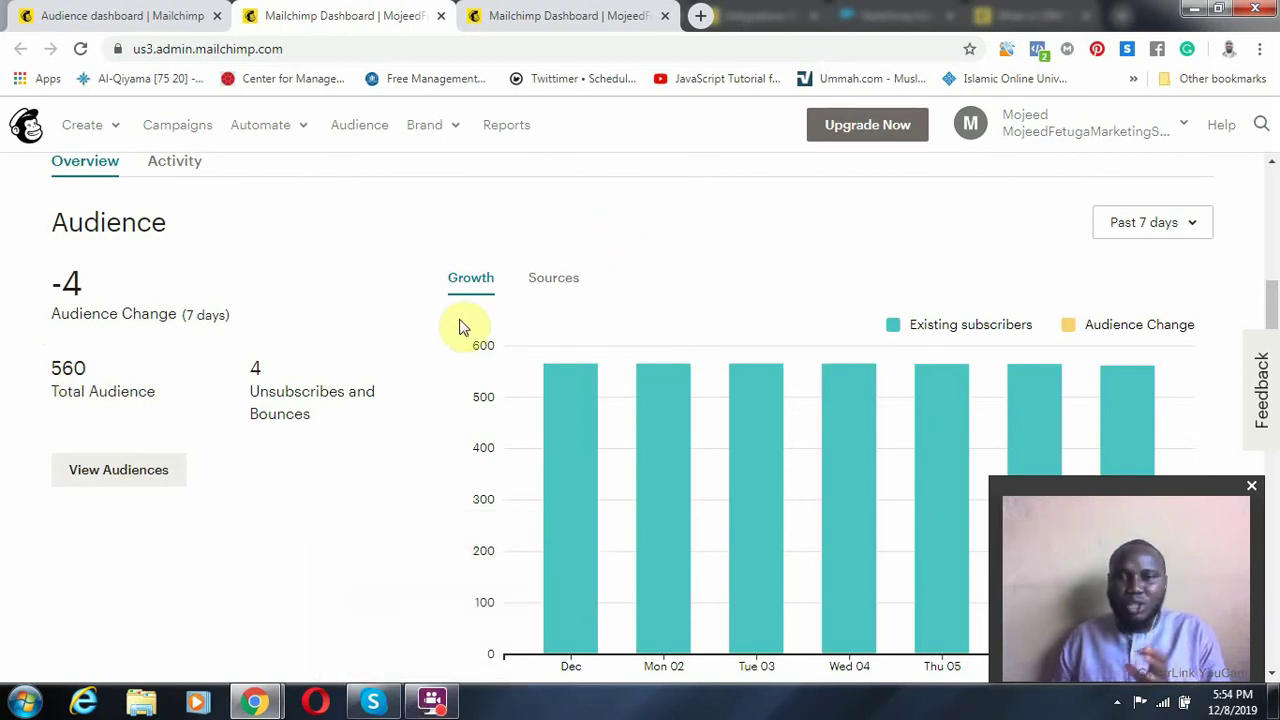
# - Review the Campaign engagement section again, checking the opened and clicked rates on its chart for December 6
pyautogui.scroll(-4, 500, 380)
pyautogui.scroll(-1, 500, 380)
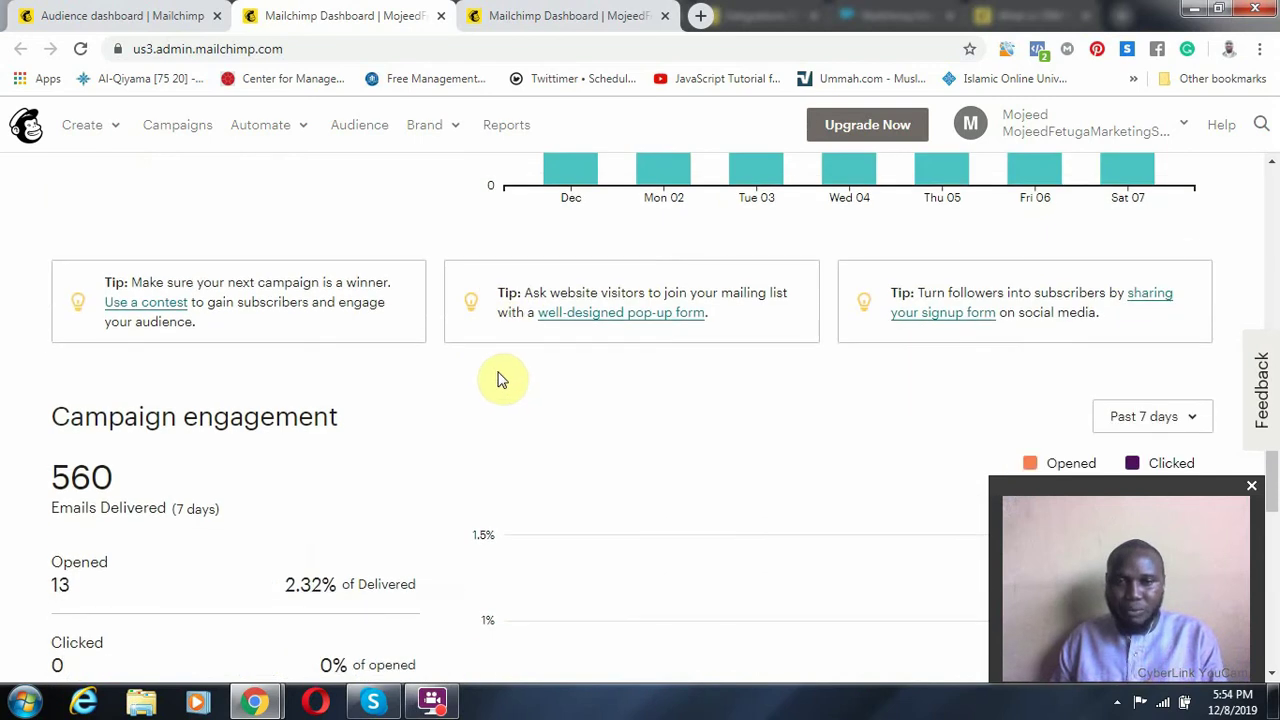
pyautogui.scroll(-1, 79, 552)
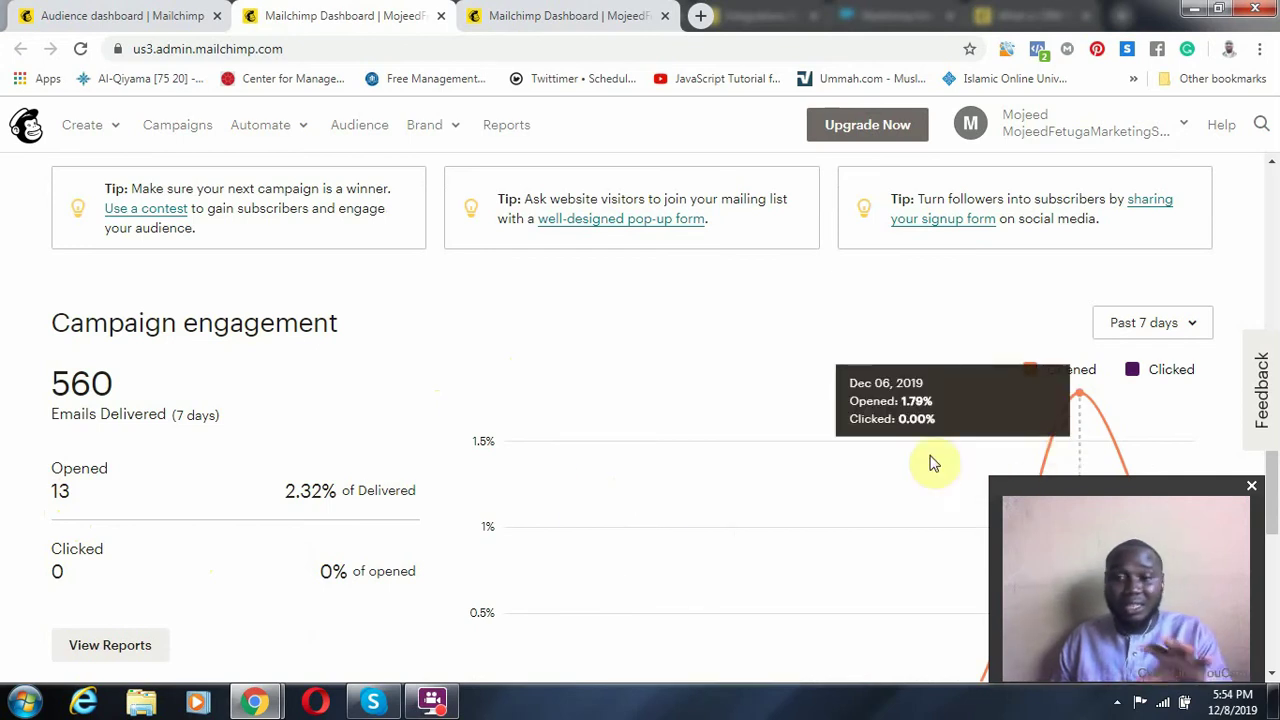
pyautogui.scroll(-1, 800, 432)
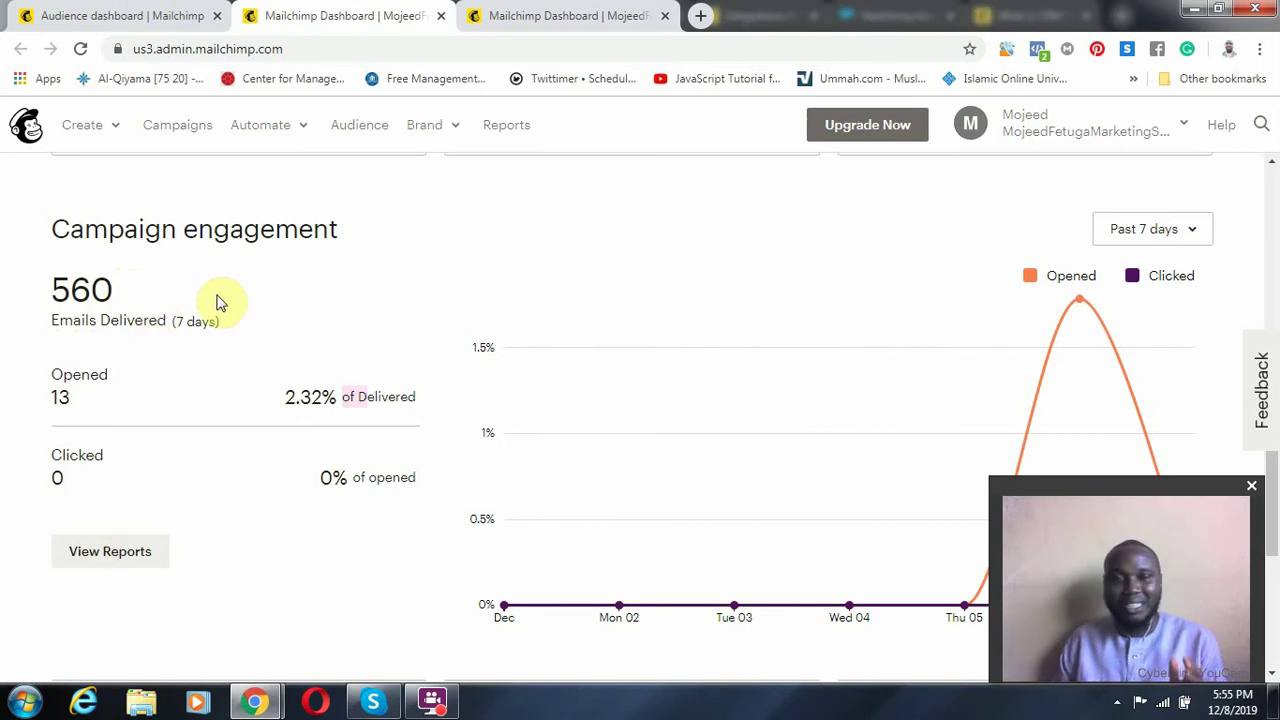
# - Look over the account options and highlight the total audience figure in the Audience overview
pyautogui.scroll(4, 272, 360)
pyautogui.scroll(3, 272, 350)
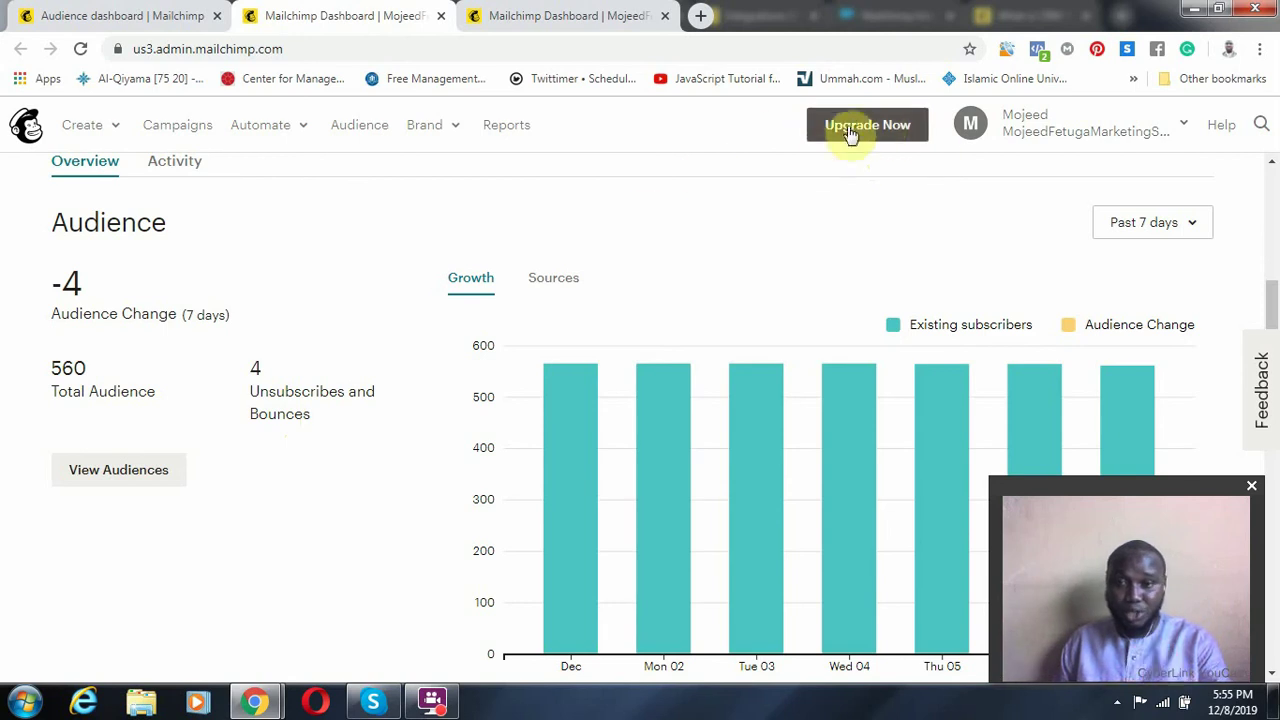
pyautogui.click(1179, 133)
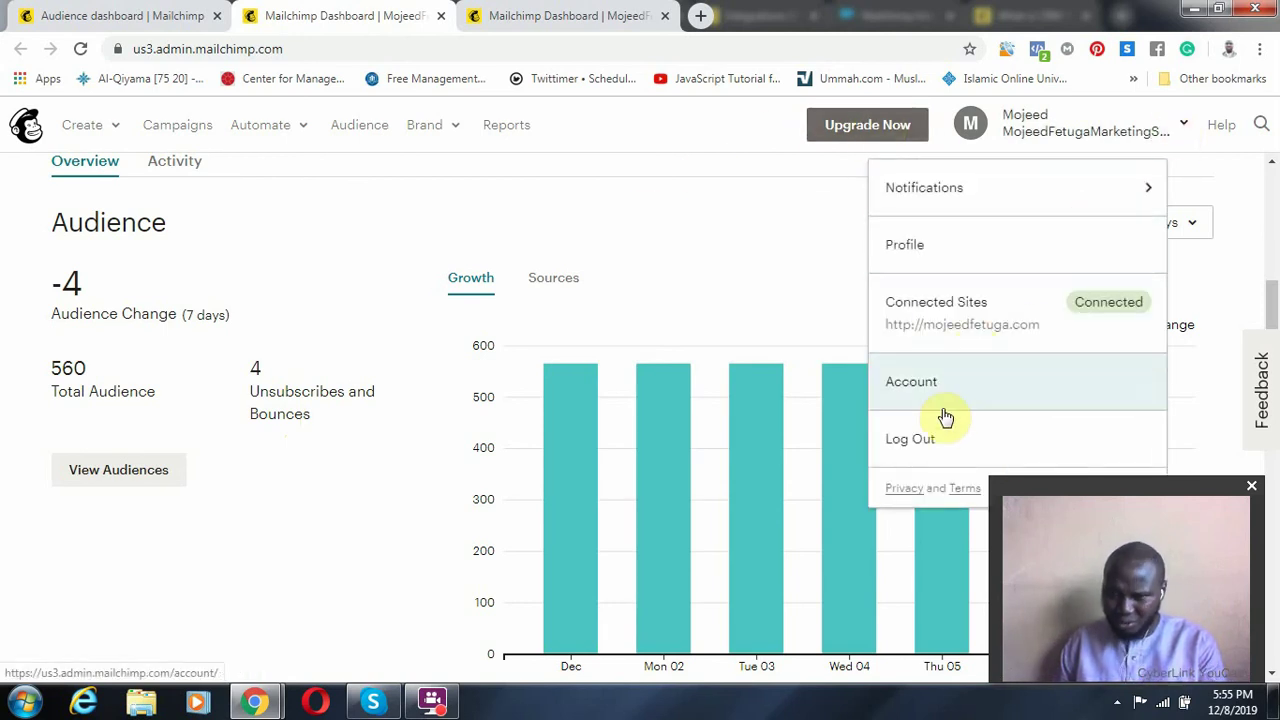
pyautogui.click(735, 262)
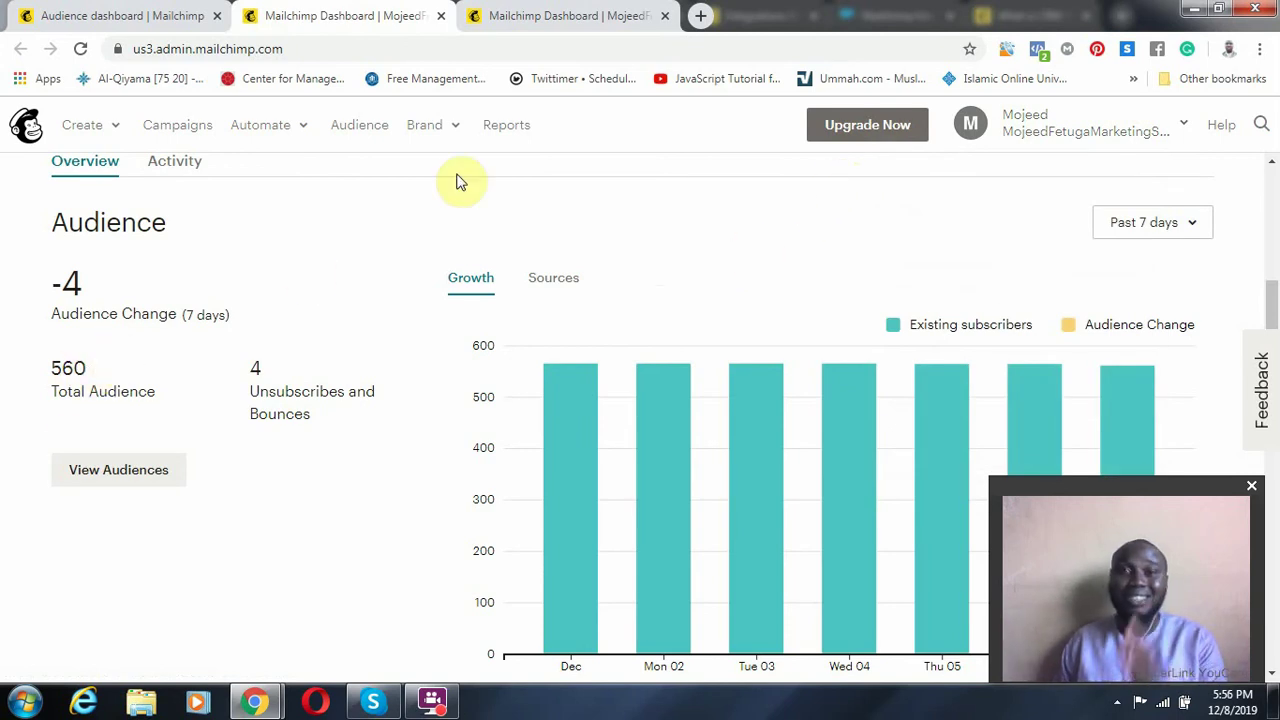
pyautogui.moveTo(114, 380); pyautogui.dragTo(4, 363)
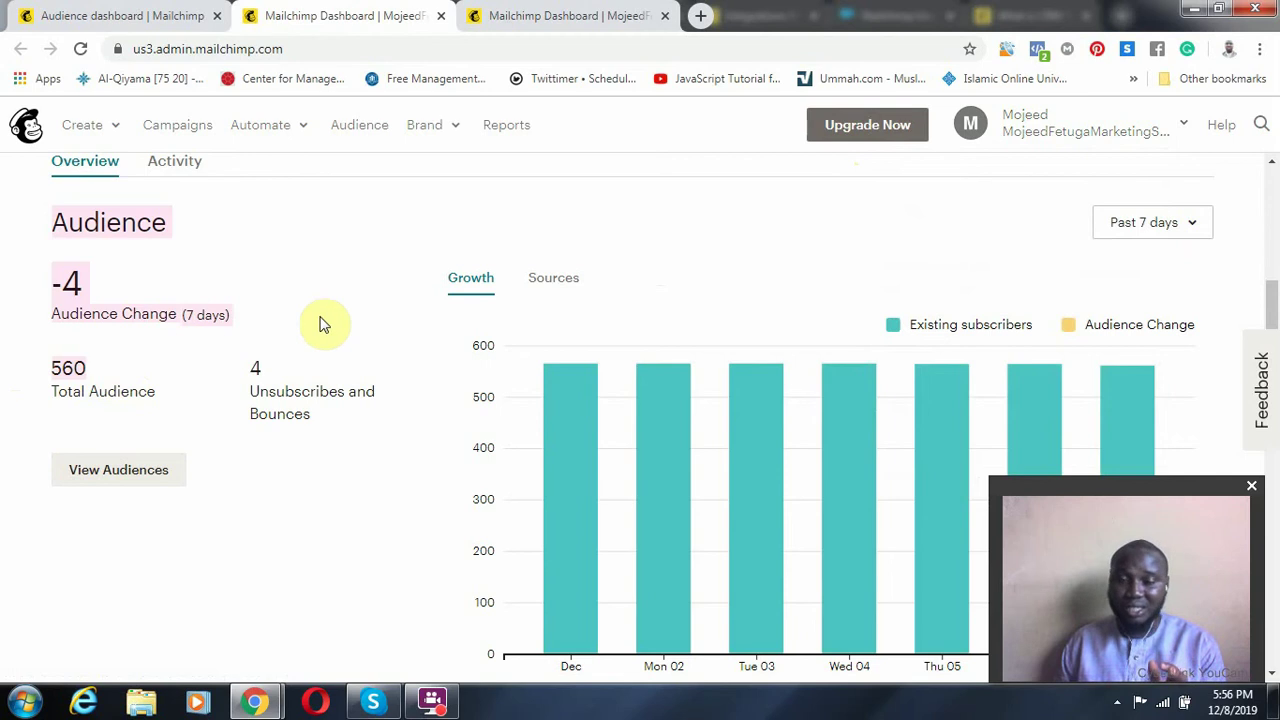
pyautogui.click(76, 384)
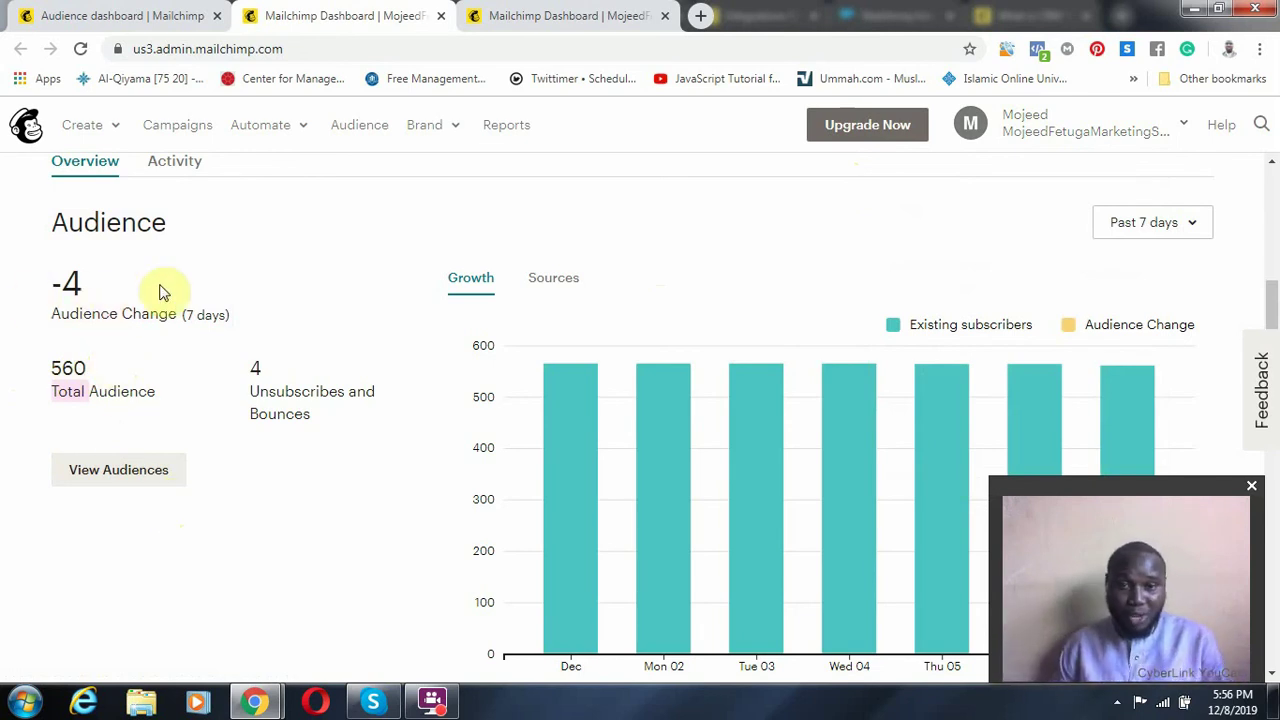
# - Switch to the Audience dashboard and examine its Recent growth section, contact sources and Tags
pyautogui.scroll(-3, 163, 292)
pyautogui.click(134, 12)
pyautogui.scroll(-7, 350, 262)
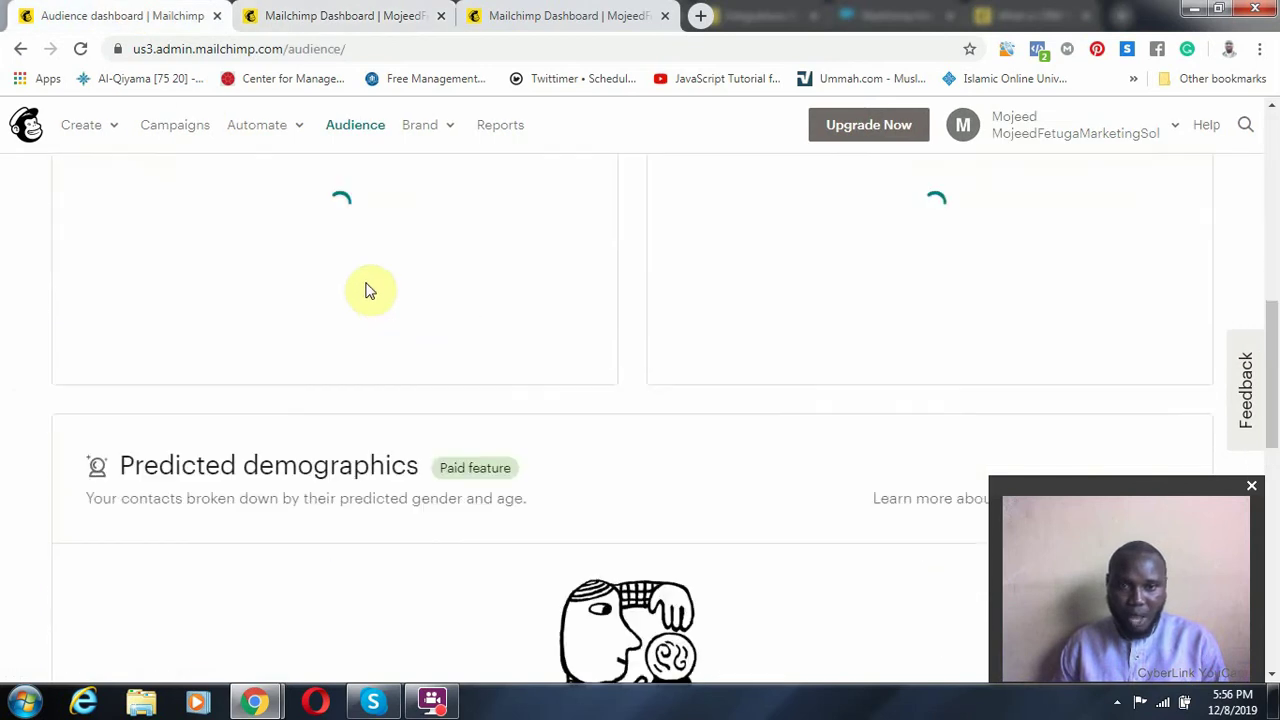
pyautogui.scroll(4, 366, 296)
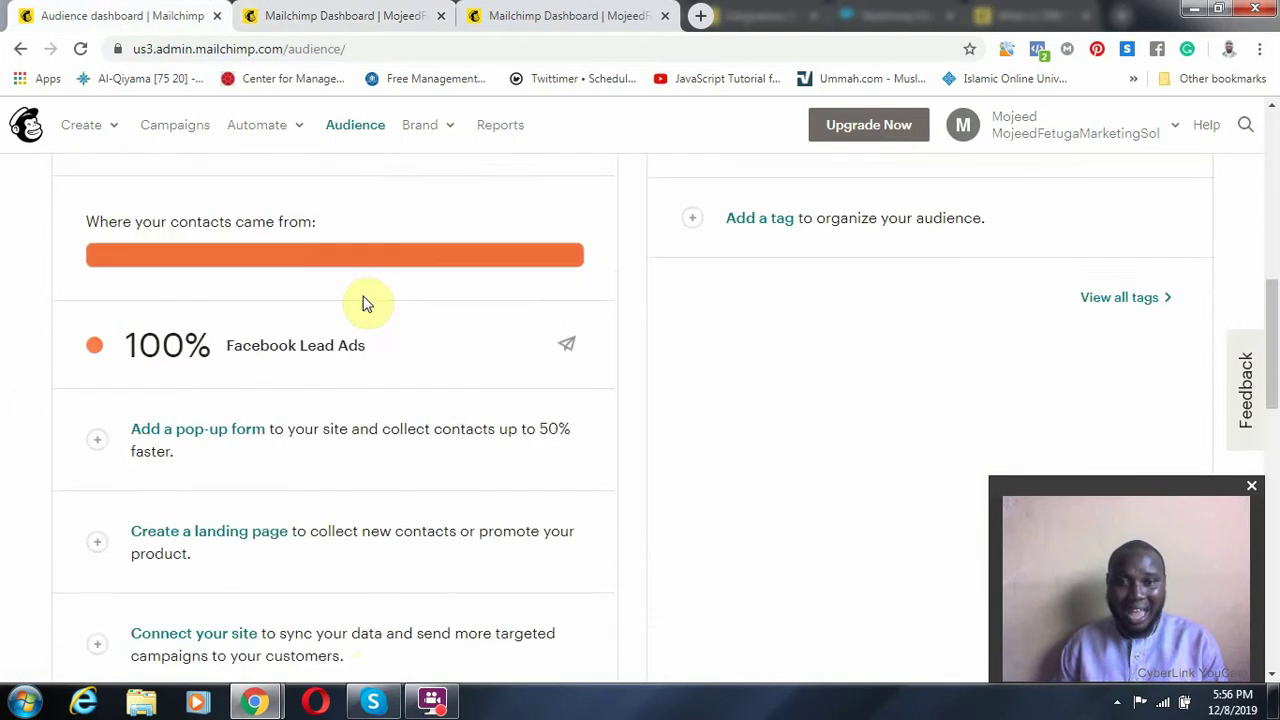
pyautogui.scroll(8, 365, 302)
pyautogui.scroll(-6, 365, 302)
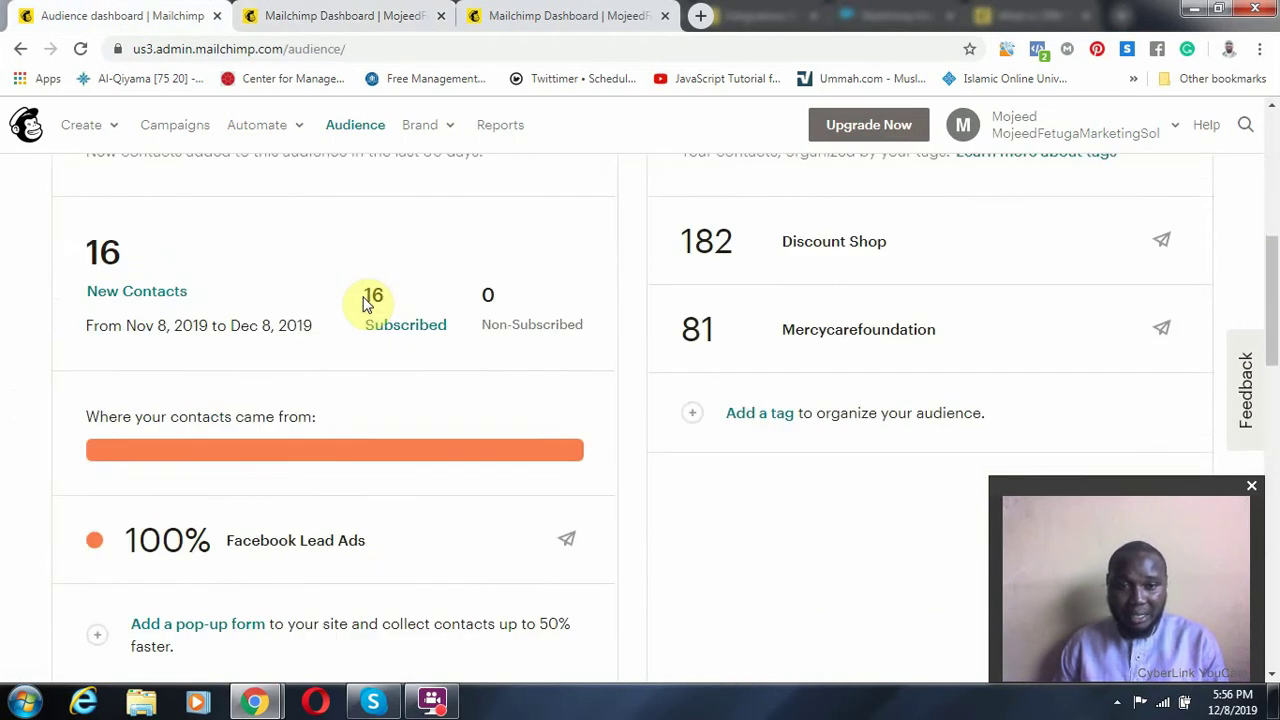
pyautogui.scroll(-1, 366, 300)
pyautogui.scroll(4, 429, 294)
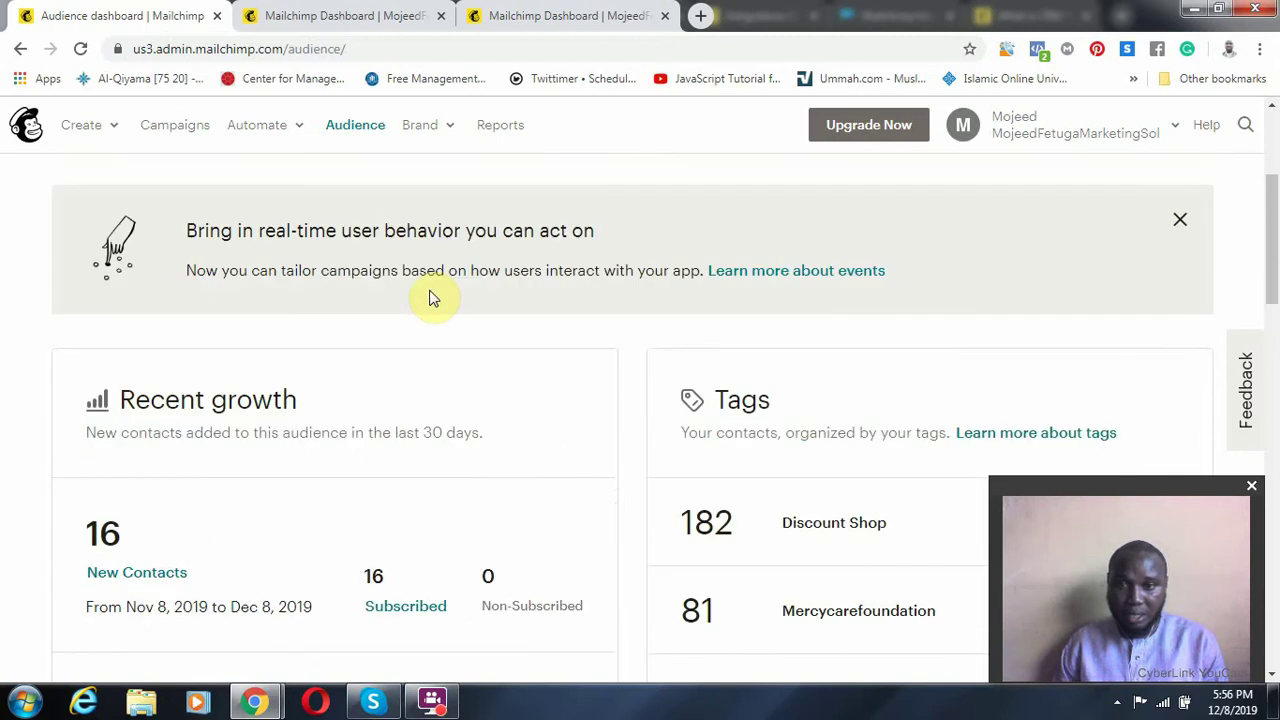
# - Examine the Often, Sometimes and Rarely subscriber shares under Email marketing engagement on the Audience dashboard
pyautogui.scroll(-12, 432, 297)
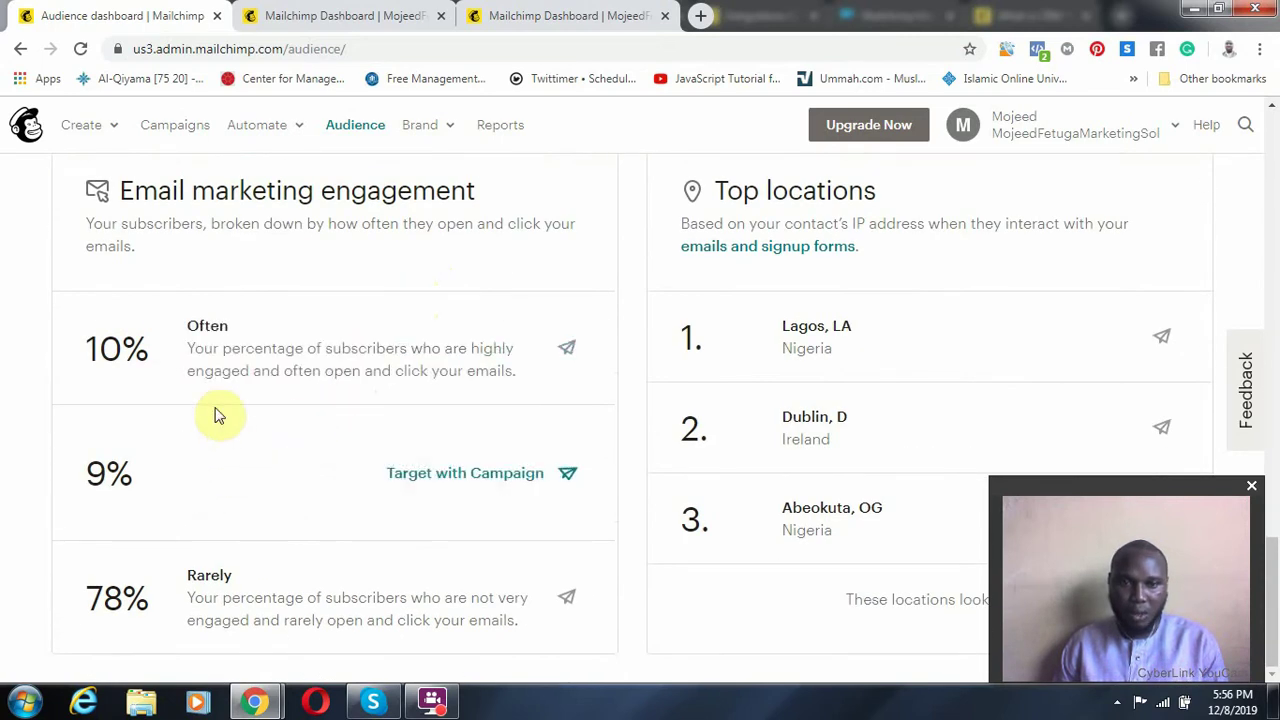
pyautogui.moveTo(108, 370)
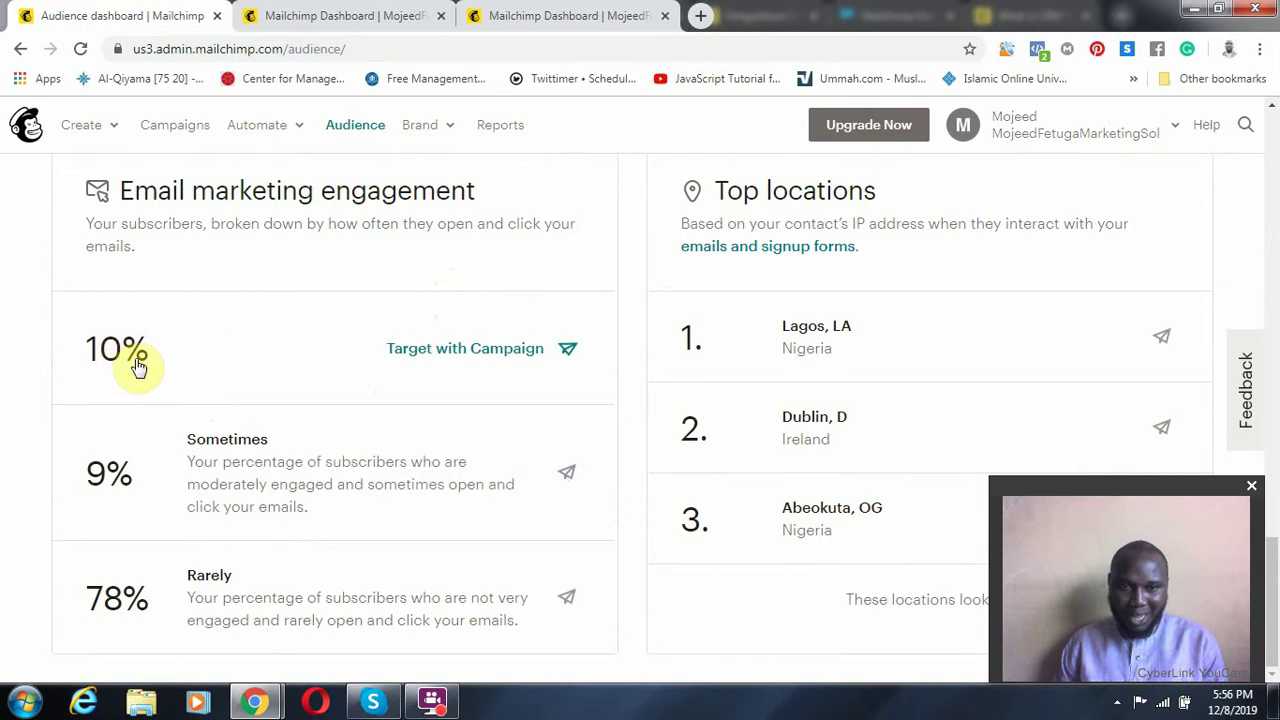
pyautogui.moveTo(103, 491)
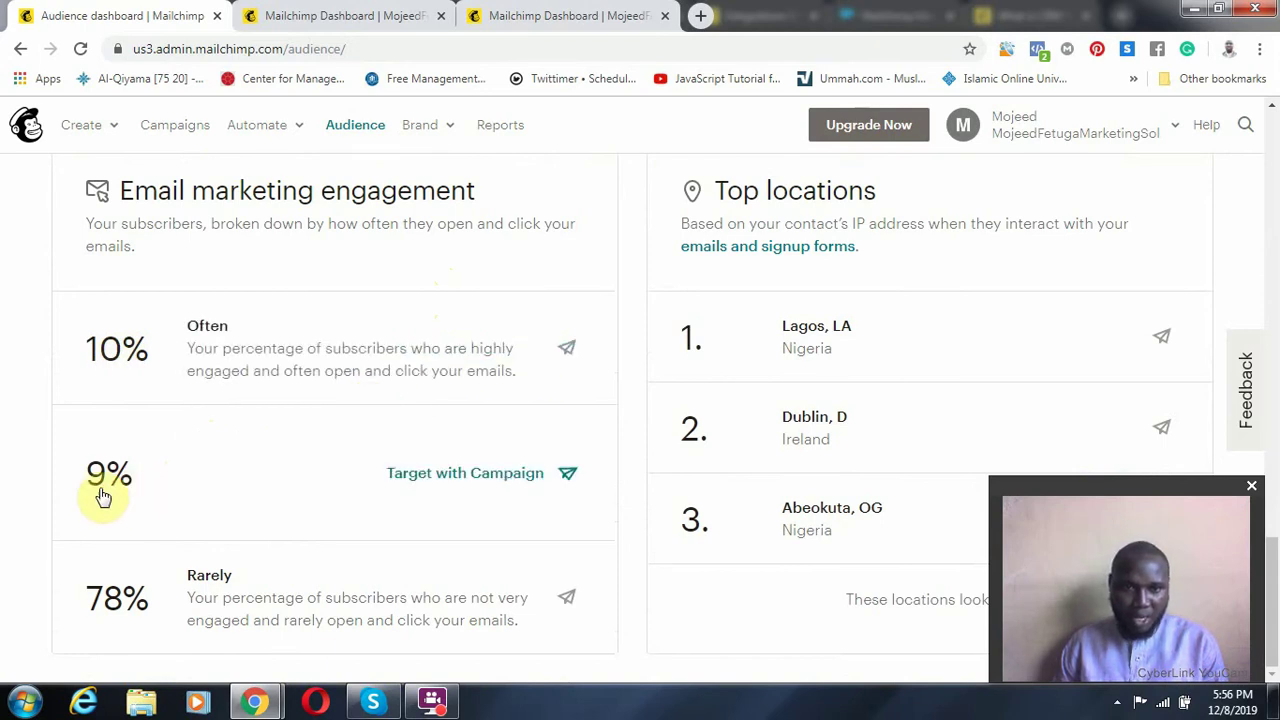
pyautogui.moveTo(94, 630)
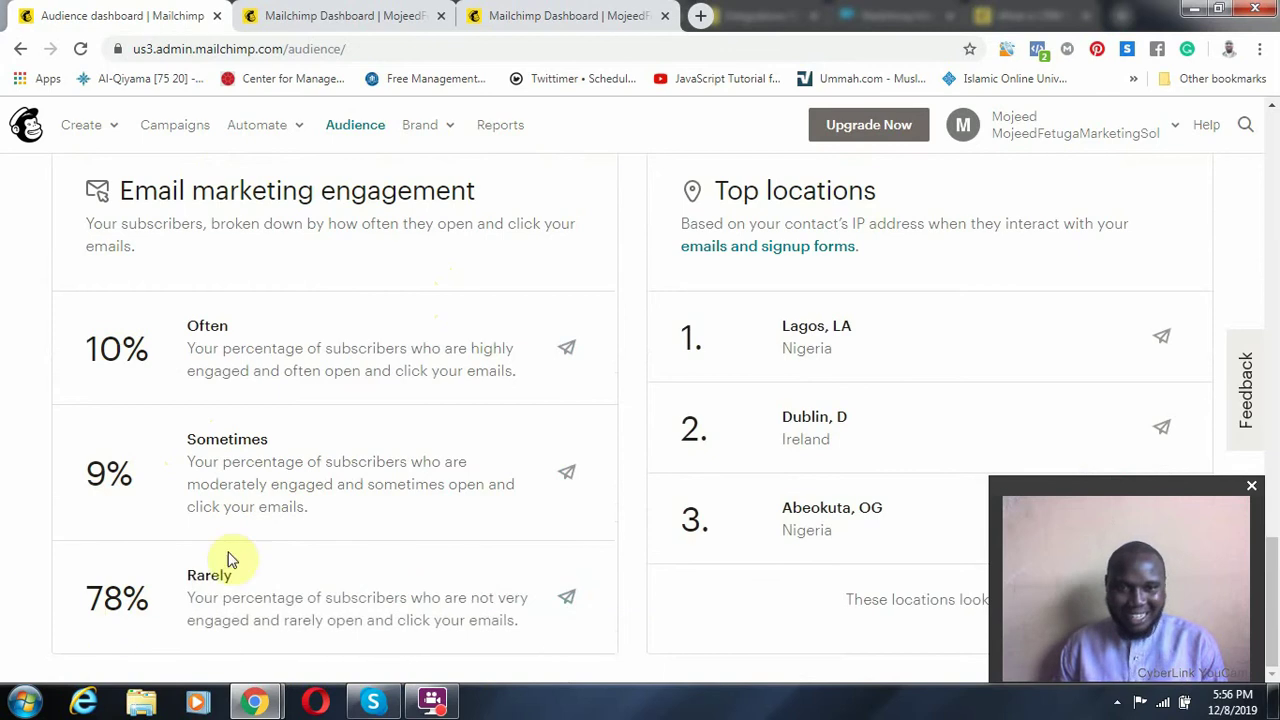
# - Review the Email marketing engagement shares again, and return to the contact and subscriber counts of the Audience dashboard
pyautogui.moveTo(503, 608)
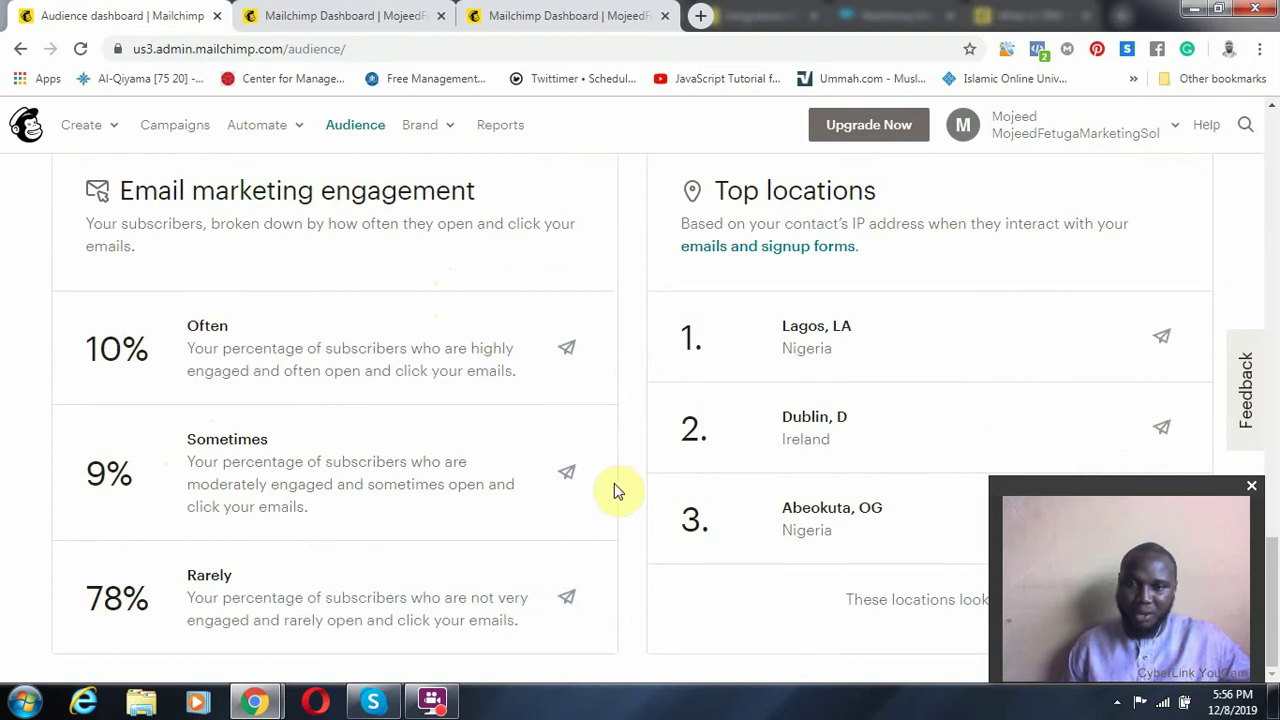
pyautogui.scroll(4, 631, 460)
pyautogui.scroll(-4, 630, 452)
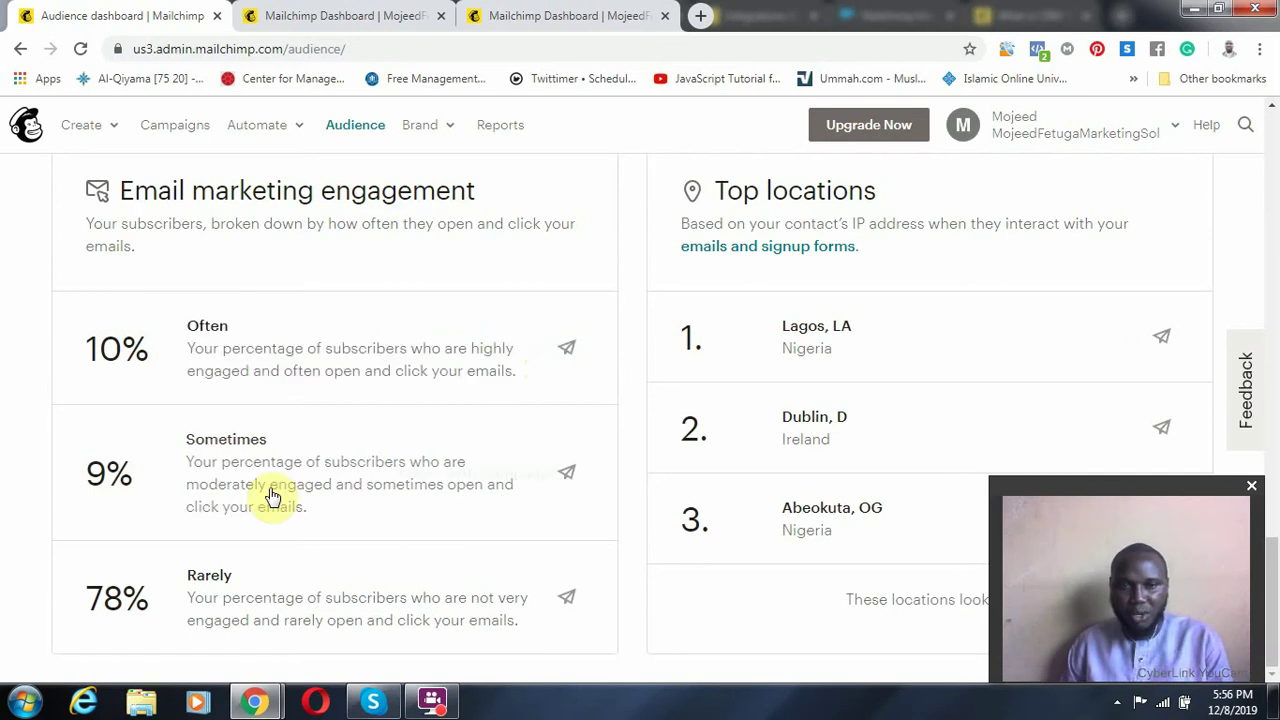
pyautogui.scroll(15, 540, 512)
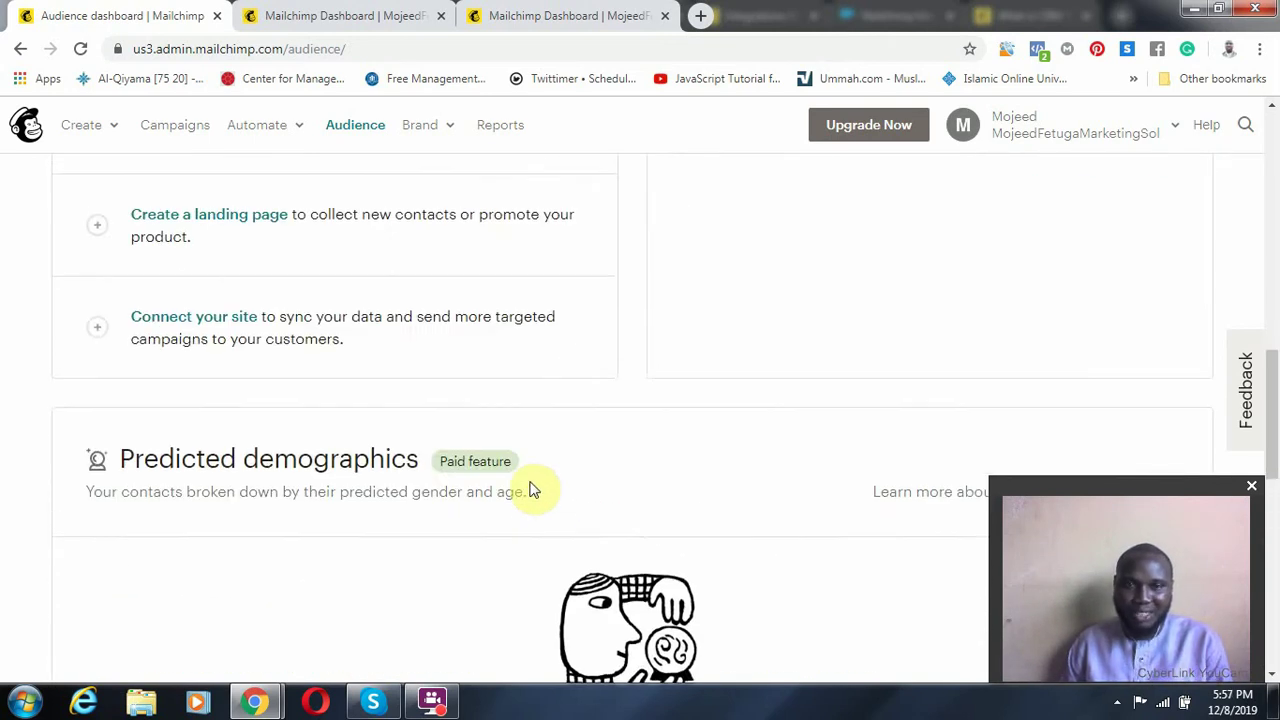
pyautogui.scroll(6, 219, 392)
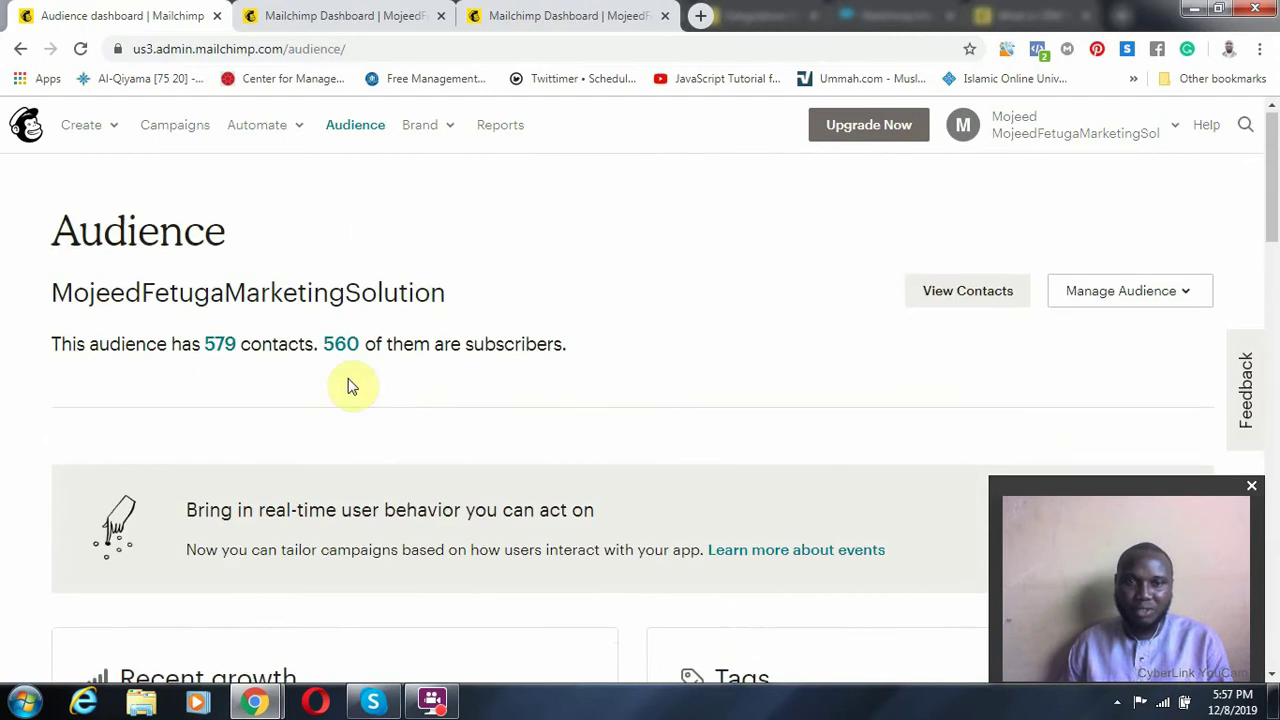
# - Switch back to the main account dashboard and look through it from Explore Mailchimp down to the helpful shortcuts
pyautogui.click(572, 12)
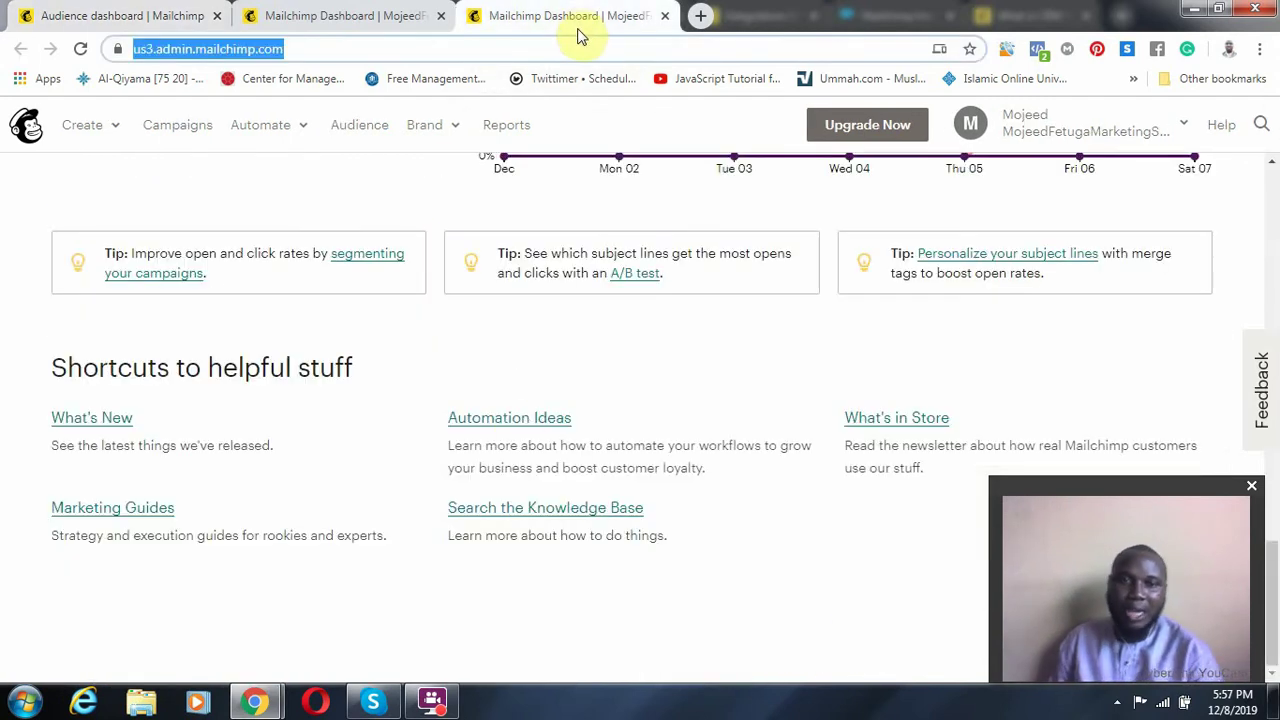
pyautogui.scroll(5, 617, 490)
pyautogui.scroll(6, 617, 487)
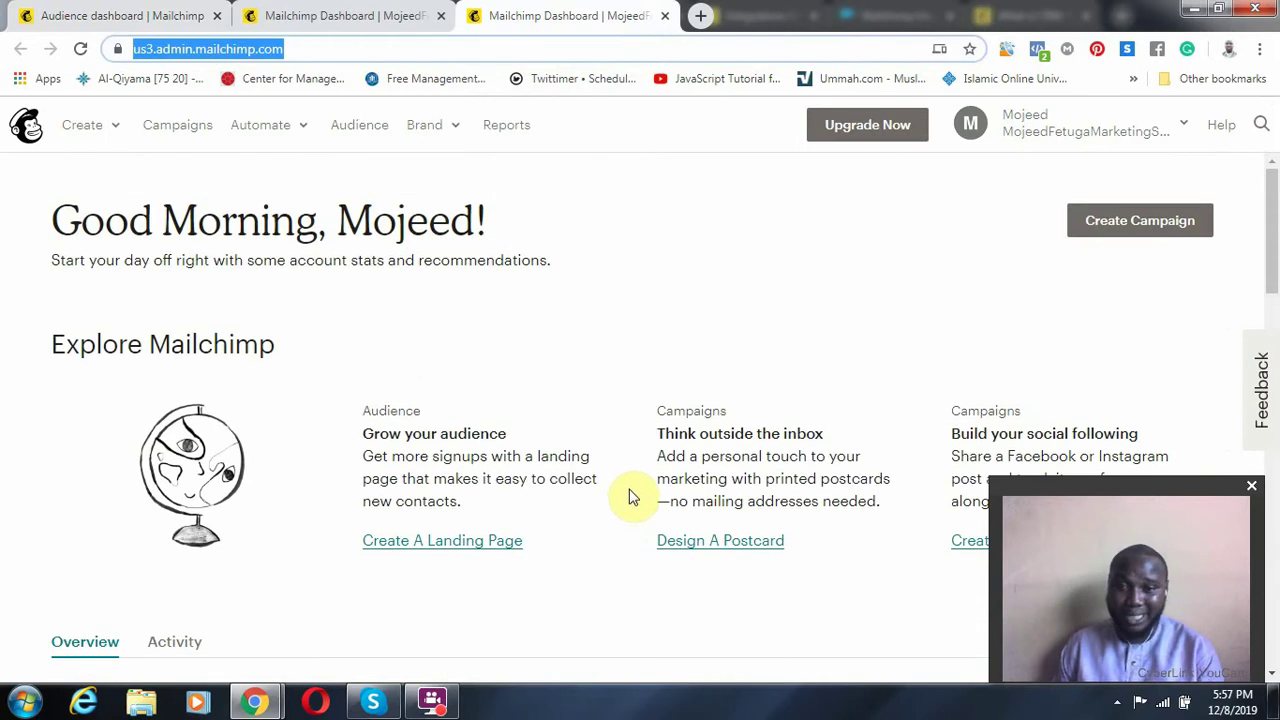
pyautogui.click(376, 12)
pyautogui.scroll(5, 506, 437)
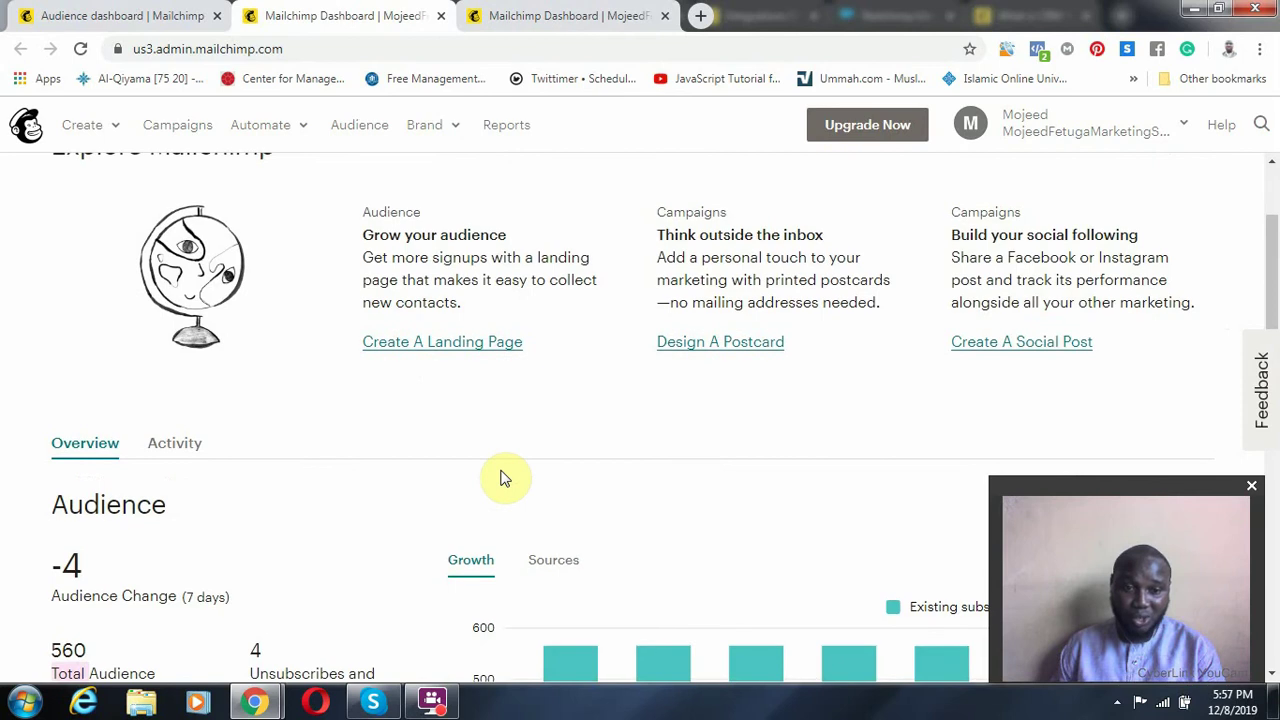
pyautogui.scroll(-10, 500, 455)
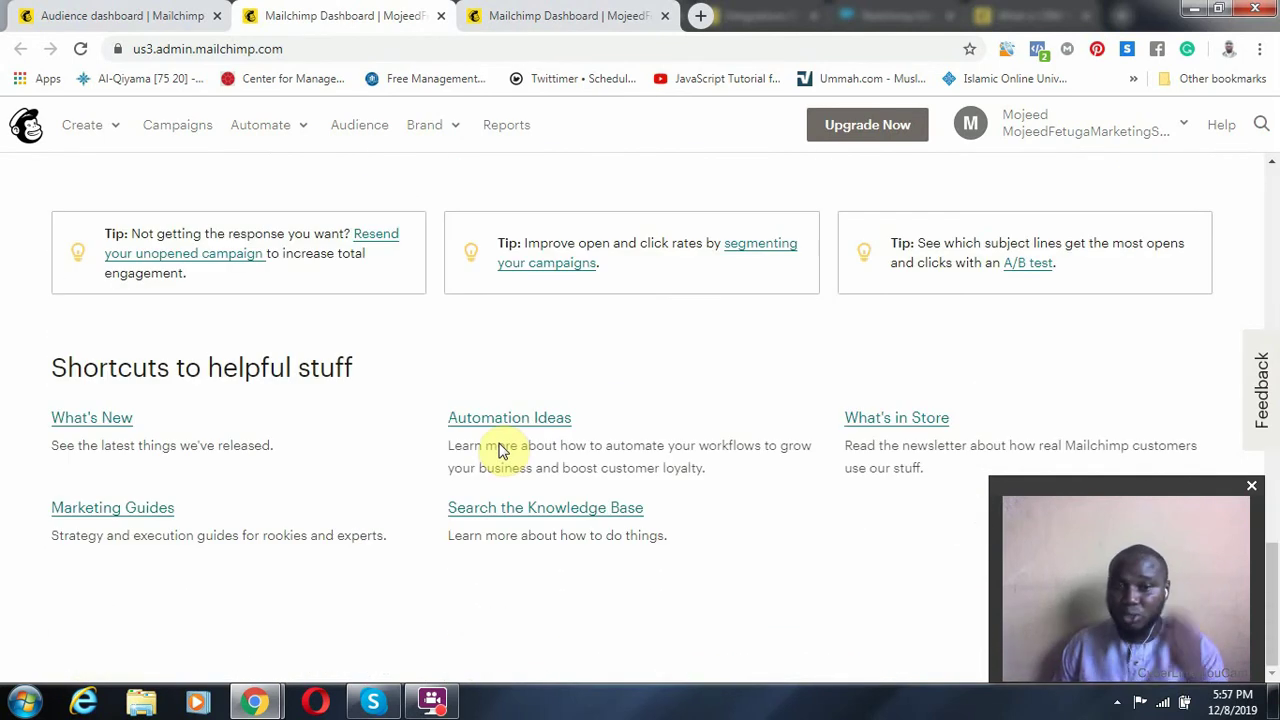
pyautogui.scroll(8, 530, 494)
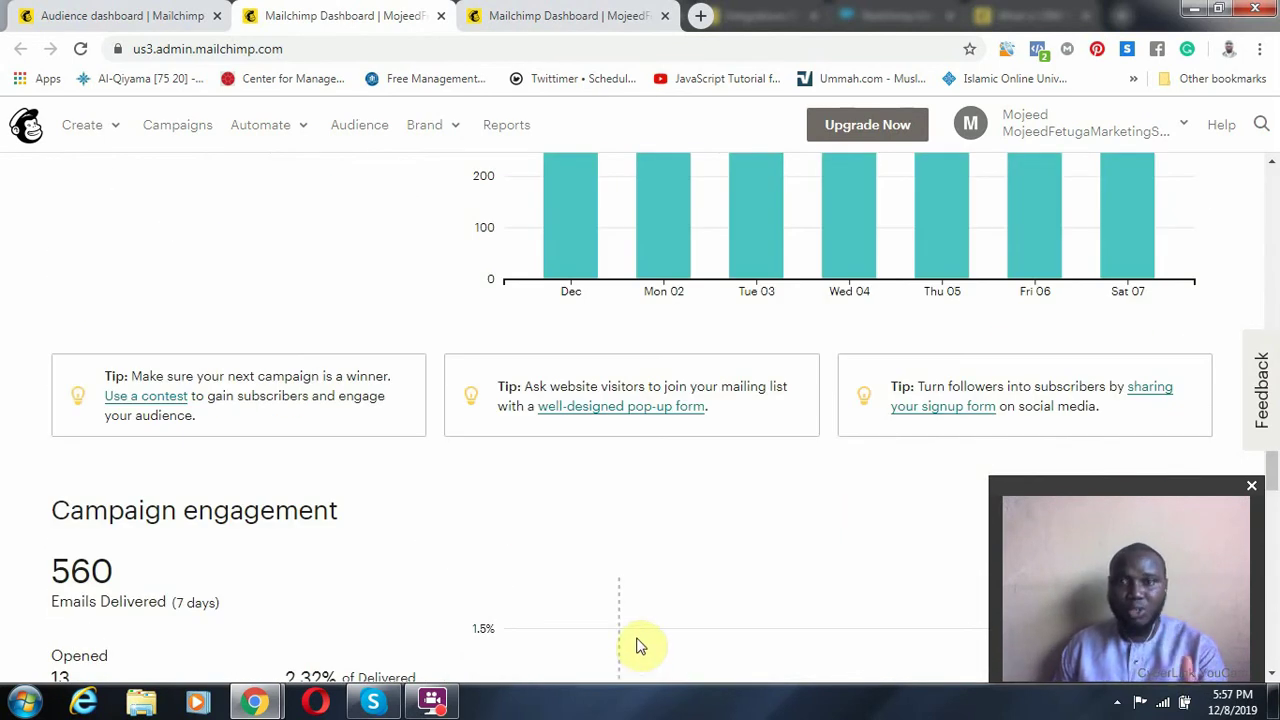
pyautogui.scroll(8, 650, 620)
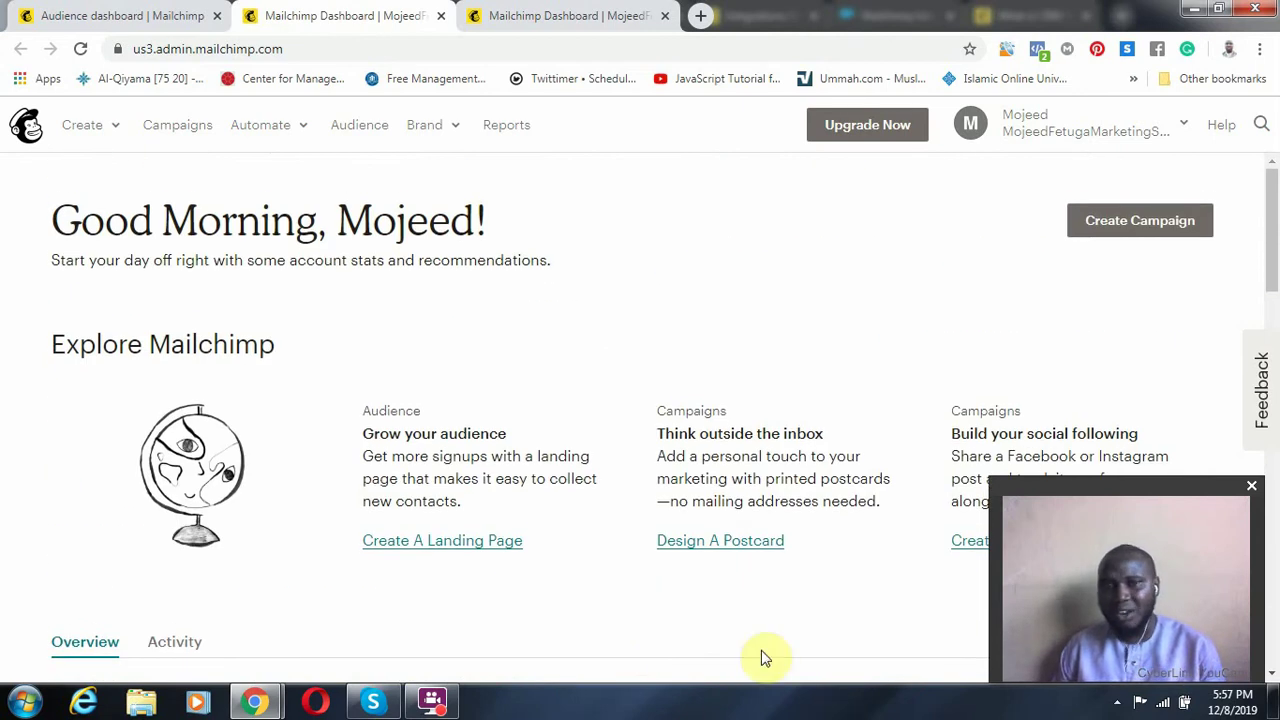
# - Highlight the Total Audience figure in the dashboard's Audience overview and clear the highlight again
pyautogui.scroll(-4, 760, 658)
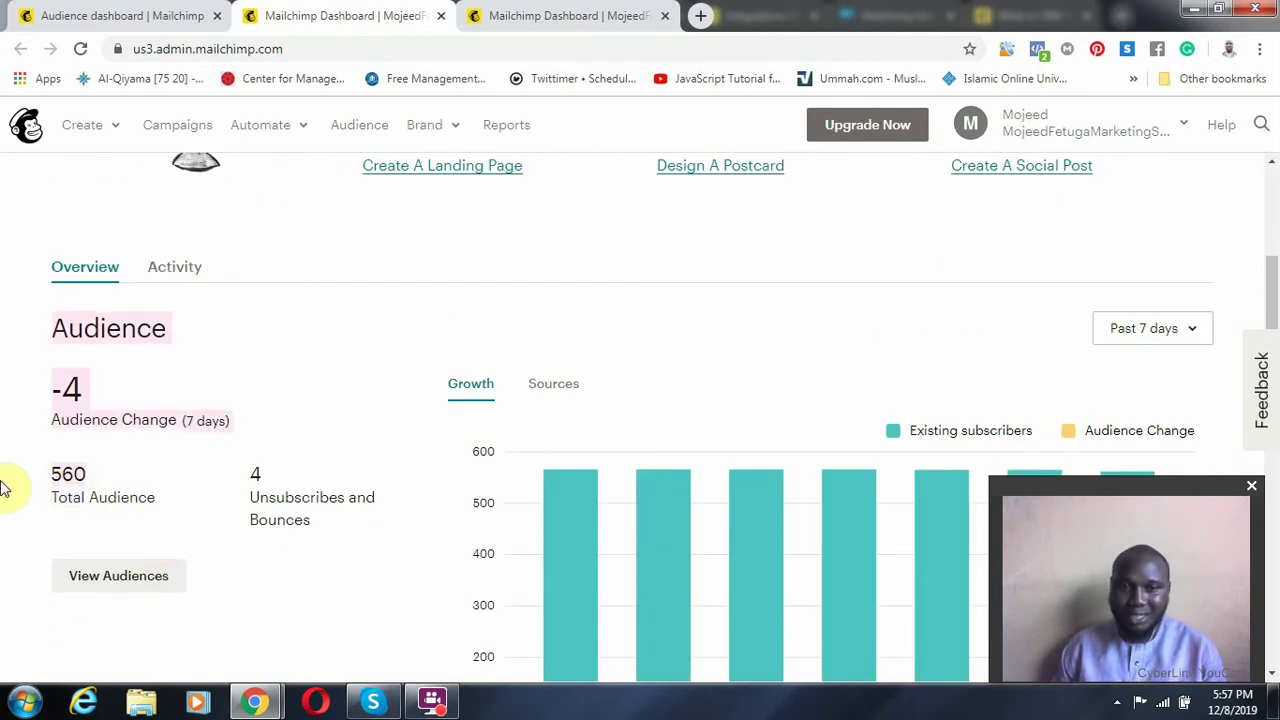
pyautogui.click(130, 477)
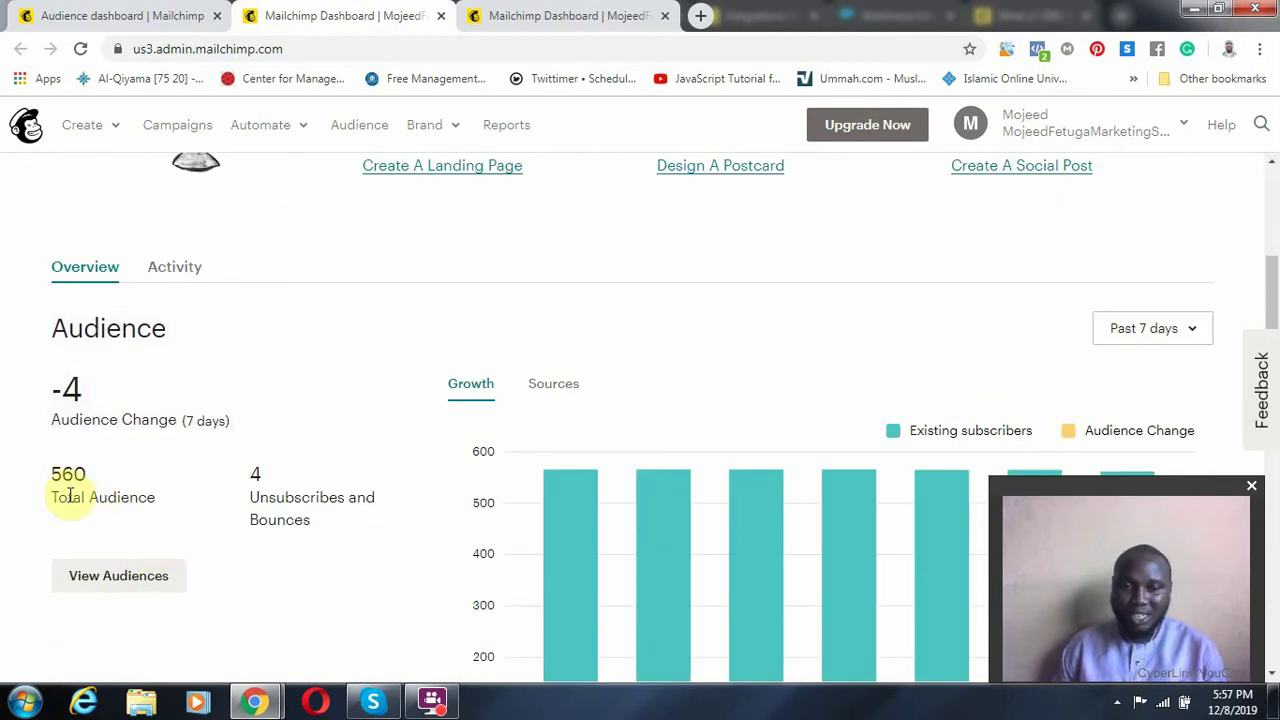
pyautogui.moveTo(97, 484); pyautogui.dragTo(37, 480)
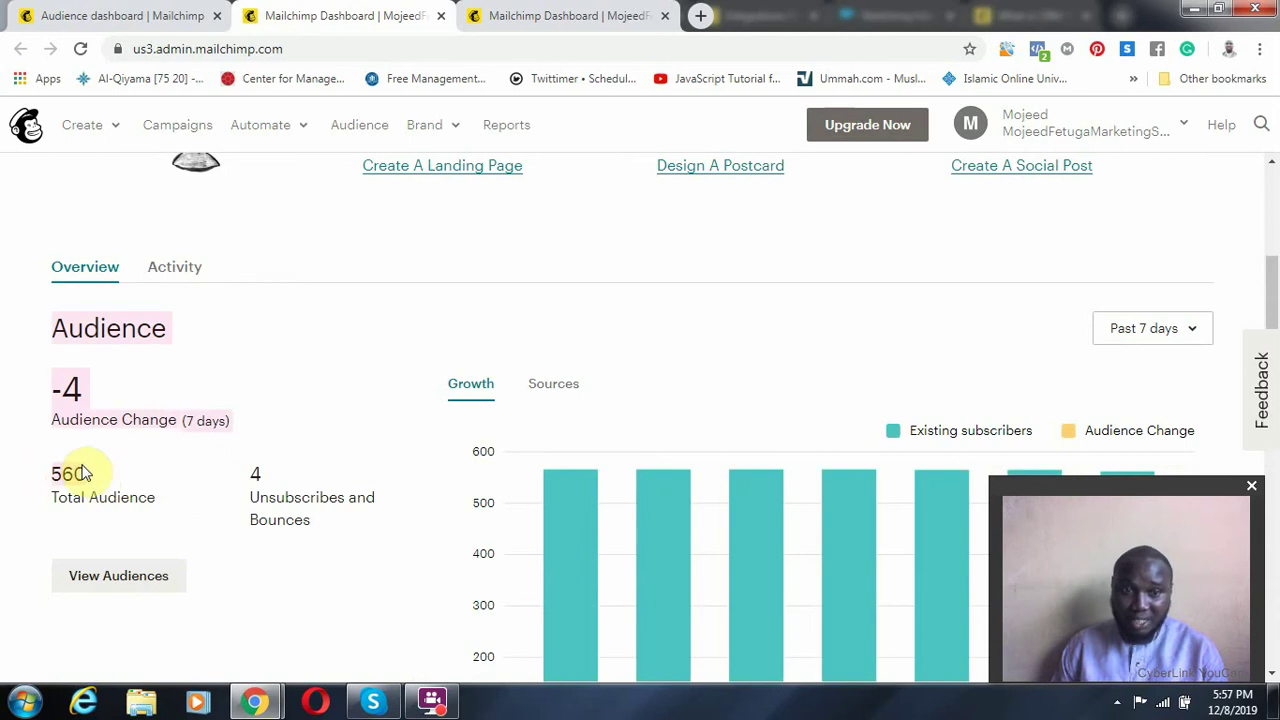
pyautogui.click(117, 491)
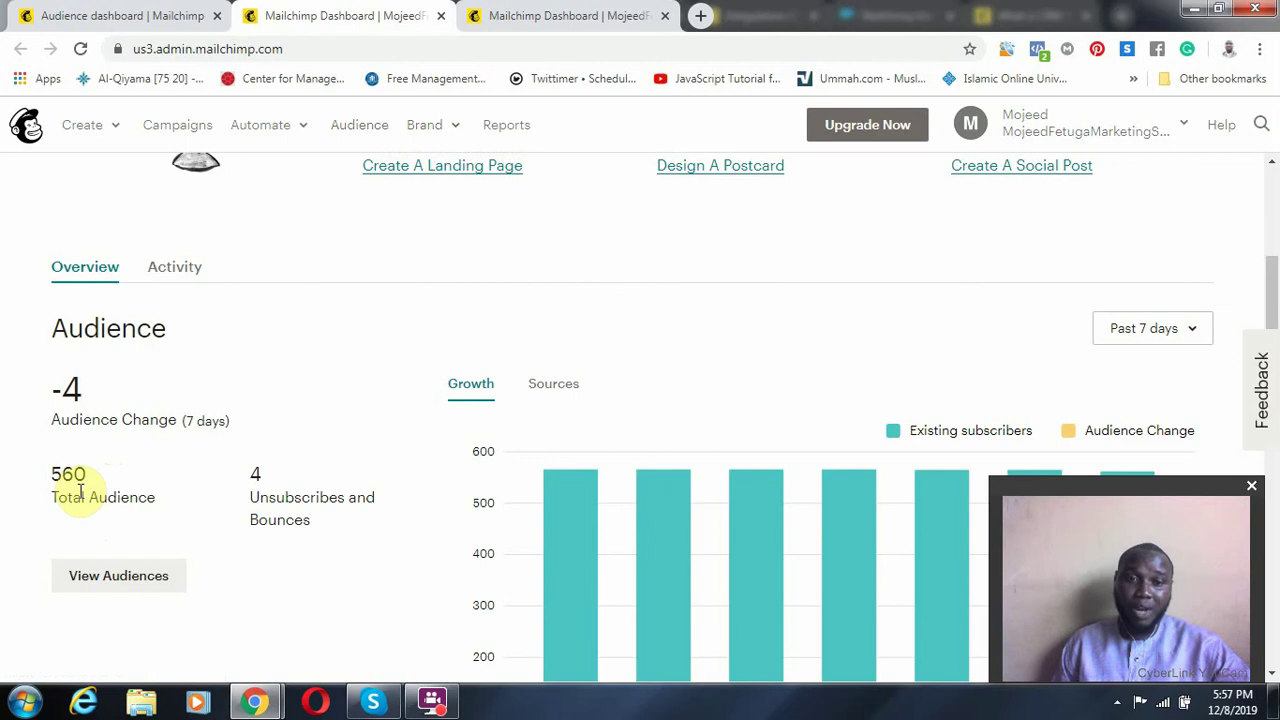
# - Compare the emails delivered, opened and clicked under Campaign engagement, and check the December 2 point on its chart
pyautogui.scroll(-6, 181, 557)
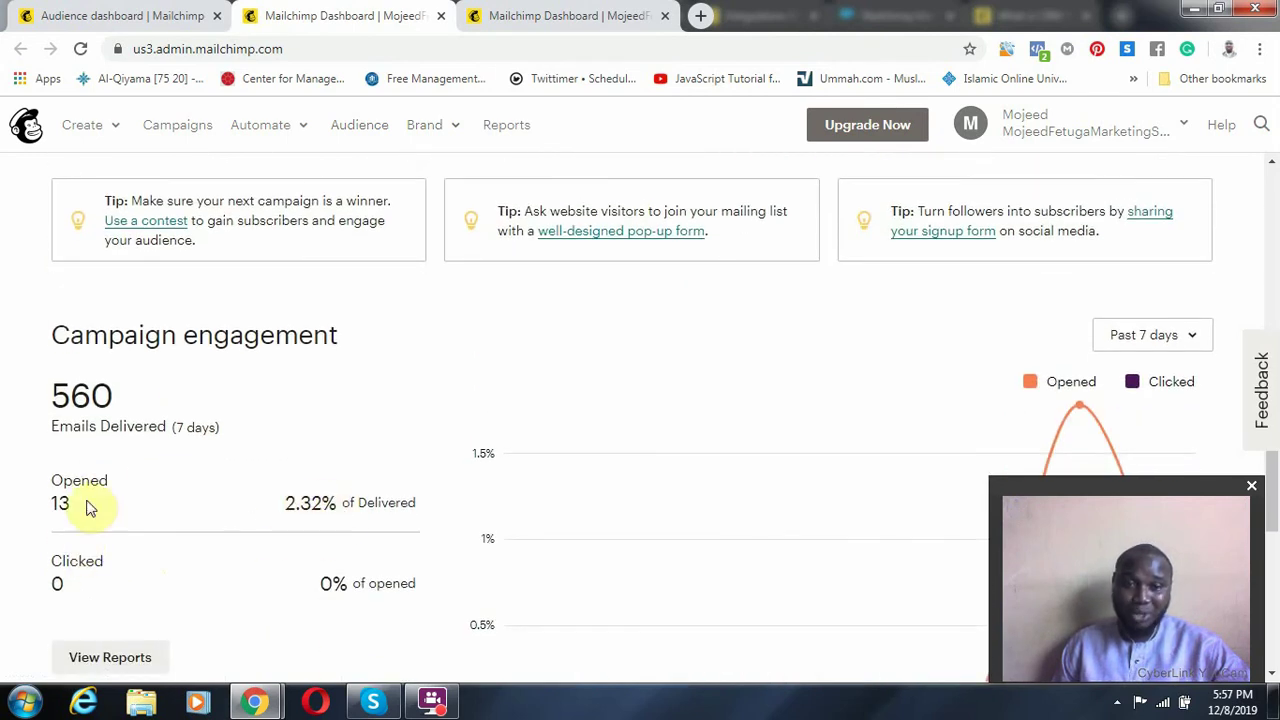
pyautogui.scroll(3, 137, 509)
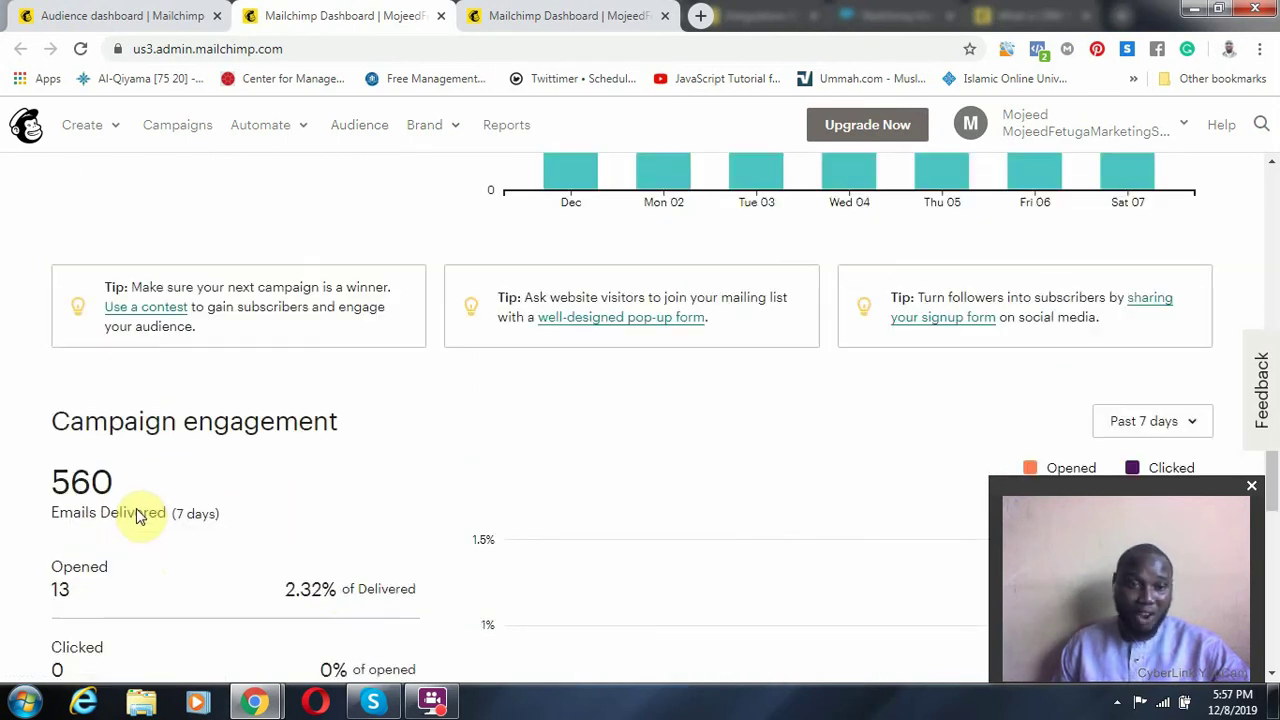
pyautogui.scroll(-4, 160, 540)
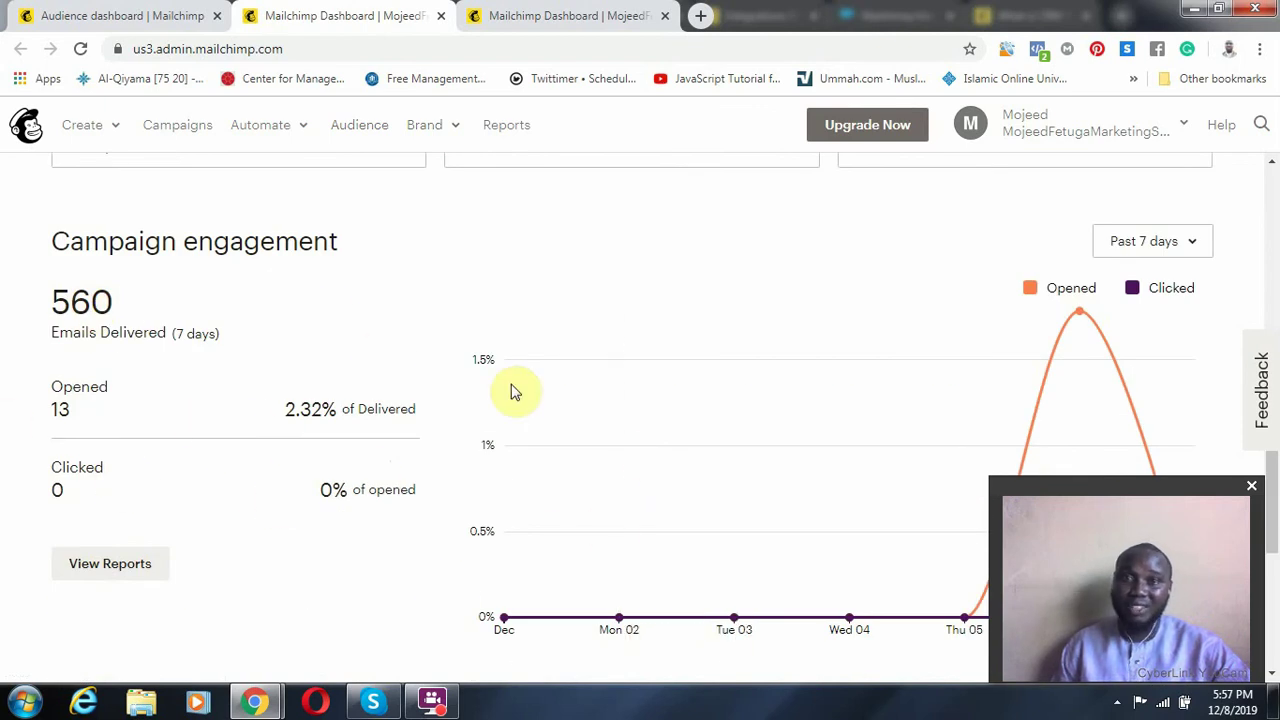
pyautogui.moveTo(836, 378)
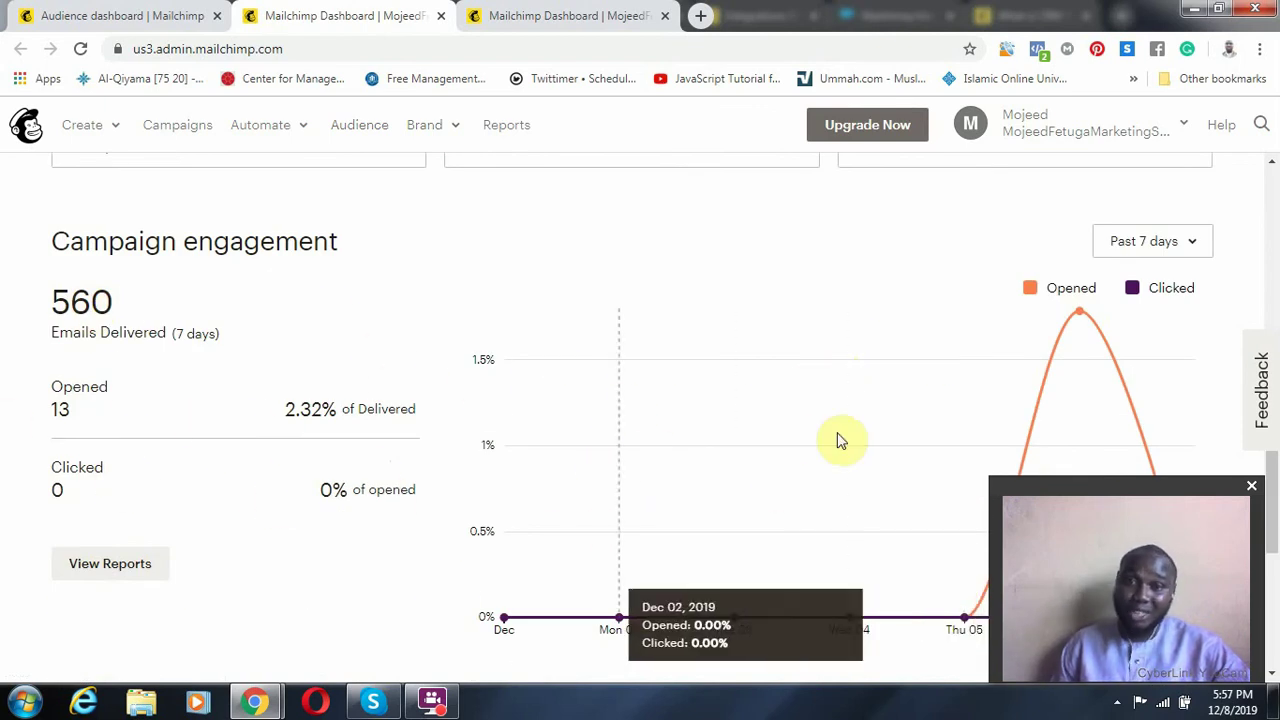
pyautogui.scroll(1, 255, 472)
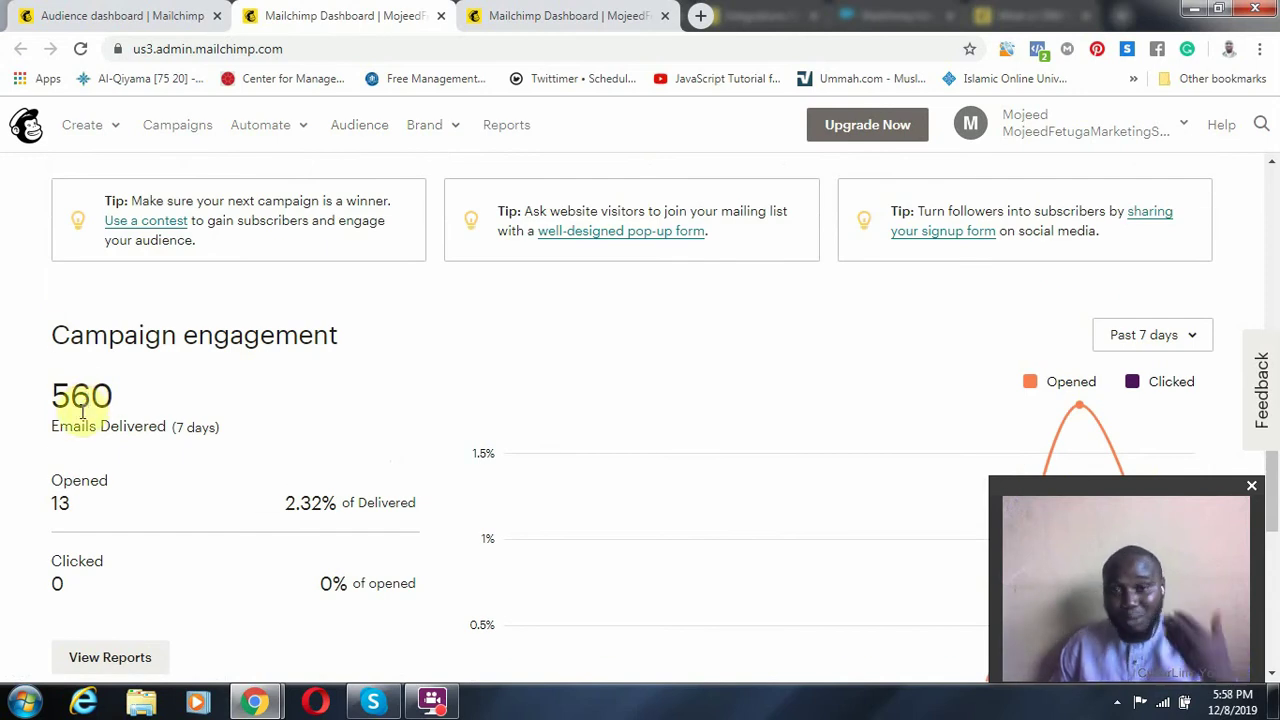
pyautogui.scroll(1, 800, 572)
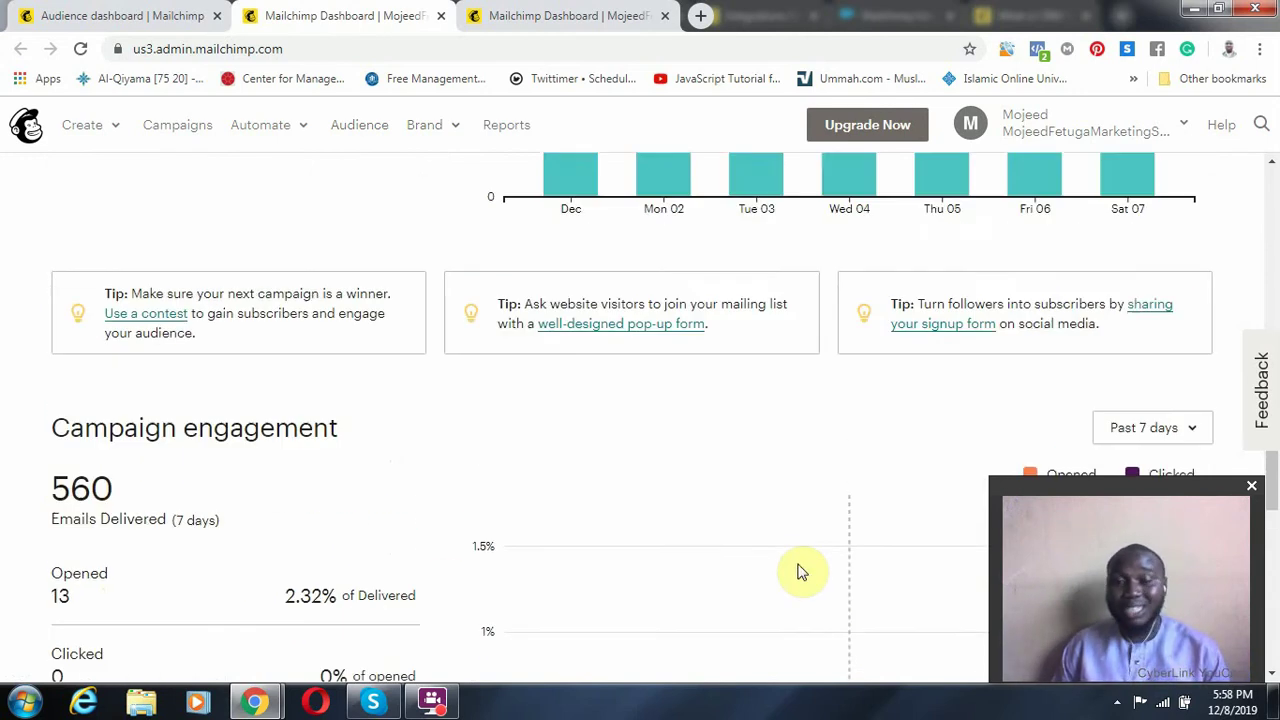
pyautogui.scroll(10, 800, 572)
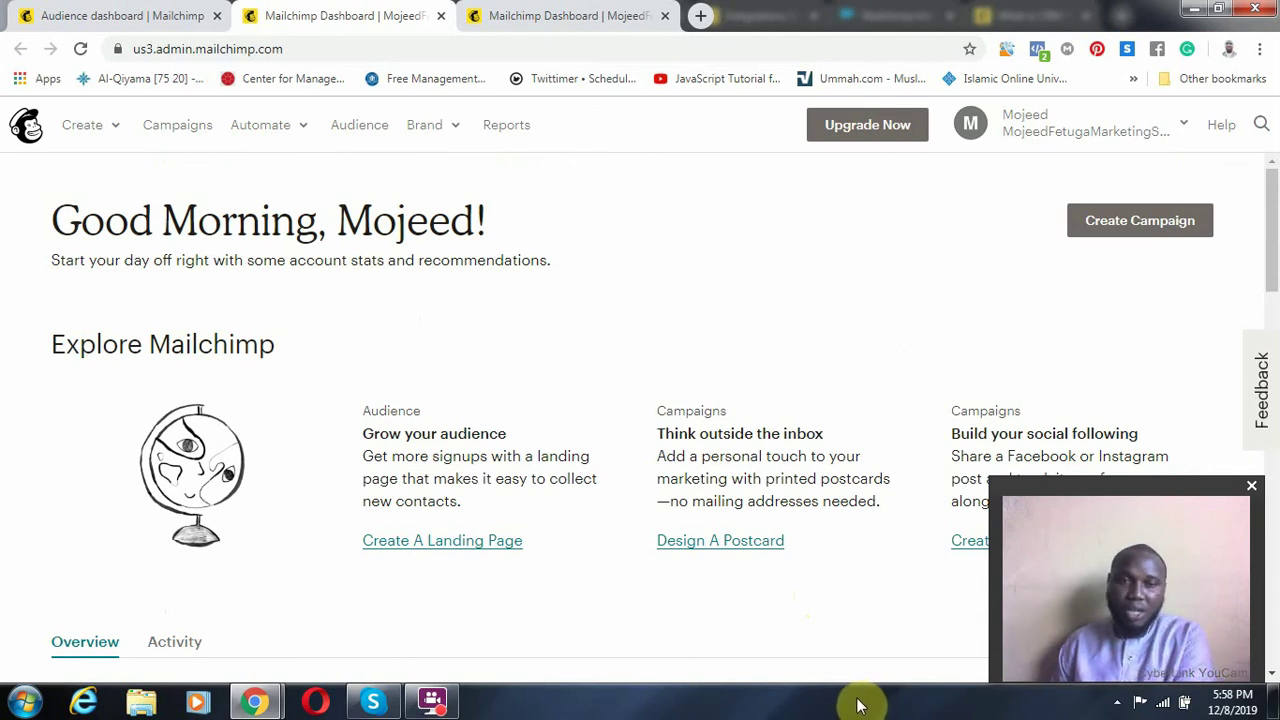
pyautogui.click(432, 704)
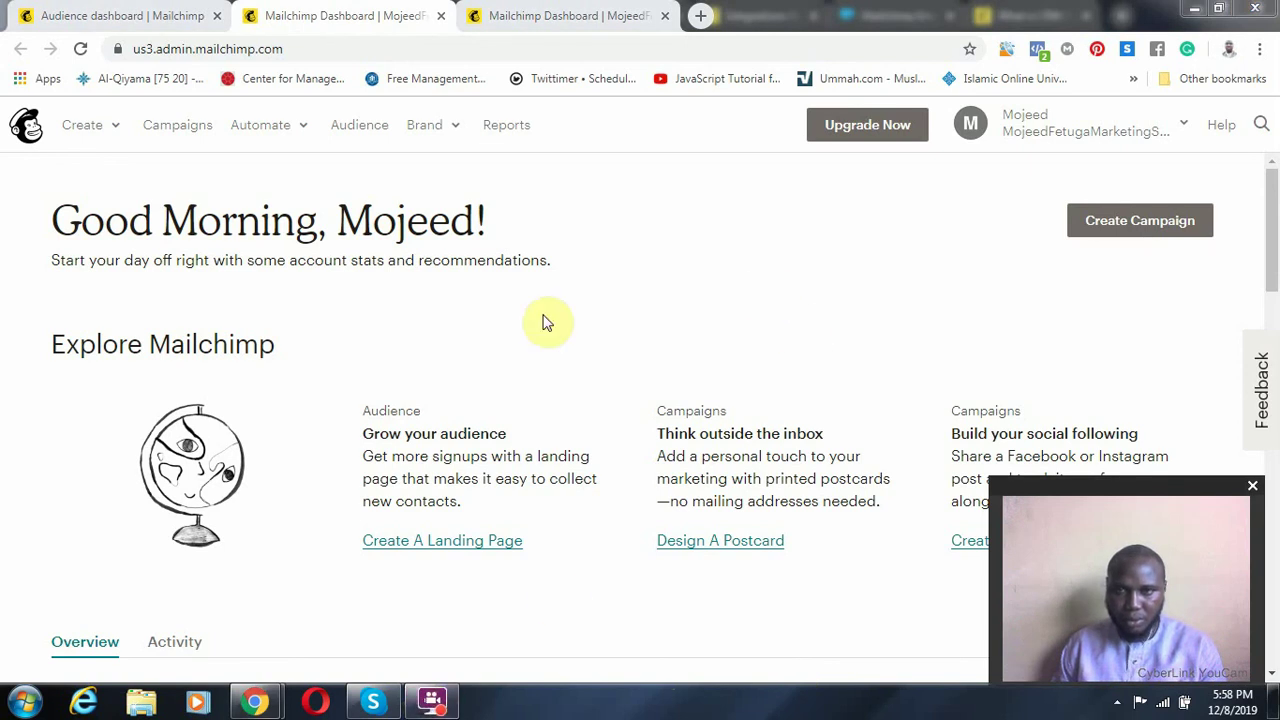
pyautogui.click(637, 300)
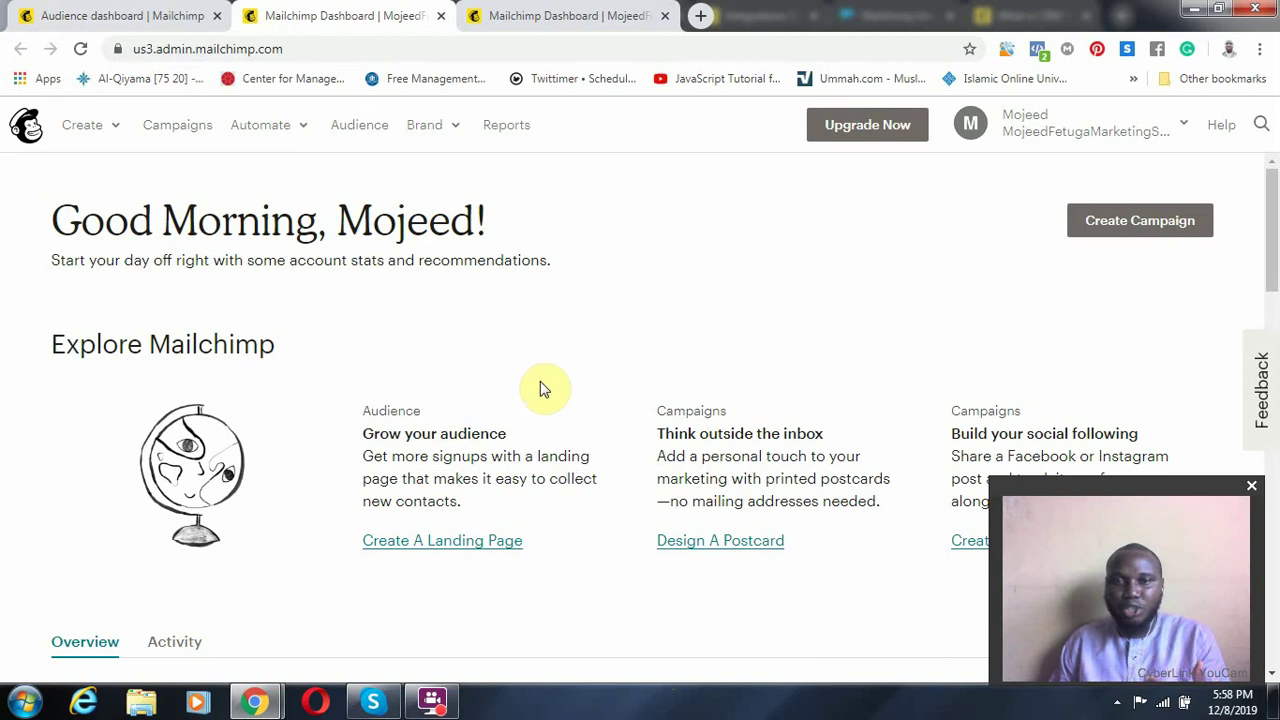
# - Look over the Create options, and open the Account page to review the plan's contacts and sends usage
pyautogui.click(105, 133)
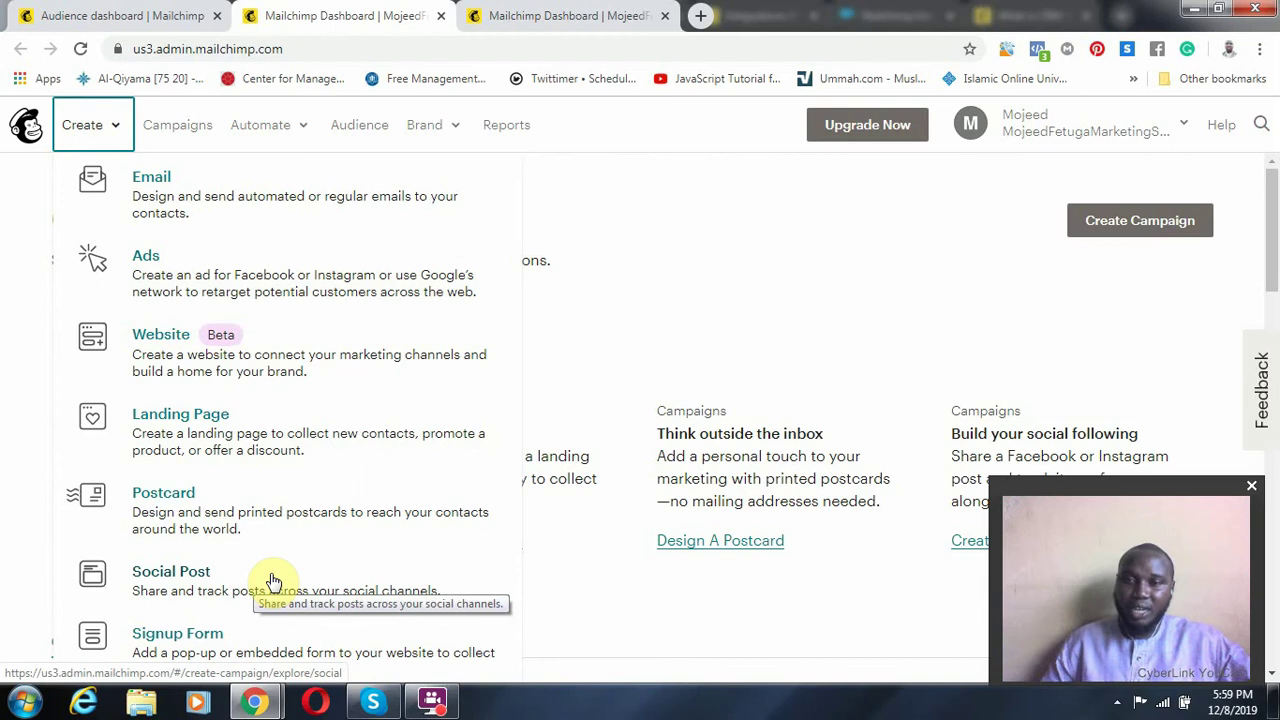
pyautogui.click(1172, 136)
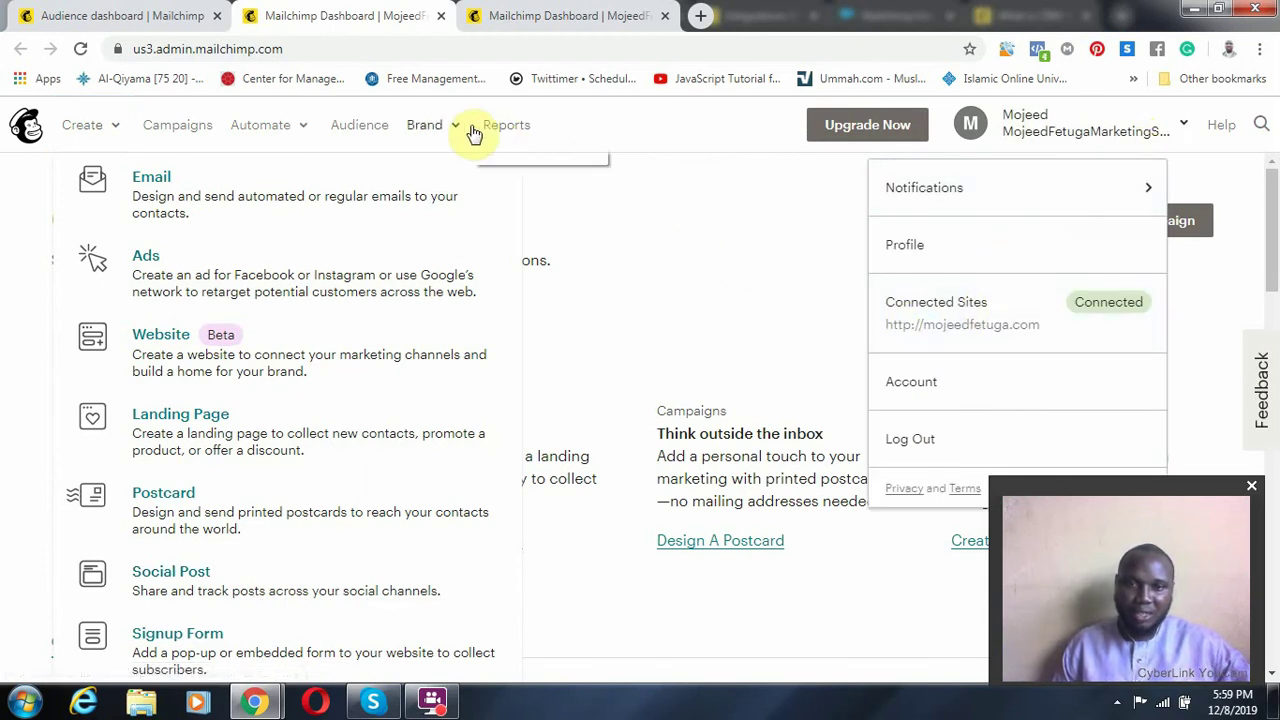
pyautogui.click(912, 385)
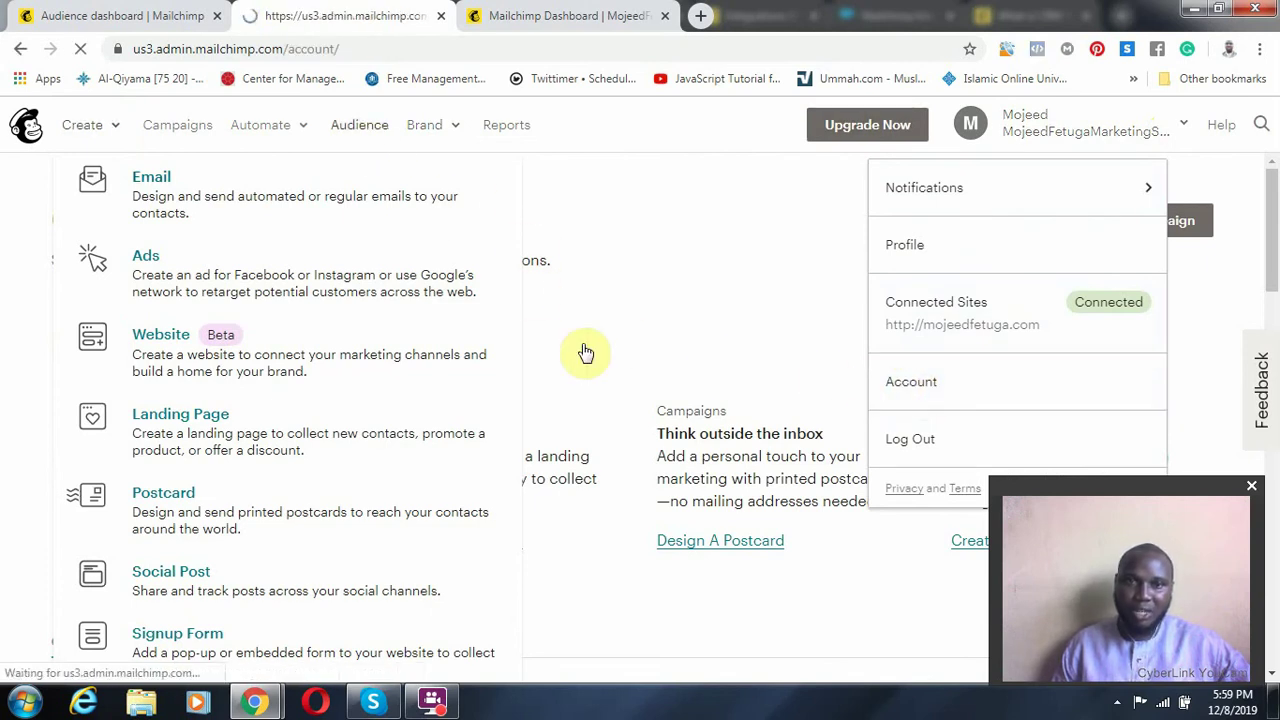
pyautogui.scroll(-3, 432, 400)
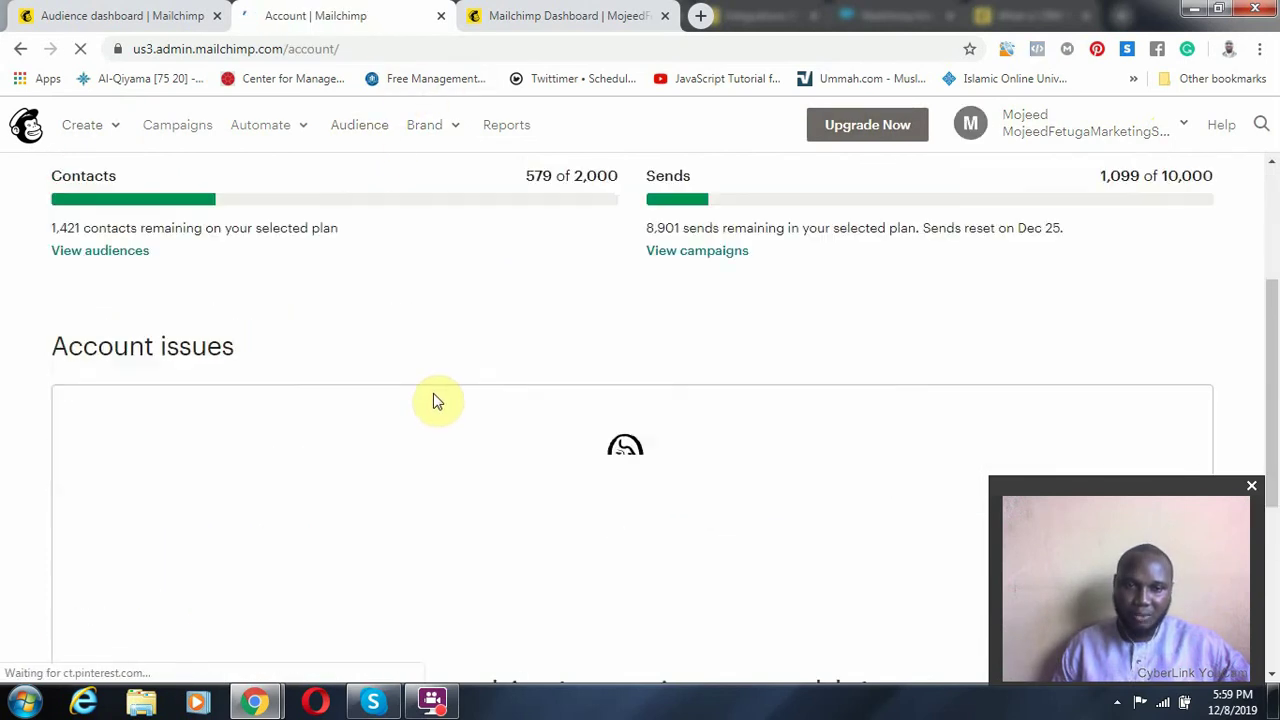
pyautogui.scroll(-3, 433, 395)
pyautogui.scroll(6, 334, 237)
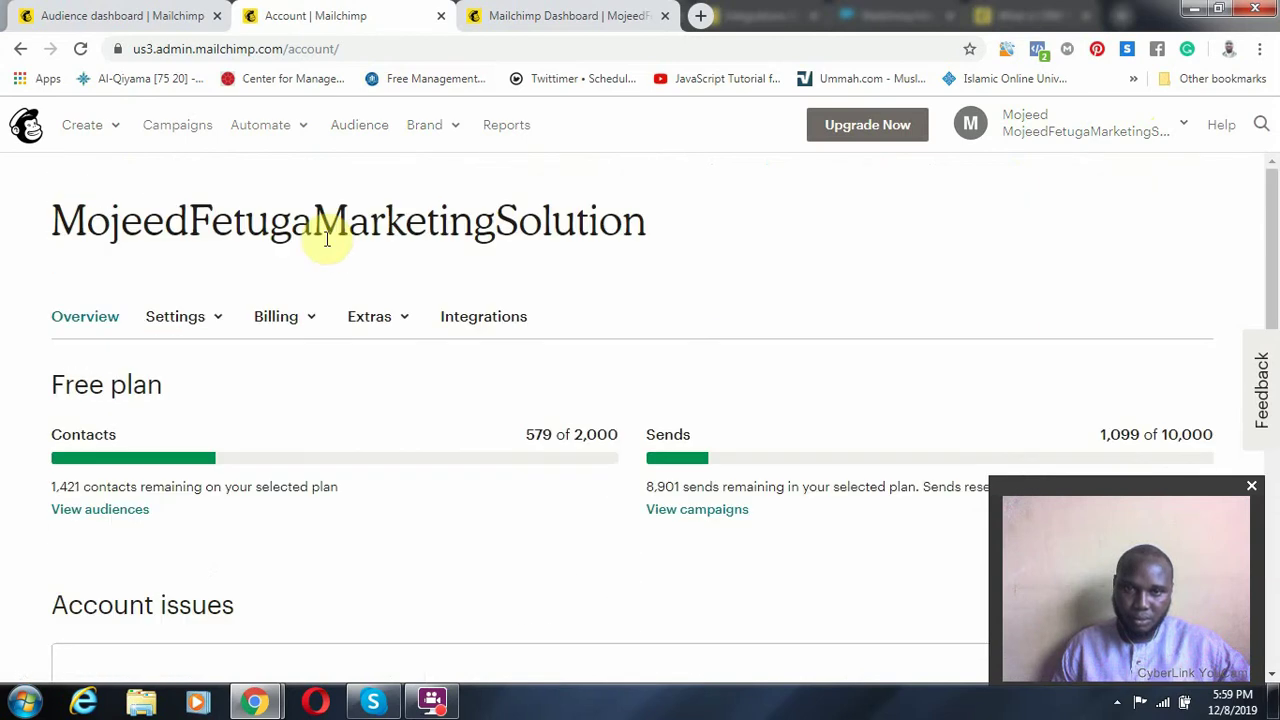
# - Open the account's Integrations page and examine the listed services, from Facebook and Twitter to Google and Zoho
pyautogui.click(503, 323)
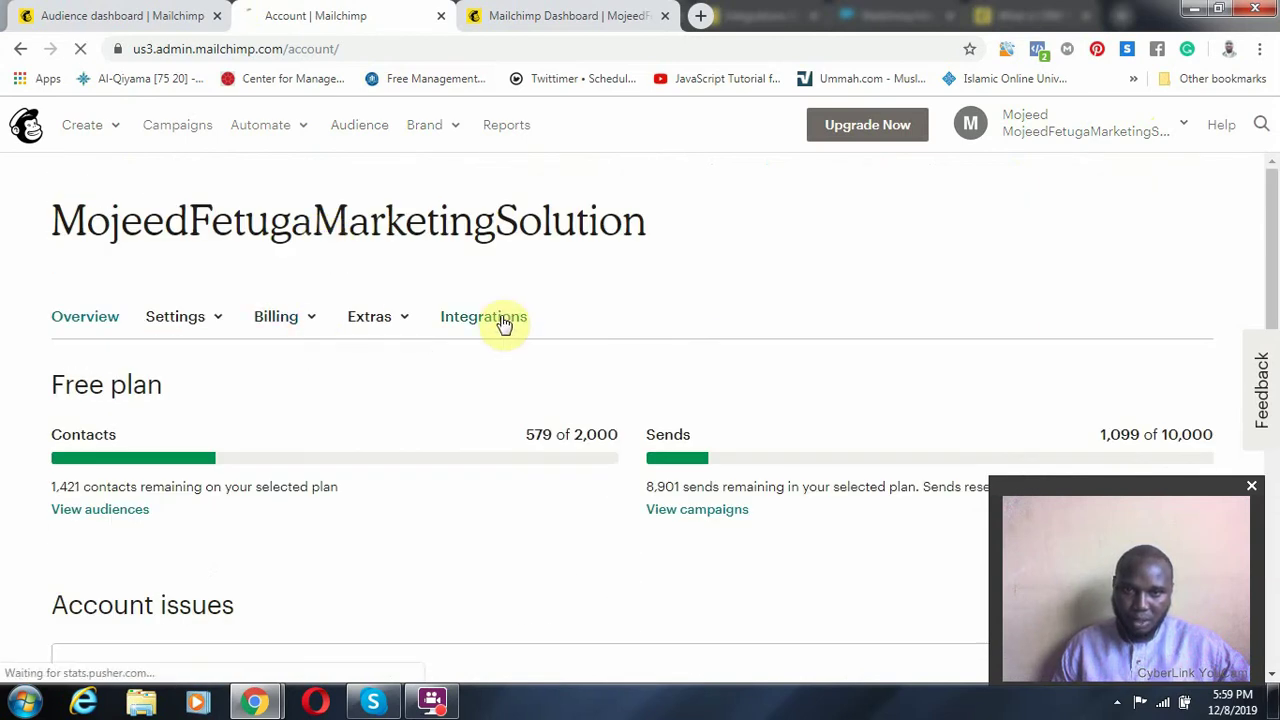
pyautogui.scroll(-6, 731, 314)
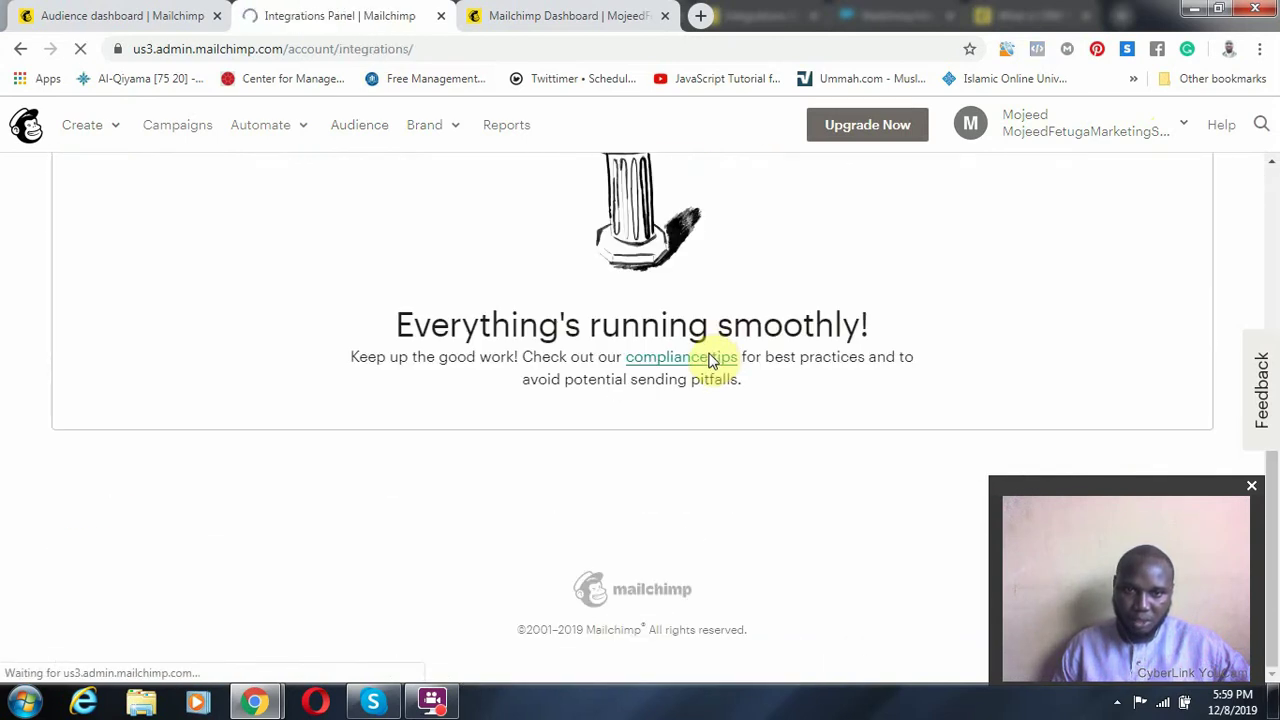
pyautogui.scroll(-3, 600, 360)
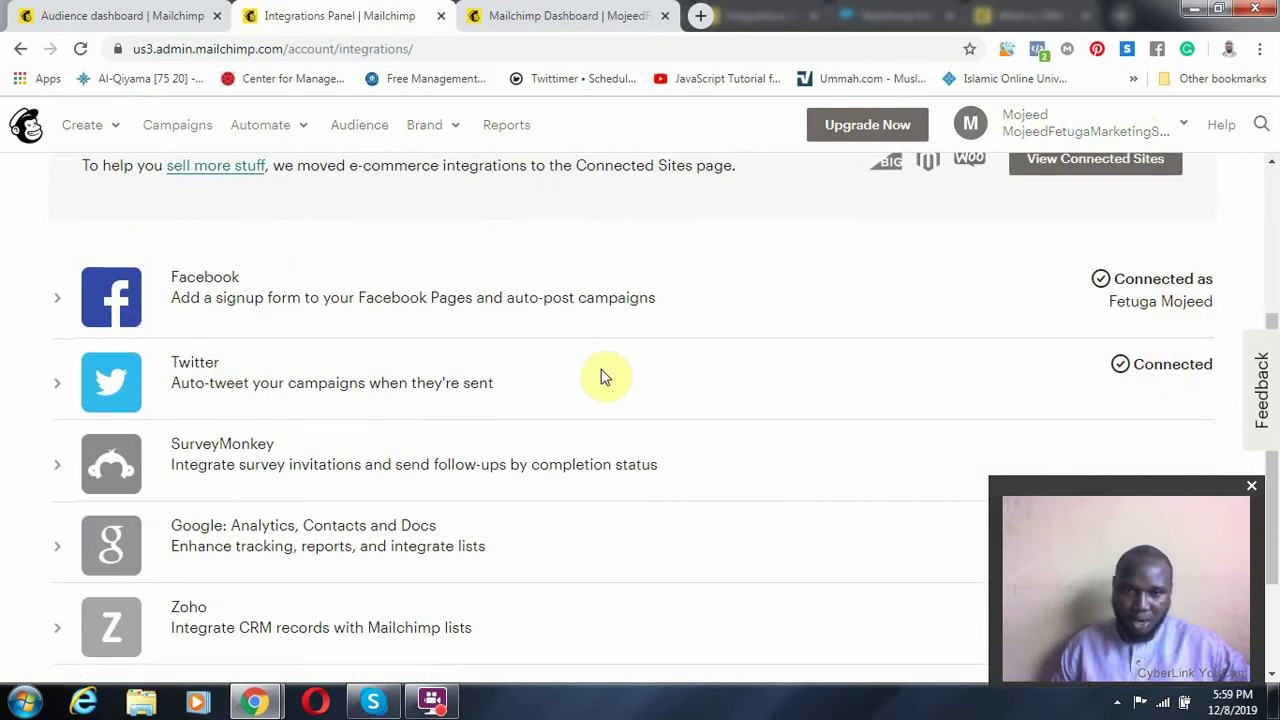
pyautogui.scroll(-2, 600, 378)
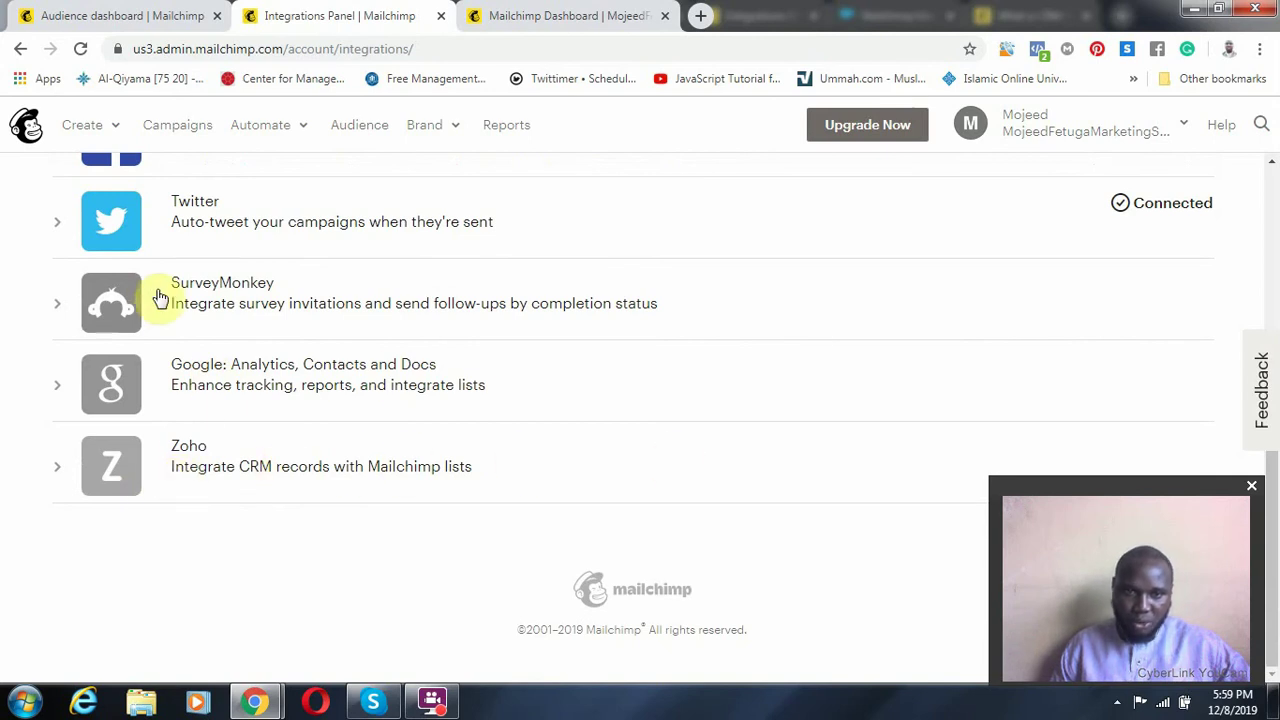
pyautogui.scroll(4, 320, 357)
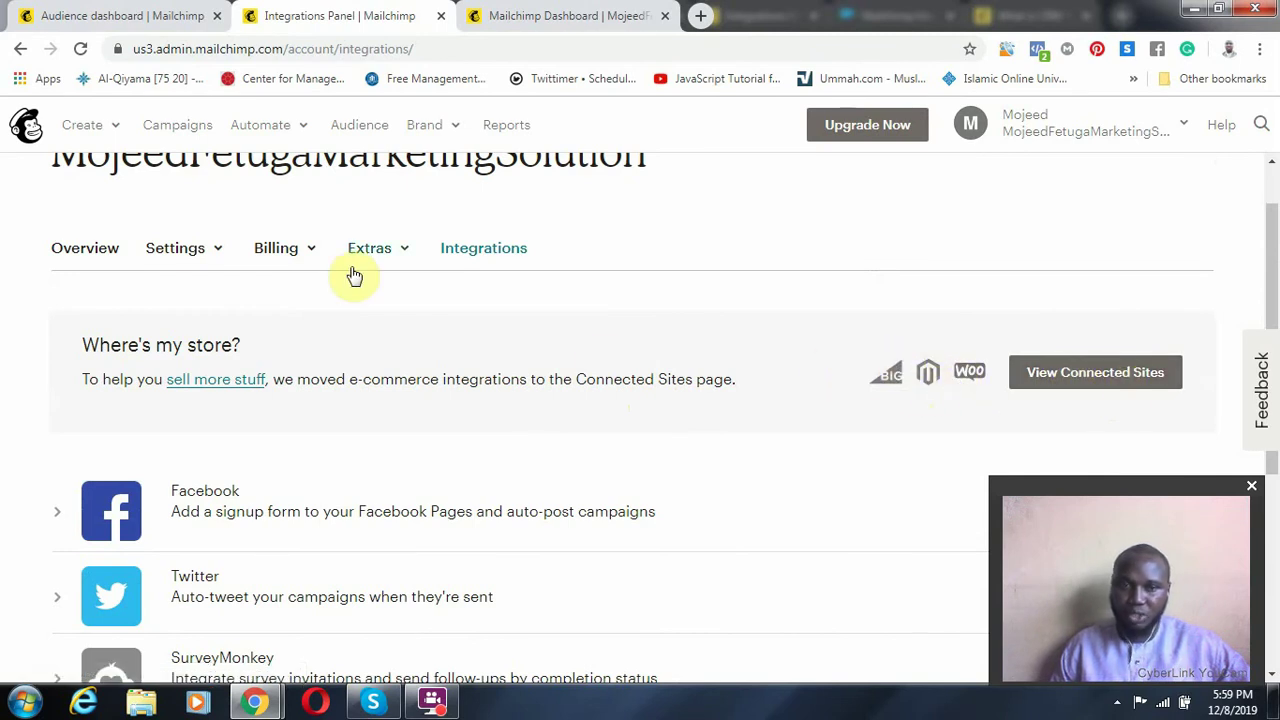
pyautogui.scroll(-1, 617, 291)
pyautogui.scroll(2, 487, 283)
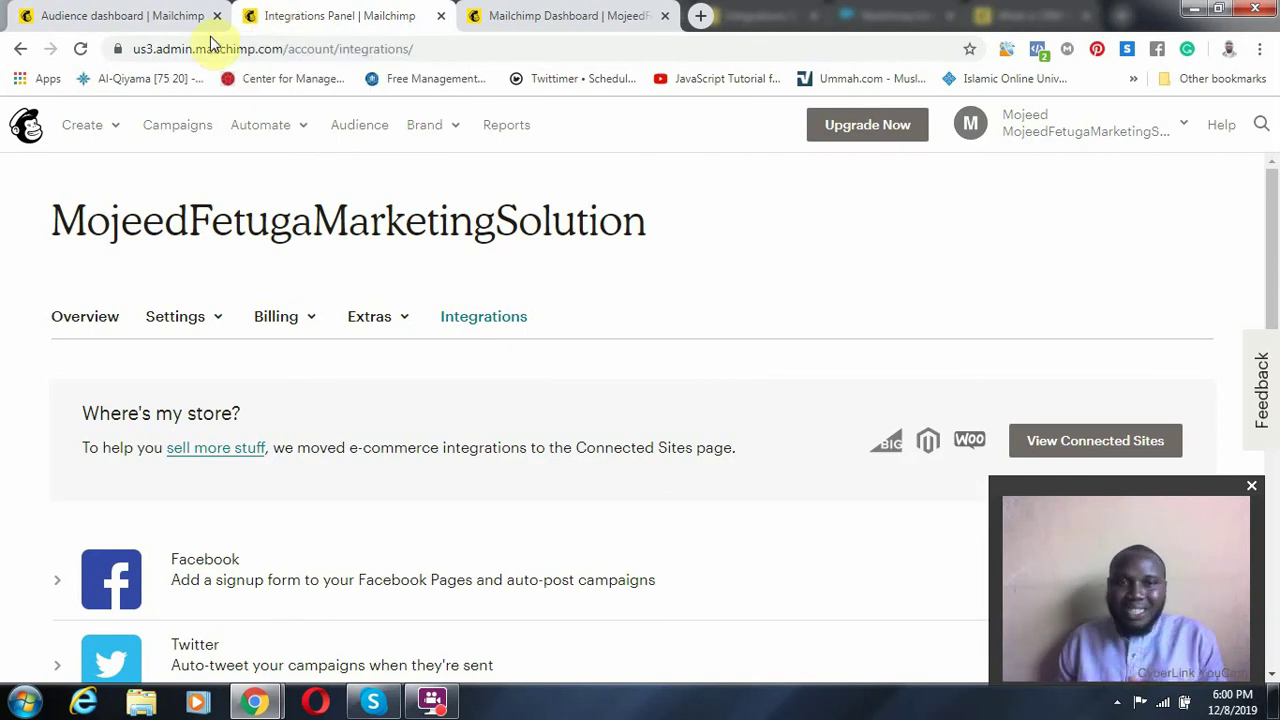
# - Open the Campaigns page and look over this week's social posts and emails in the list
pyautogui.click(182, 132)
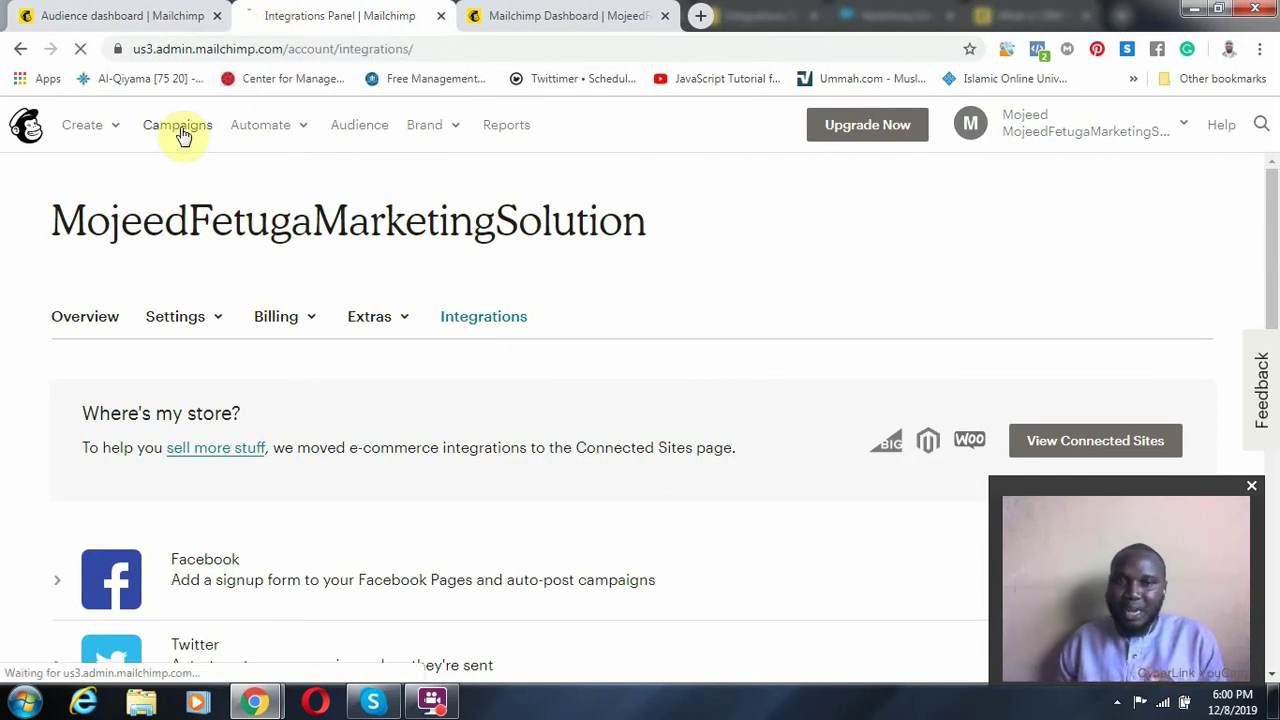
pyautogui.click(116, 133)
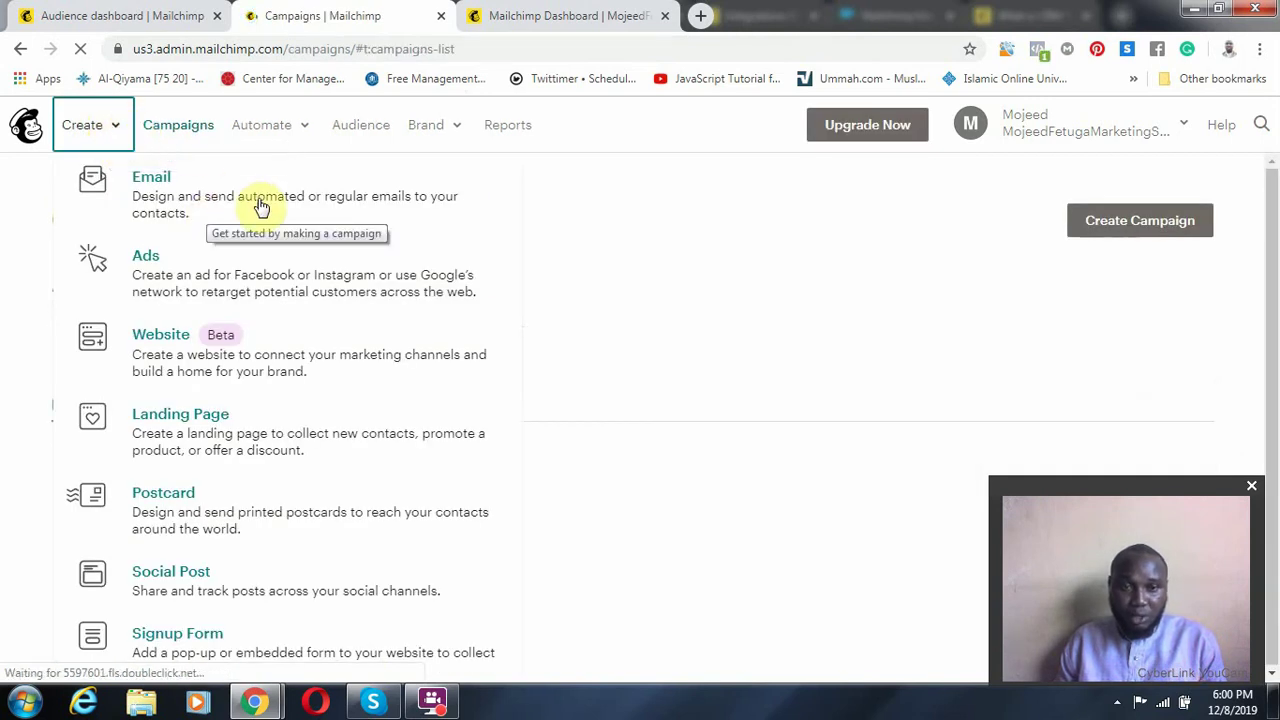
pyautogui.click(195, 132)
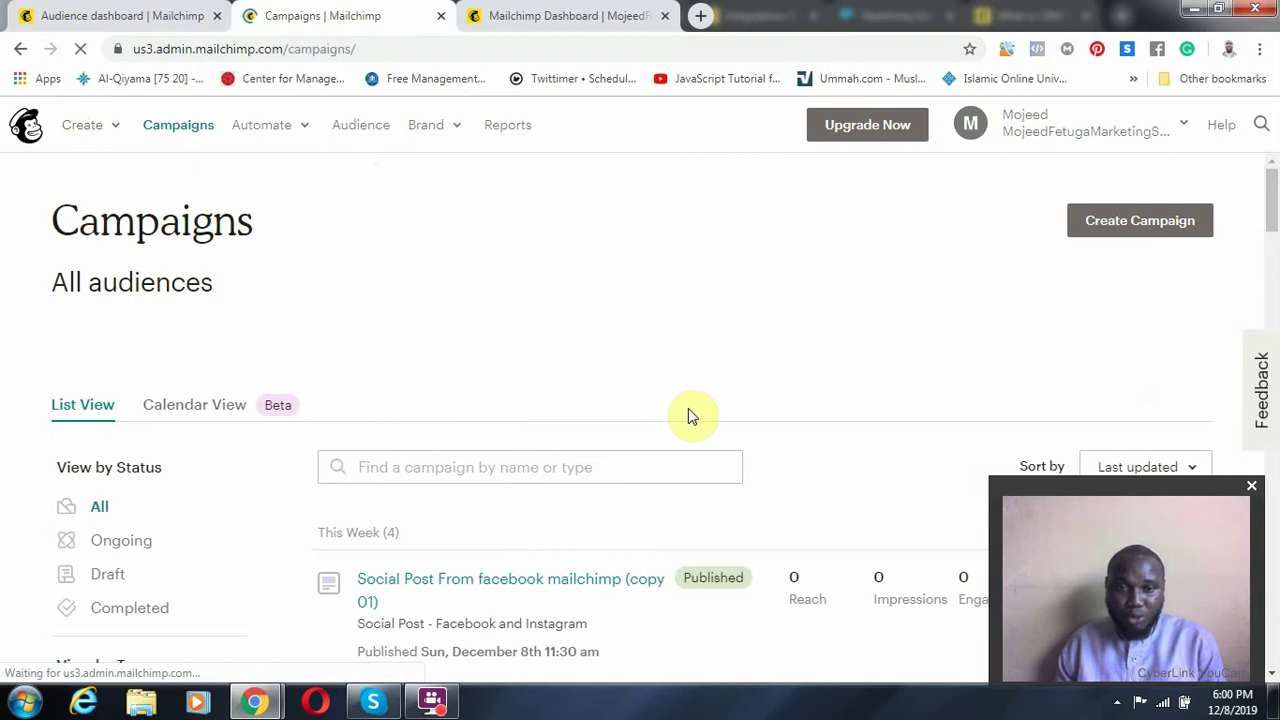
pyautogui.scroll(-2, 245, 475)
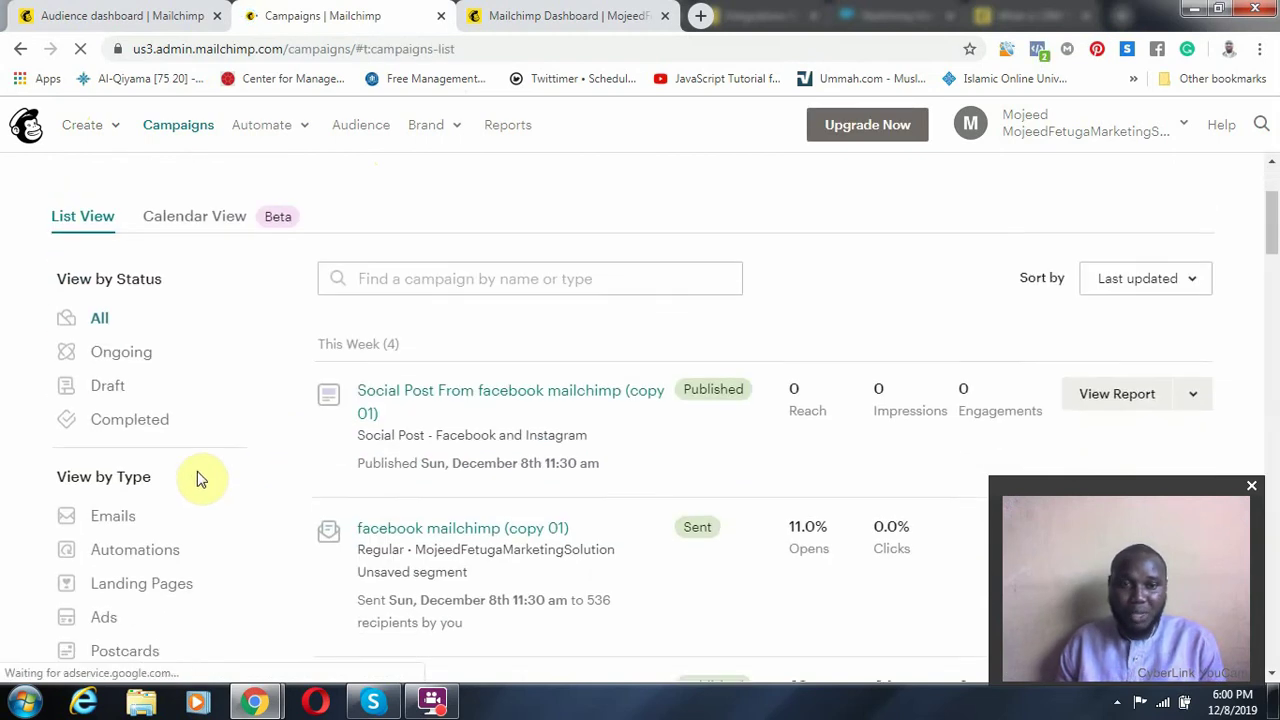
pyautogui.scroll(2, 160, 486)
pyautogui.scroll(-3, 455, 502)
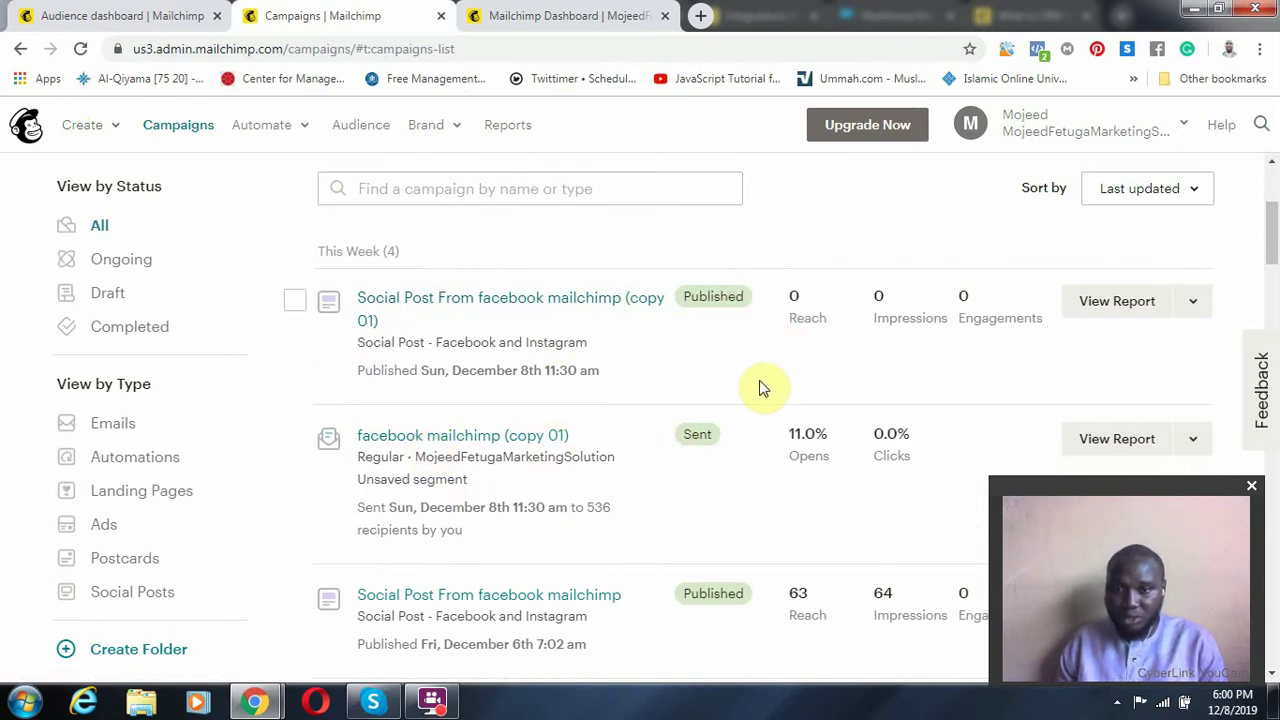
pyautogui.scroll(-2, 508, 582)
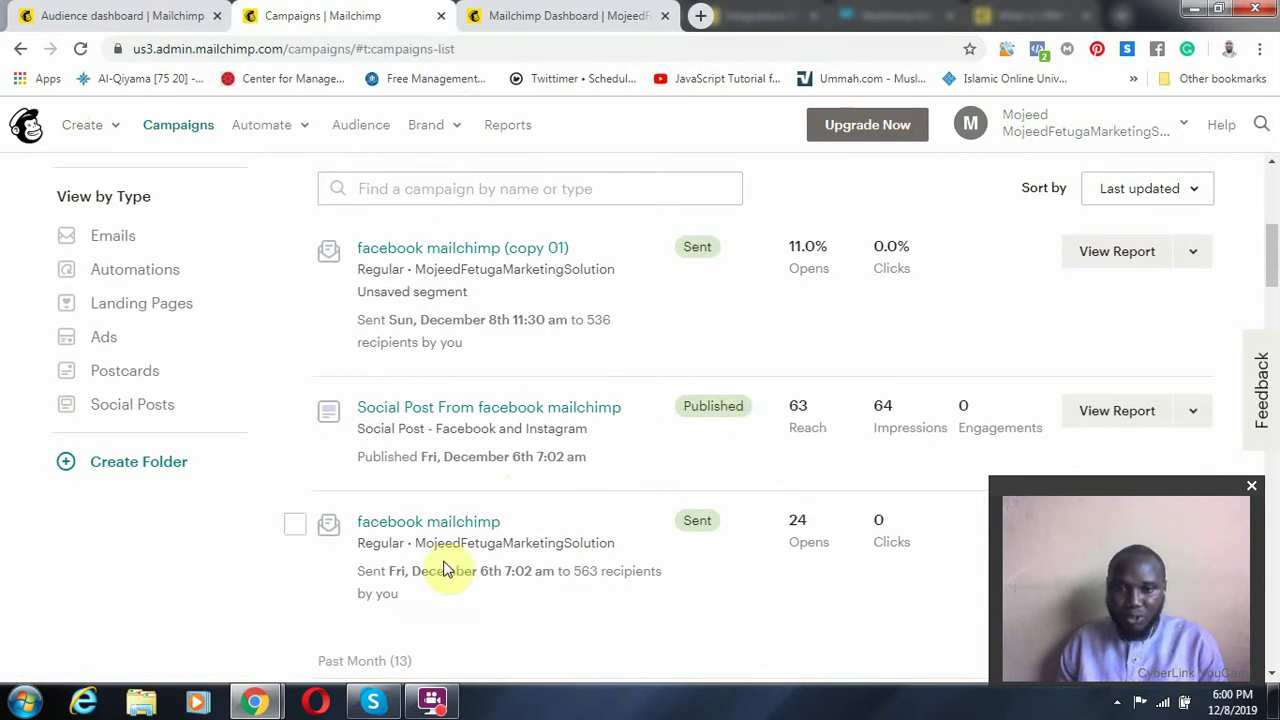
# - Compare the opens and clicks of "facebook mailchimp (copy 01)" with the other campaigns sent this week
pyautogui.scroll(3, 491, 486)
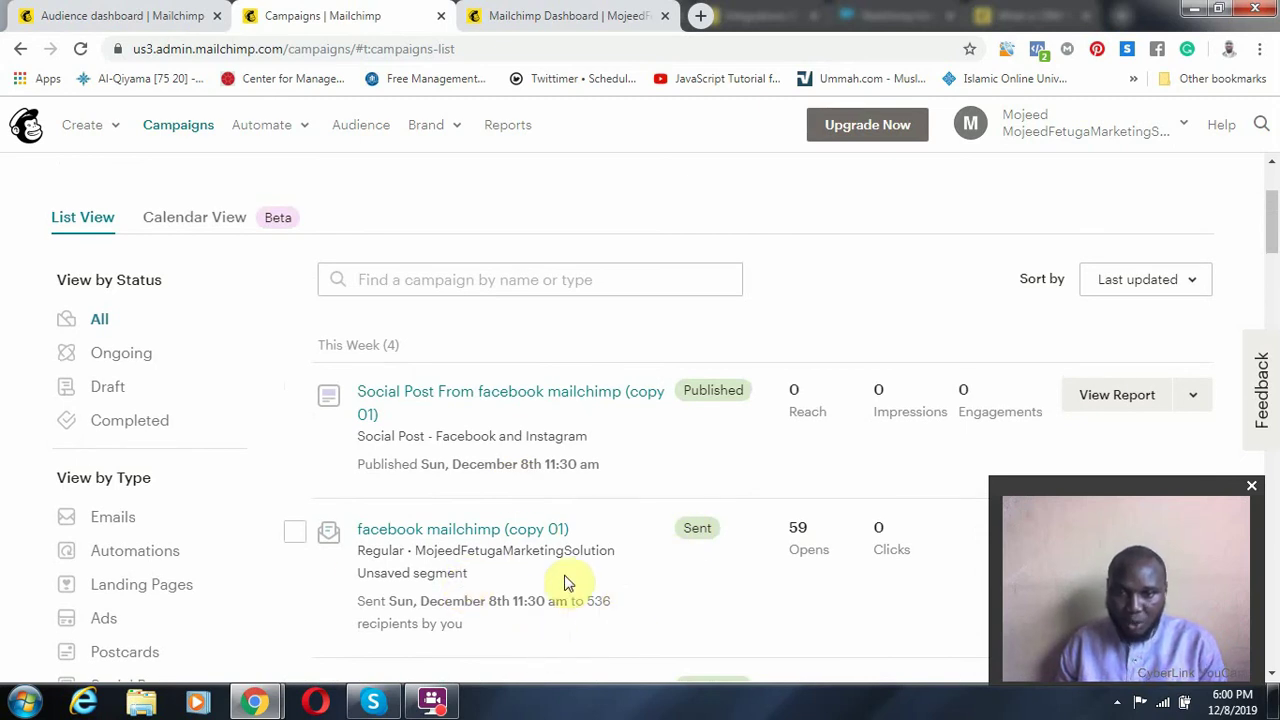
pyautogui.scroll(-2, 563, 580)
pyautogui.scroll(2, 485, 405)
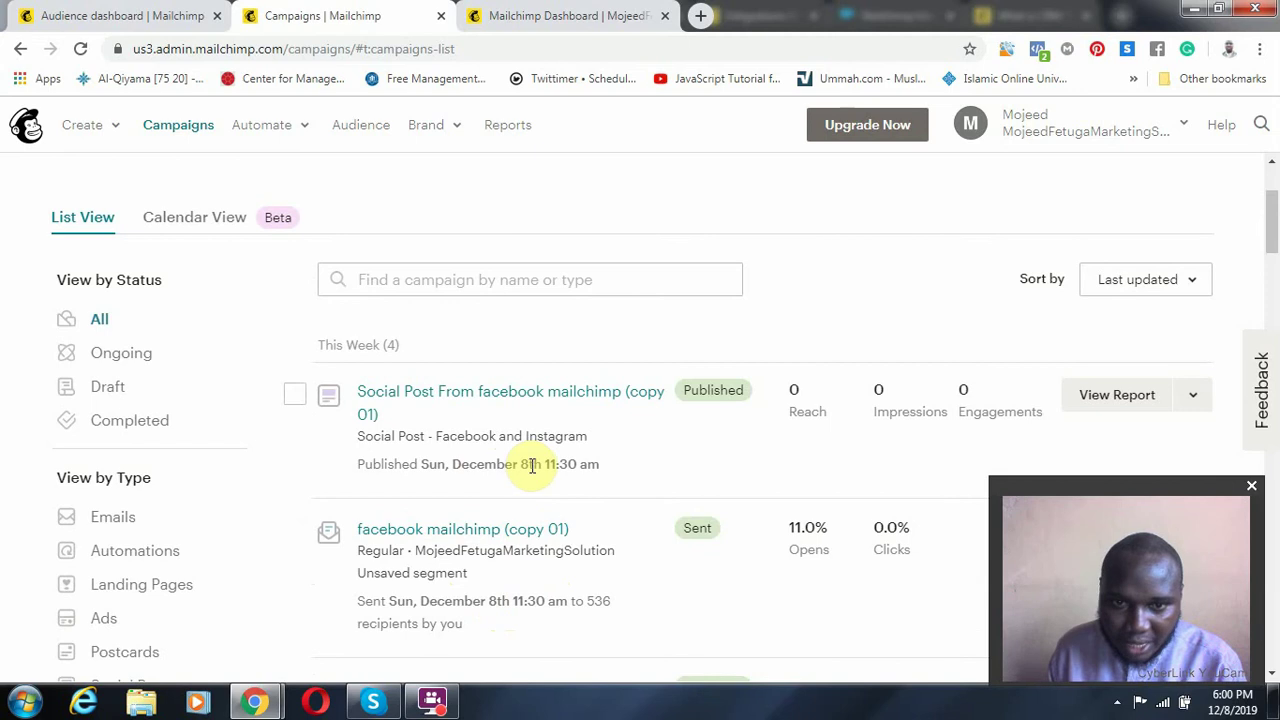
pyautogui.scroll(-2, 754, 531)
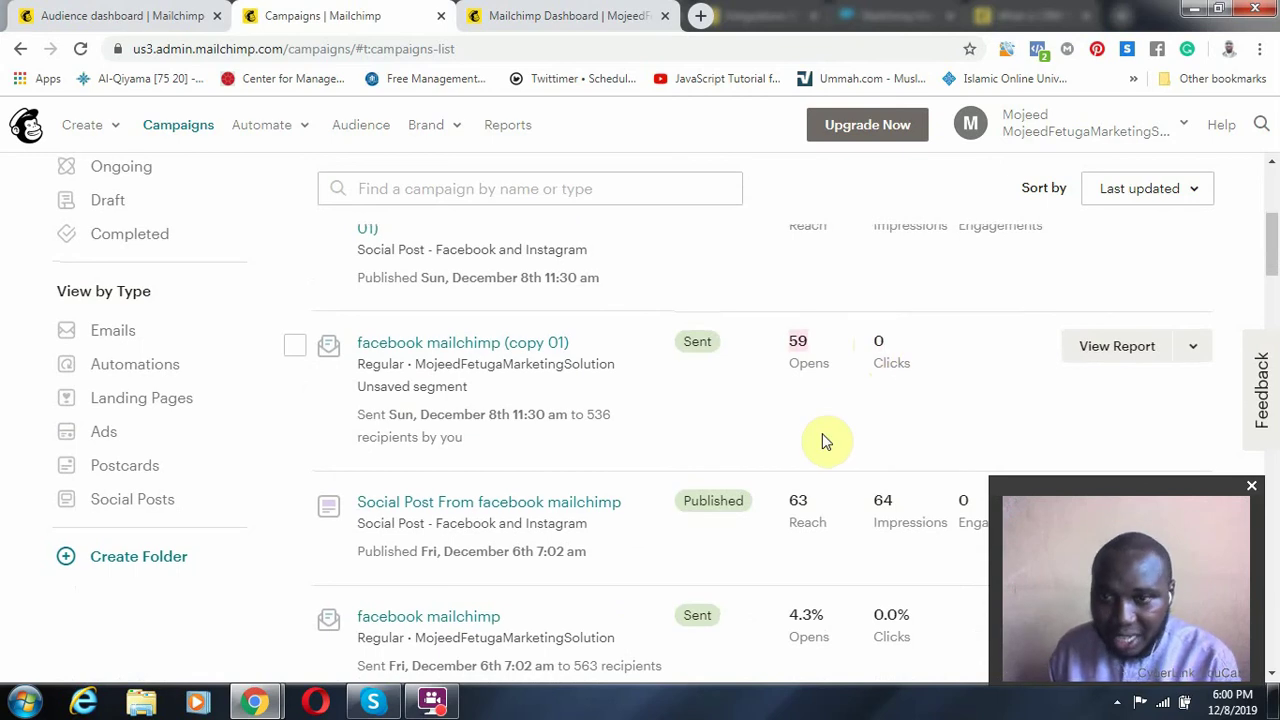
pyautogui.scroll(3, 822, 435)
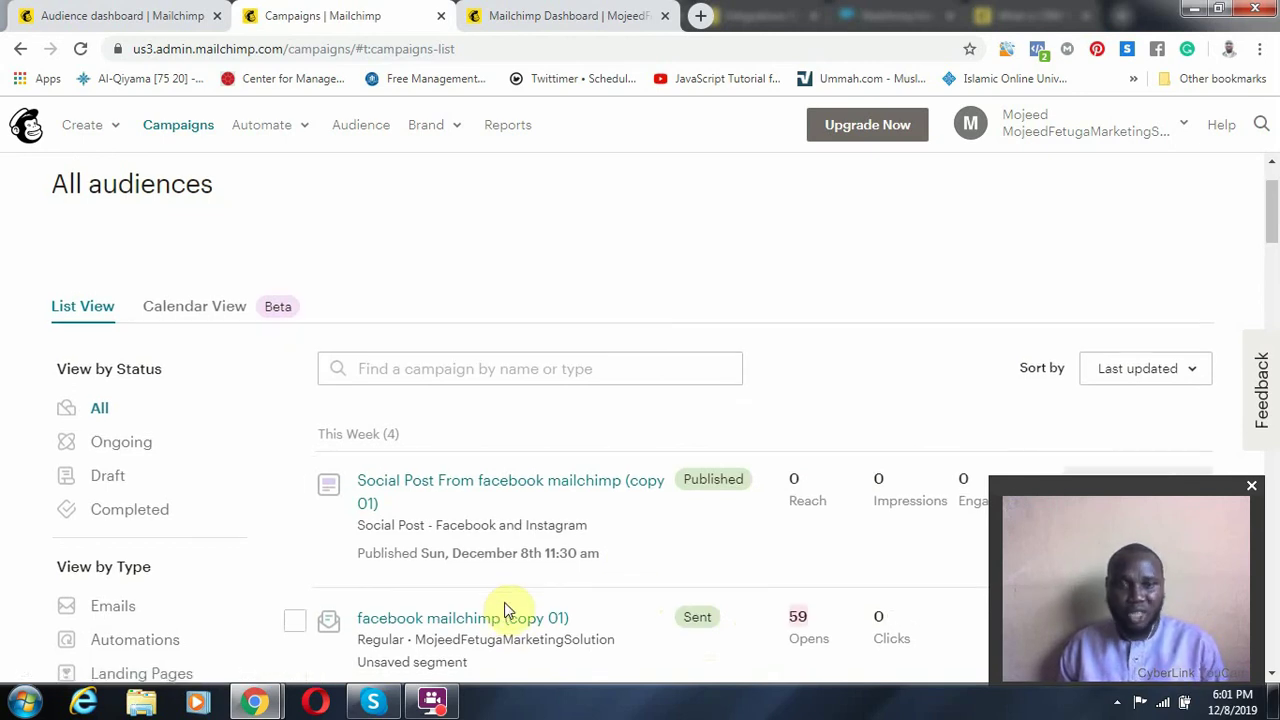
pyautogui.scroll(-1, 506, 605)
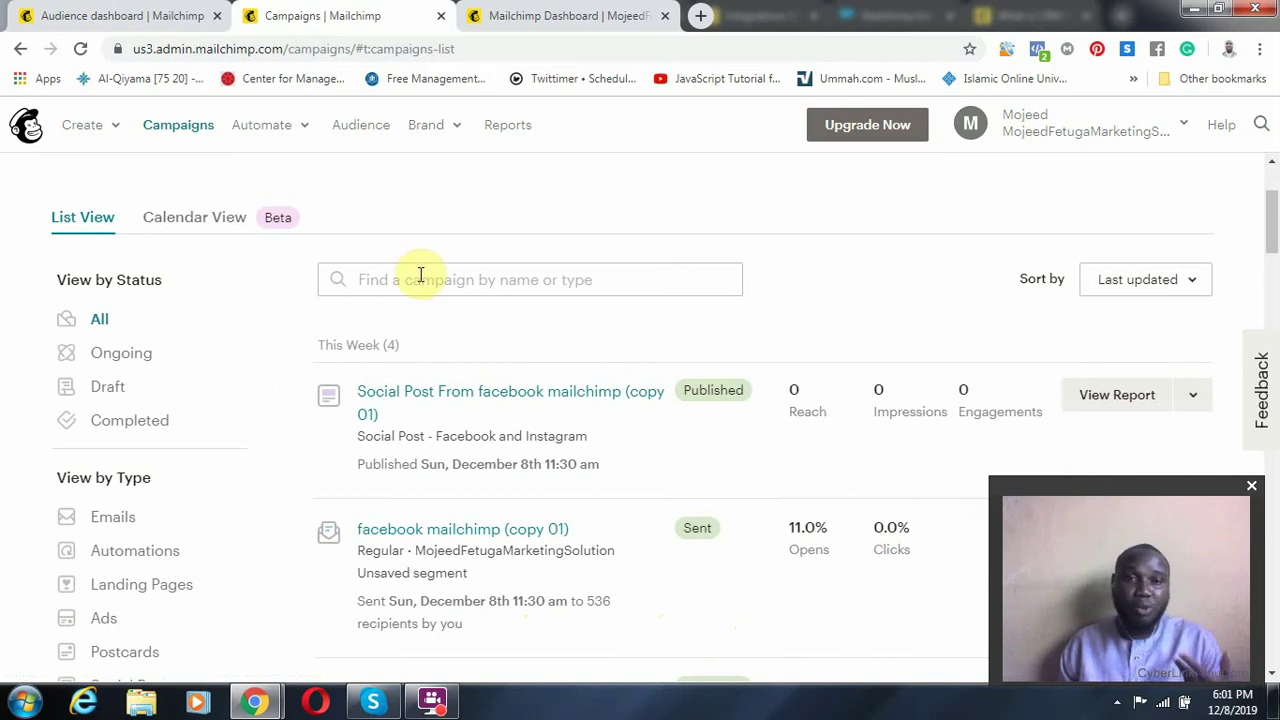
pyautogui.scroll(2, 414, 271)
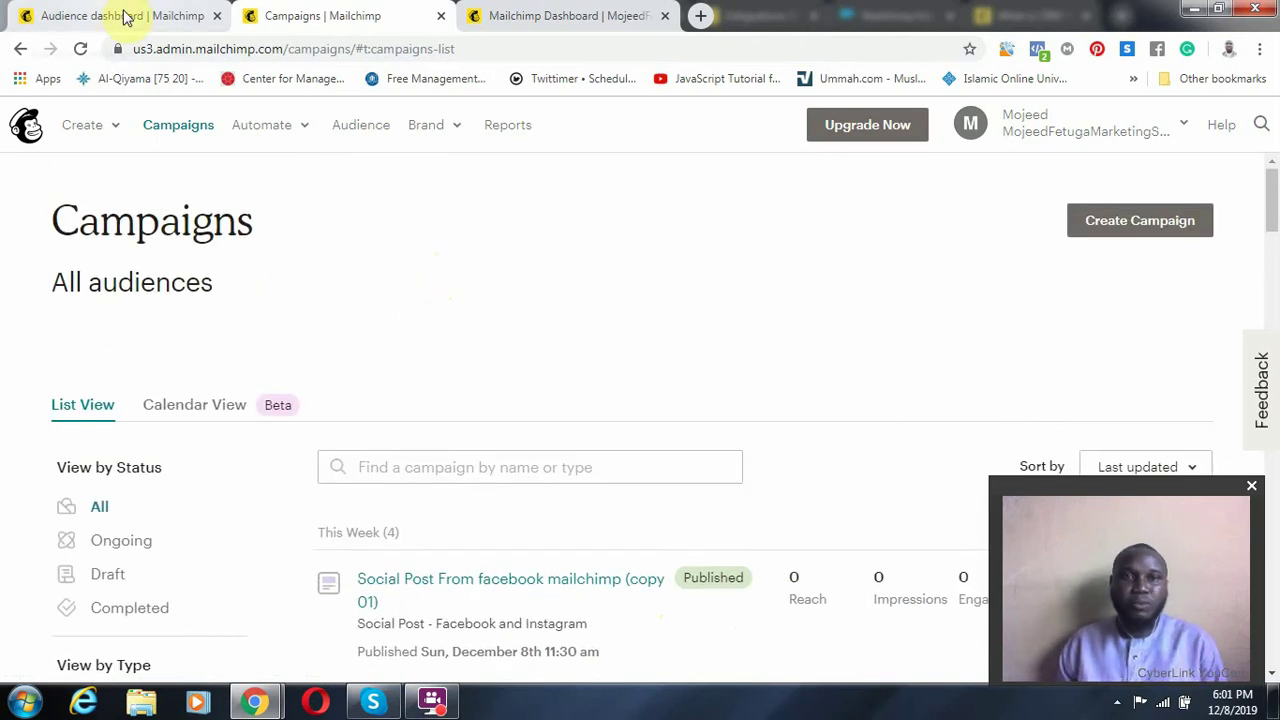
# - Create a regular email campaign named "mailchim"
pyautogui.click(114, 128)
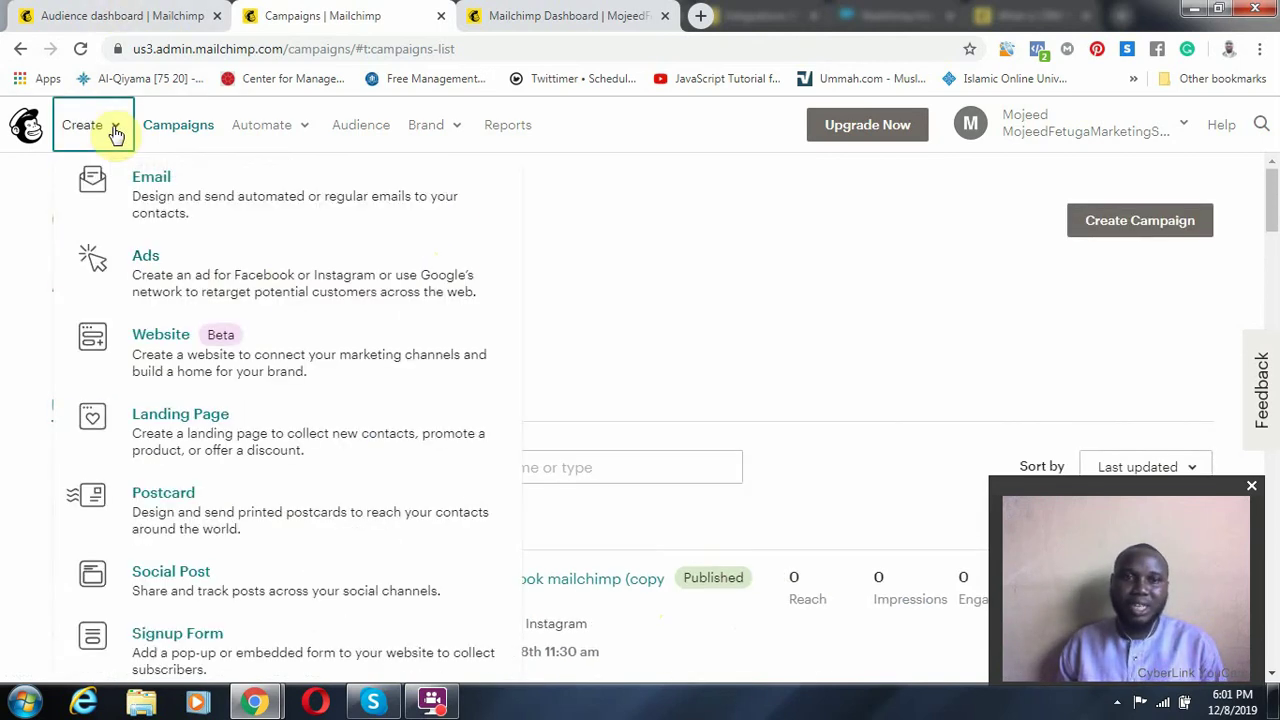
pyautogui.click(183, 192)
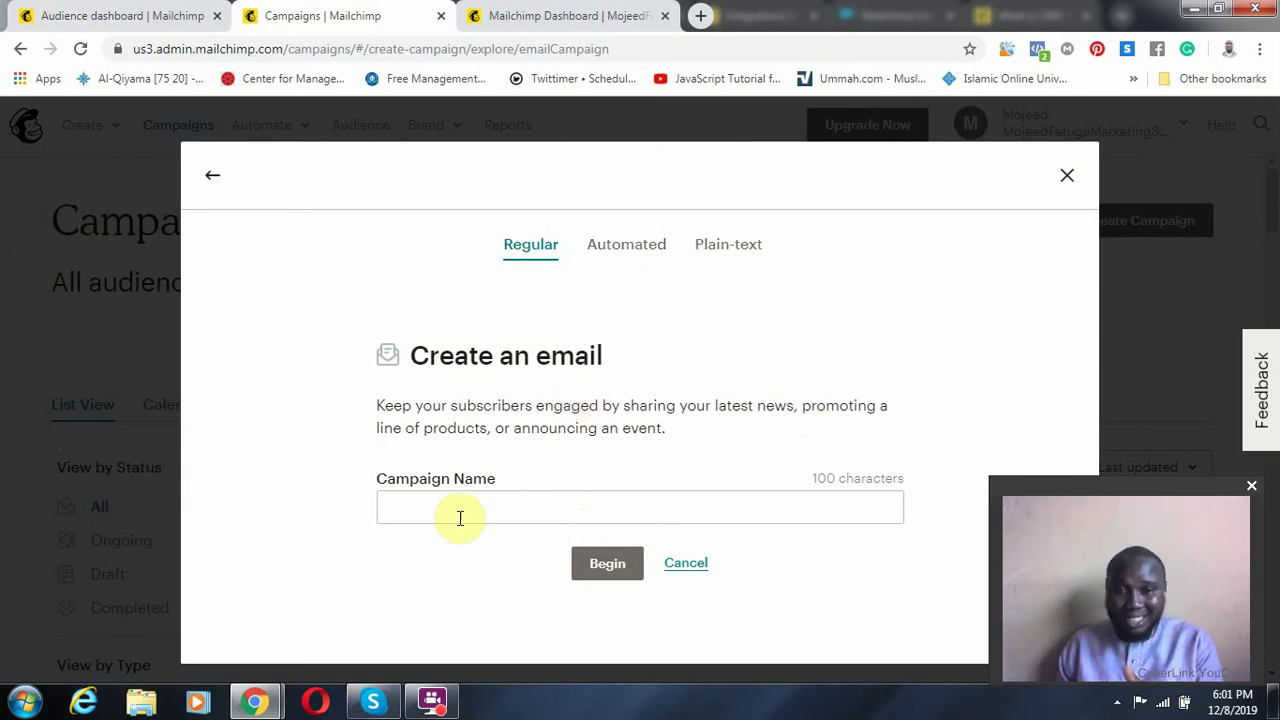
pyautogui.click(525, 505)
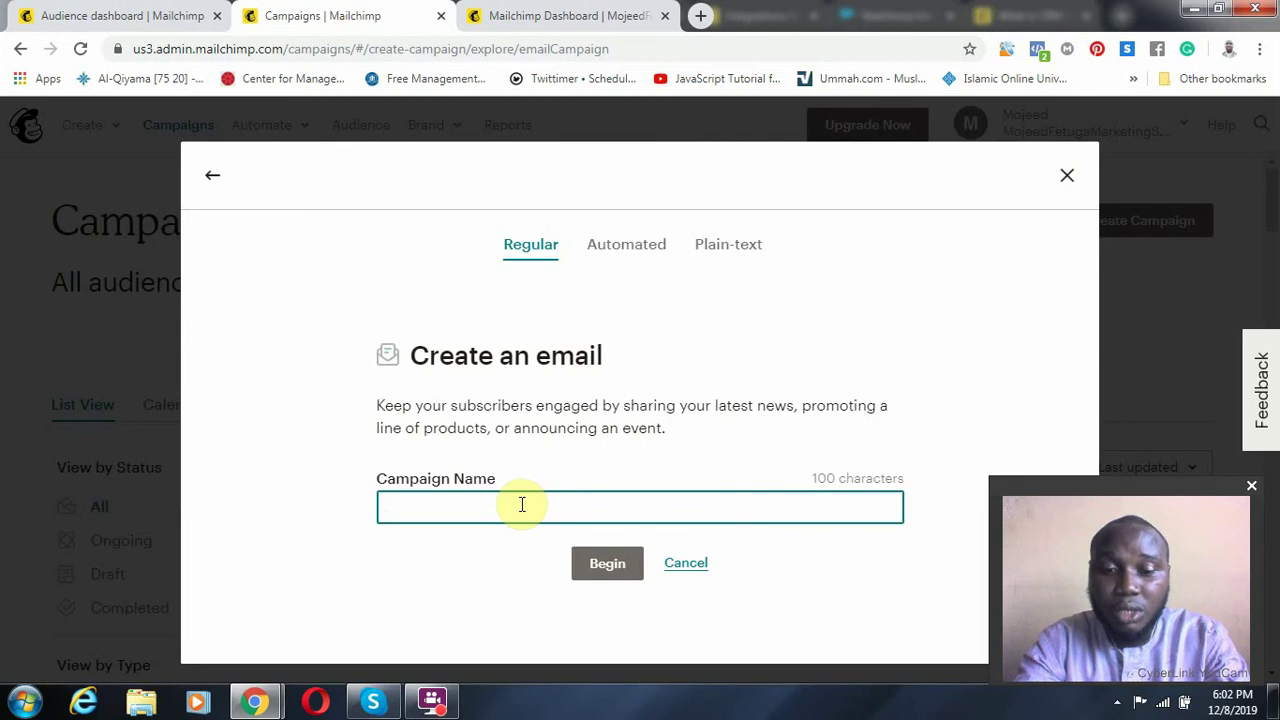
pyautogui.write('mailchim')
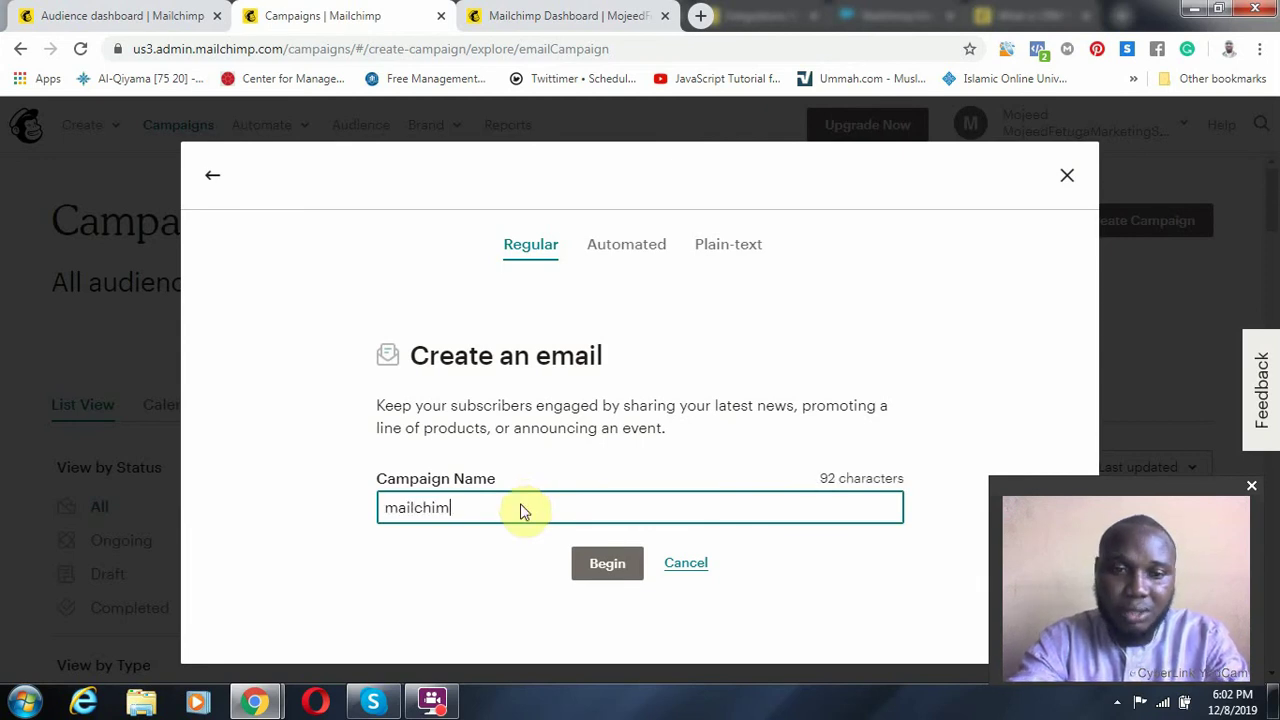
pyautogui.press('Return')
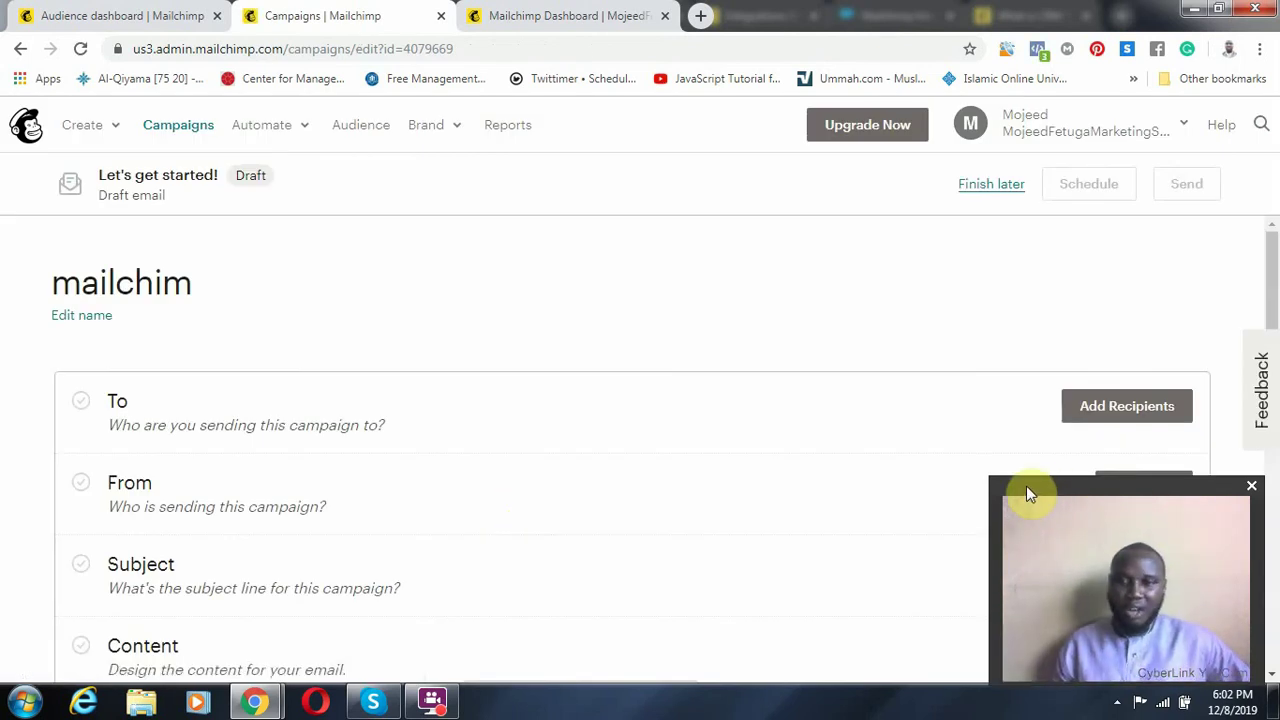
# - Open the recipients settings of the new draft email
pyautogui.moveTo(1026, 485); pyautogui.dragTo(685, 482)
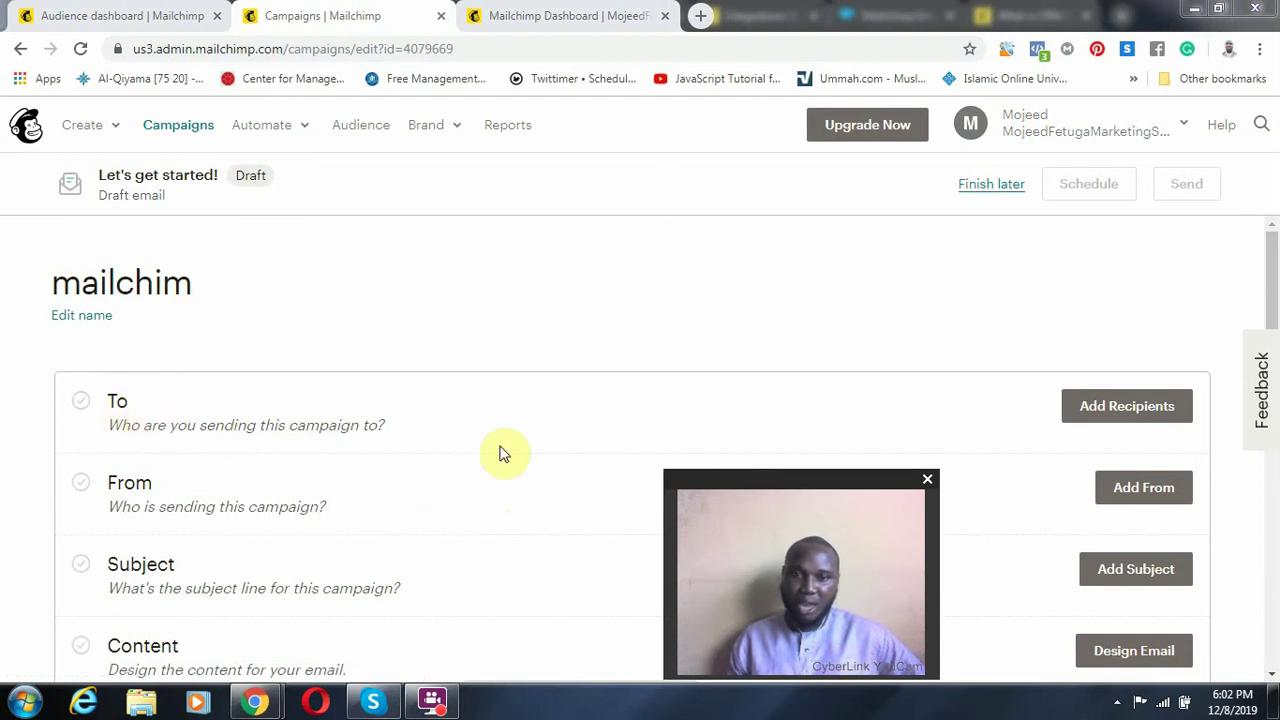
pyautogui.click(1114, 408)
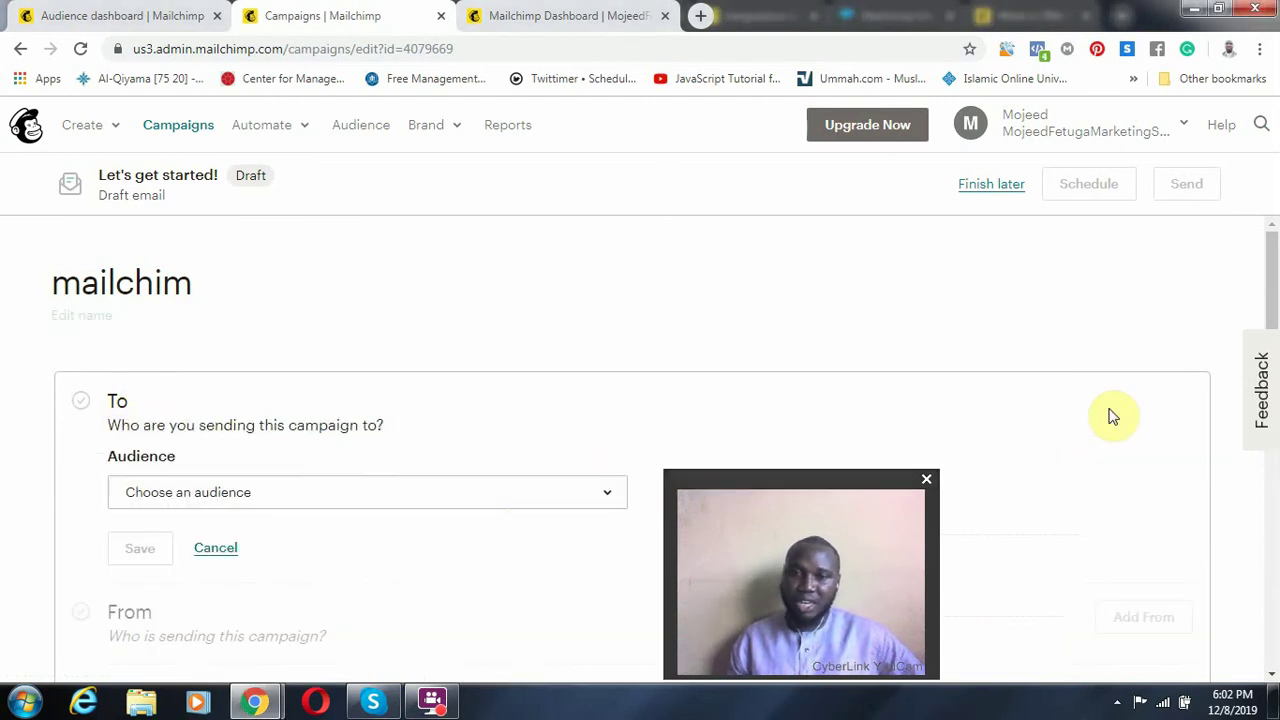
pyautogui.moveTo(792, 485); pyautogui.dragTo(1085, 476)
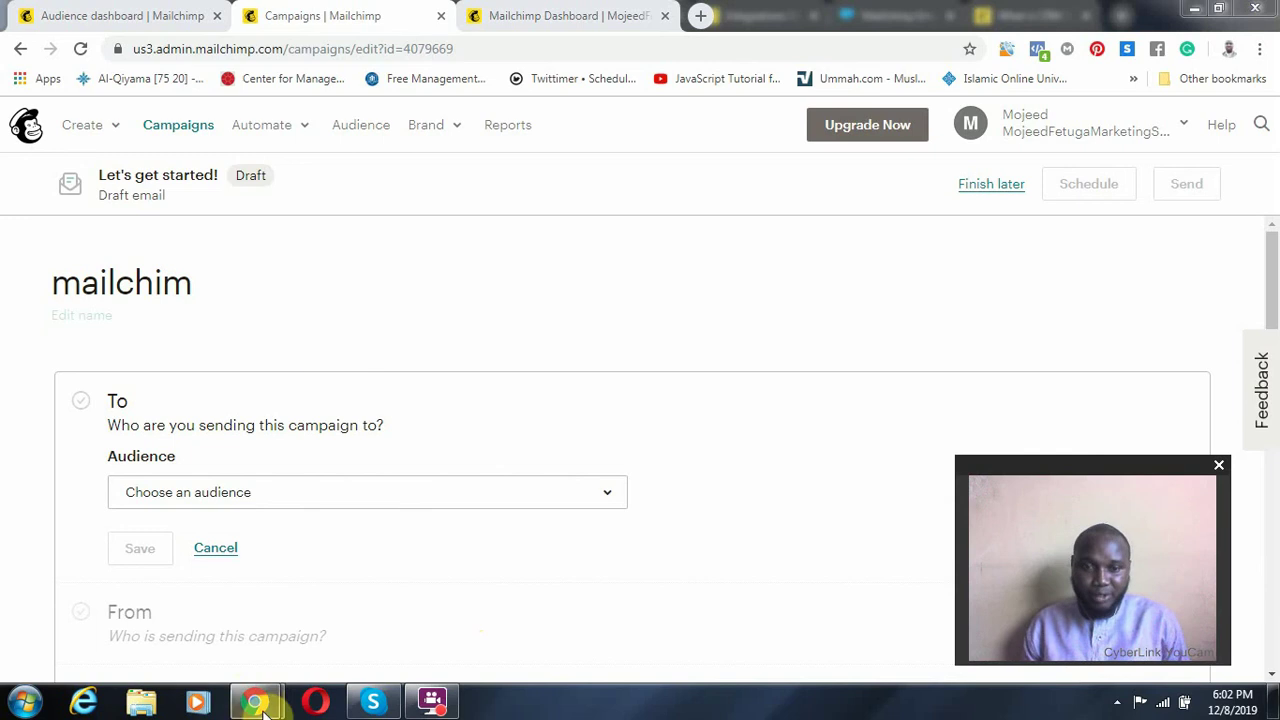
# - Switch to the public Mailchimp Pricing page and compare the Premium, Standard, Essentials and Free plans' prices, contacts and audiences
pyautogui.moveTo(268, 703)
pyautogui.click(361, 580)
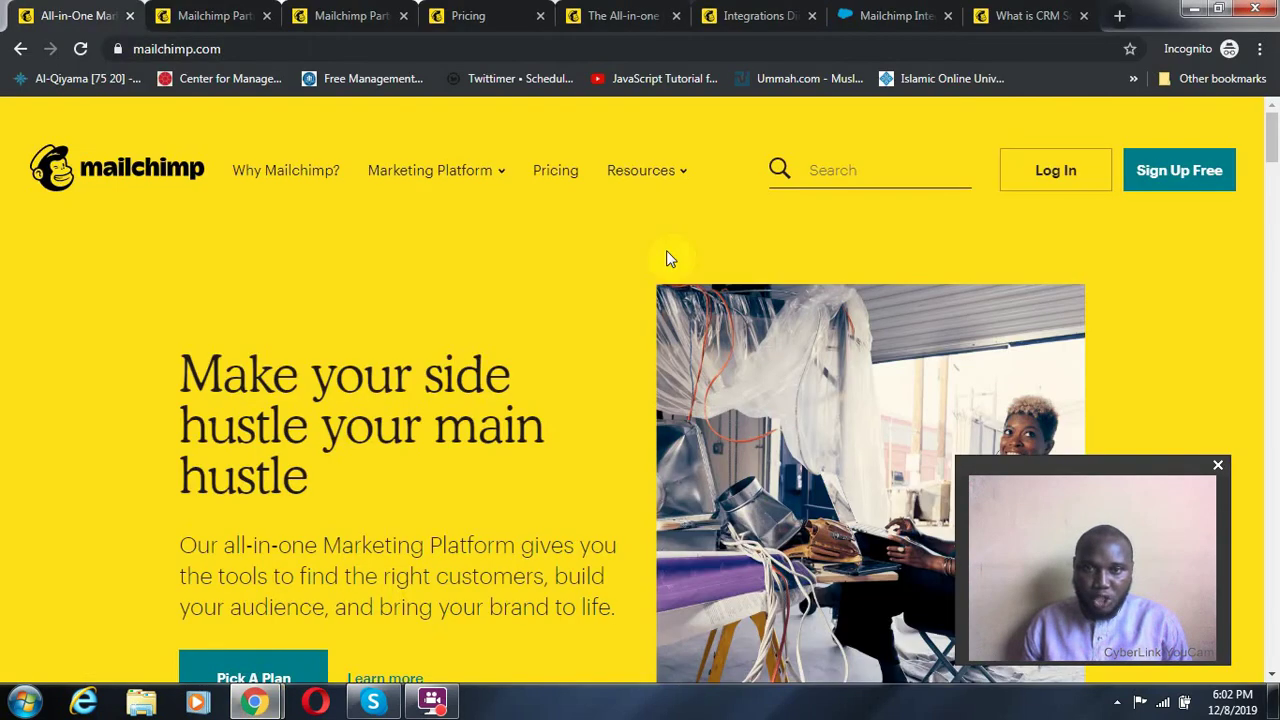
pyautogui.click(474, 16)
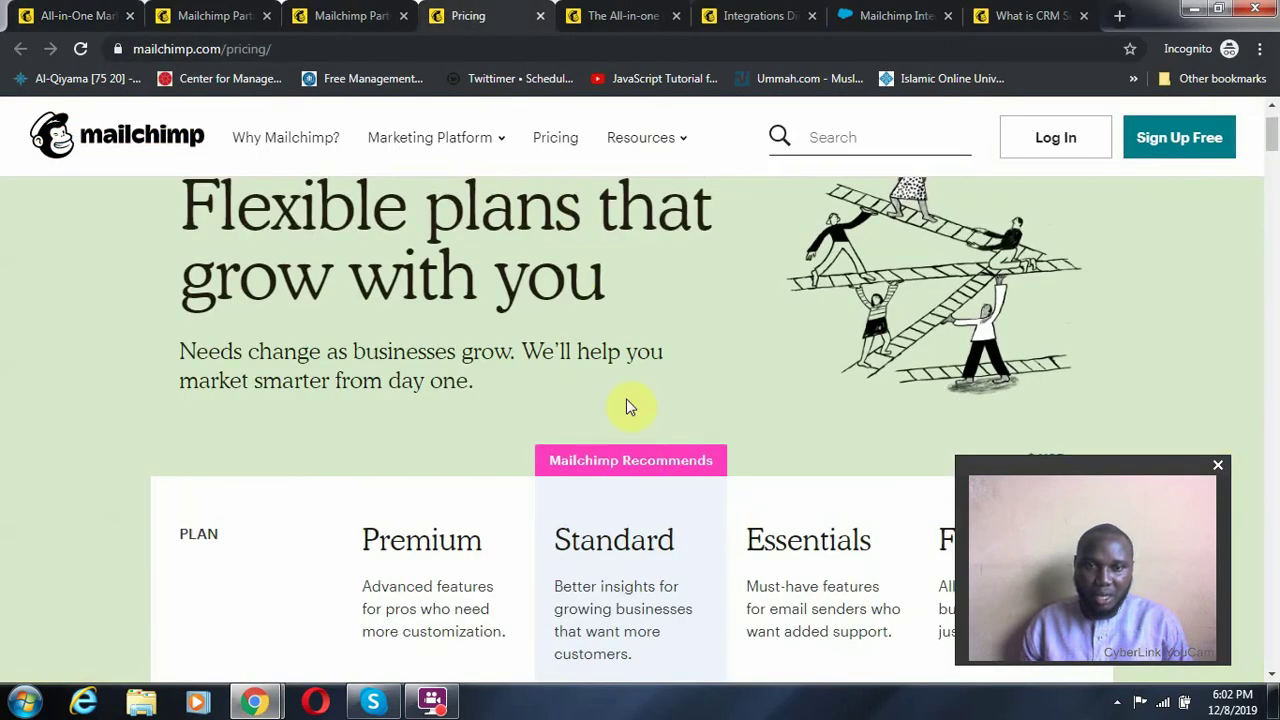
pyautogui.scroll(-5, 628, 405)
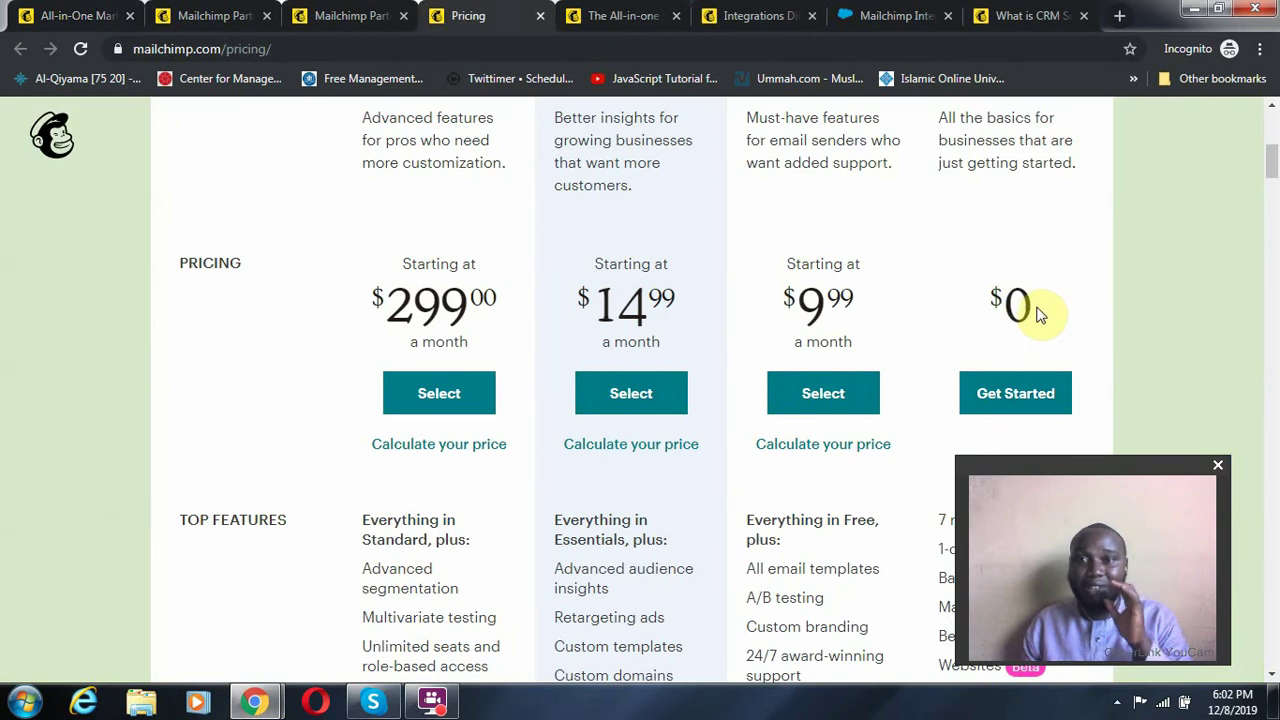
pyautogui.scroll(-7, 863, 411)
pyautogui.scroll(1, 866, 400)
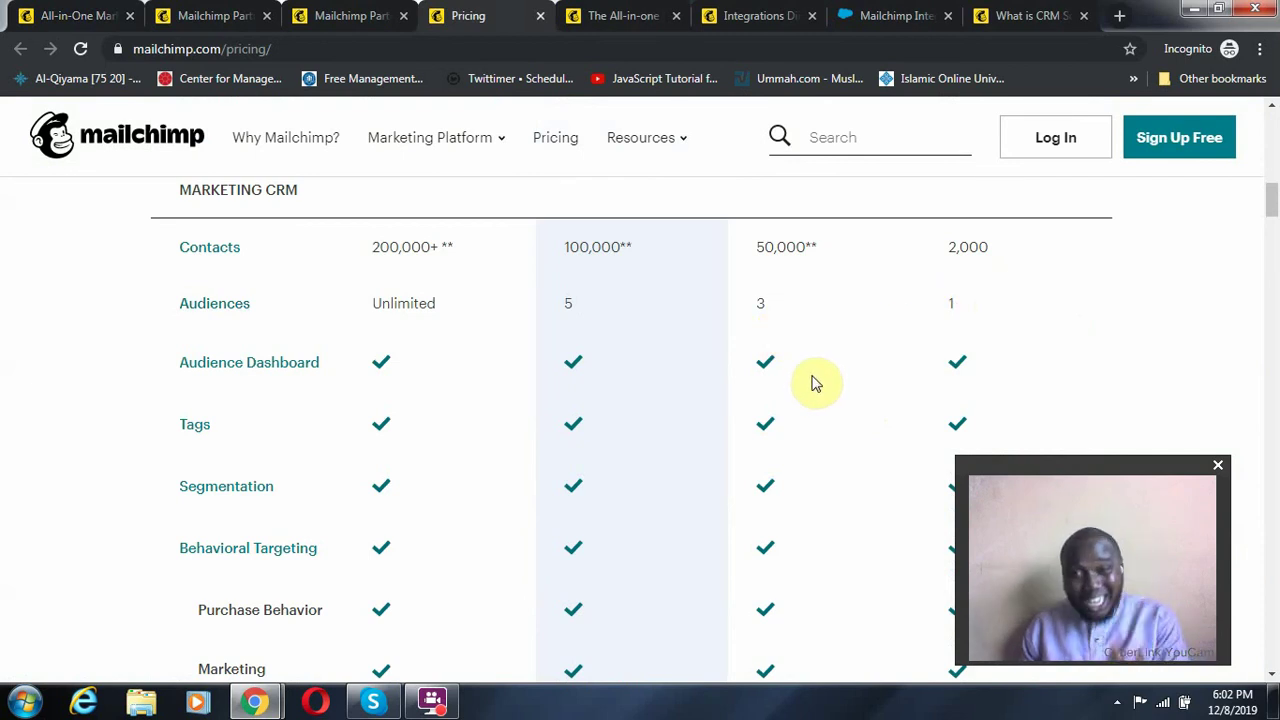
pyautogui.scroll(8, 811, 382)
pyautogui.scroll(2, 811, 382)
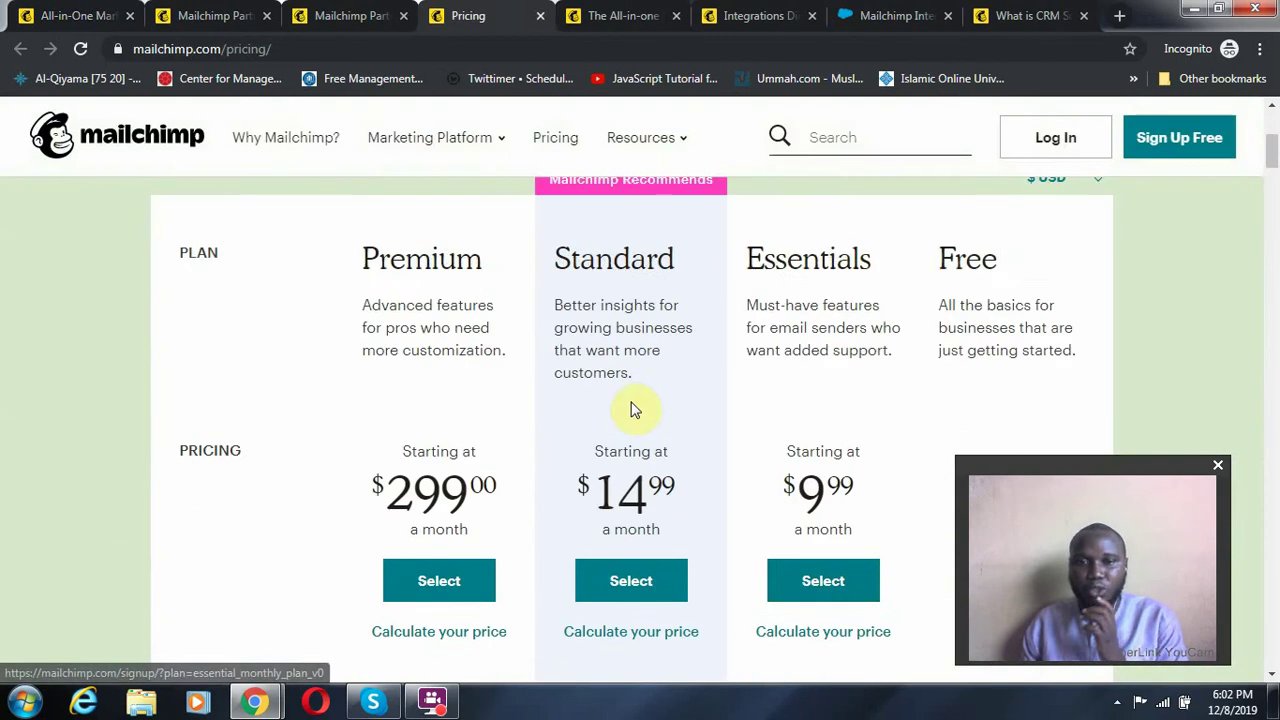
pyautogui.scroll(-2, 640, 409)
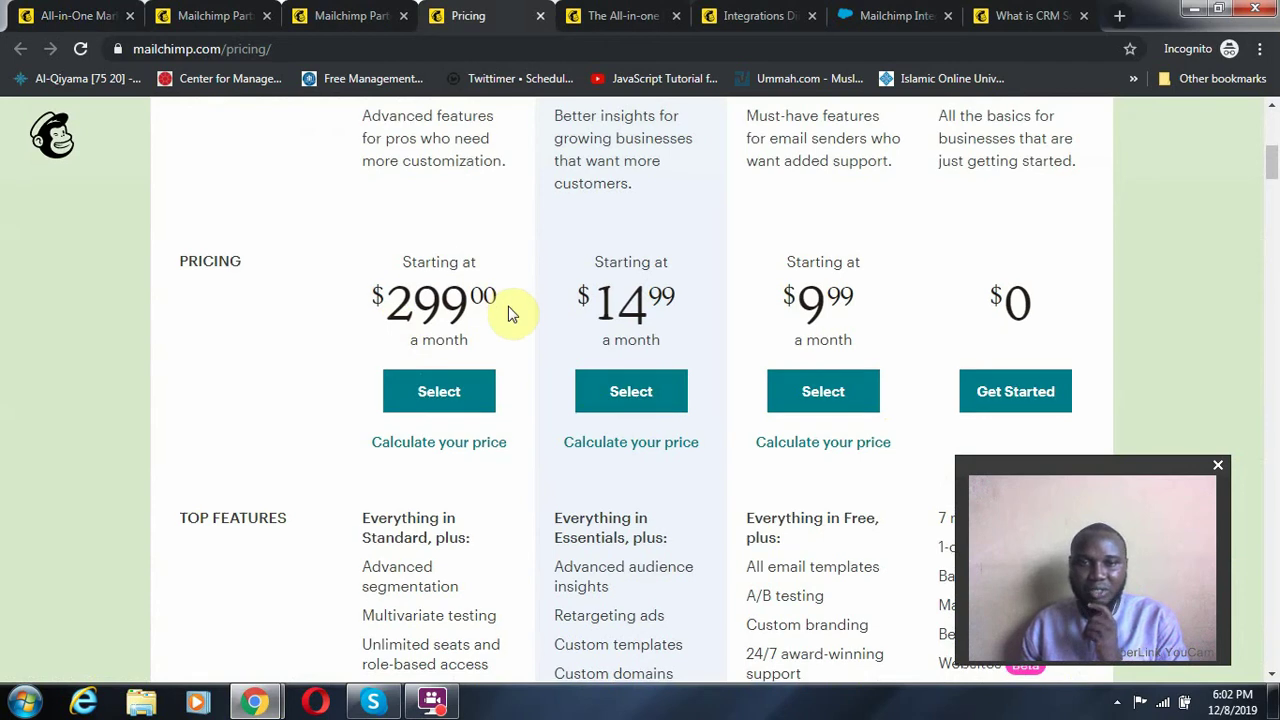
pyautogui.scroll(-6, 508, 315)
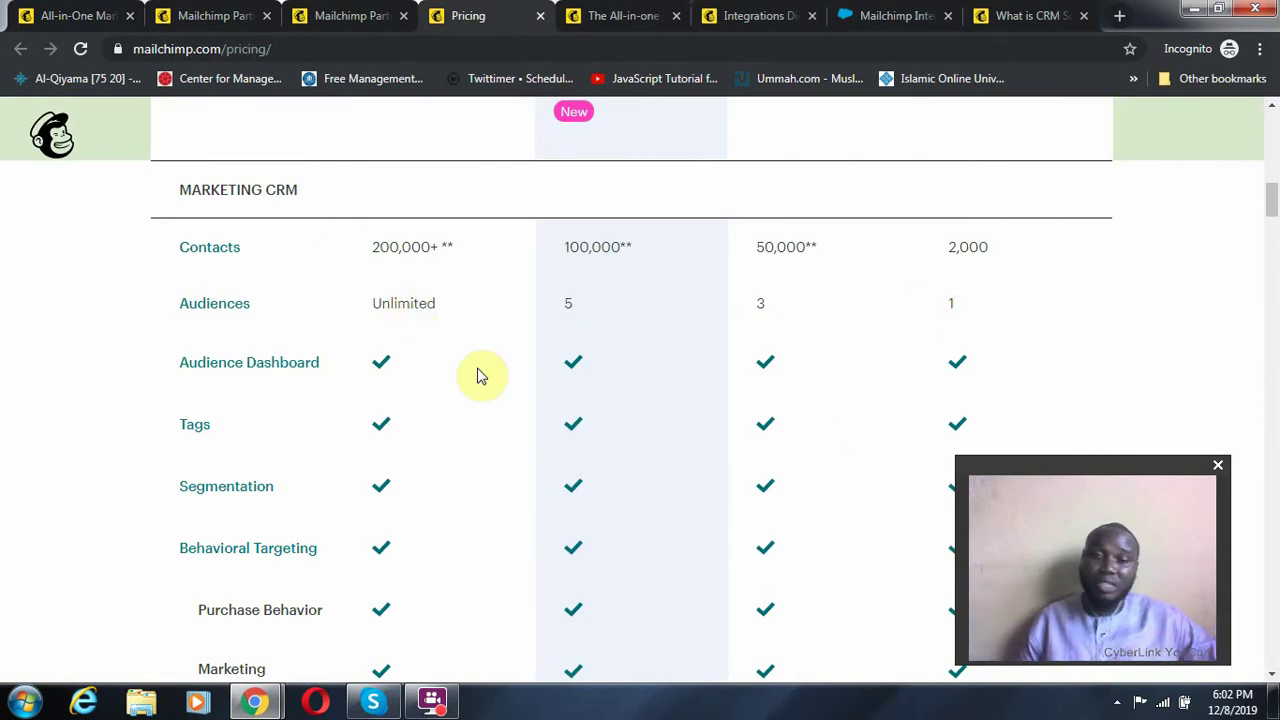
# - Return to the draft email, choose the account's existing audience as its recipients, and save the selection
pyautogui.moveTo(255, 706)
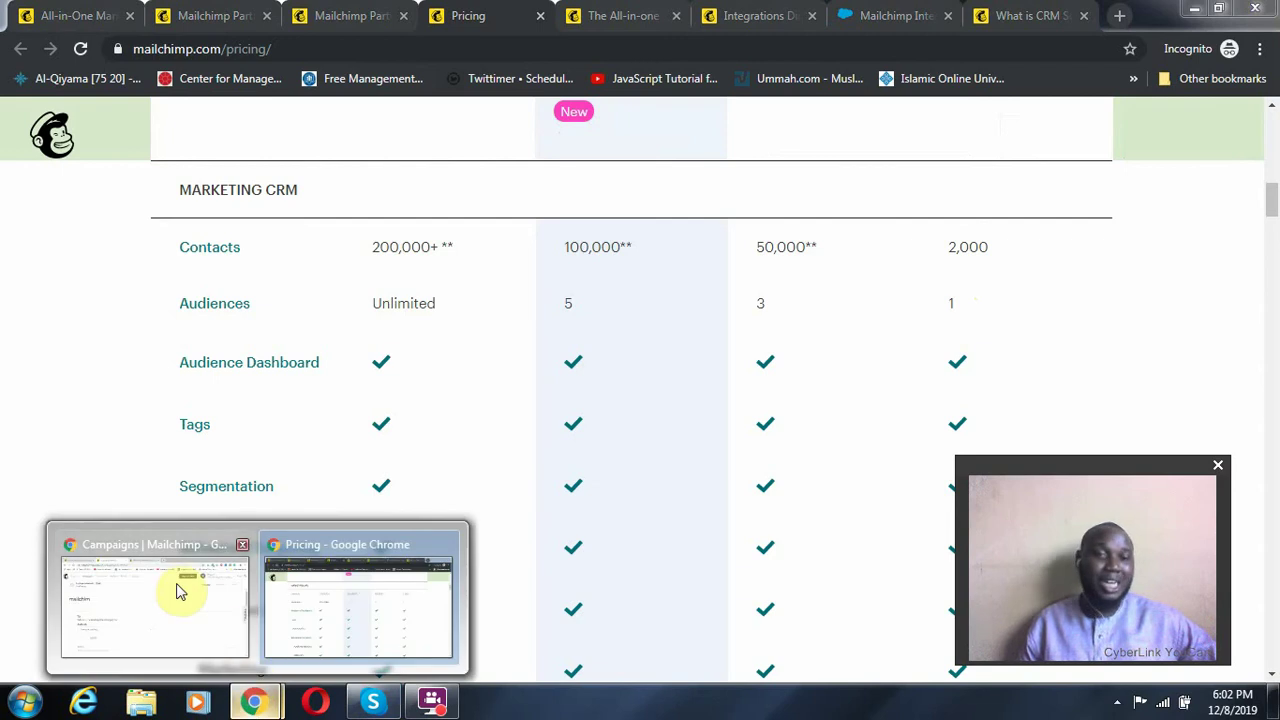
pyautogui.click(177, 588)
pyautogui.click(290, 500)
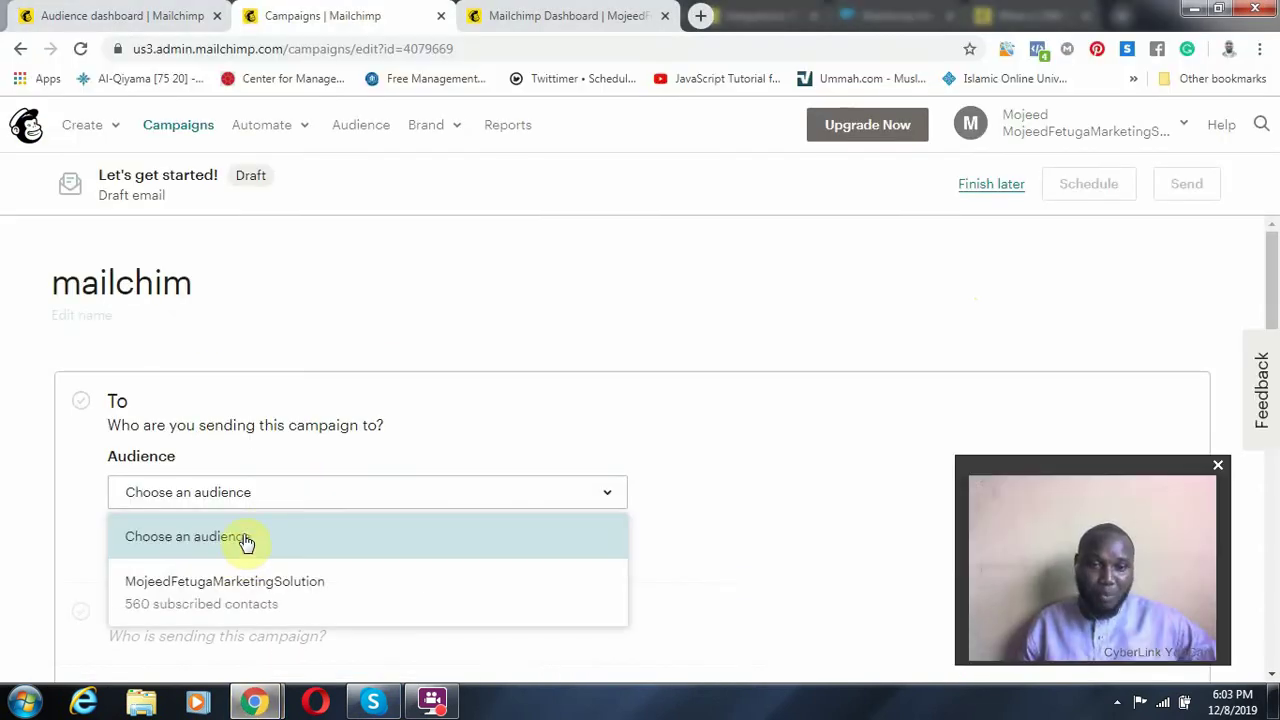
pyautogui.click(397, 597)
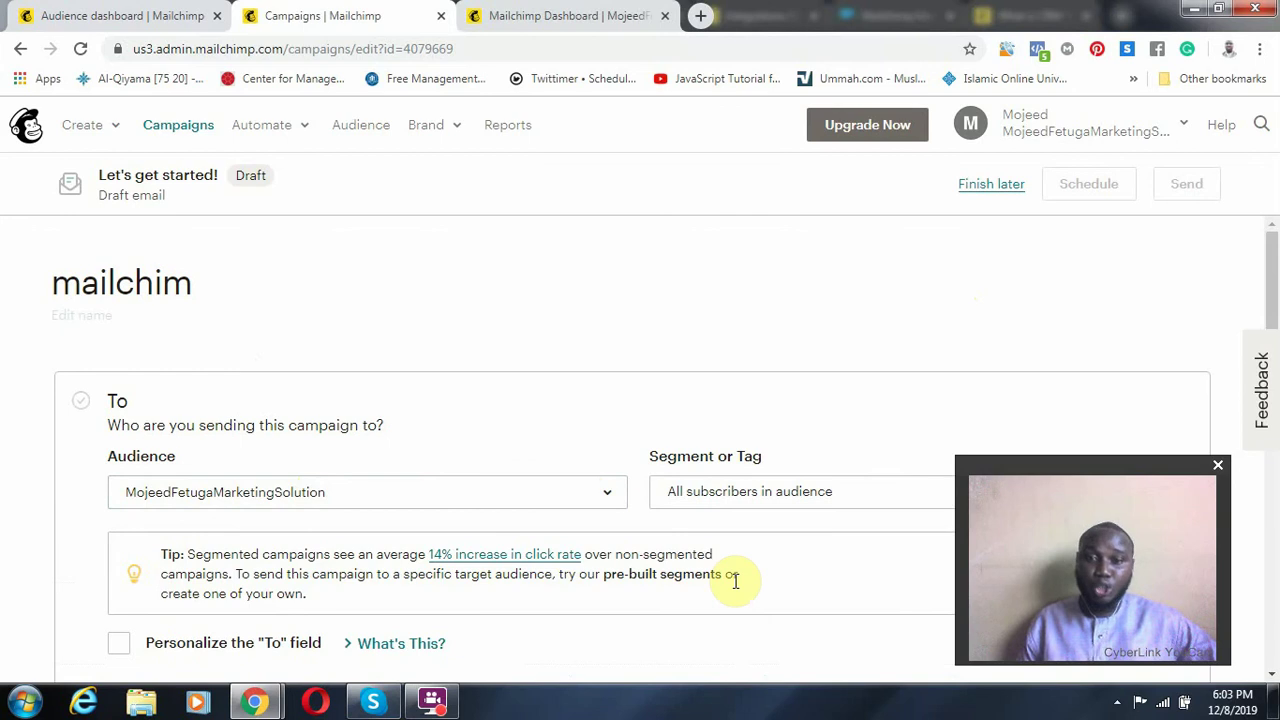
pyautogui.scroll(-4, 731, 580)
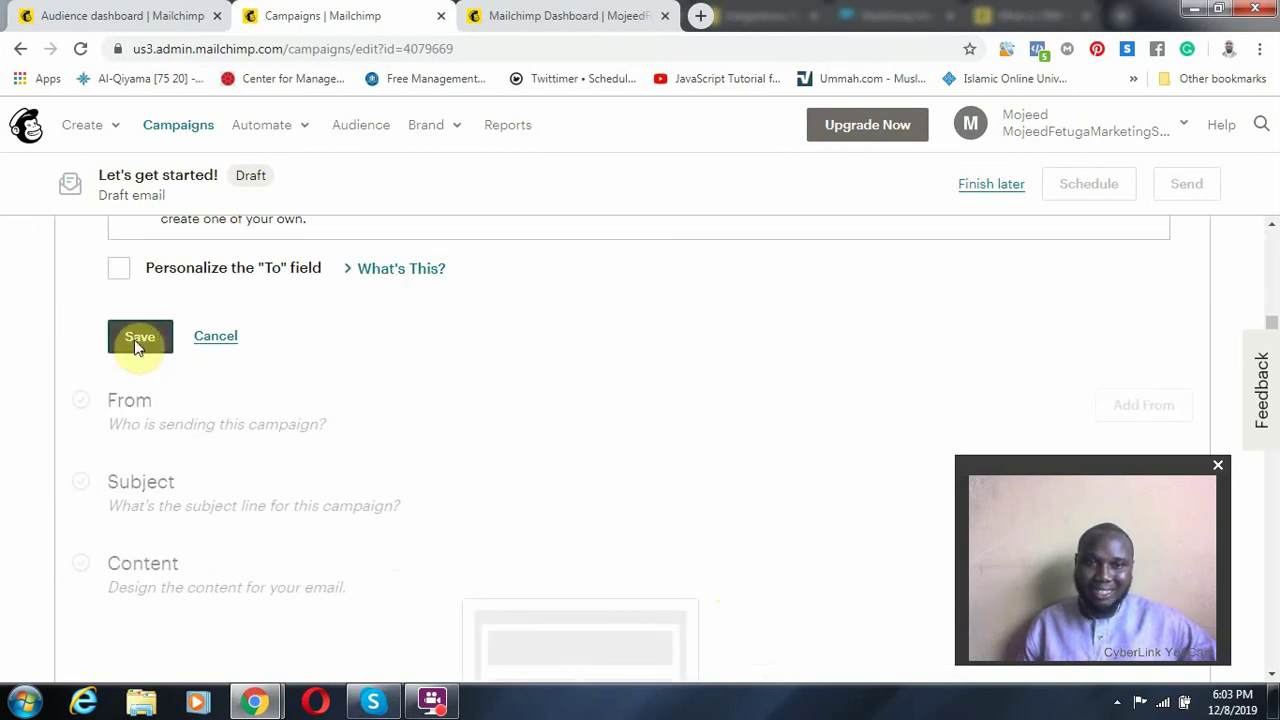
pyautogui.click(138, 338)
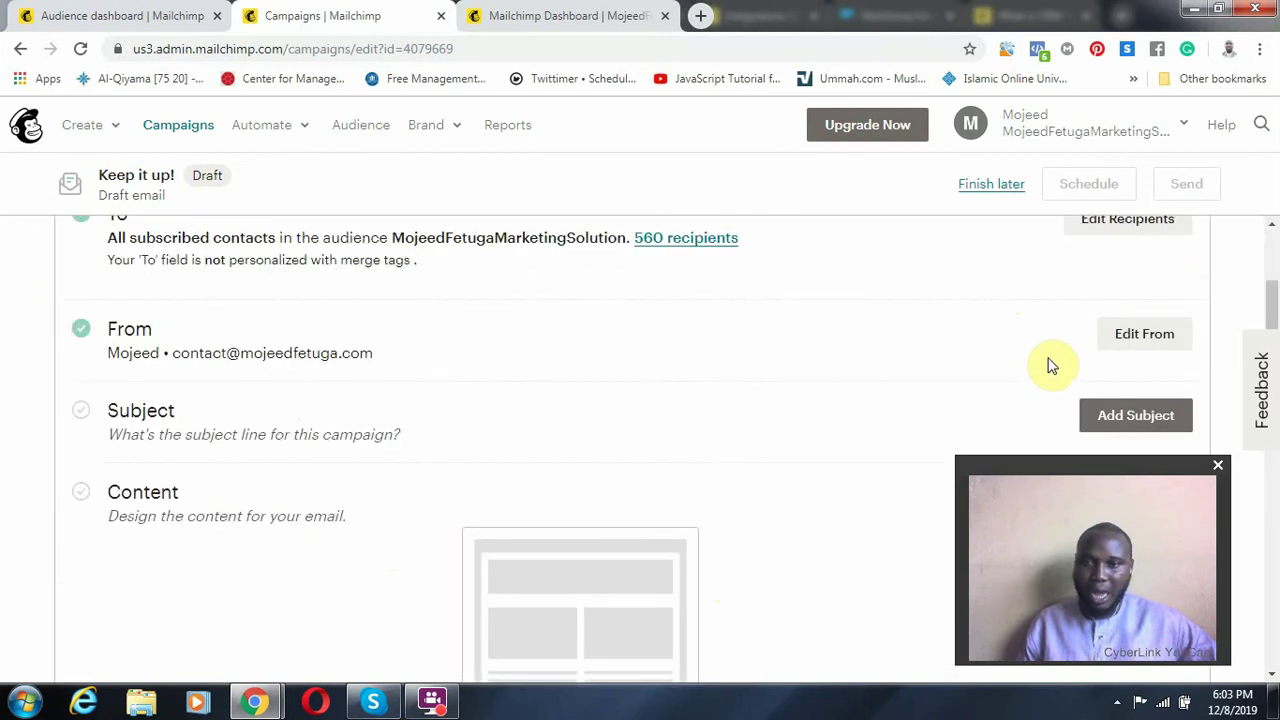
# - Extend the draft email's sender name to the full business name ending in "Marketing Solution" and save it
pyautogui.click(1136, 340)
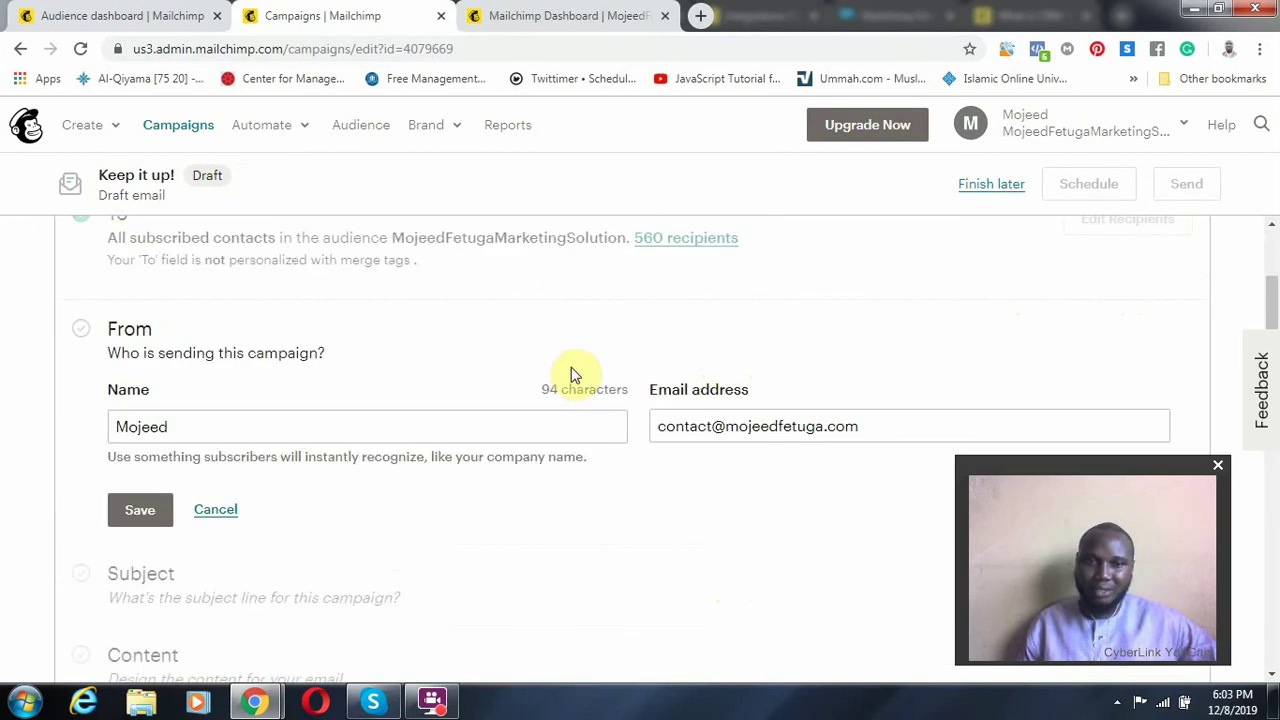
pyautogui.click(305, 434)
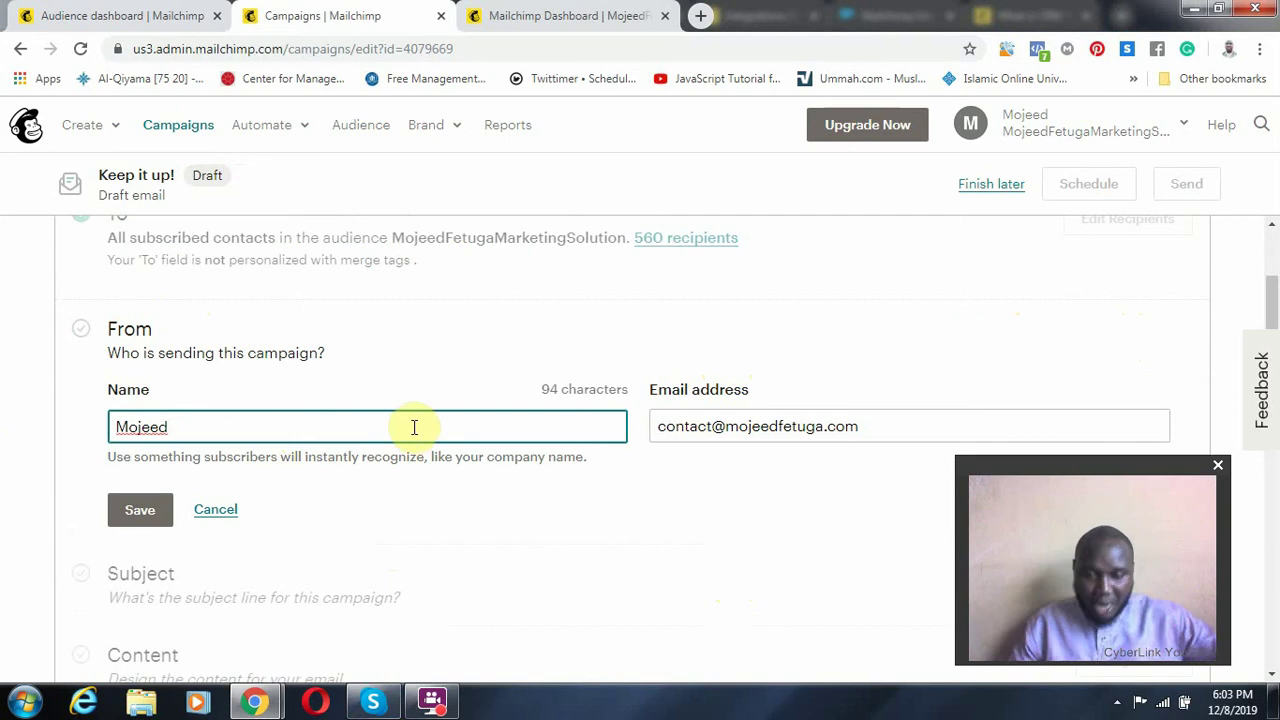
pyautogui.write('Fet')
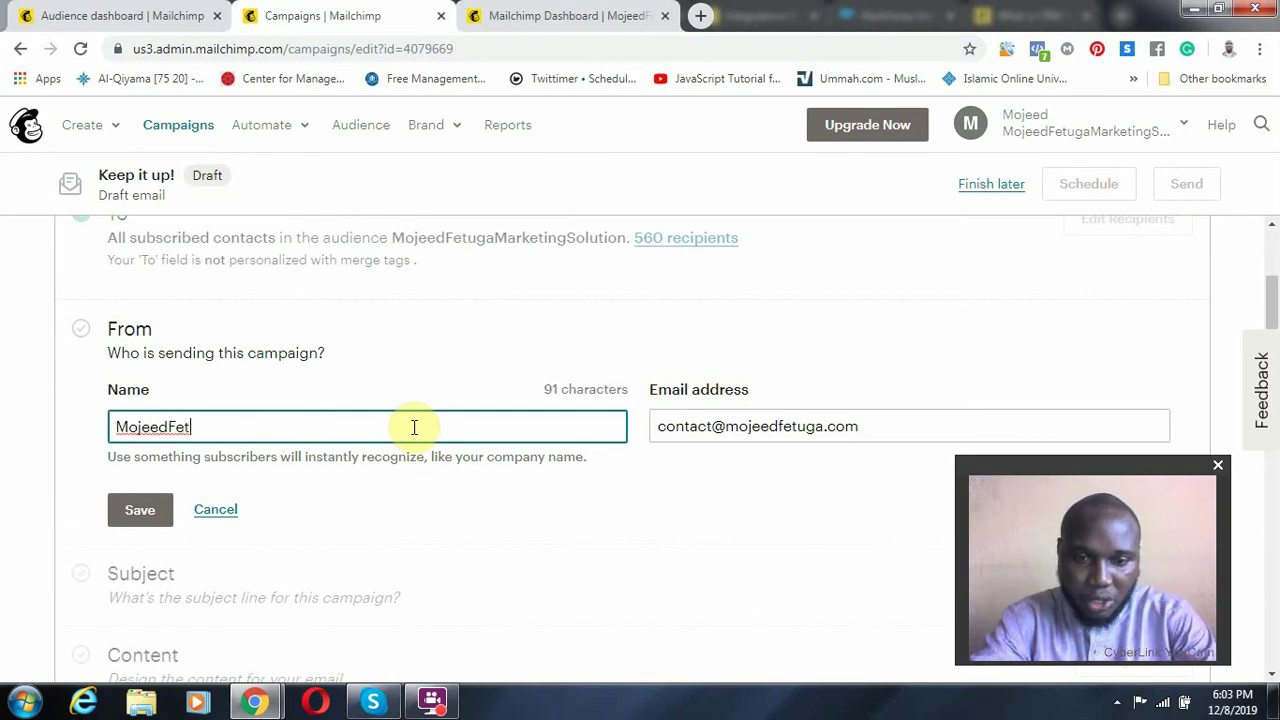
pyautogui.write('uga Markeitng')
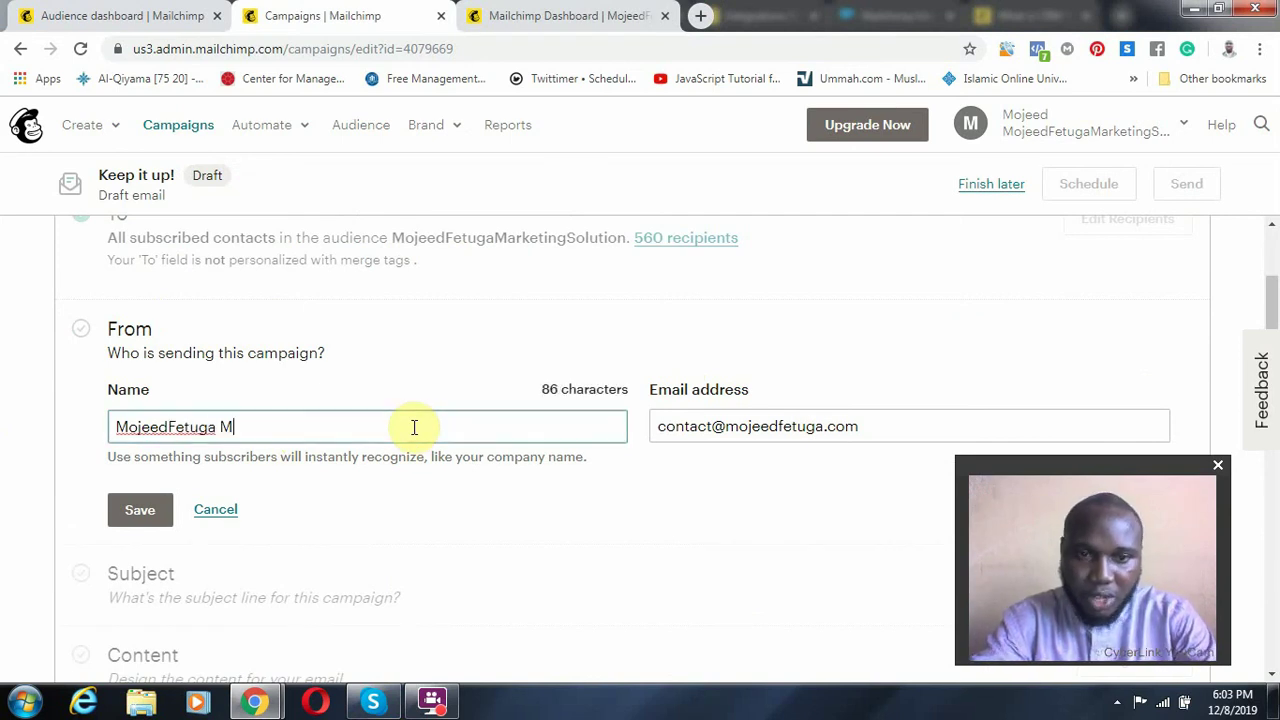
pyautogui.press('BackSpace')
pyautogui.press('BackSpace')
pyautogui.press('BackSpace')
pyautogui.press('BackSpace')
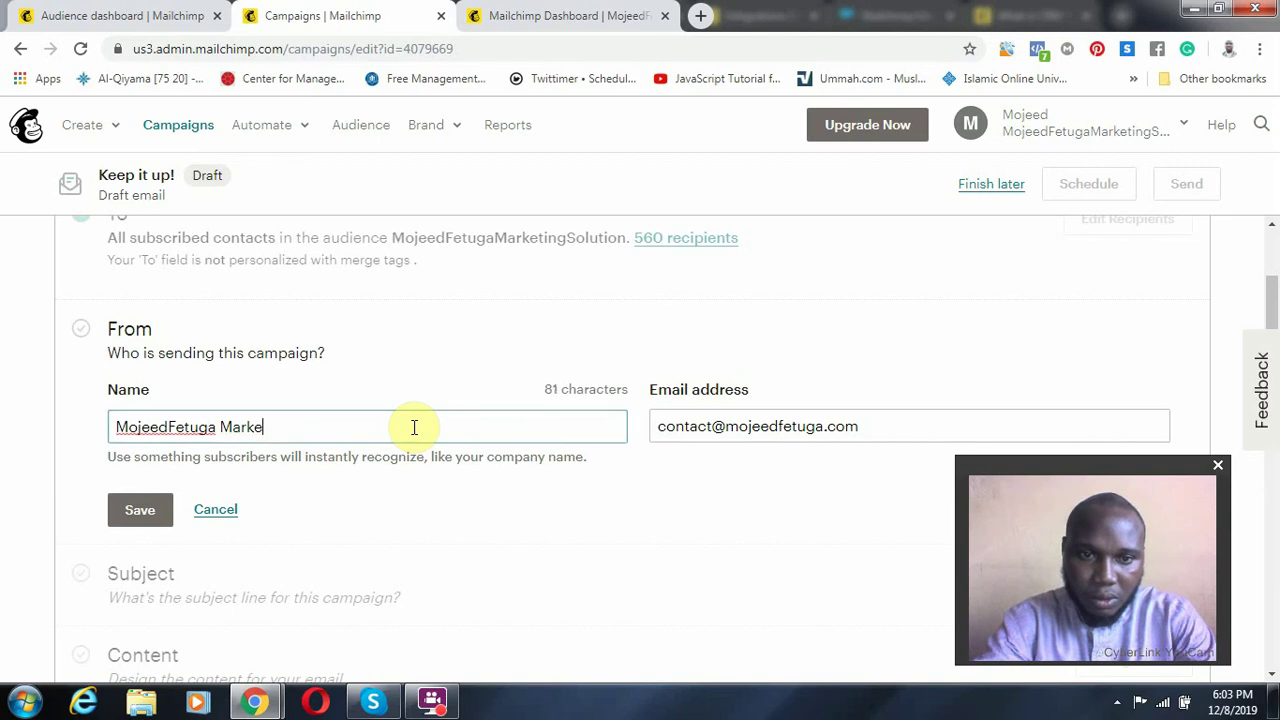
pyautogui.write('ting Solution')
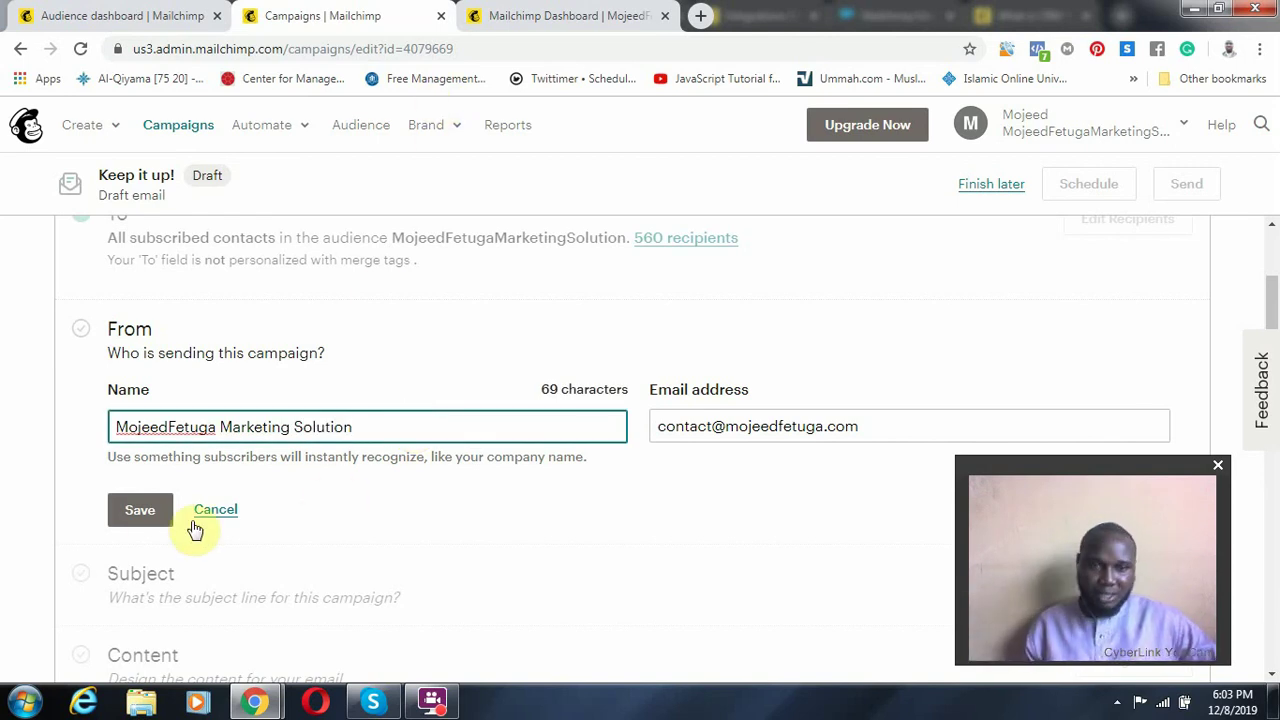
pyautogui.click(140, 511)
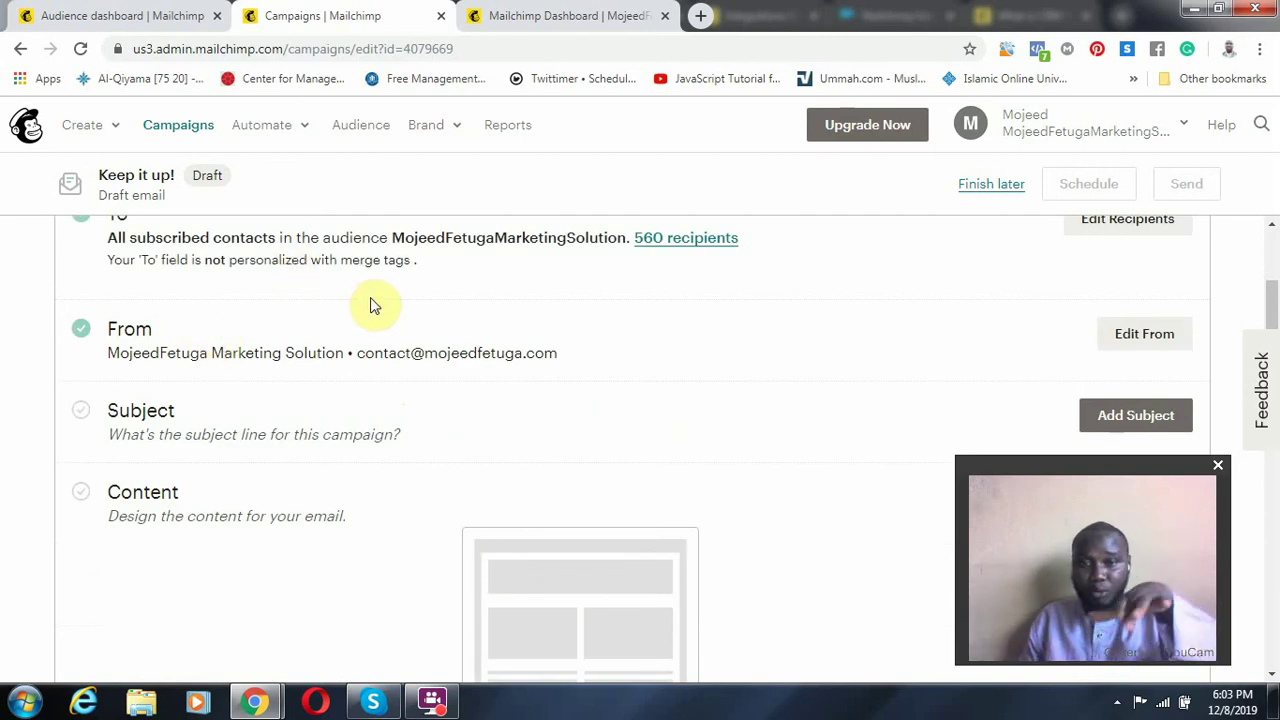
# - Add the subject line "Let's Discuss Now" to the draft email, leaving the preview text empty, and save it
pyautogui.scroll(-1, 210, 352)
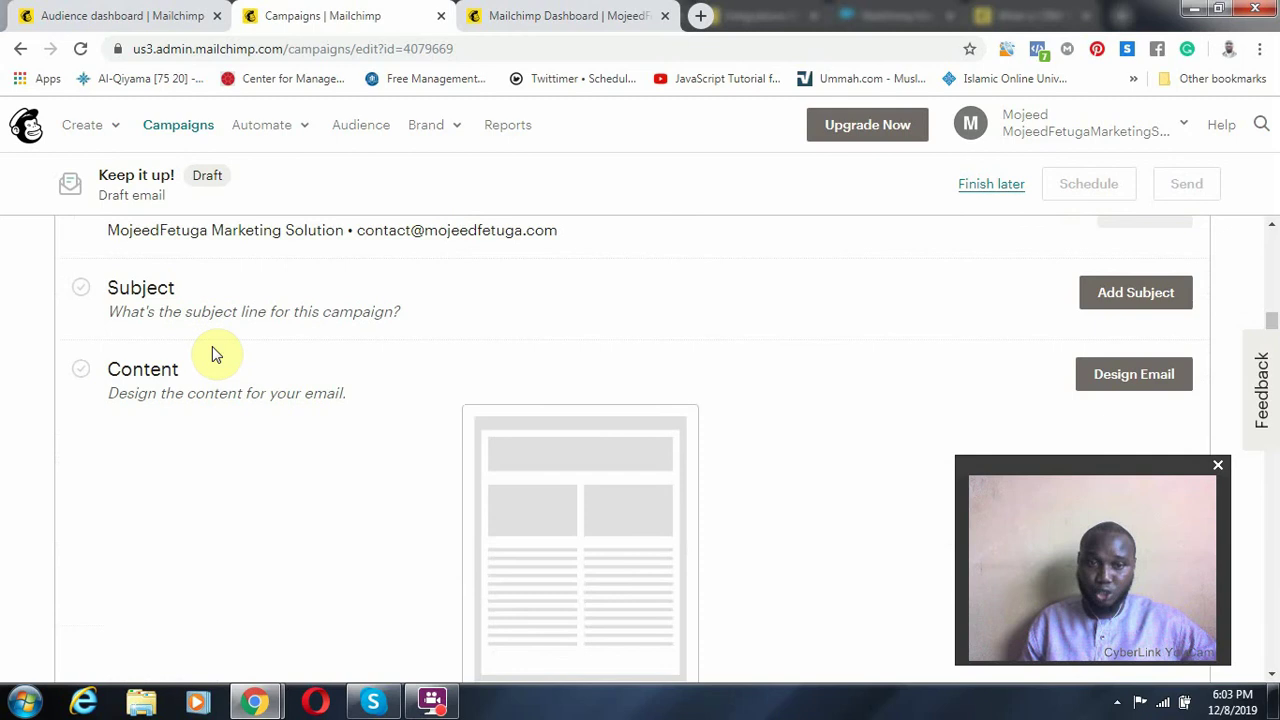
pyautogui.scroll(3, 346, 383)
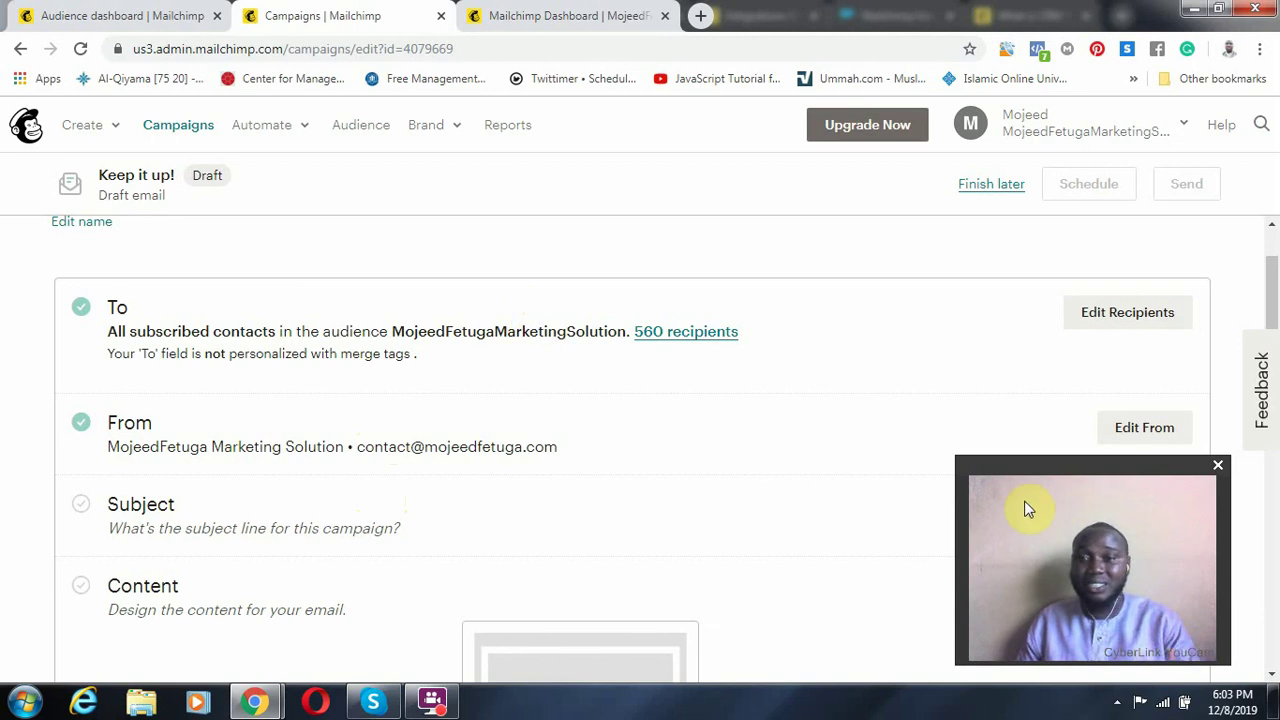
pyautogui.moveTo(1043, 468); pyautogui.dragTo(771, 478)
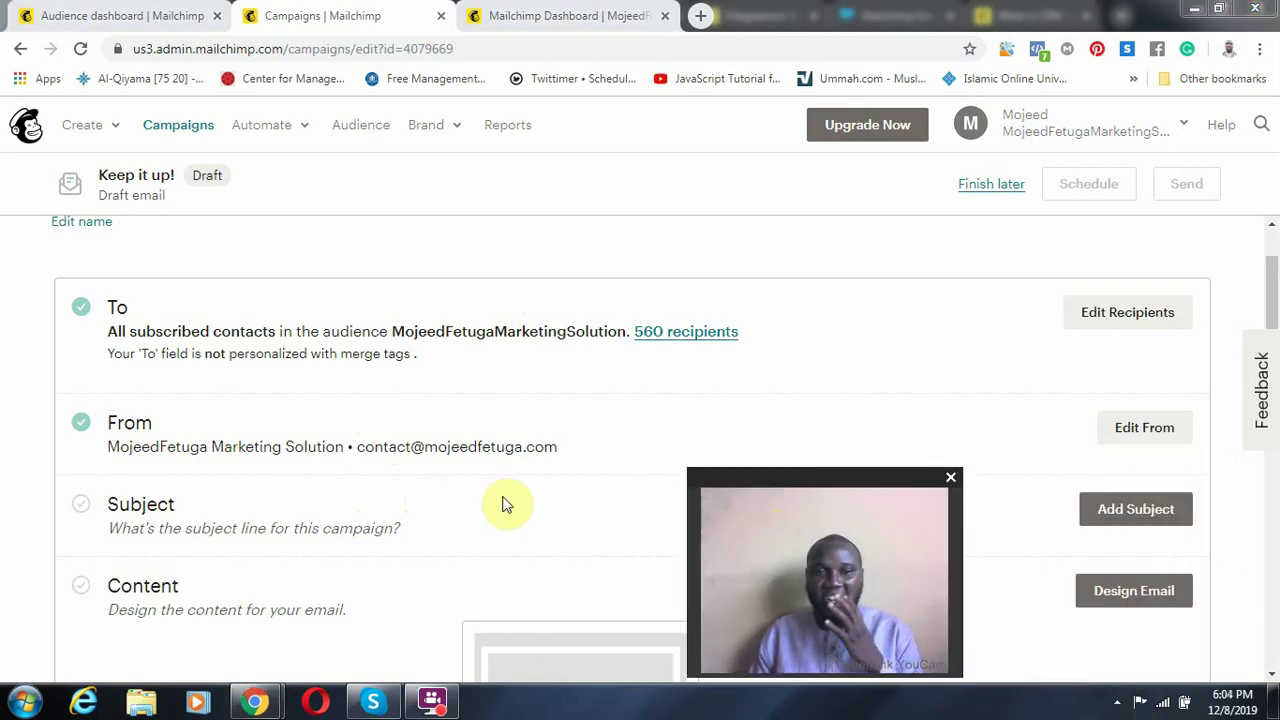
pyautogui.click(1130, 512)
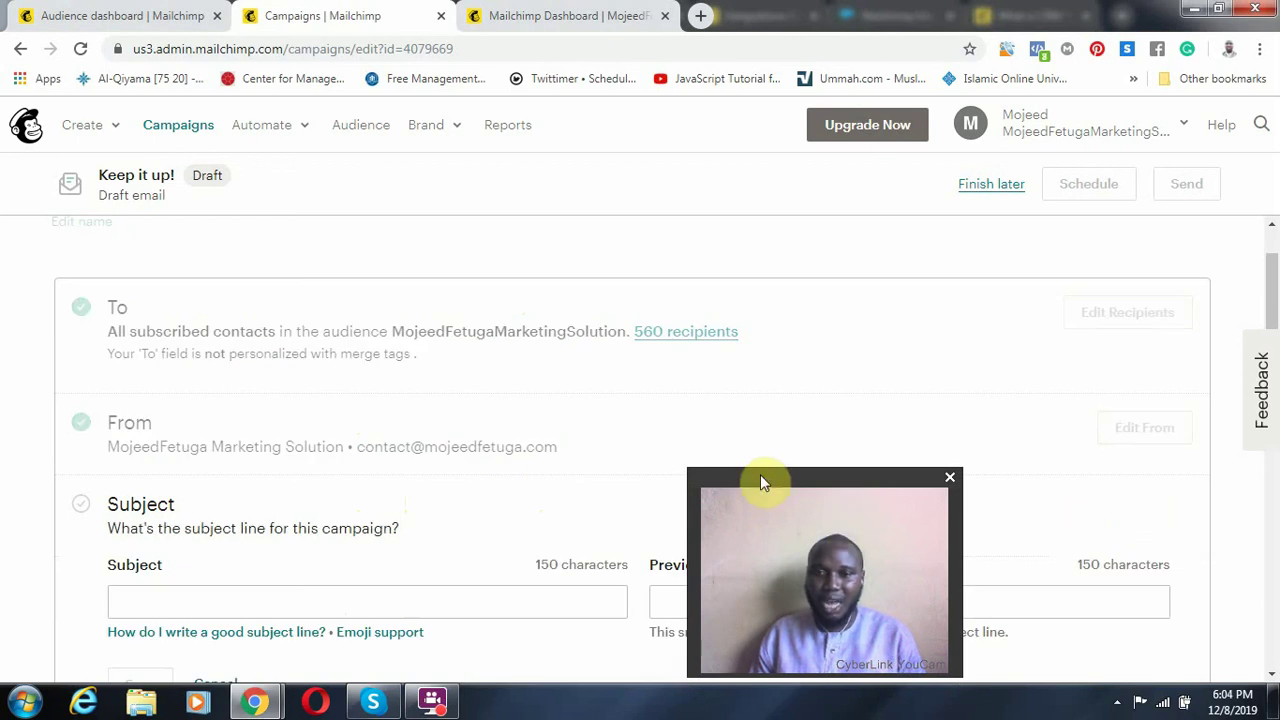
pyautogui.moveTo(760, 476); pyautogui.dragTo(1100, 86)
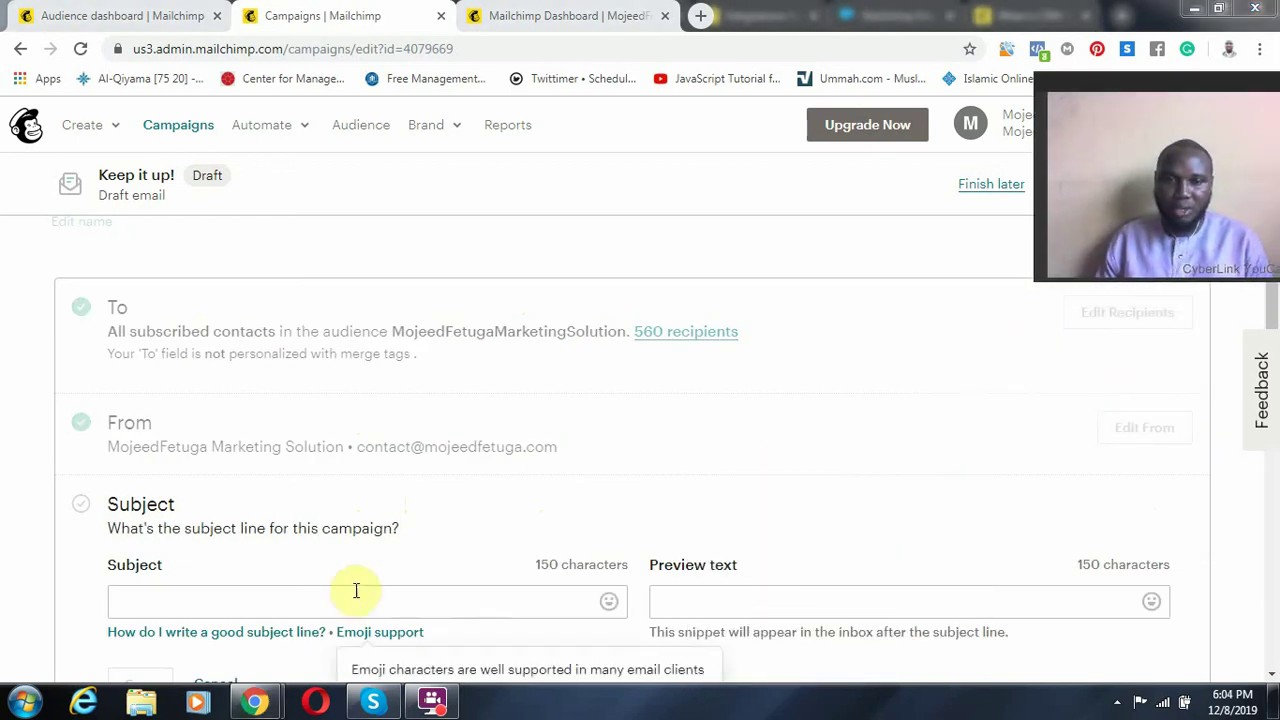
pyautogui.click(394, 588)
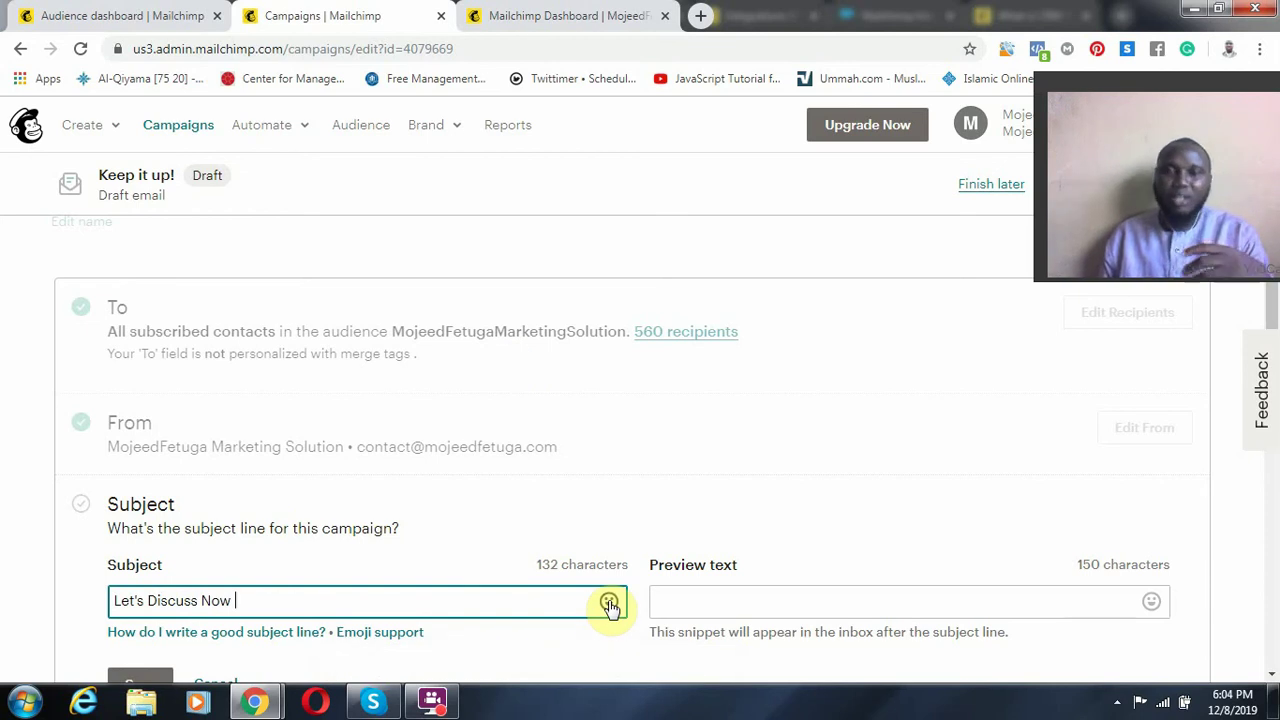
pyautogui.scroll(-3, 386, 580)
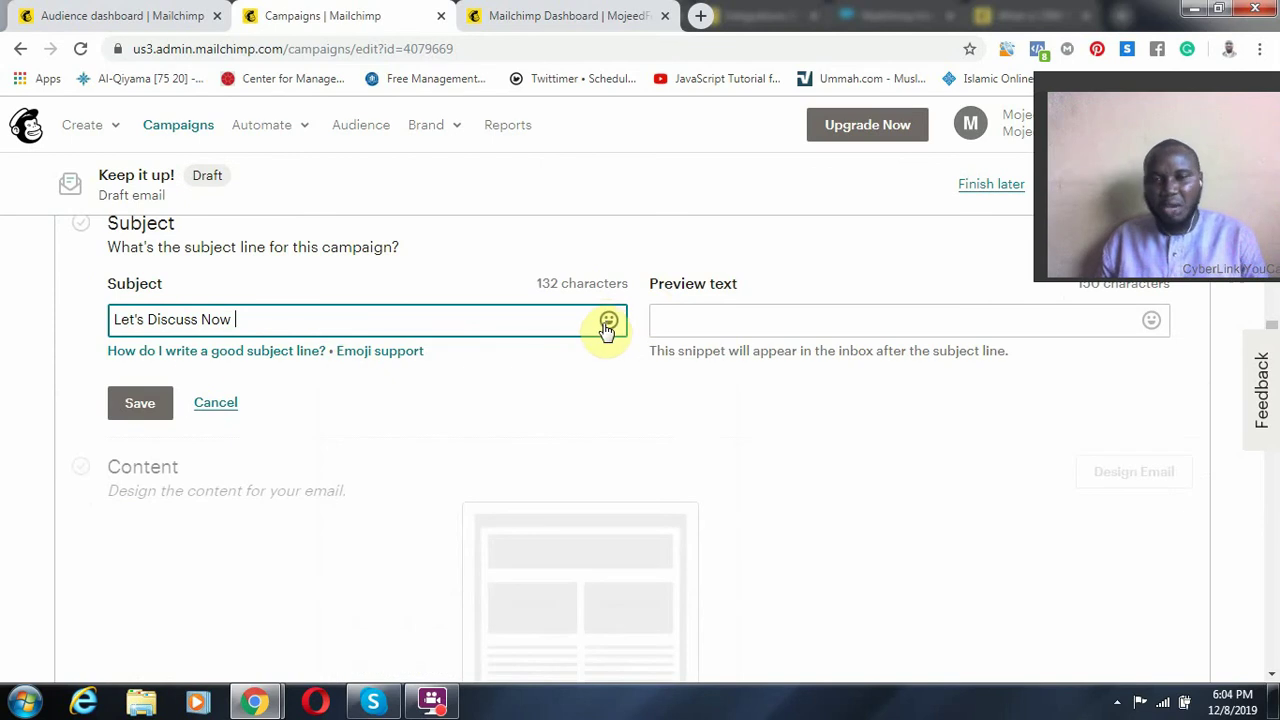
pyautogui.click(130, 406)
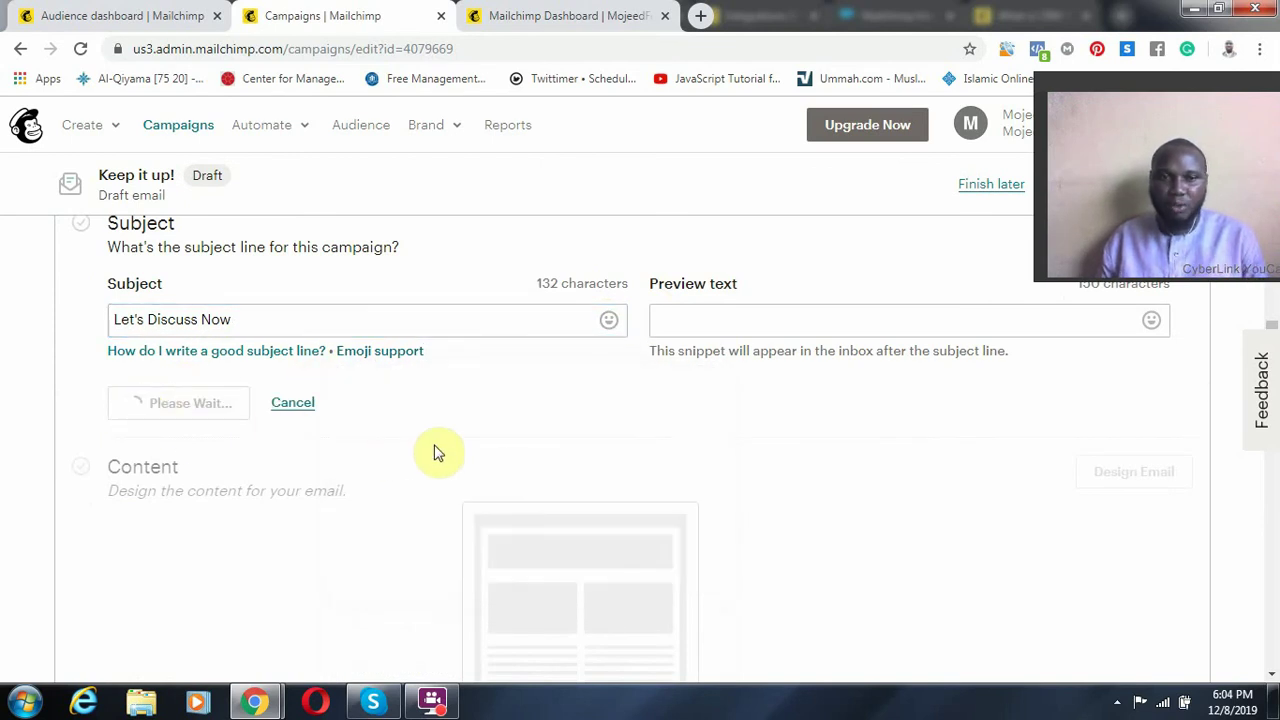
# - Start designing the email's content and bring up the Featured template layouts
pyautogui.scroll(2, 928, 540)
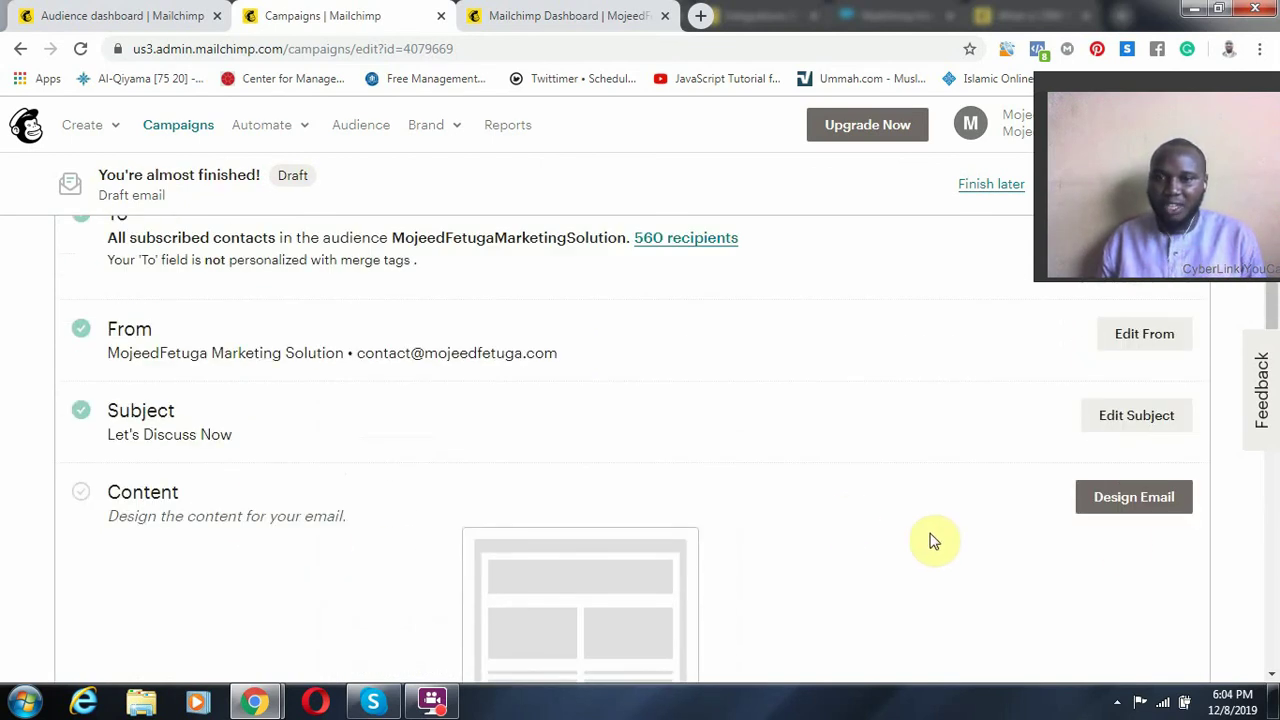
pyautogui.click(1129, 508)
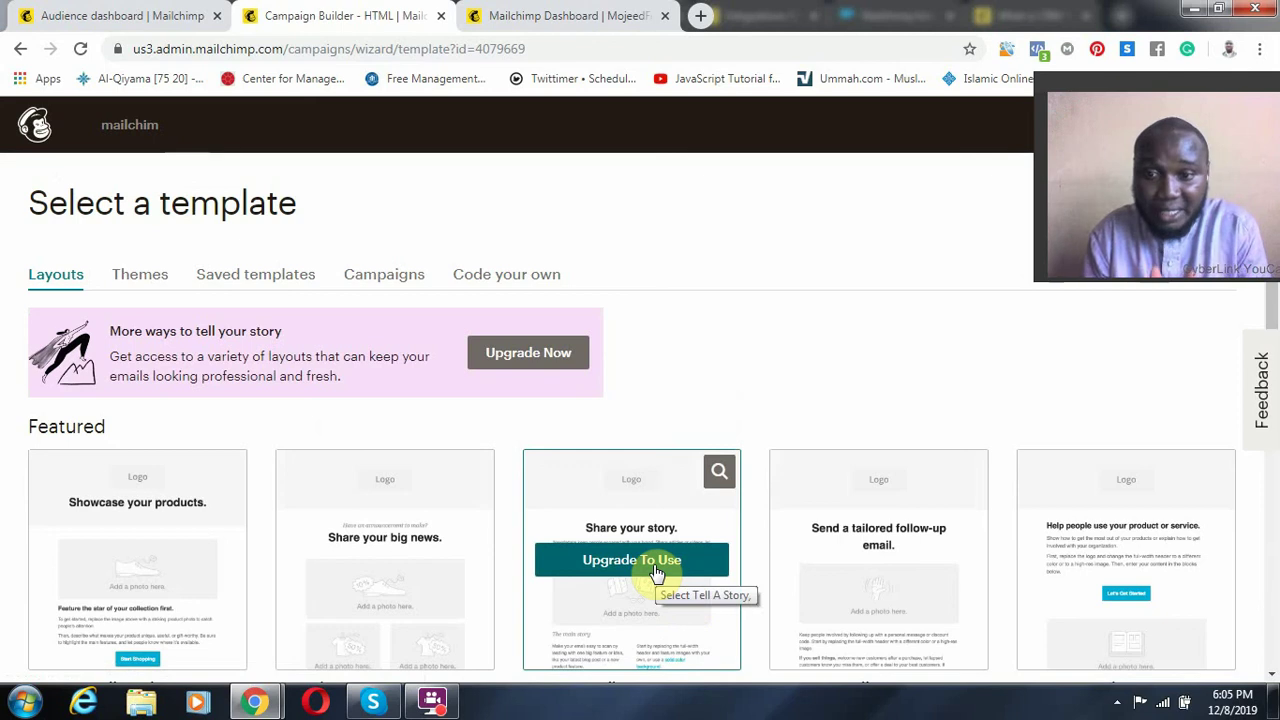
pyautogui.scroll(-2, 108, 591)
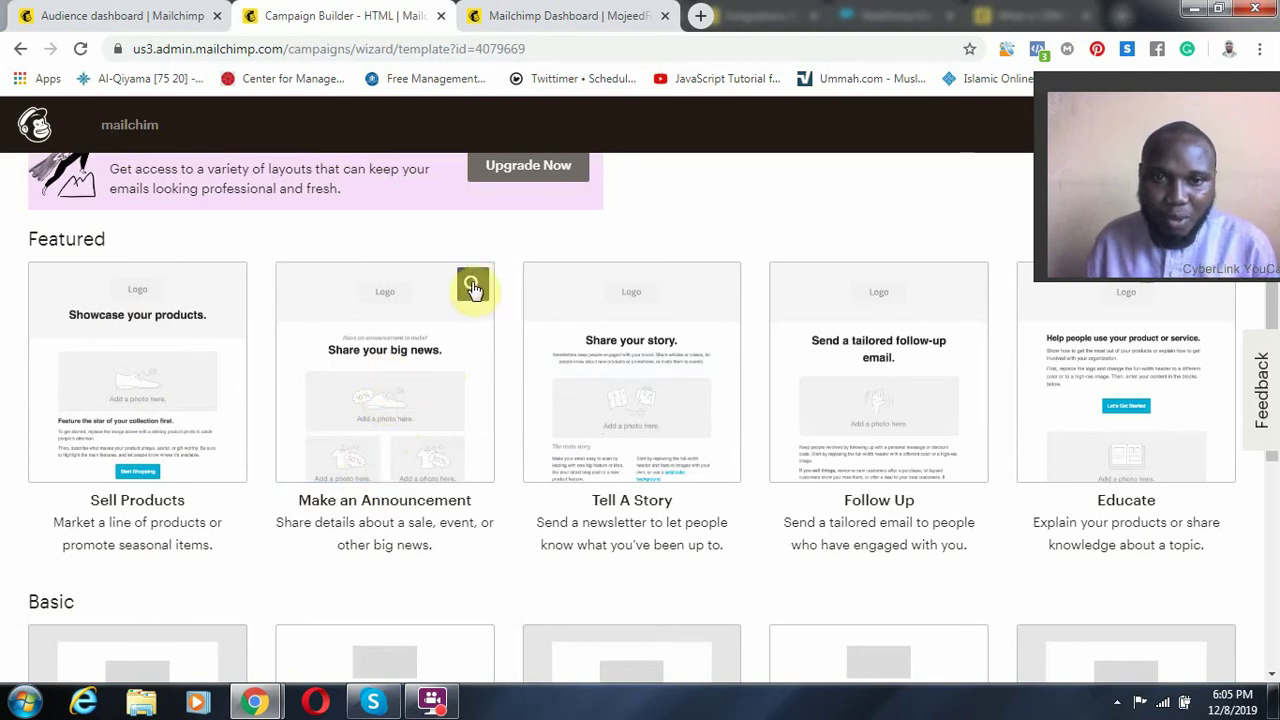
# - Preview the Sell Products template in desktop view and examine its heading, photo placeholders, text, shopping button and product sections
pyautogui.click(232, 285)
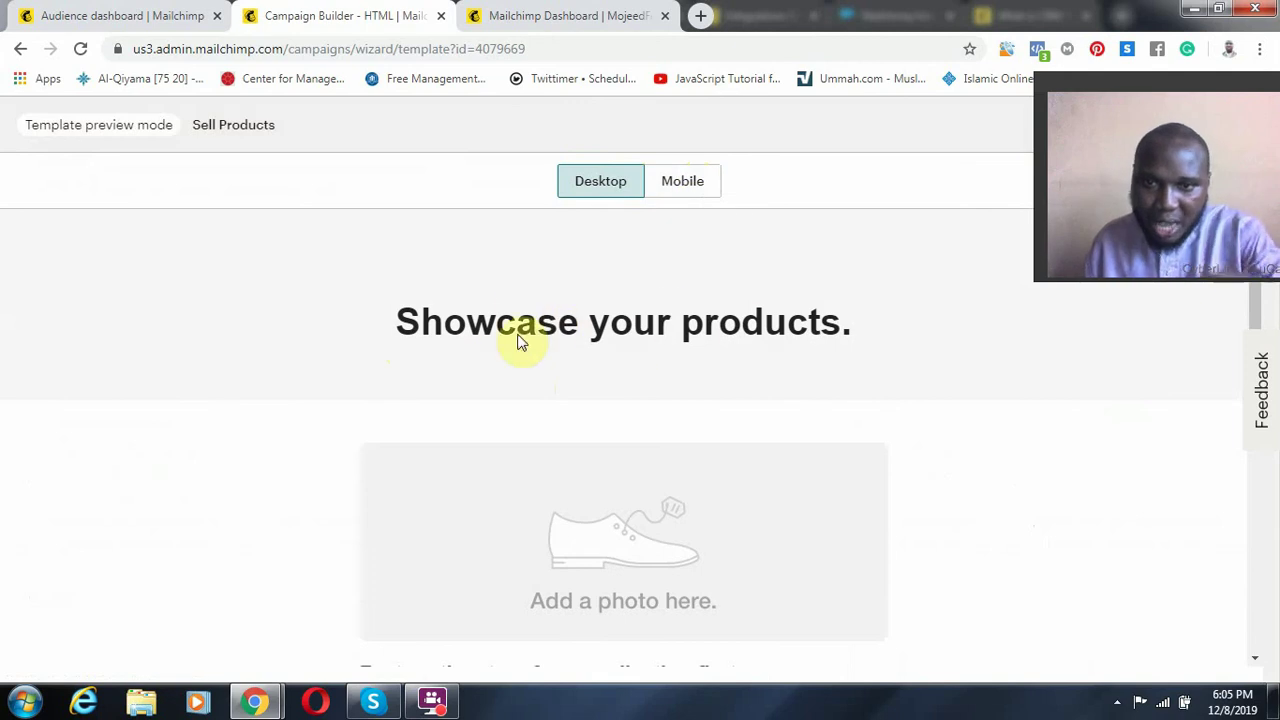
pyautogui.moveTo(370, 341); pyautogui.dragTo(853, 310)
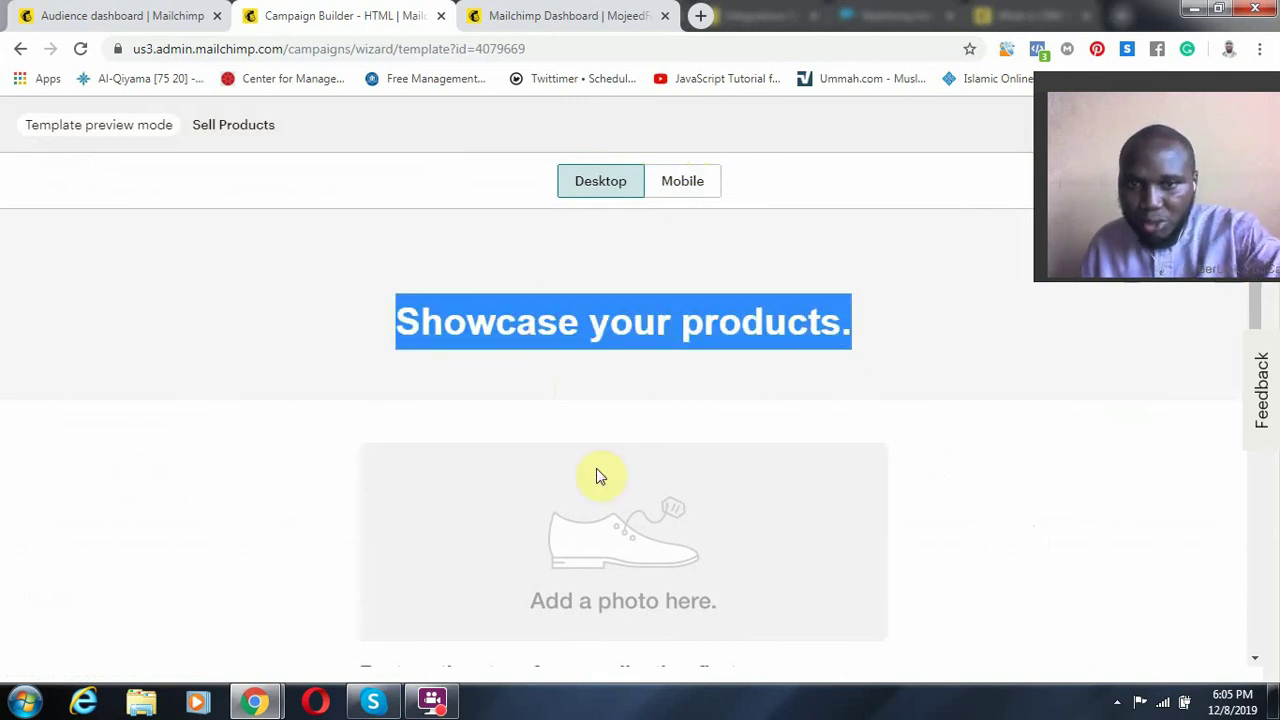
pyautogui.scroll(-3, 596, 468)
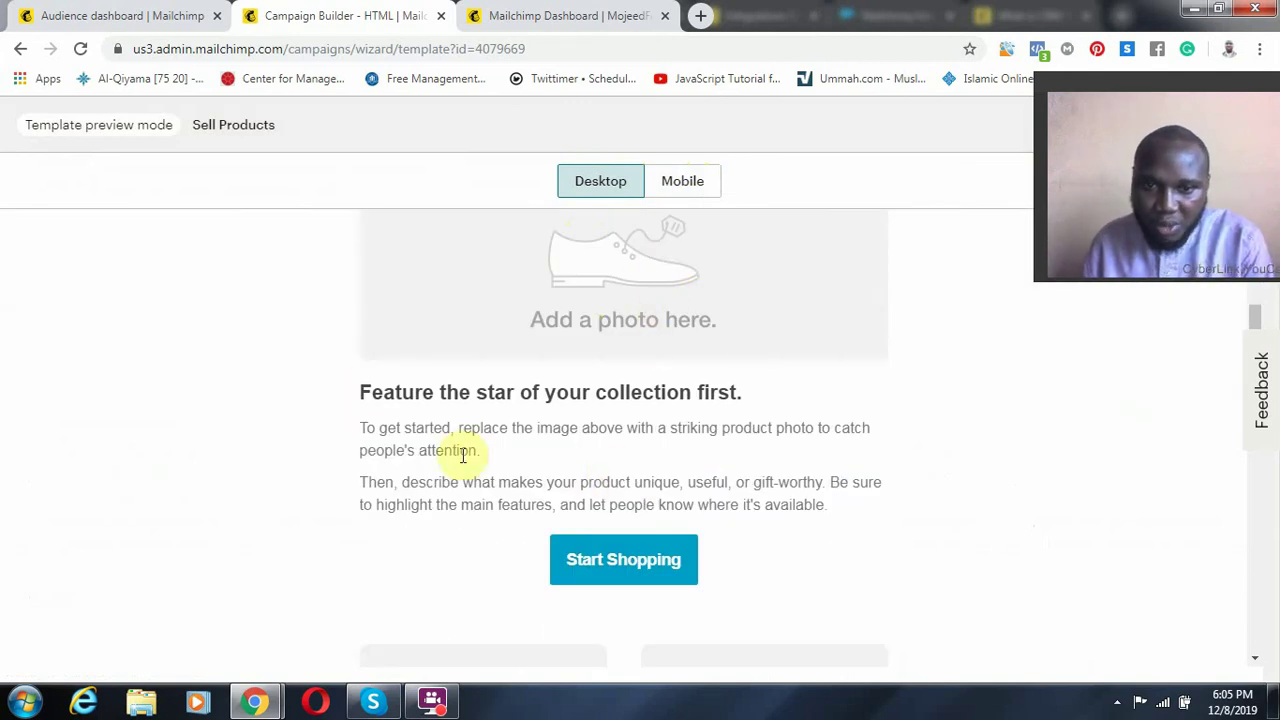
pyautogui.moveTo(552, 428); pyautogui.dragTo(652, 484)
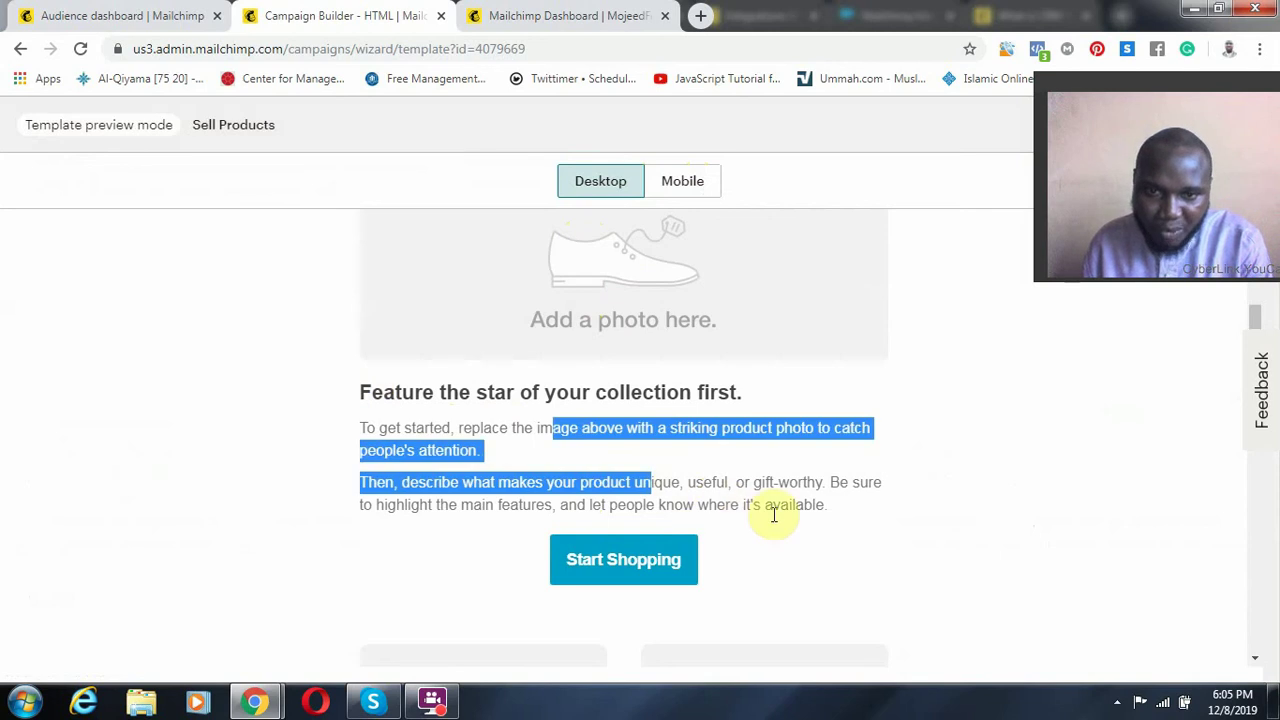
pyautogui.click(788, 510)
pyautogui.scroll(-2, 714, 546)
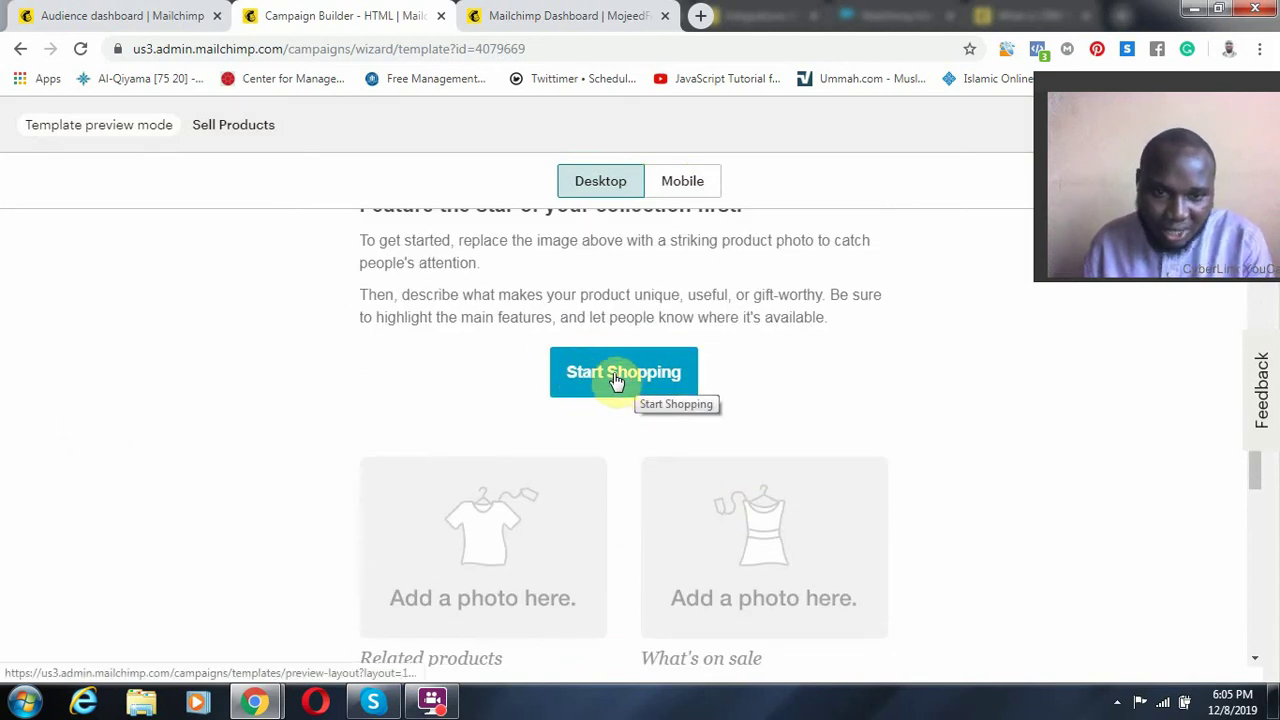
pyautogui.scroll(-3, 563, 455)
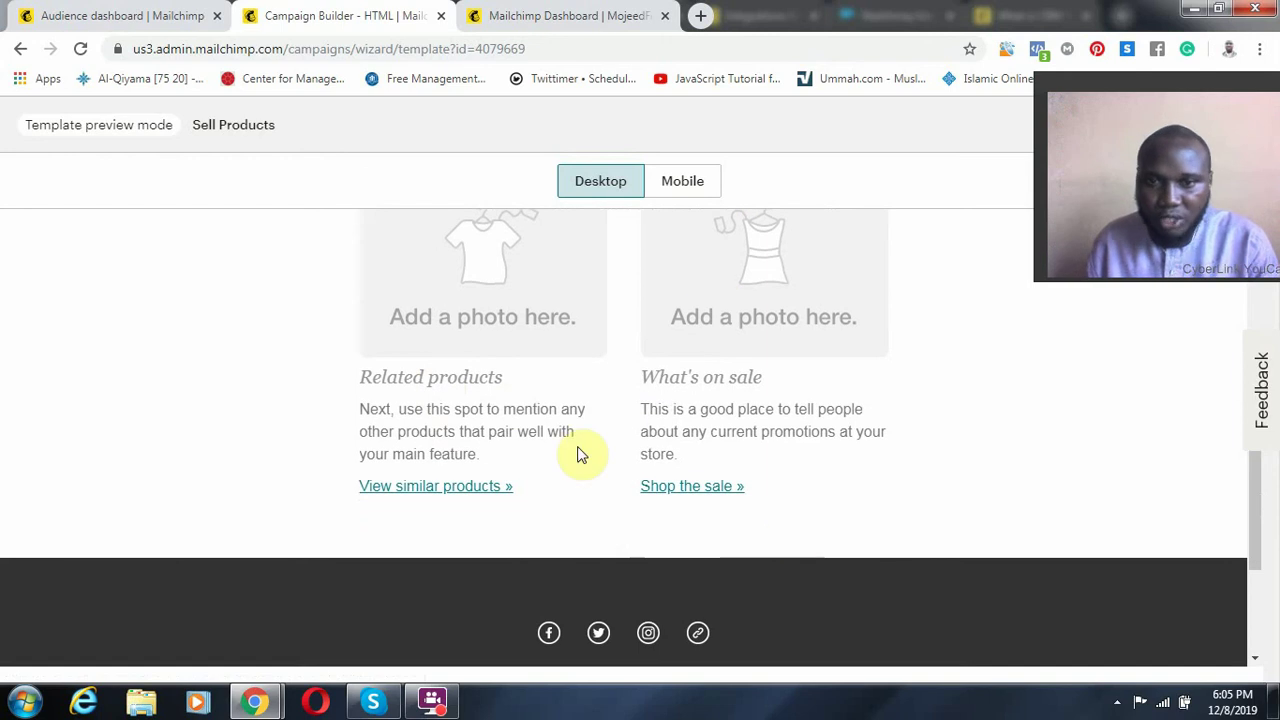
pyautogui.scroll(3, 510, 460)
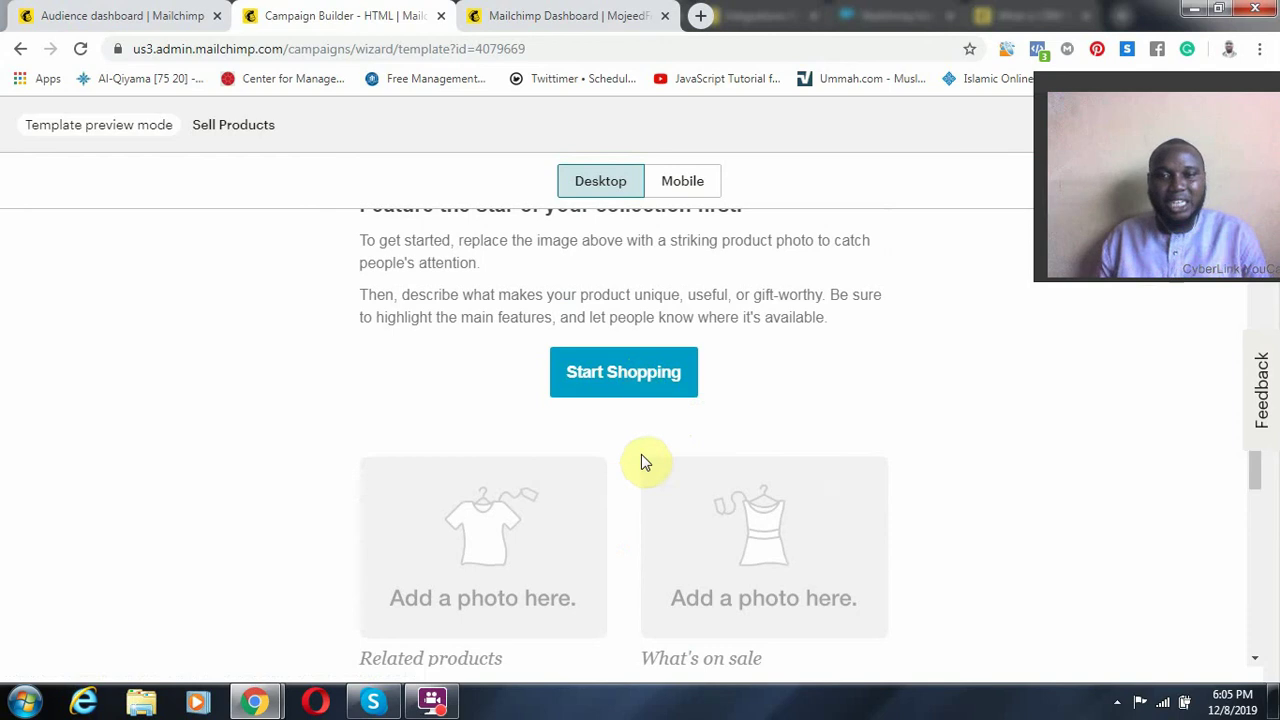
pyautogui.scroll(3, 641, 455)
pyautogui.scroll(-2, 577, 560)
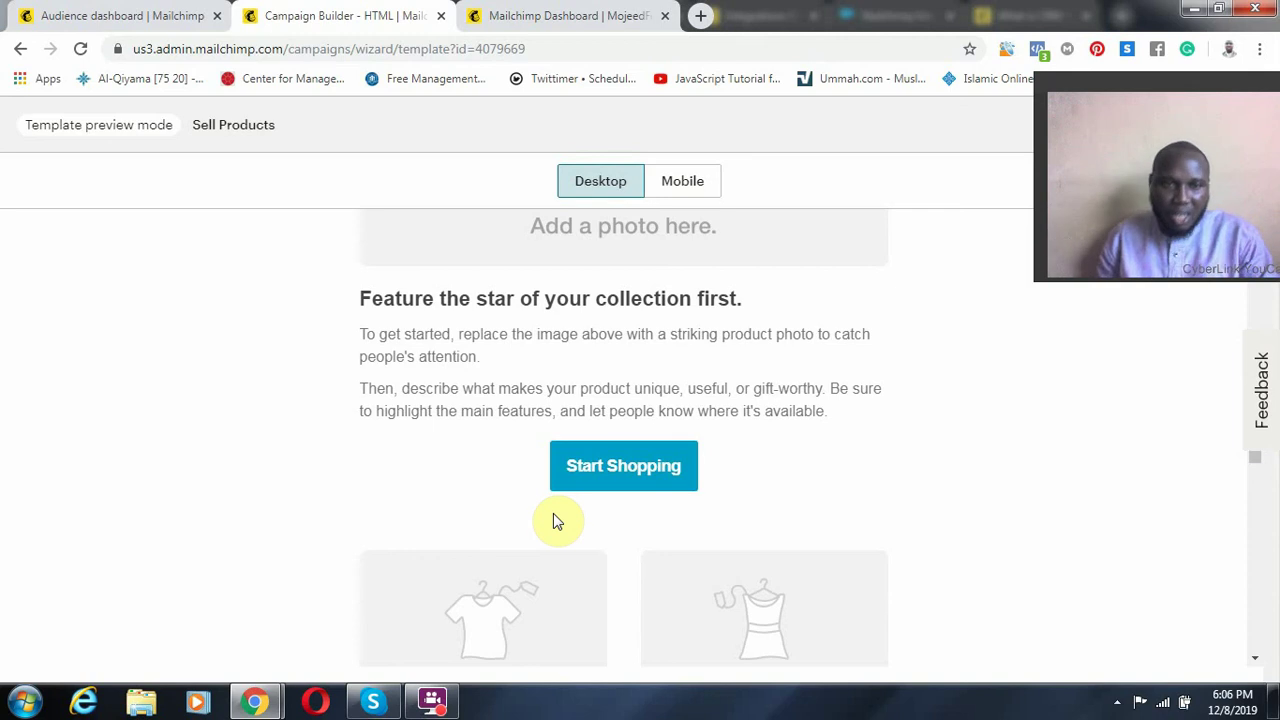
# - Check the Sell Products template in mobile view from its photo section to the footer, and close the preview
pyautogui.click(676, 182)
pyautogui.scroll(-1, 615, 375)
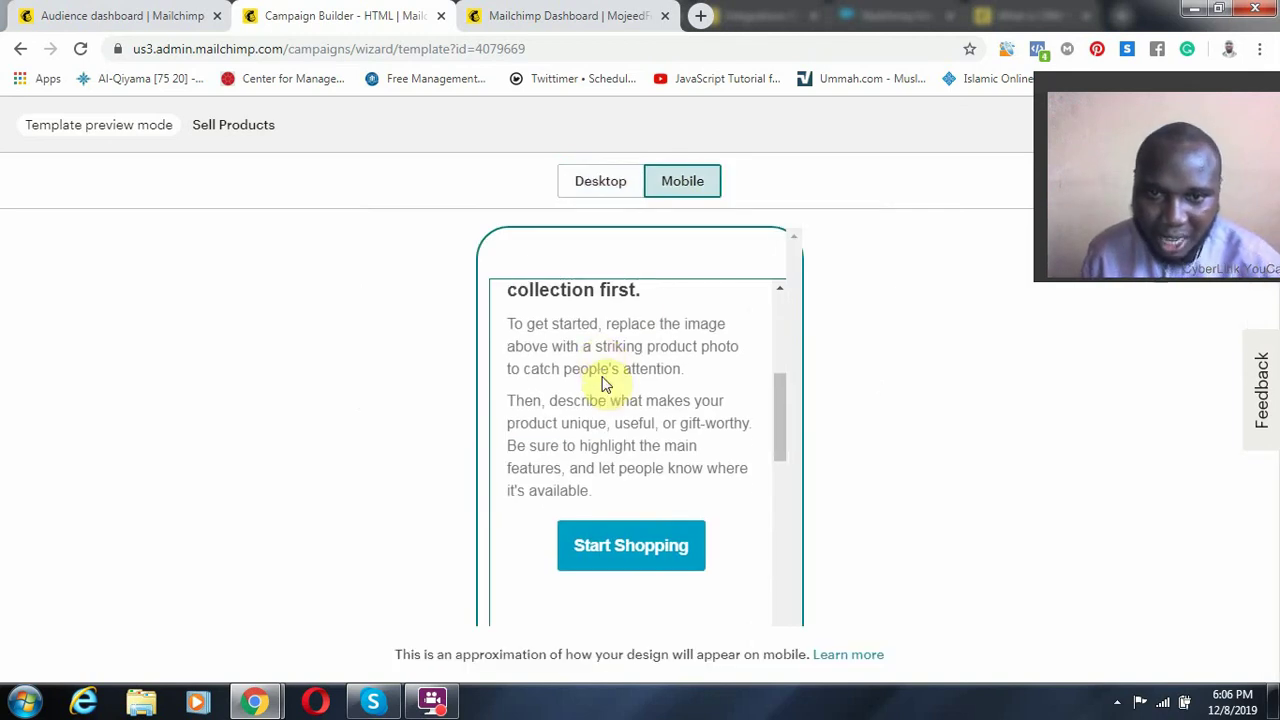
pyautogui.scroll(5, 600, 330)
pyautogui.scroll(-5, 591, 394)
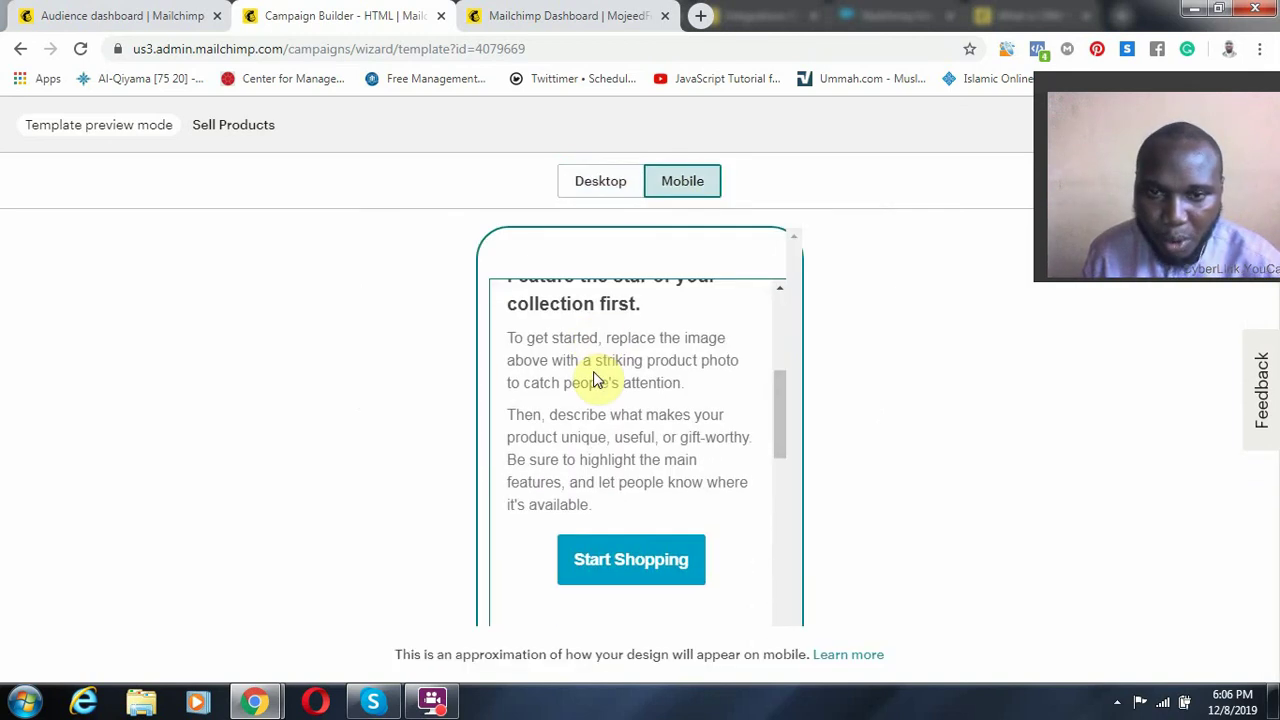
pyautogui.scroll(-15, 595, 380)
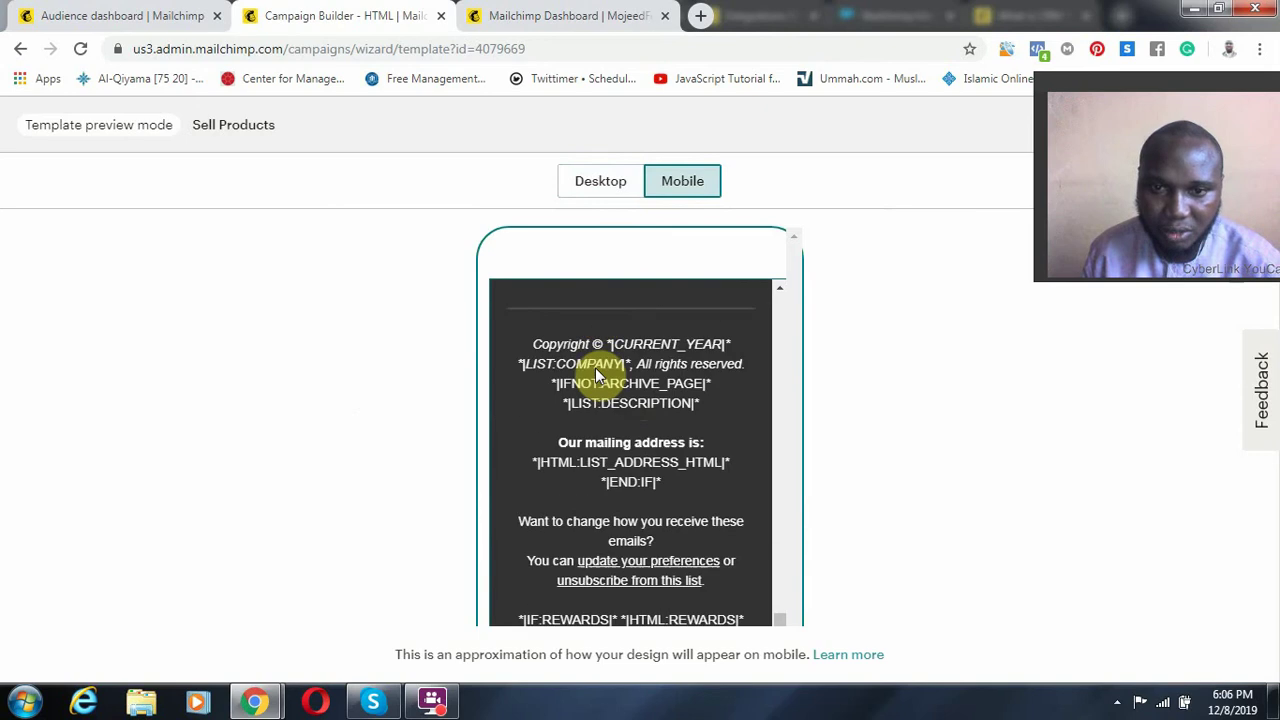
pyautogui.scroll(15, 749, 423)
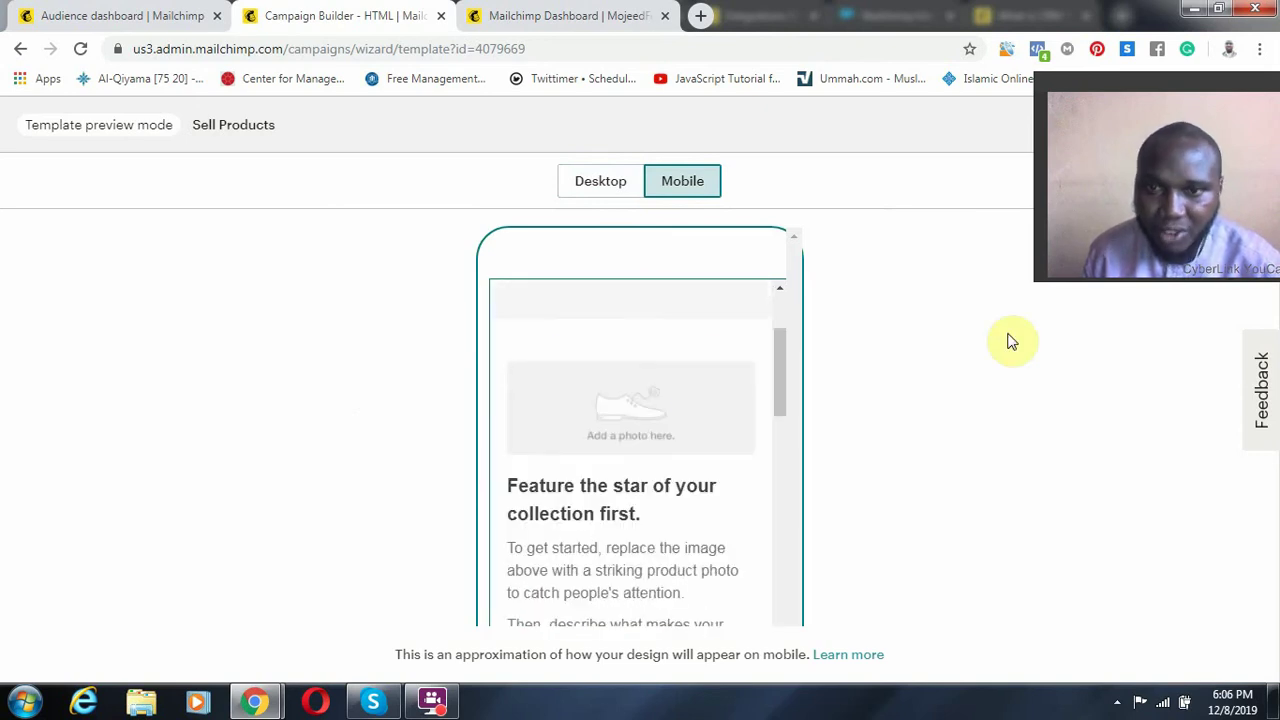
pyautogui.moveTo(1093, 80); pyautogui.dragTo(994, 422)
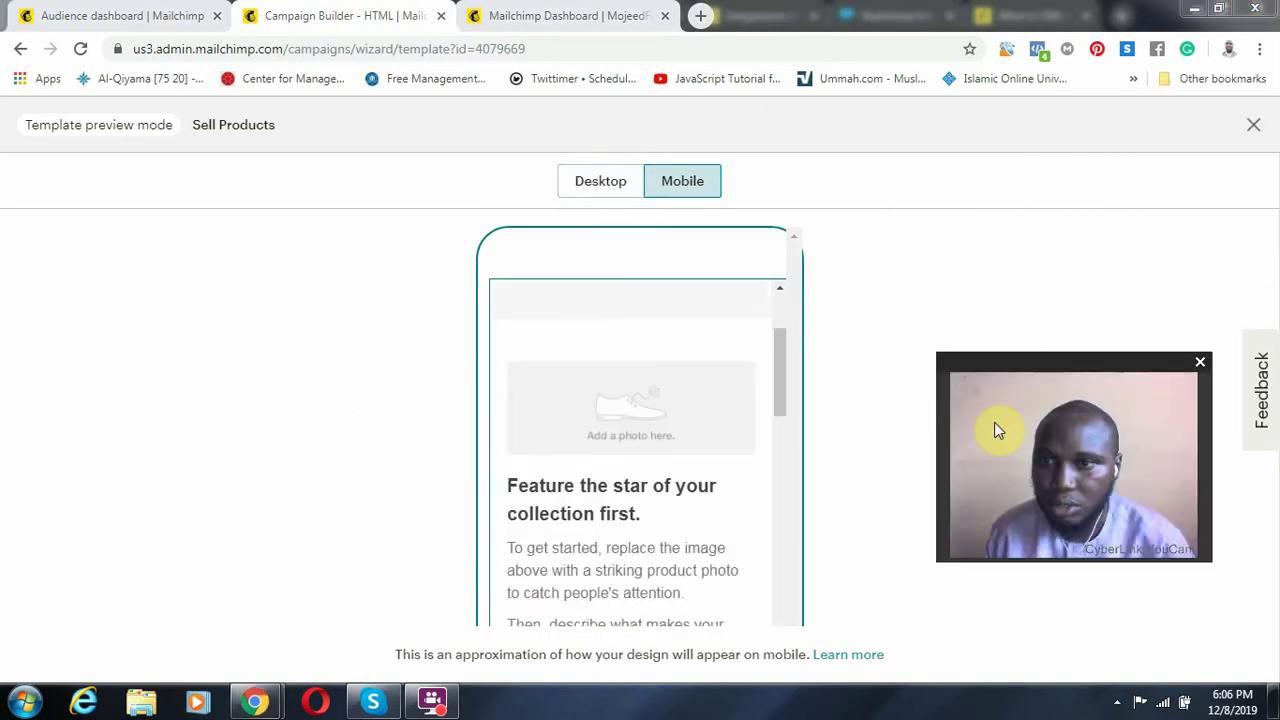
pyautogui.click(1249, 130)
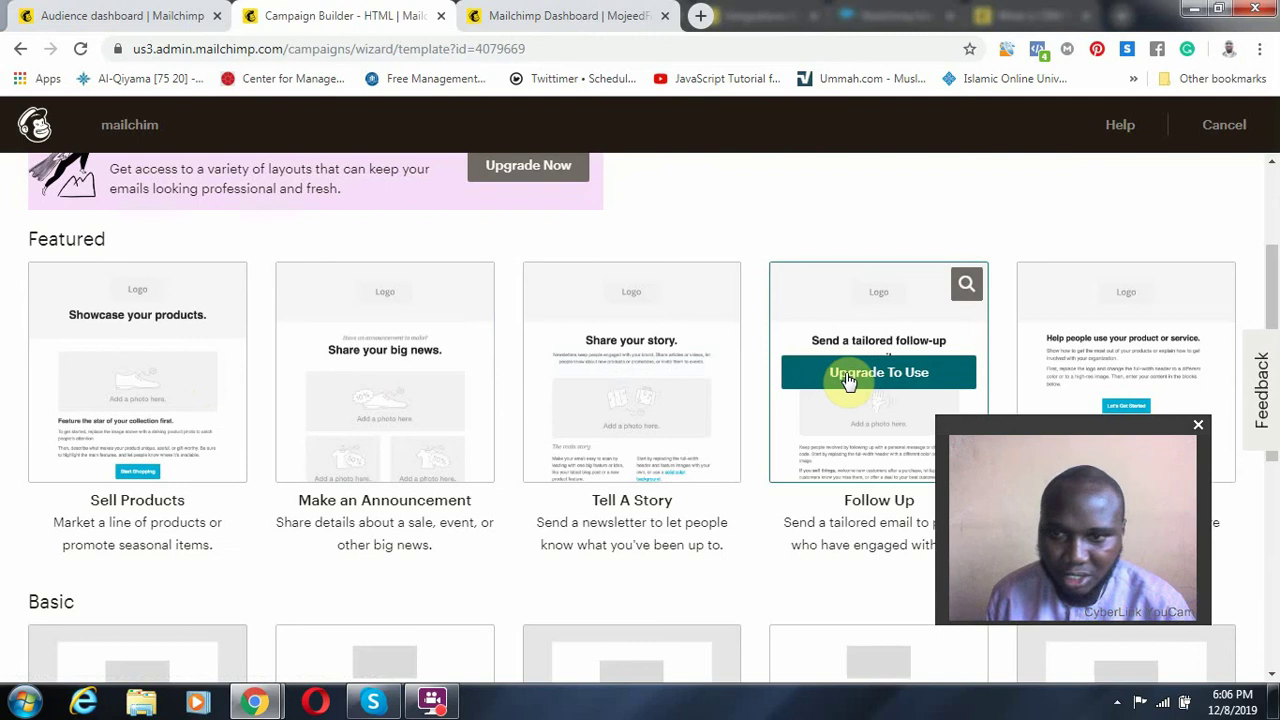
# - Compare the Basic column layouts with the Featured layouts in the template gallery
pyautogui.scroll(-3, 848, 380)
pyautogui.scroll(-2, 831, 363)
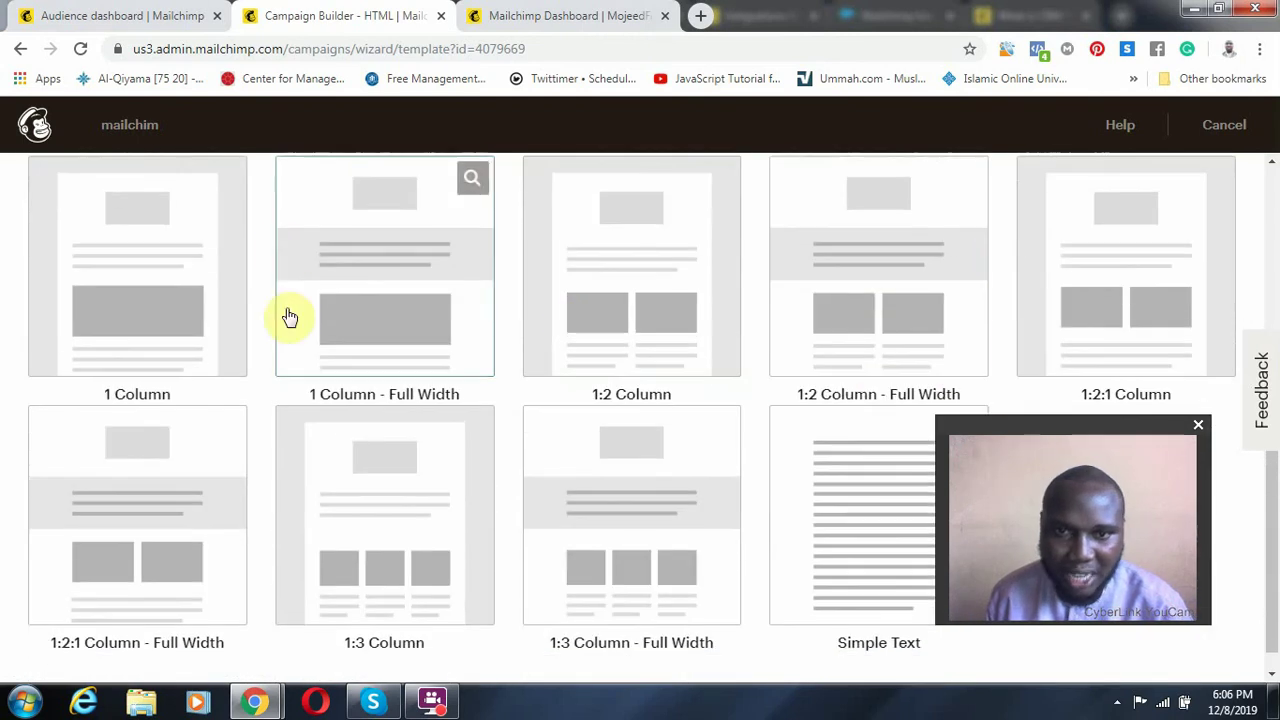
pyautogui.scroll(5, 400, 317)
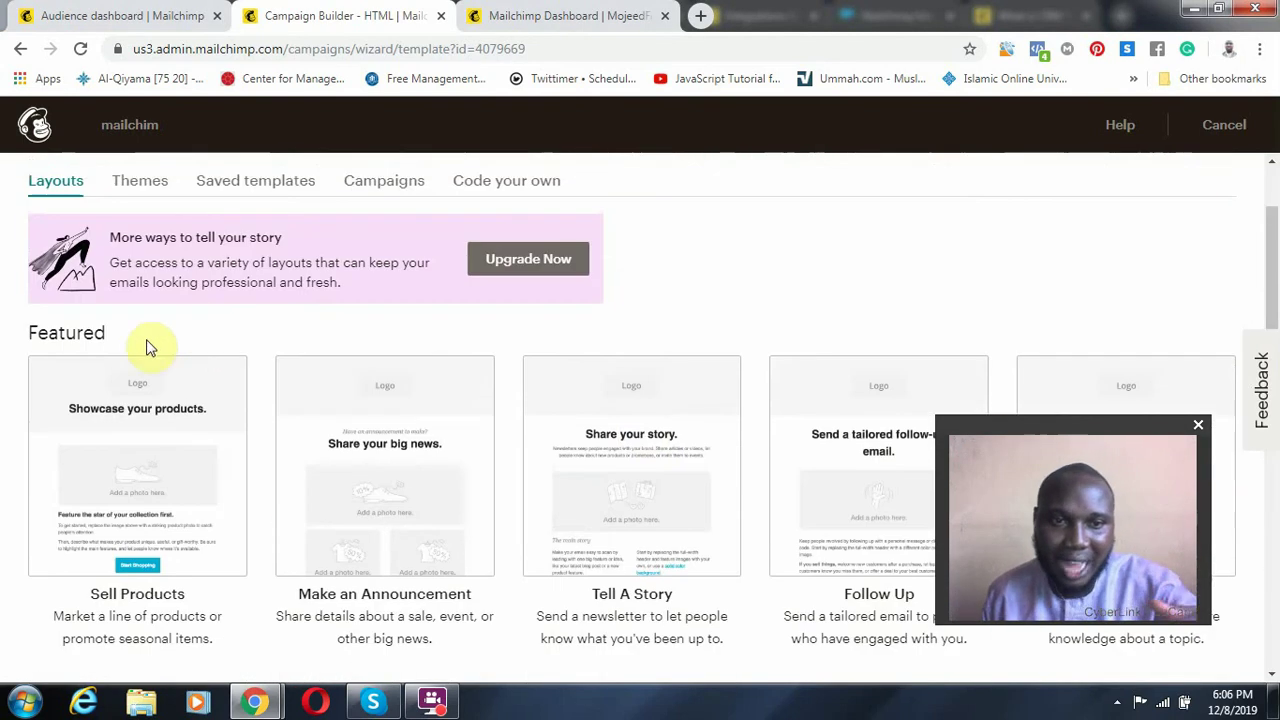
pyautogui.scroll(-1, 560, 414)
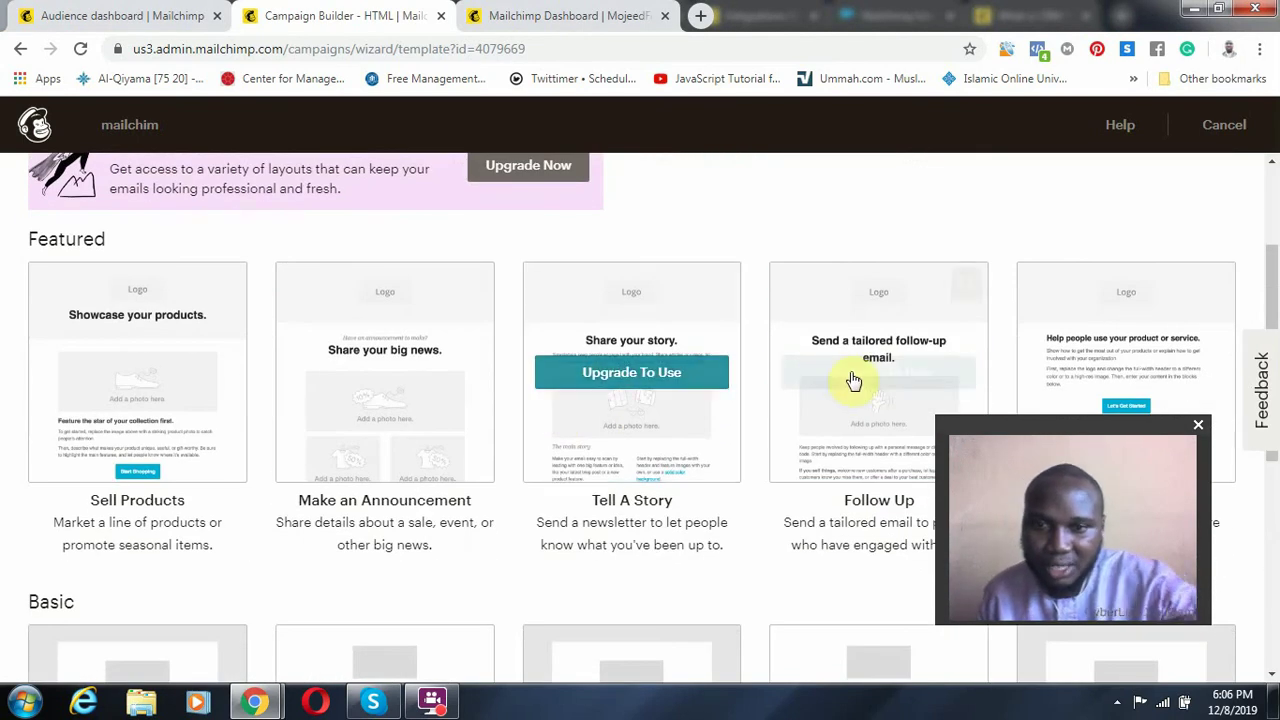
# - Preview the 1 Column template from the Basic layouts in desktop view, examine it down to the footer, and close the preview
pyautogui.scroll(-3, 800, 372)
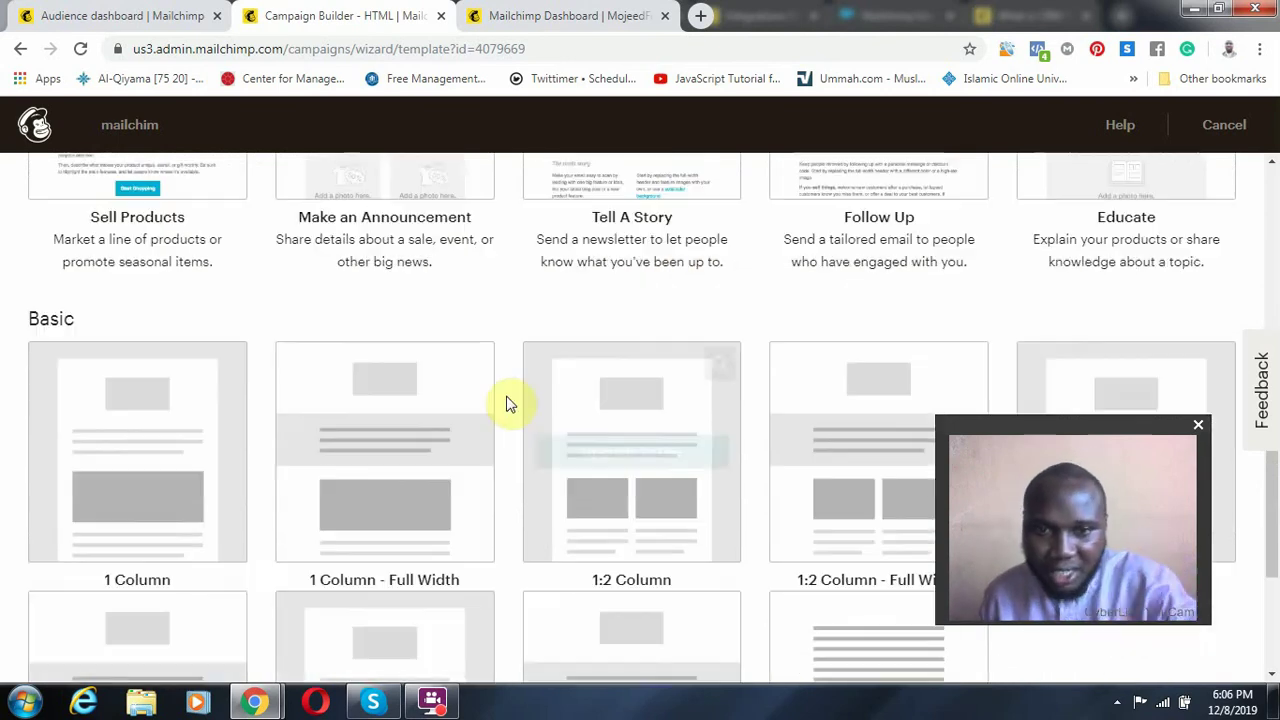
pyautogui.scroll(-2, 420, 370)
pyautogui.scroll(2, 797, 277)
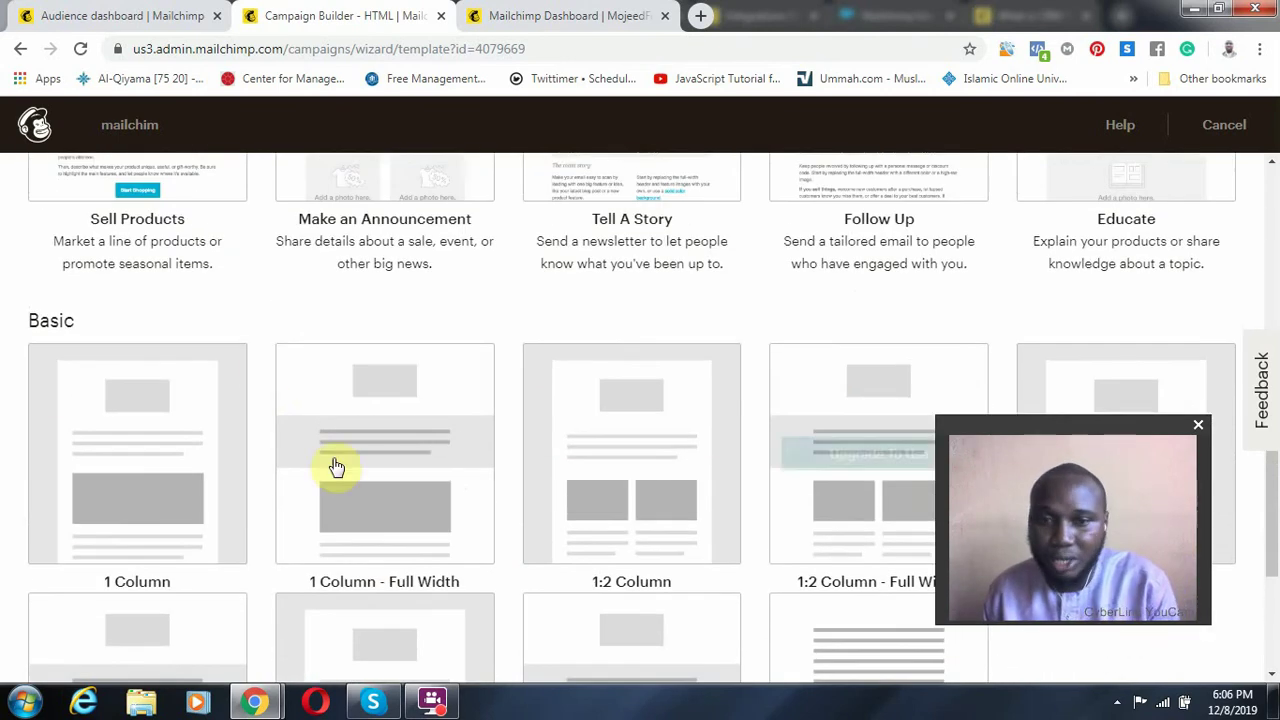
pyautogui.scroll(3, 290, 375)
pyautogui.scroll(-2, 150, 560)
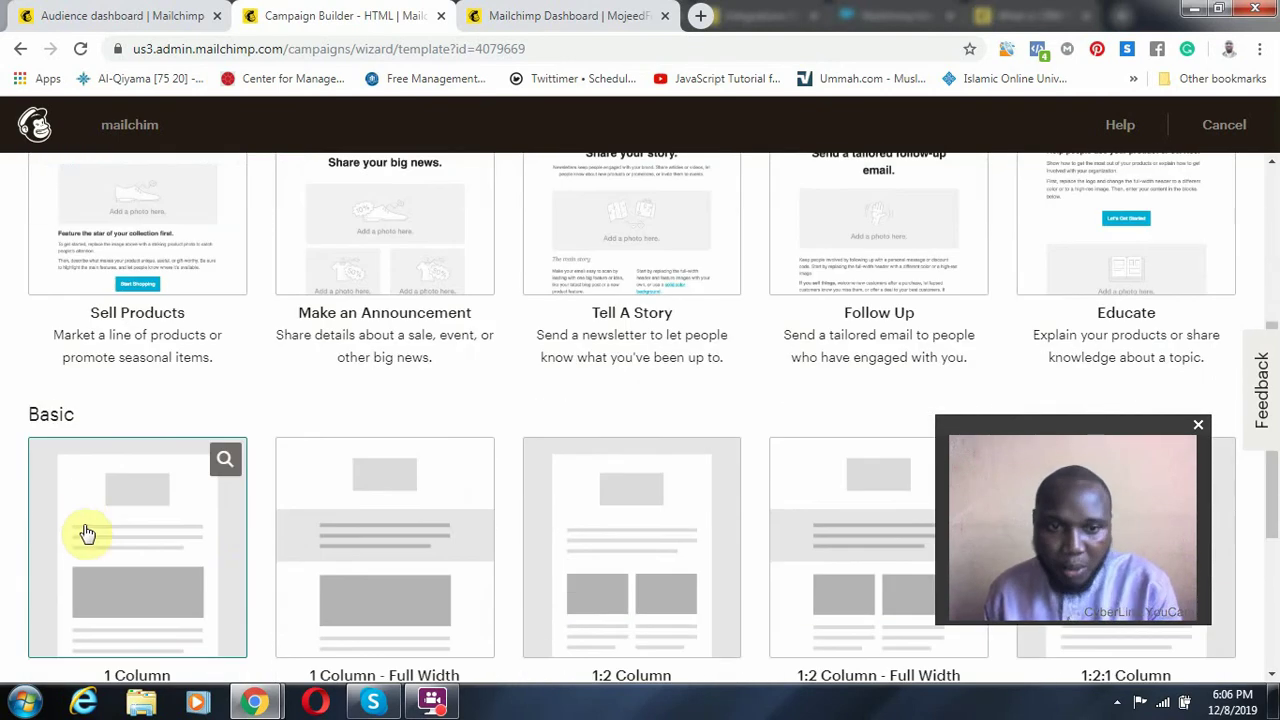
pyautogui.scroll(-3, 697, 530)
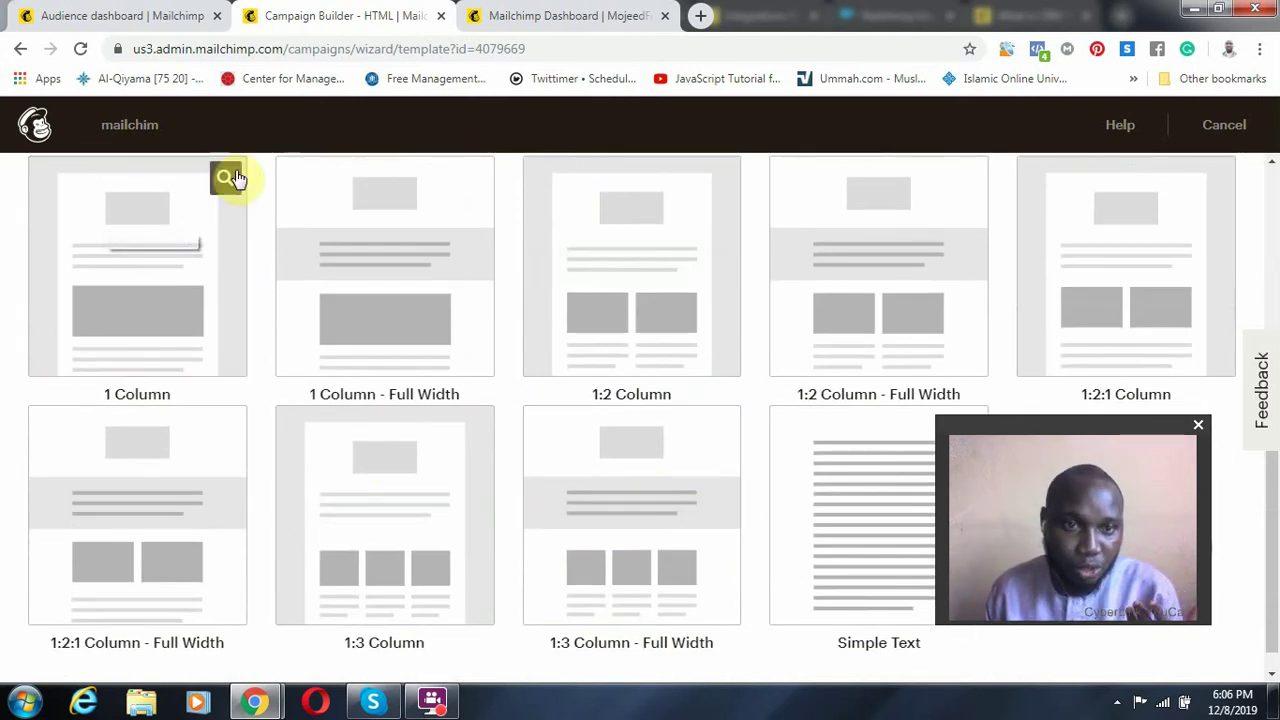
pyautogui.click(228, 178)
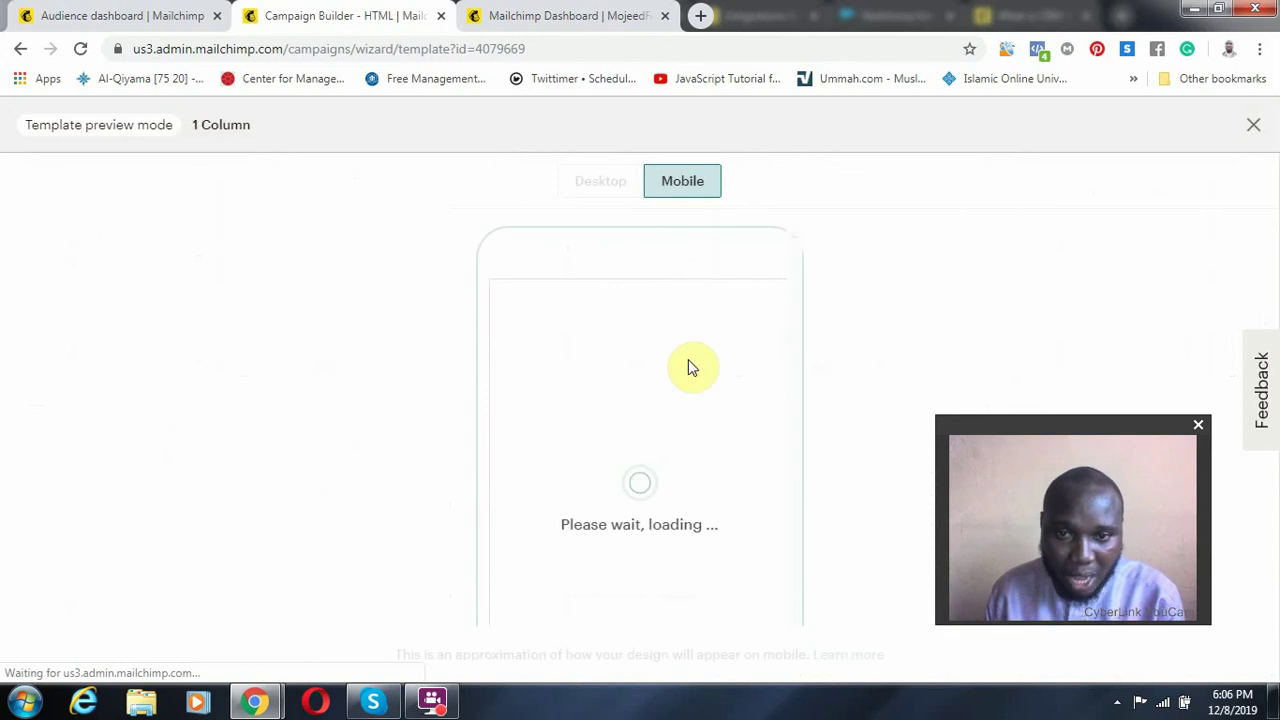
pyautogui.click(600, 181)
pyautogui.scroll(-2, 537, 422)
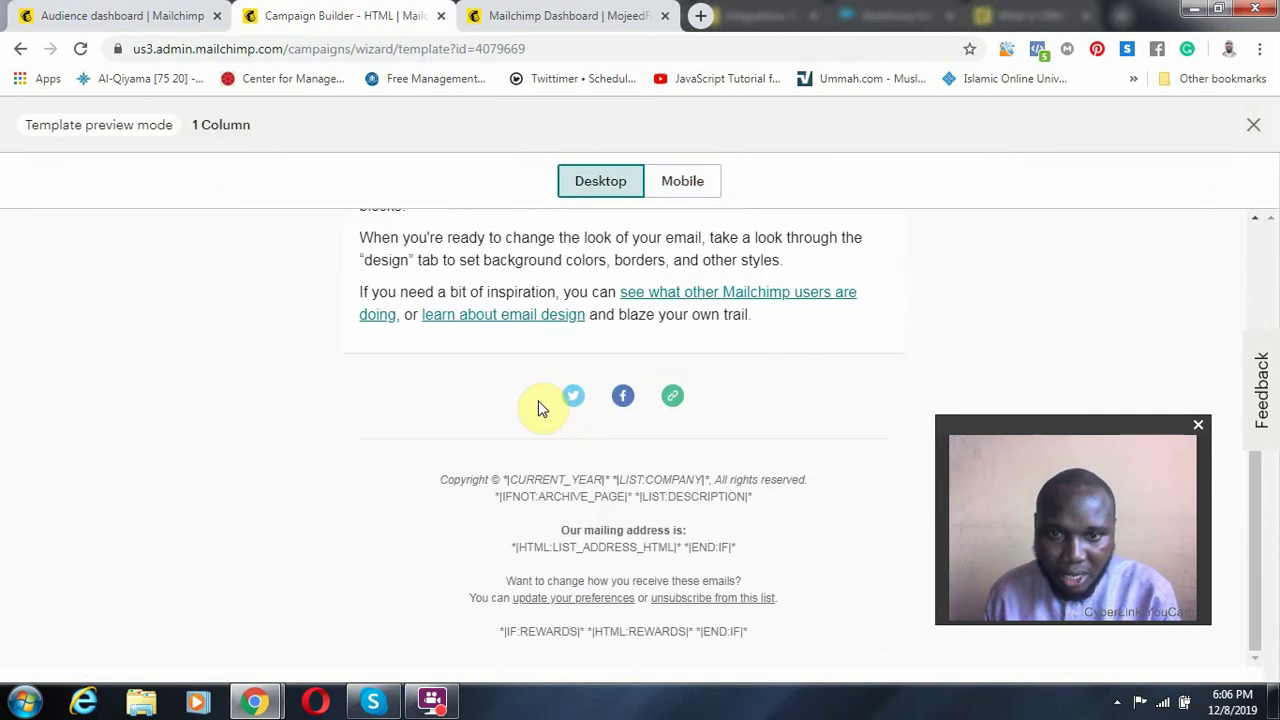
pyautogui.scroll(2, 537, 410)
pyautogui.click(1253, 124)
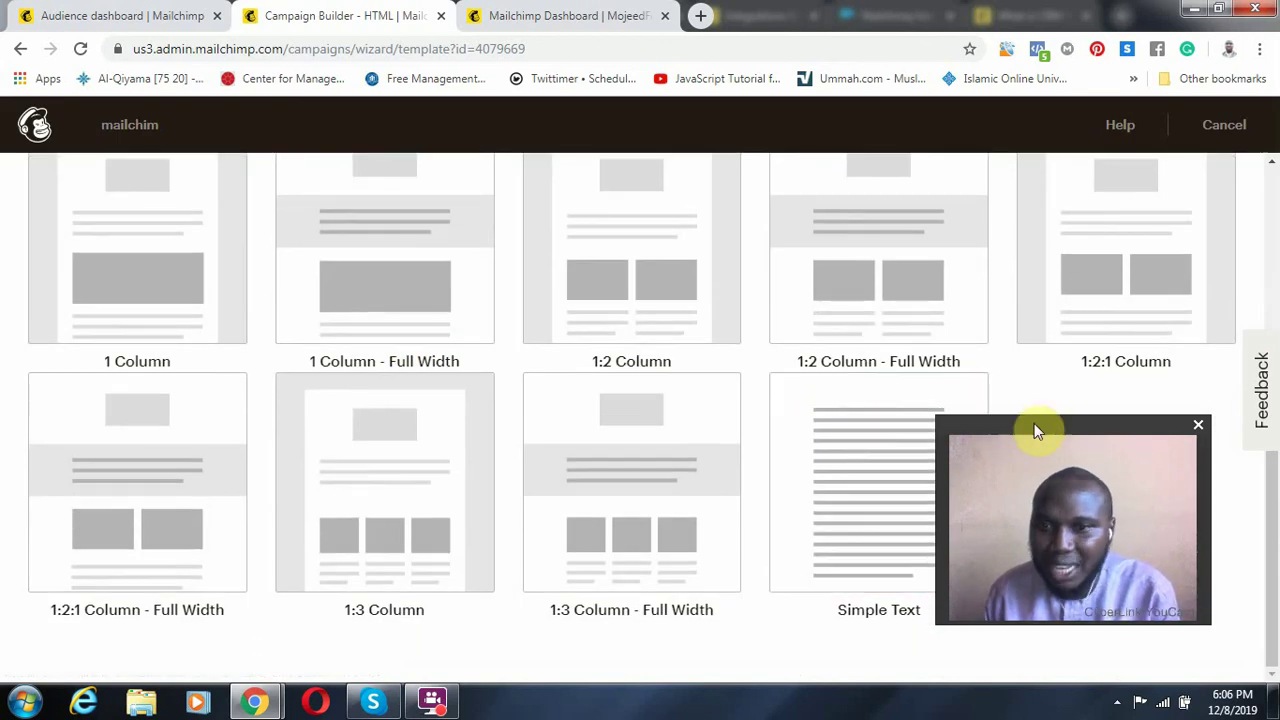
# - Choose the Simple Text template from the Basic layouts for the email's content
pyautogui.moveTo(1034, 426); pyautogui.dragTo(372, 331)
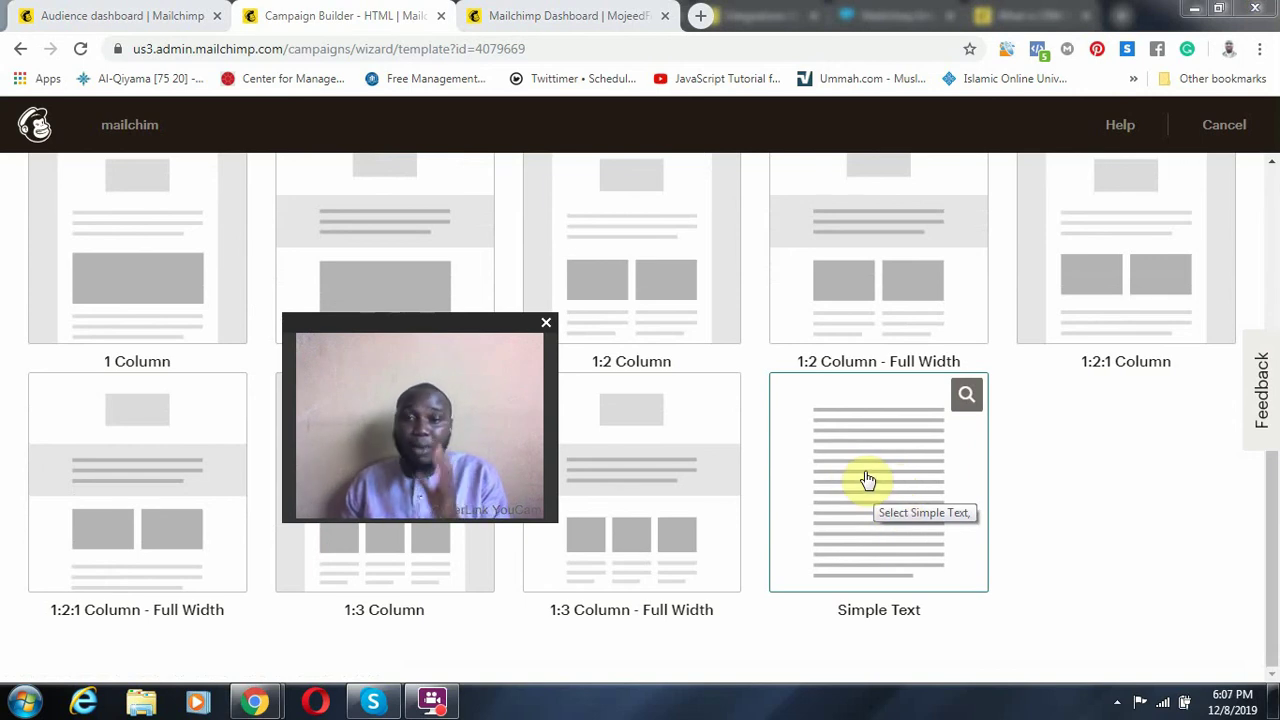
pyautogui.click(882, 502)
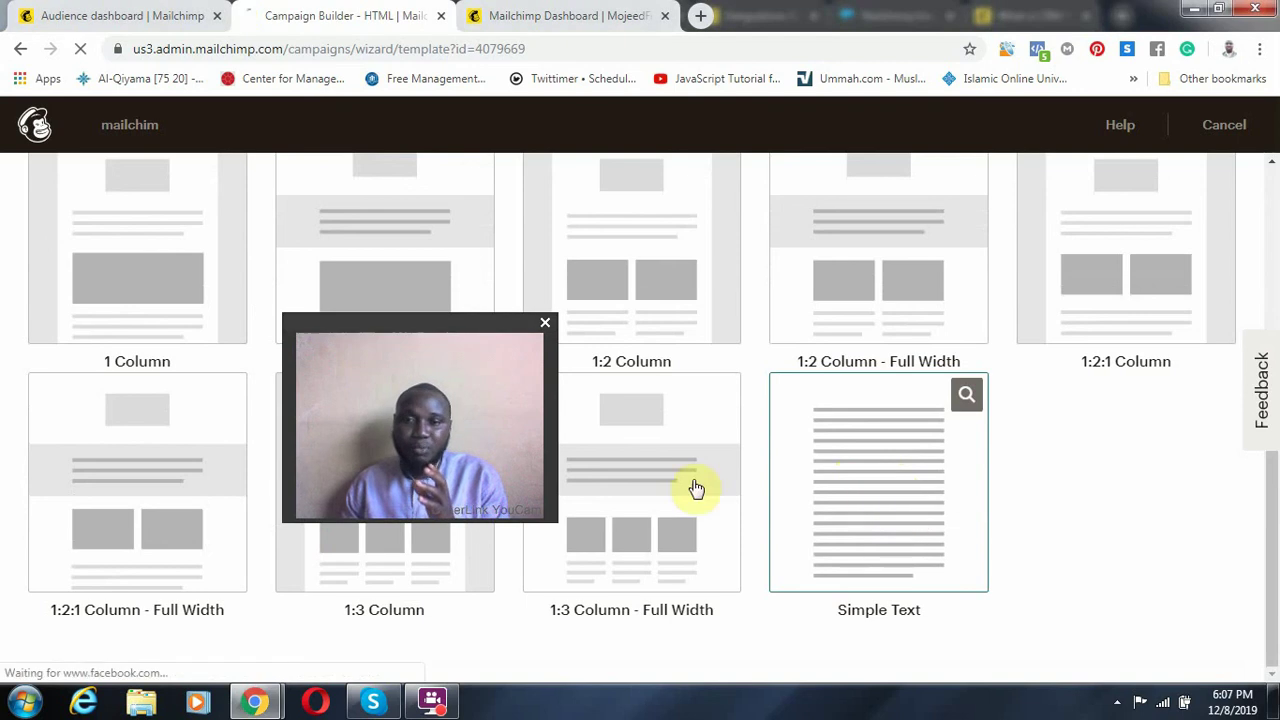
pyautogui.moveTo(425, 331); pyautogui.dragTo(1157, 463)
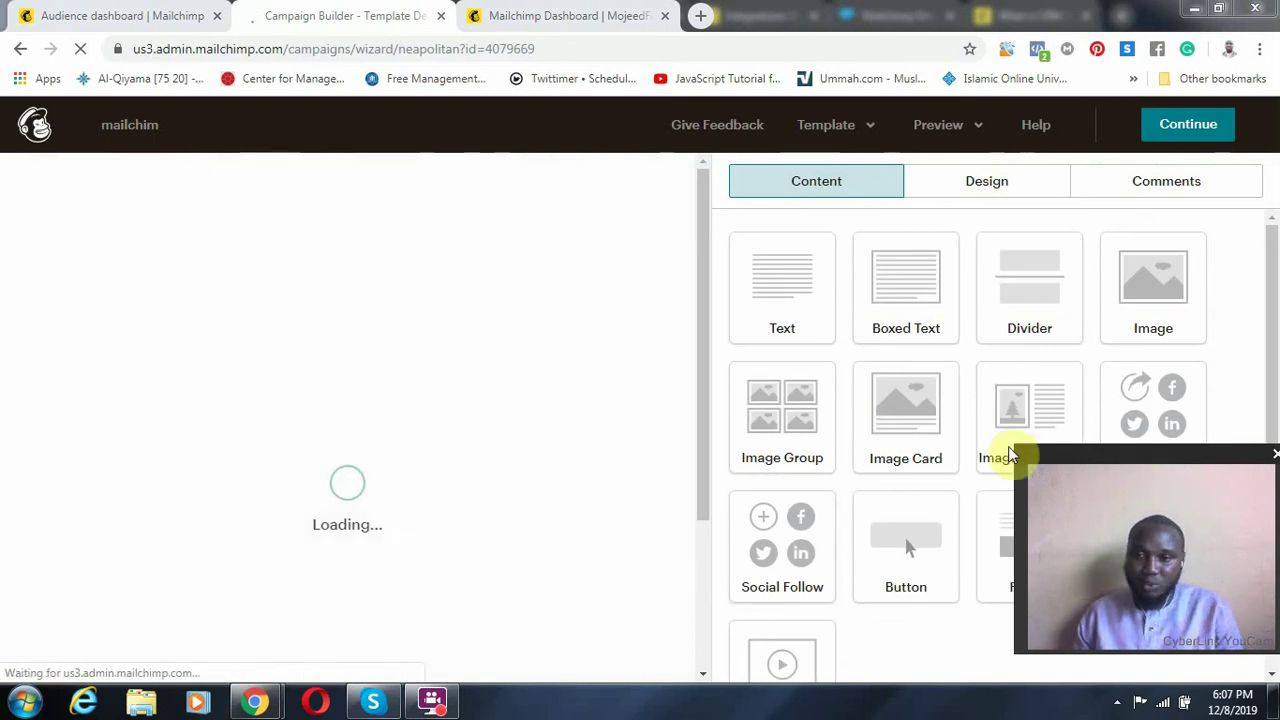
pyautogui.moveTo(1018, 450); pyautogui.dragTo(1232, 586)
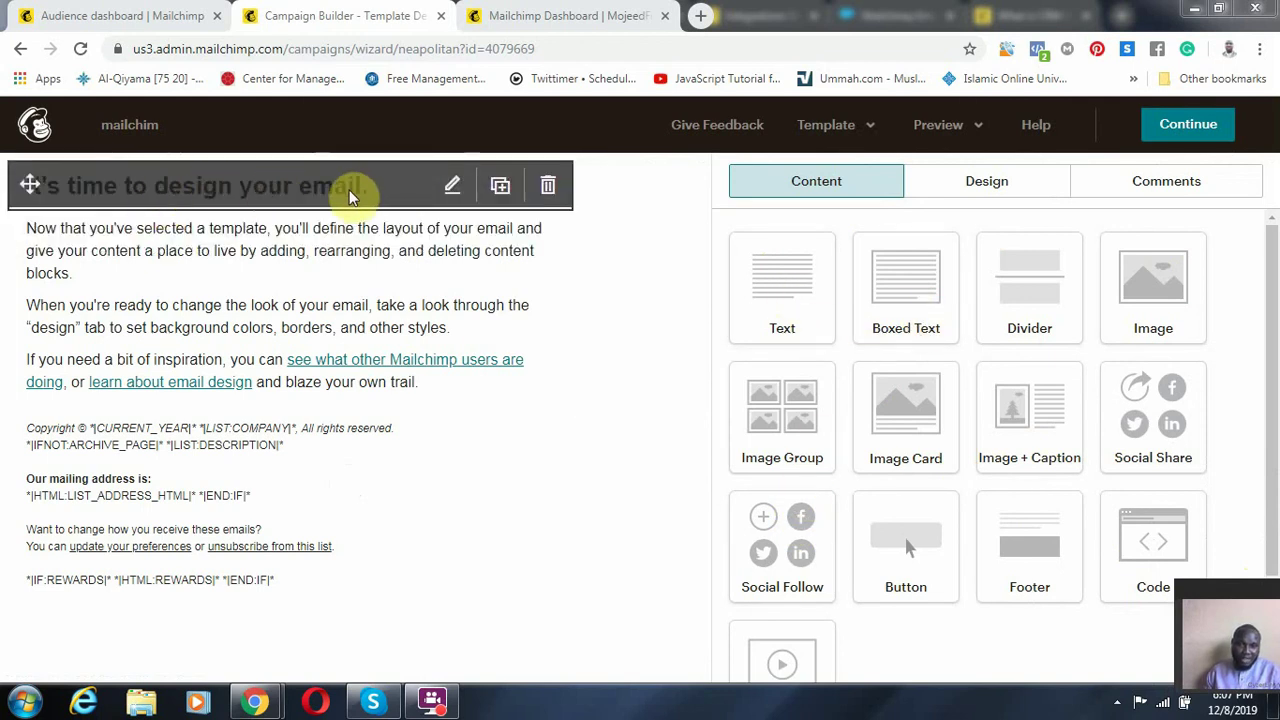
# - Replace the heading "It's time to design your email." with the banner image 851 x 315 (1).png from the stored files
pyautogui.moveTo(24, 180)
pyautogui.mouseDown()
pyautogui.moveTo(40, 257)
pyautogui.moveTo(40, 429)
pyautogui.moveTo(14, 171)
pyautogui.mouseUp()
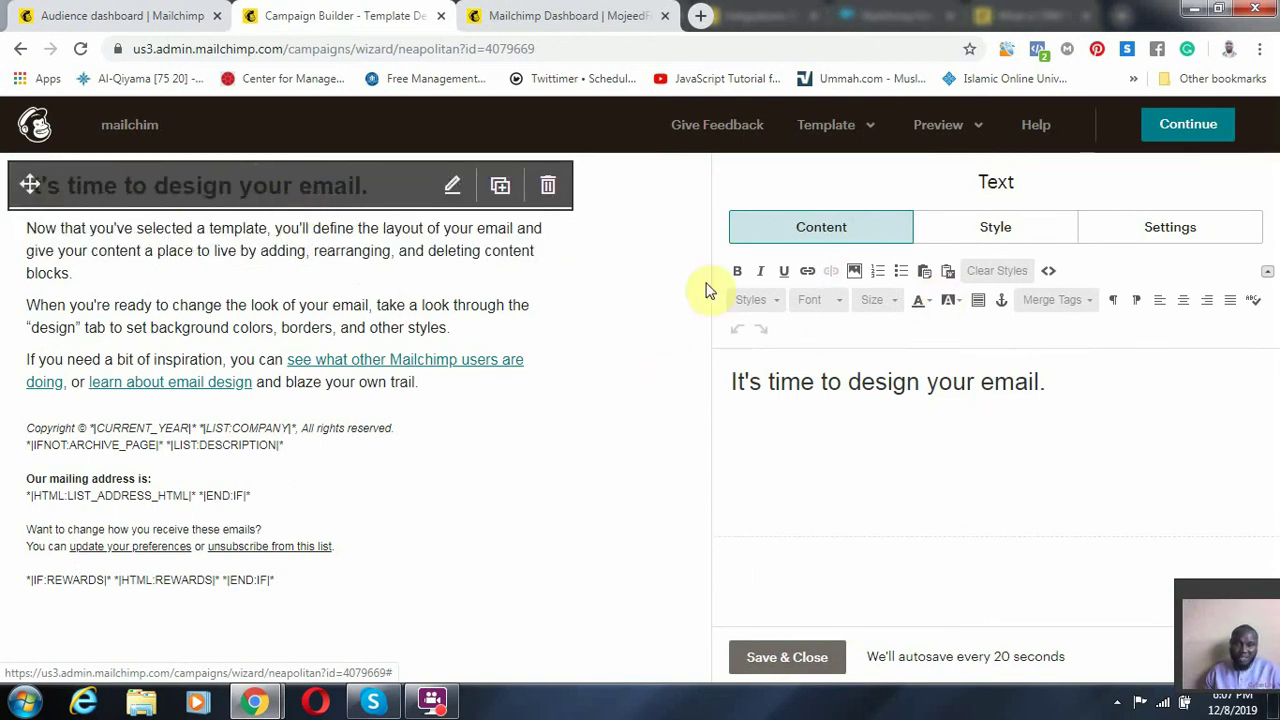
pyautogui.moveTo(1046, 381); pyautogui.dragTo(686, 374)
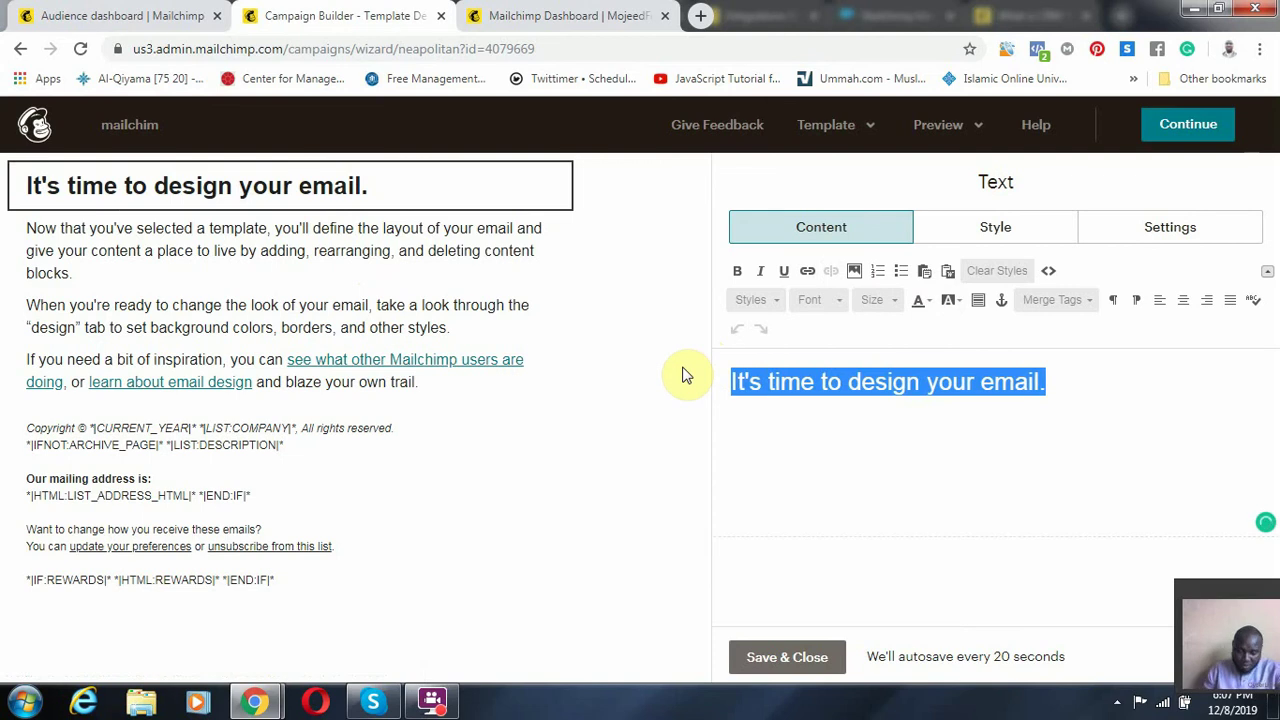
pyautogui.click(854, 272)
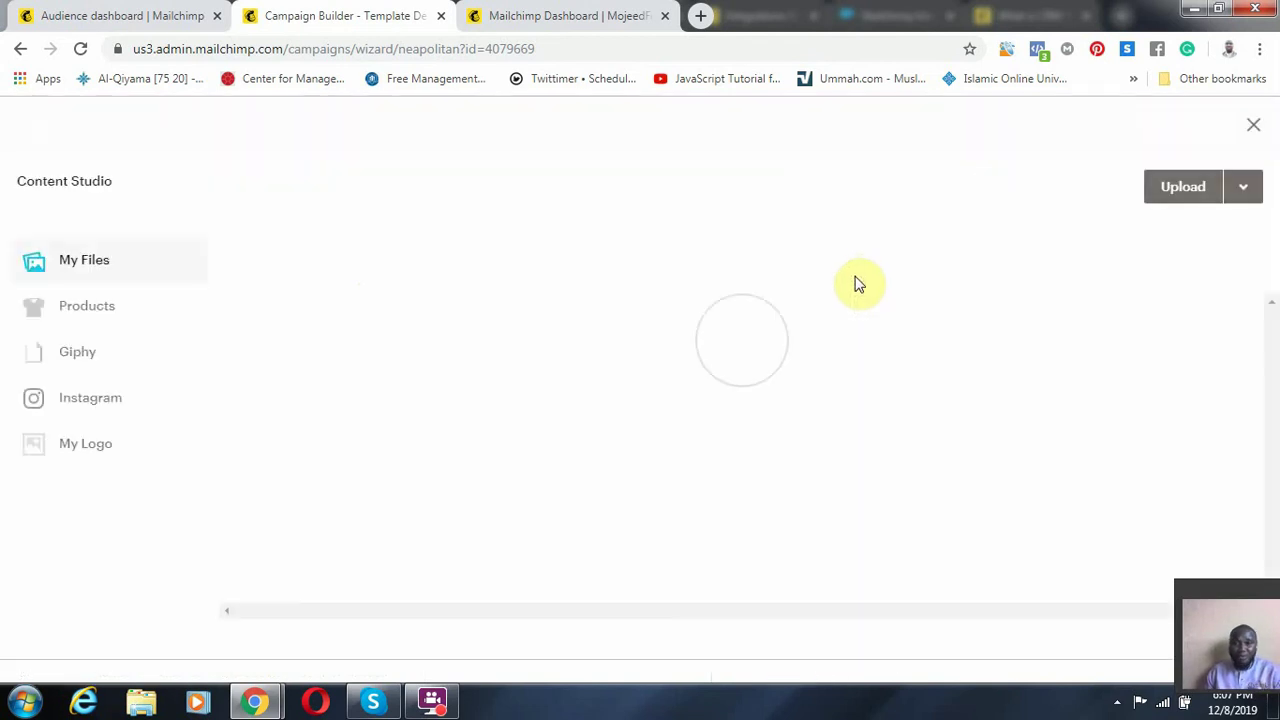
pyautogui.scroll(-3, 835, 385)
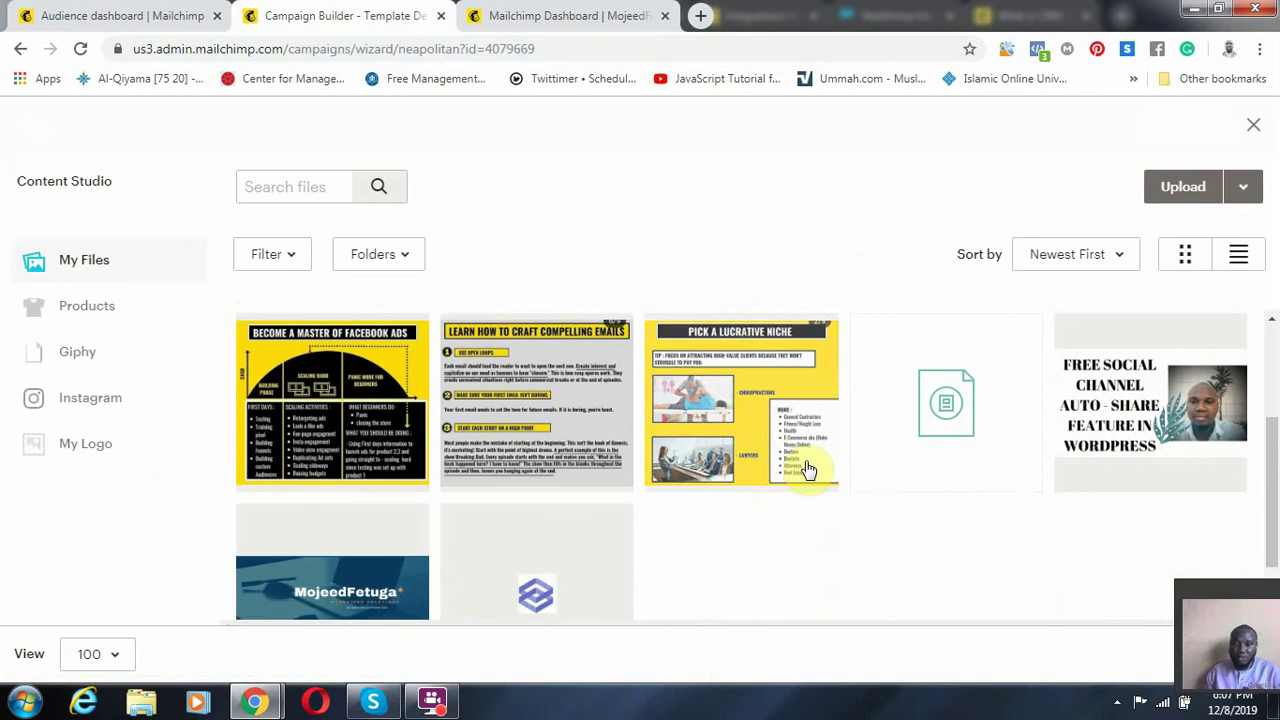
pyautogui.click(340, 548)
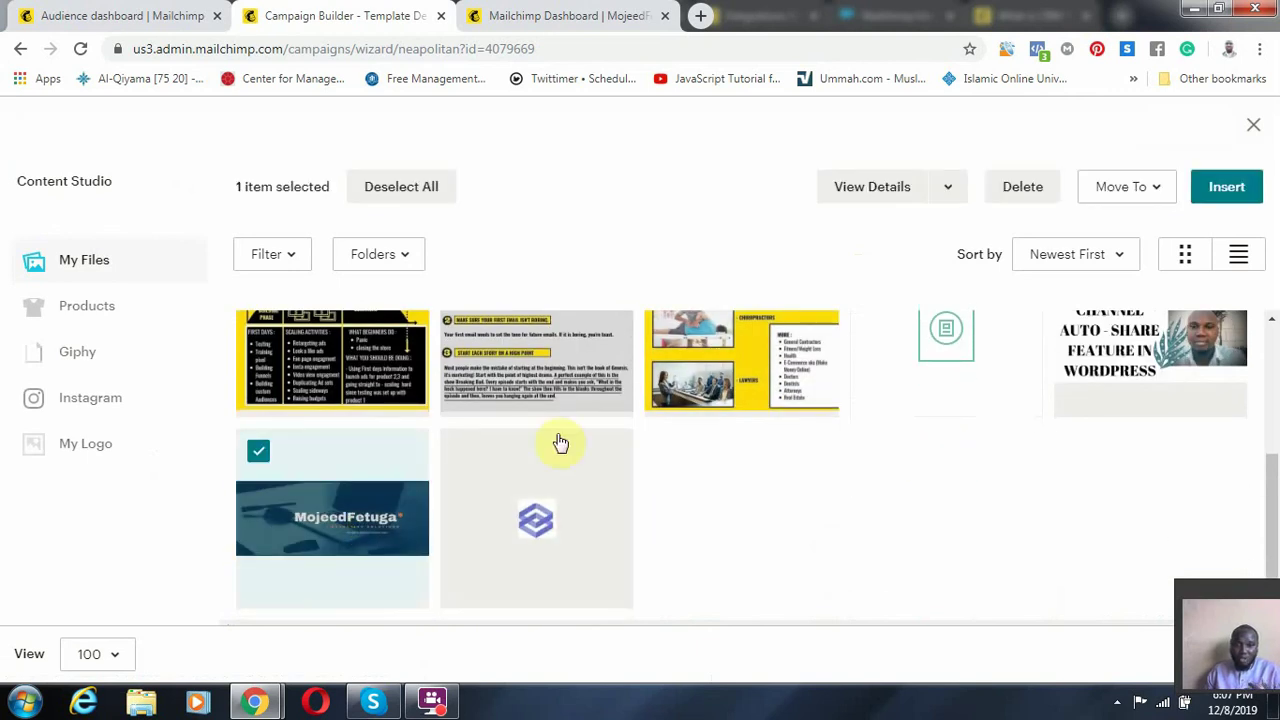
pyautogui.click(1230, 188)
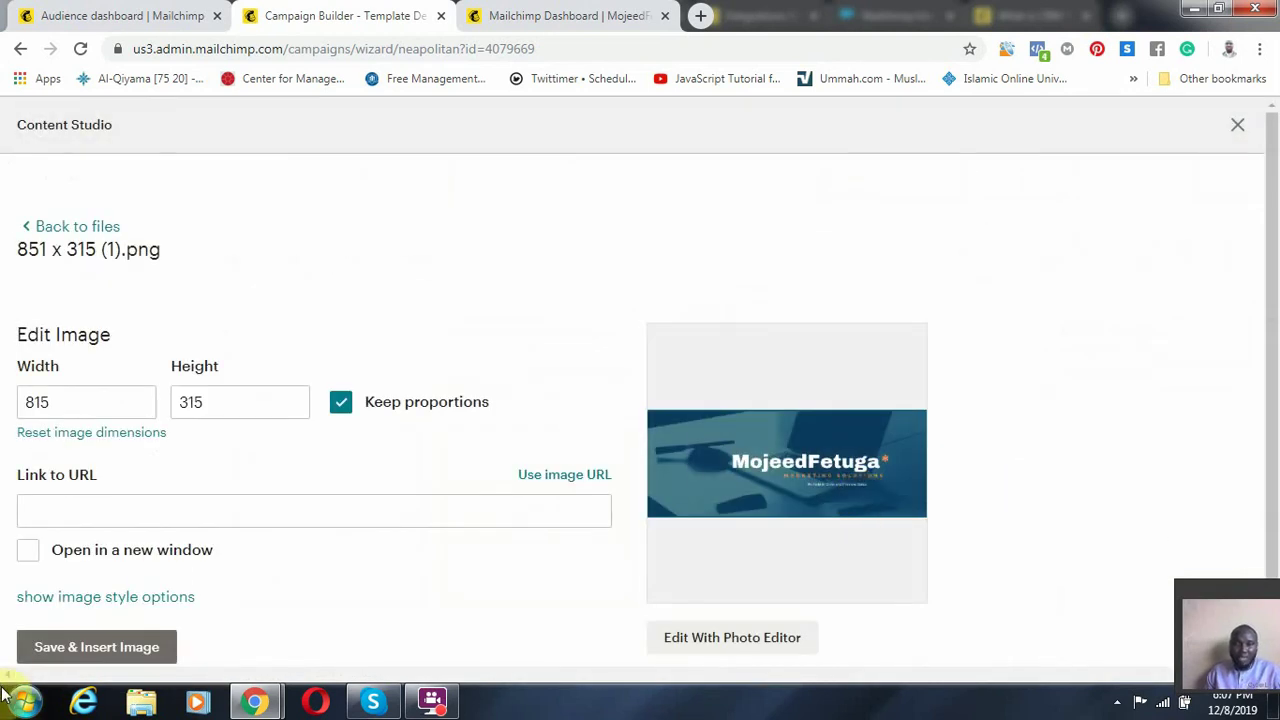
pyautogui.click(64, 648)
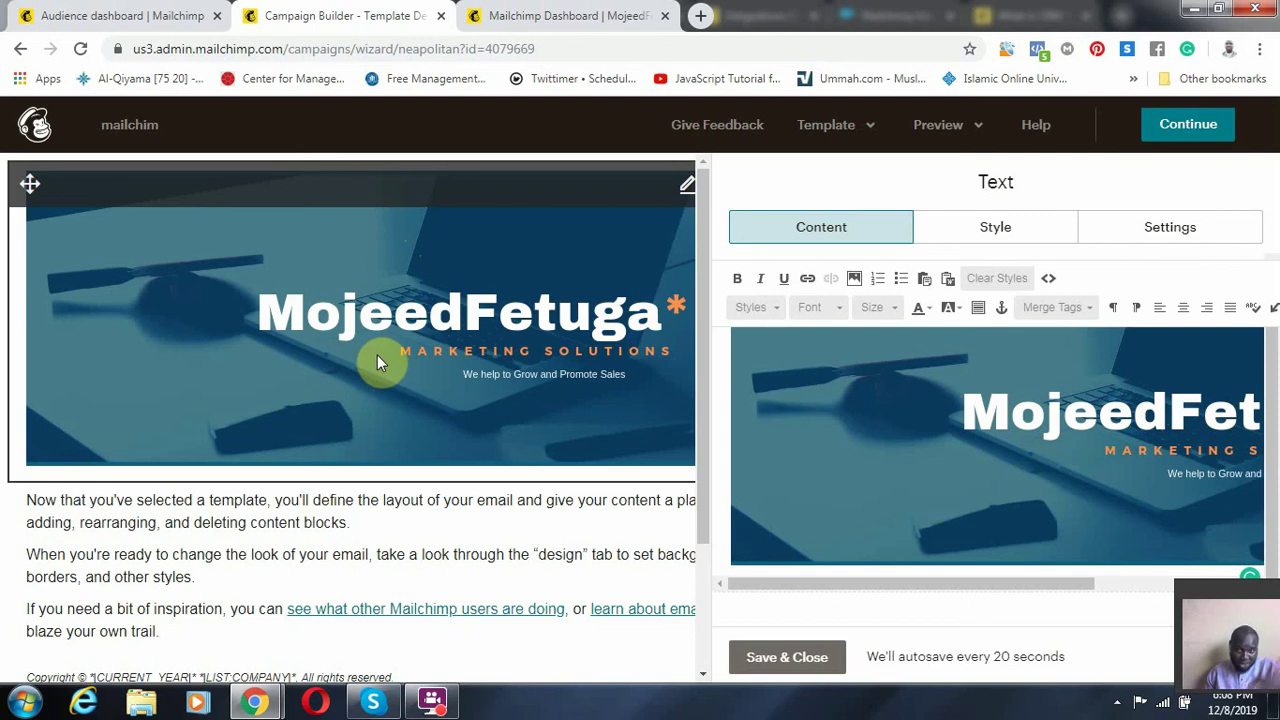
# - Replace all placeholder text in the body text block below the banner with "Hello" and bring up the available merge tags
pyautogui.scroll(-2, 272, 528)
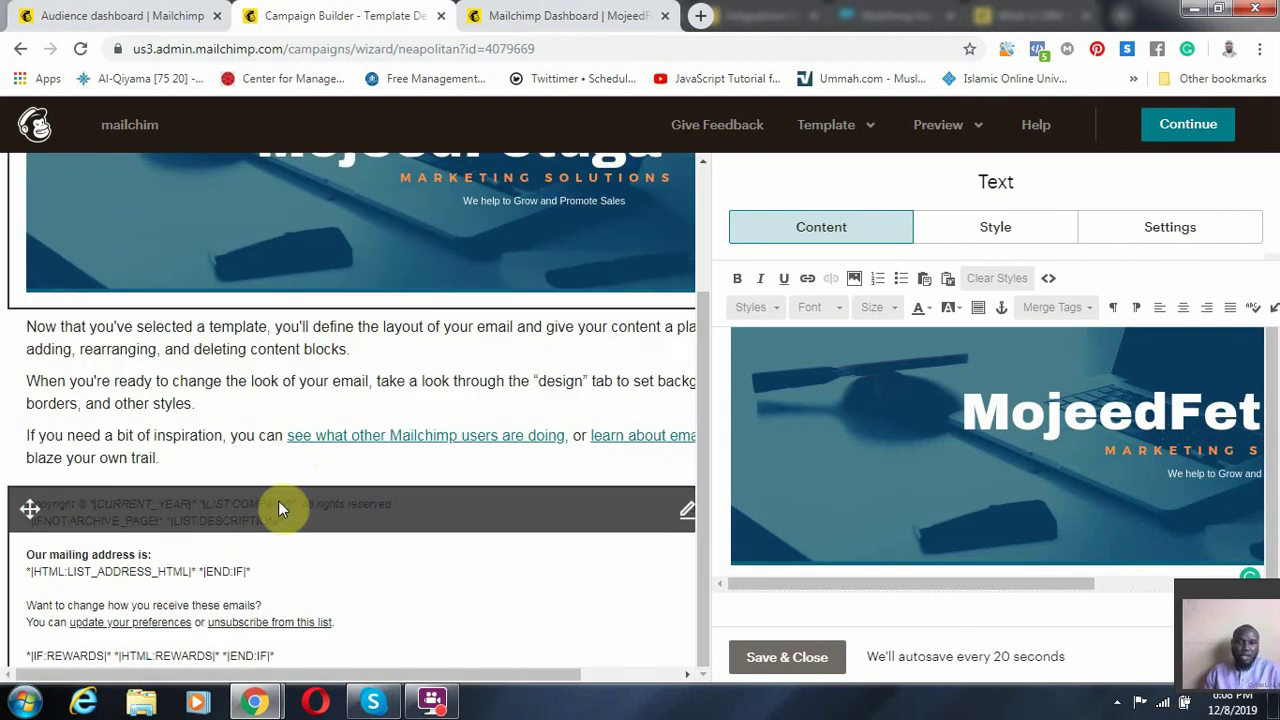
pyautogui.click(360, 384)
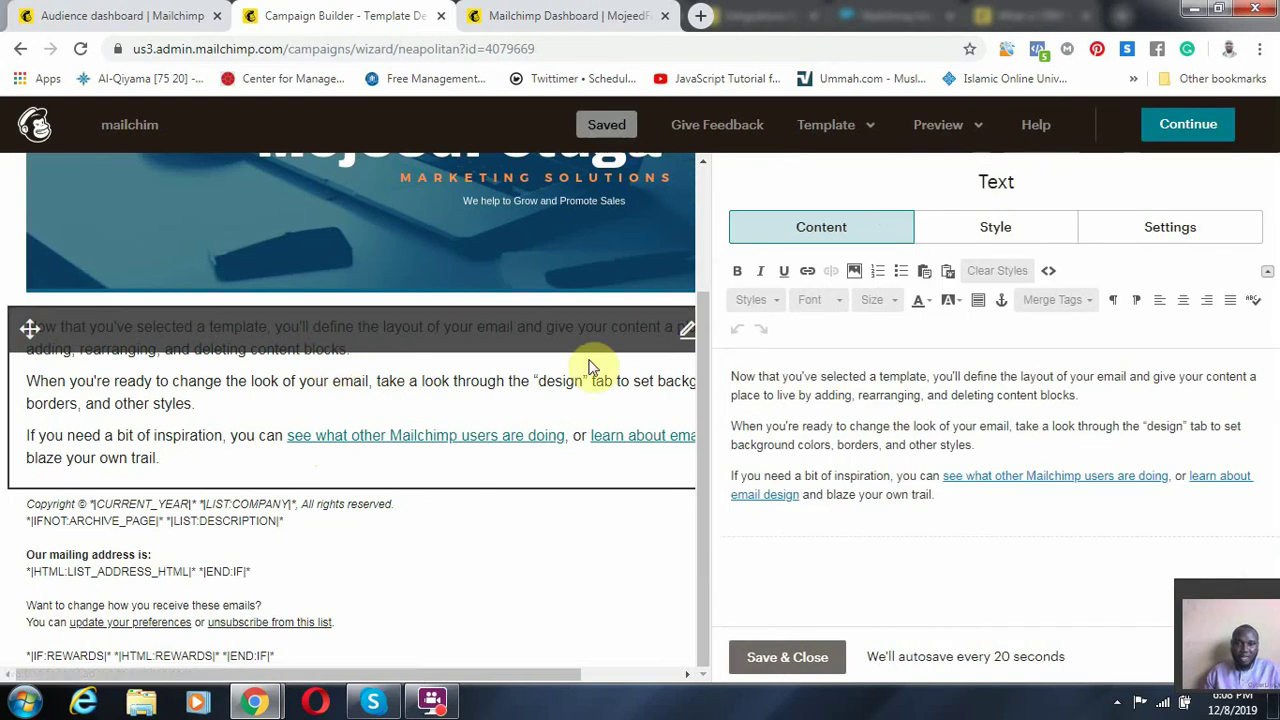
pyautogui.hotkey('ctrl', 'a')
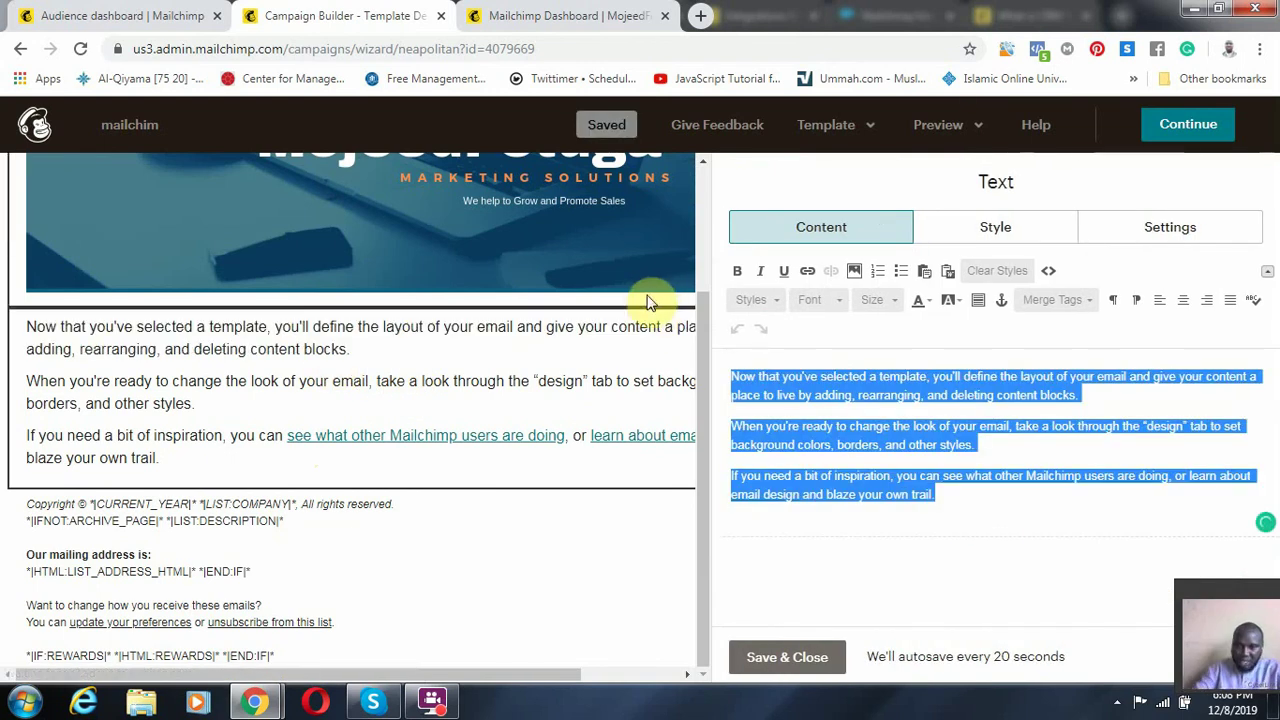
pyautogui.press('Delete')
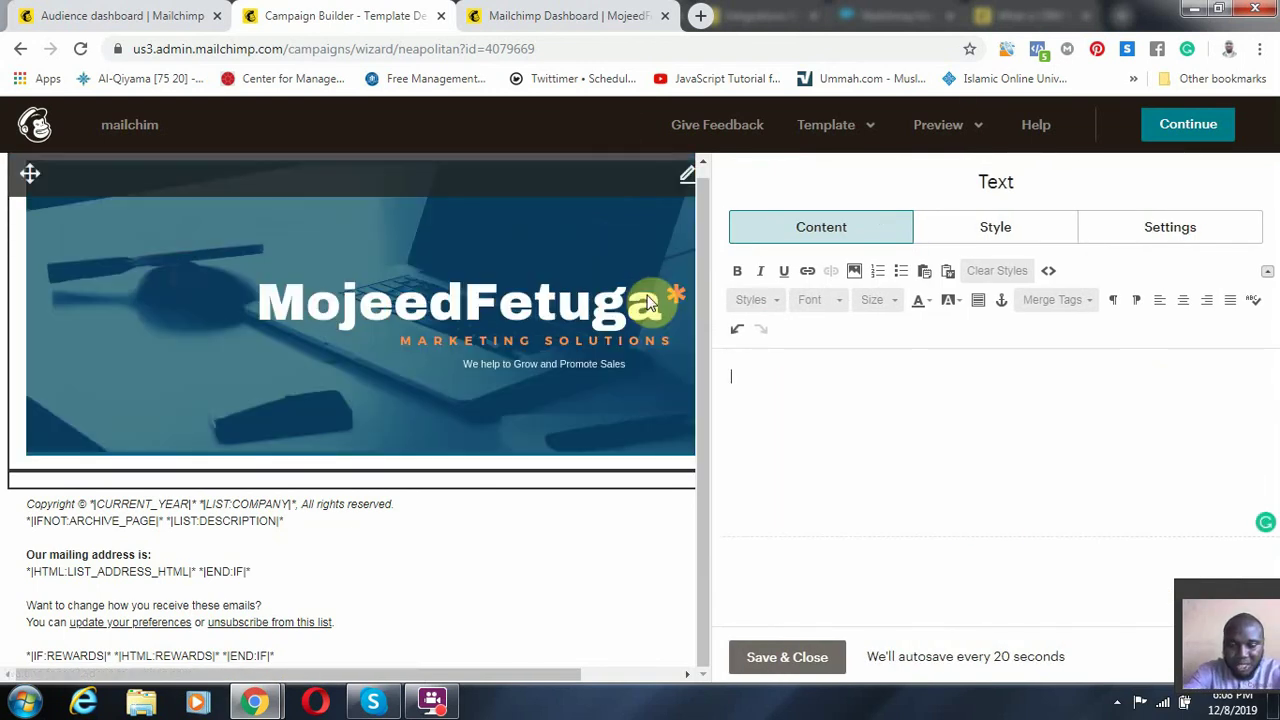
pyautogui.write('Hello')
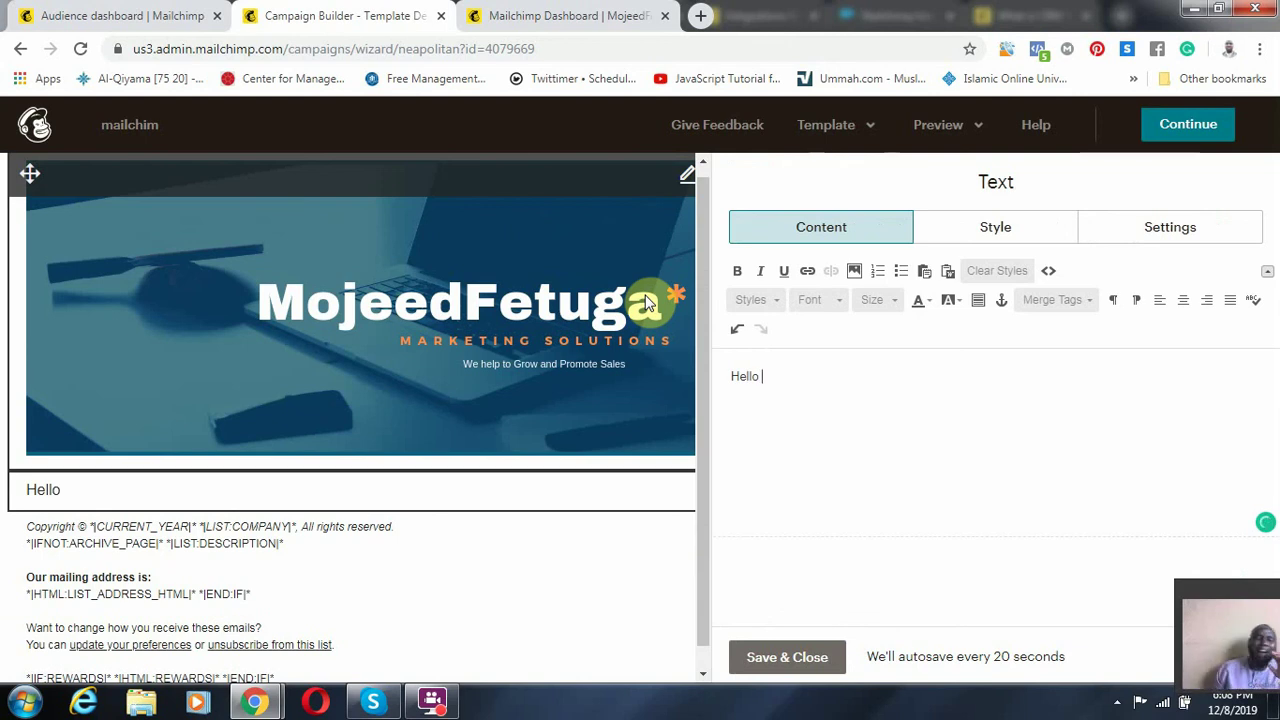
pyautogui.click(1063, 306)
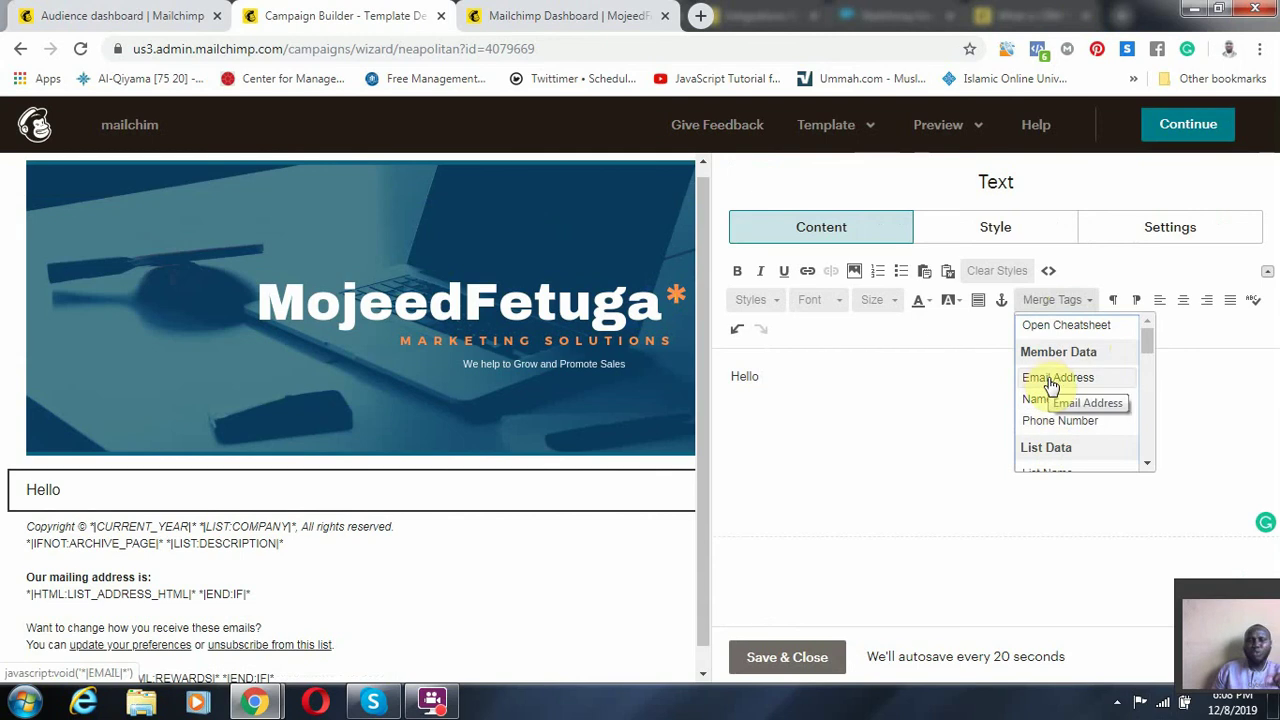
# - Open the audience fields and *|MERGE|* tags page in the audience settings and examine the tag assigned to each field
pyautogui.click(90, 15)
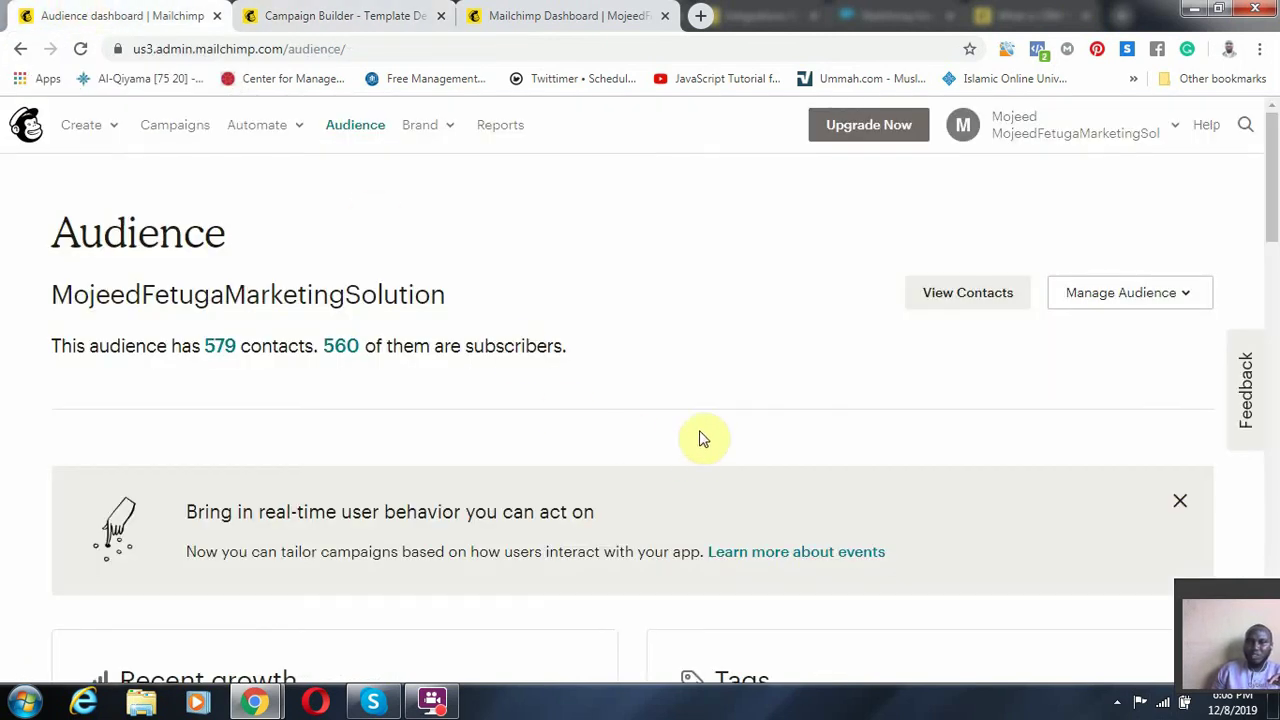
pyautogui.scroll(-1, 703, 438)
pyautogui.click(1132, 202)
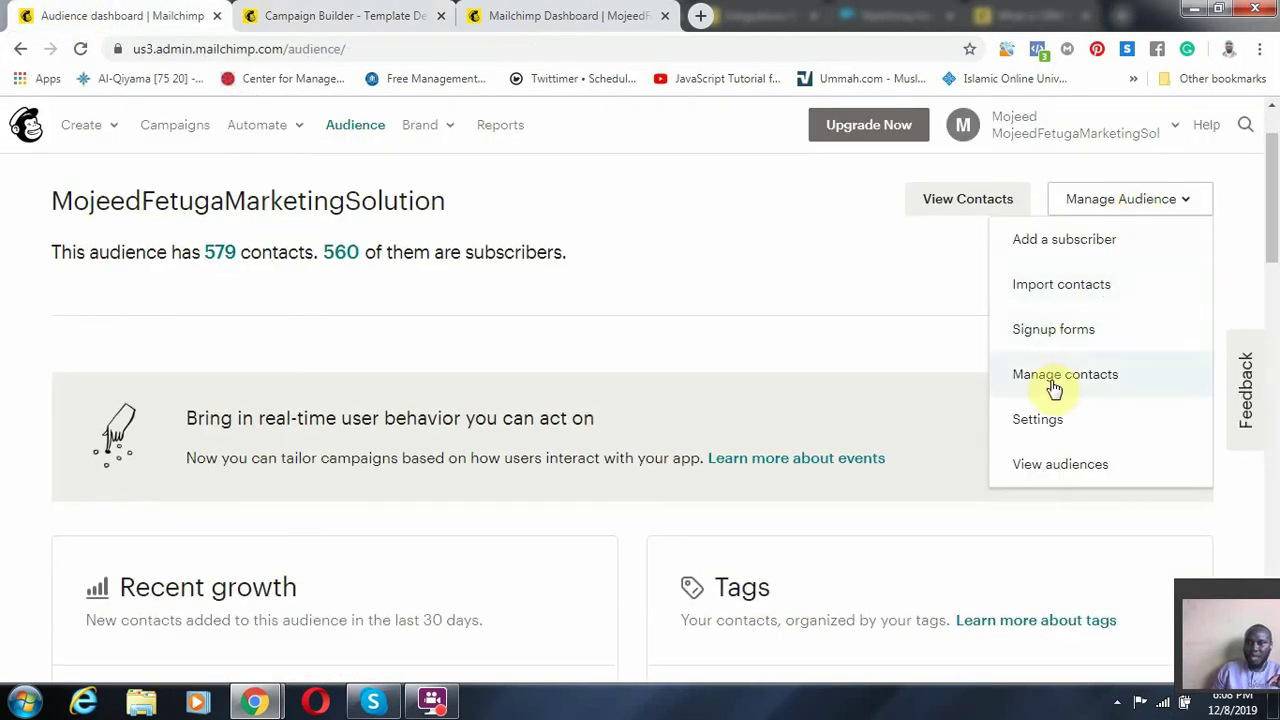
pyautogui.click(1058, 424)
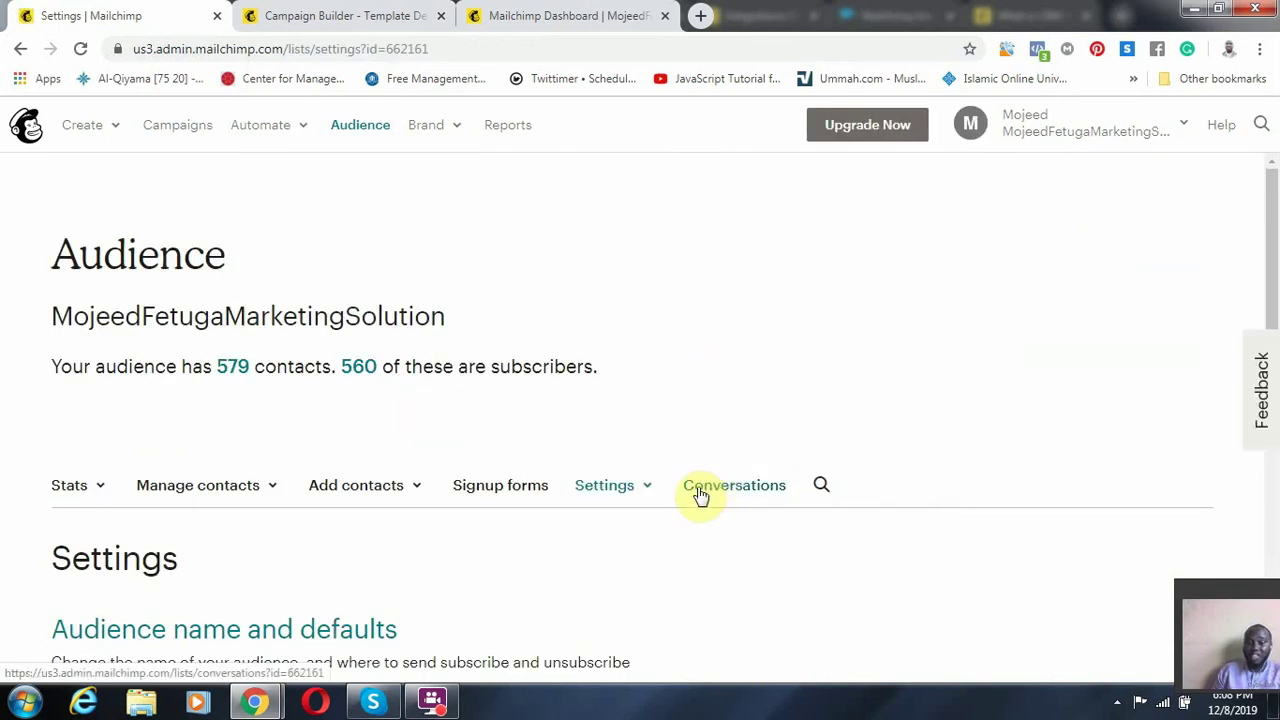
pyautogui.scroll(-4, 690, 488)
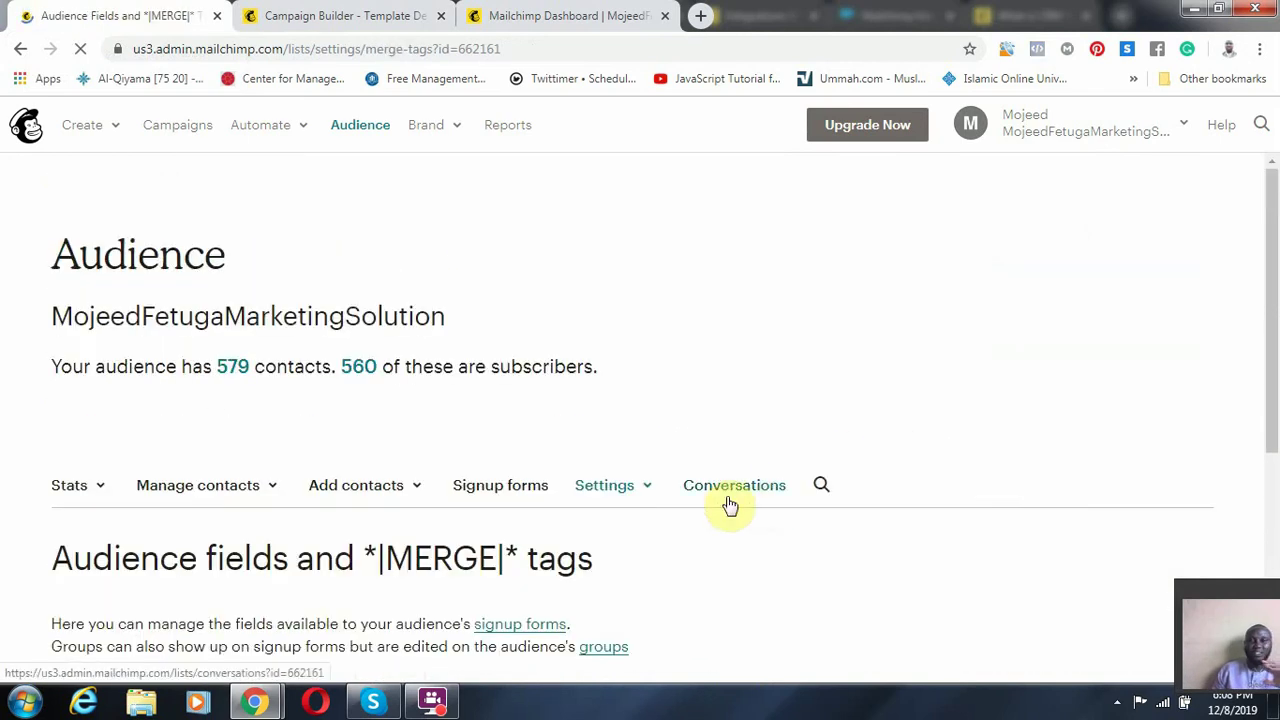
pyautogui.scroll(-3, 708, 506)
pyautogui.scroll(-1, 690, 505)
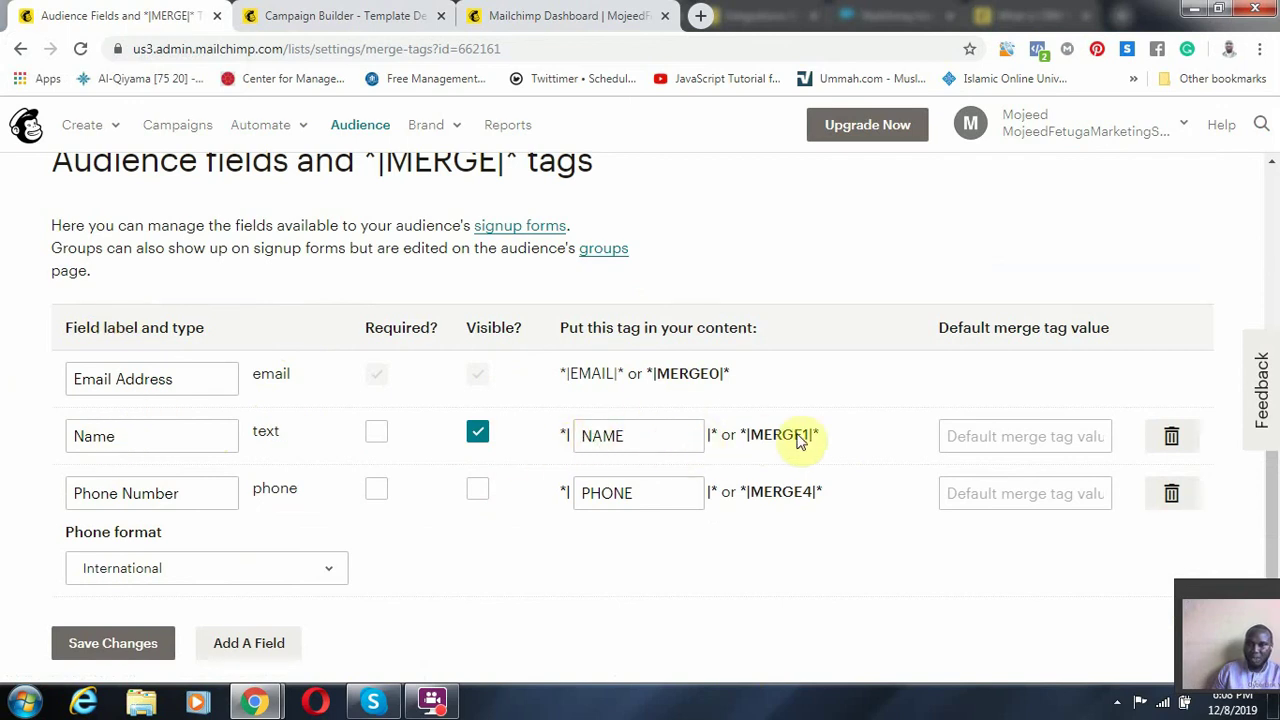
# - Return to the campaign's text block and insert the Name merge tag after "Hello"
pyautogui.click(278, 12)
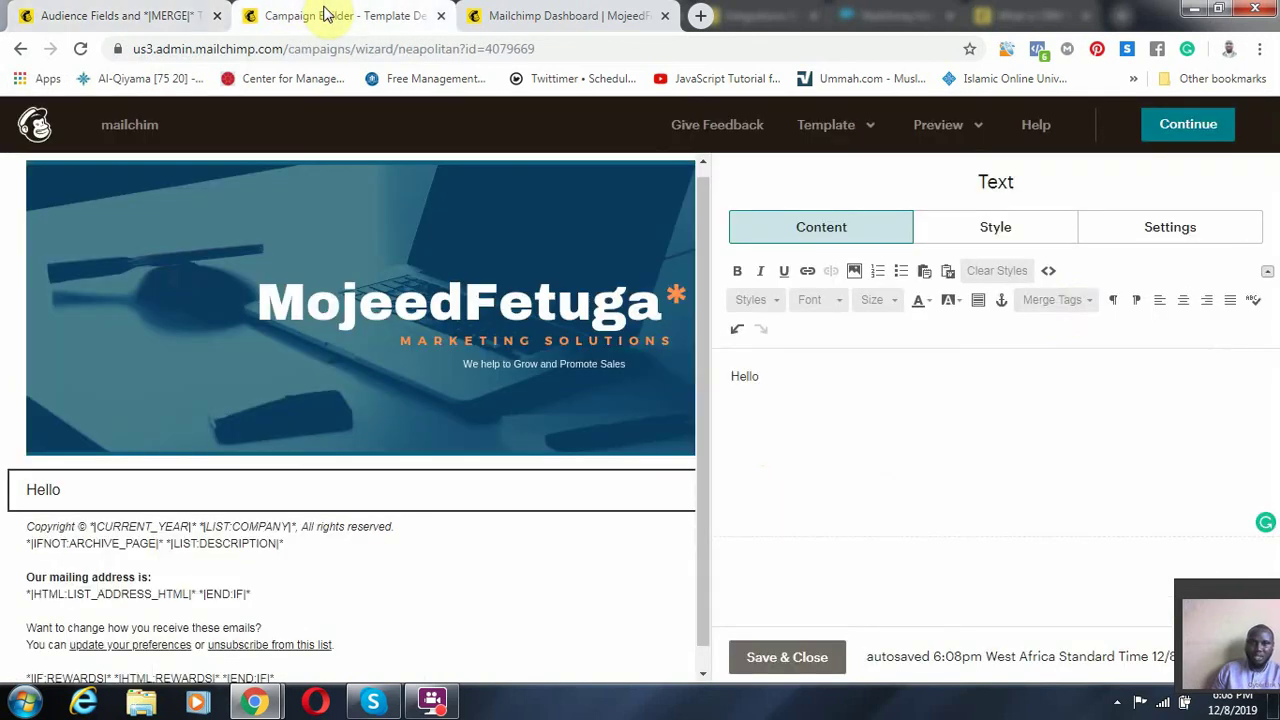
pyautogui.click(1075, 302)
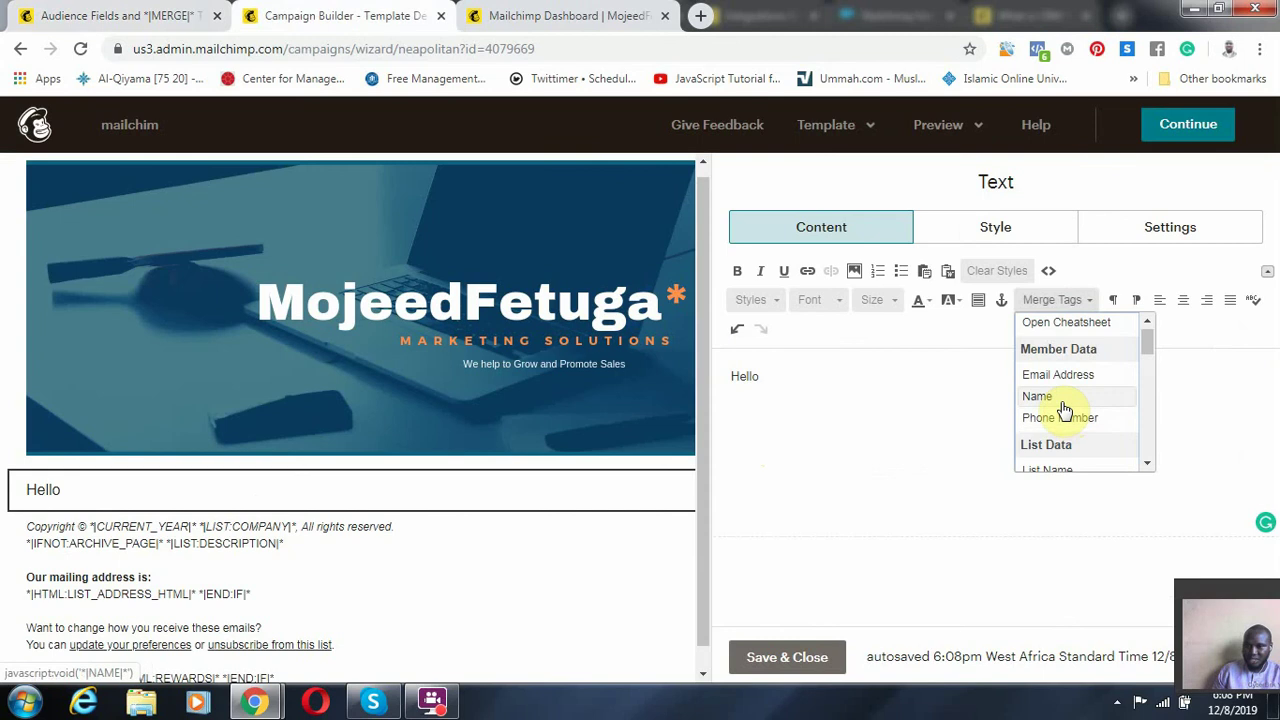
pyautogui.click(1038, 397)
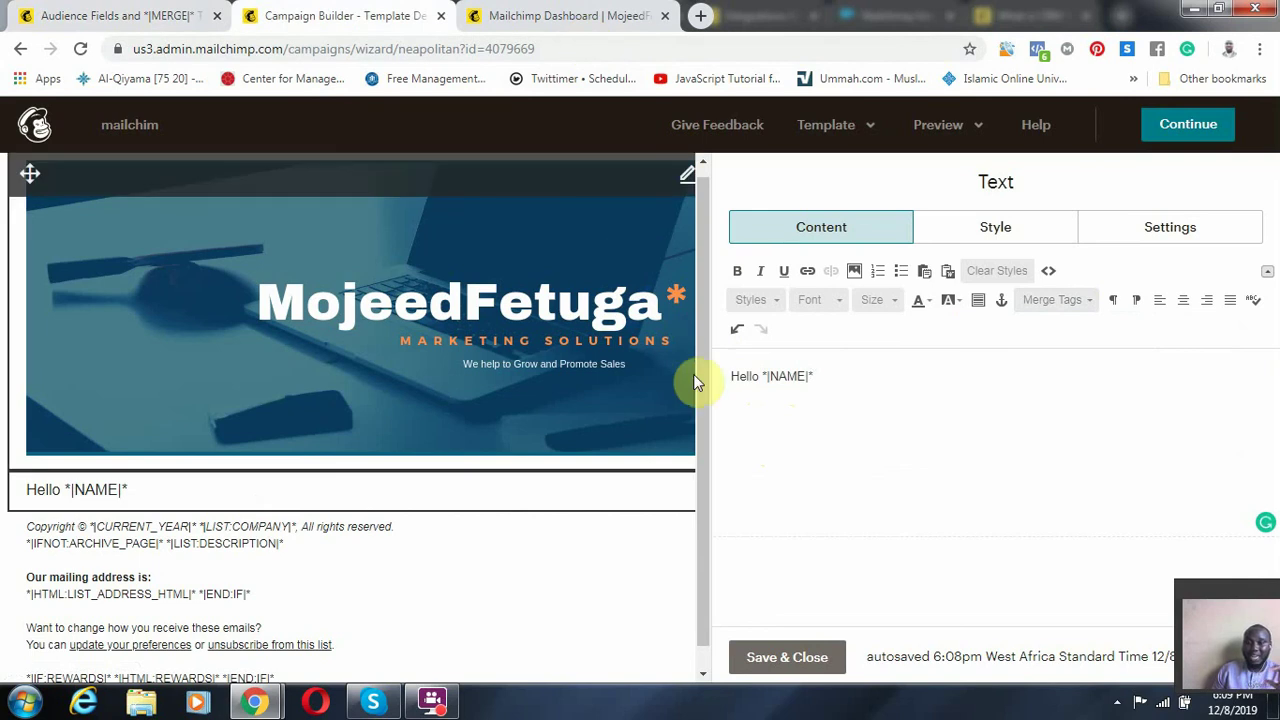
pyautogui.moveTo(32, 510)
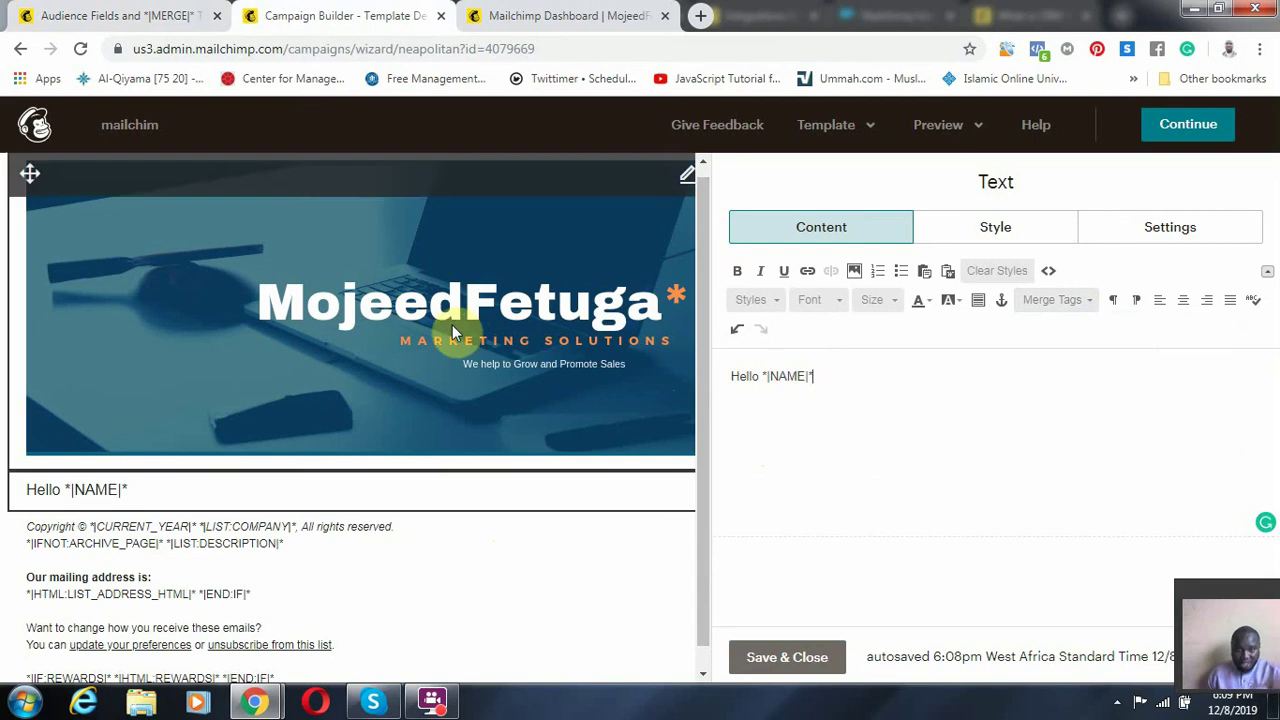
# - Set the default From name in the audience's name and campaign defaults to "MojeedFetuga Marketing Solution" and save the settings
pyautogui.click(110, 15)
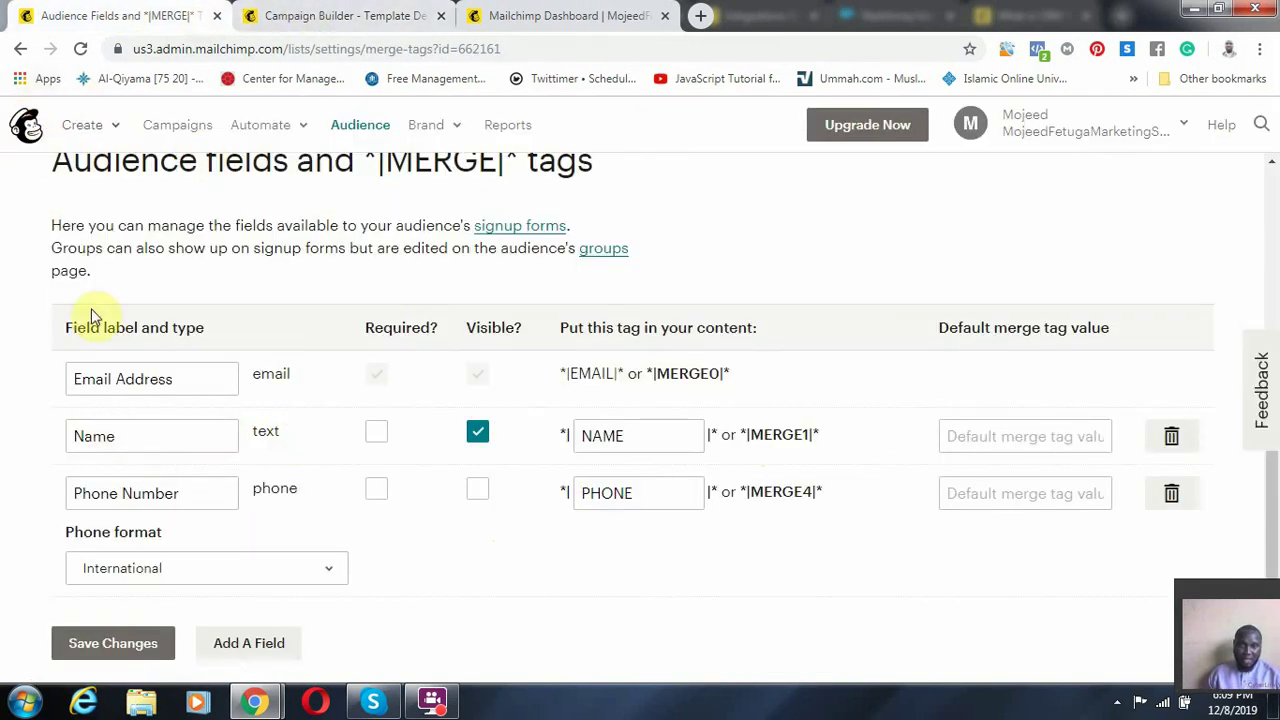
pyautogui.click(20, 50)
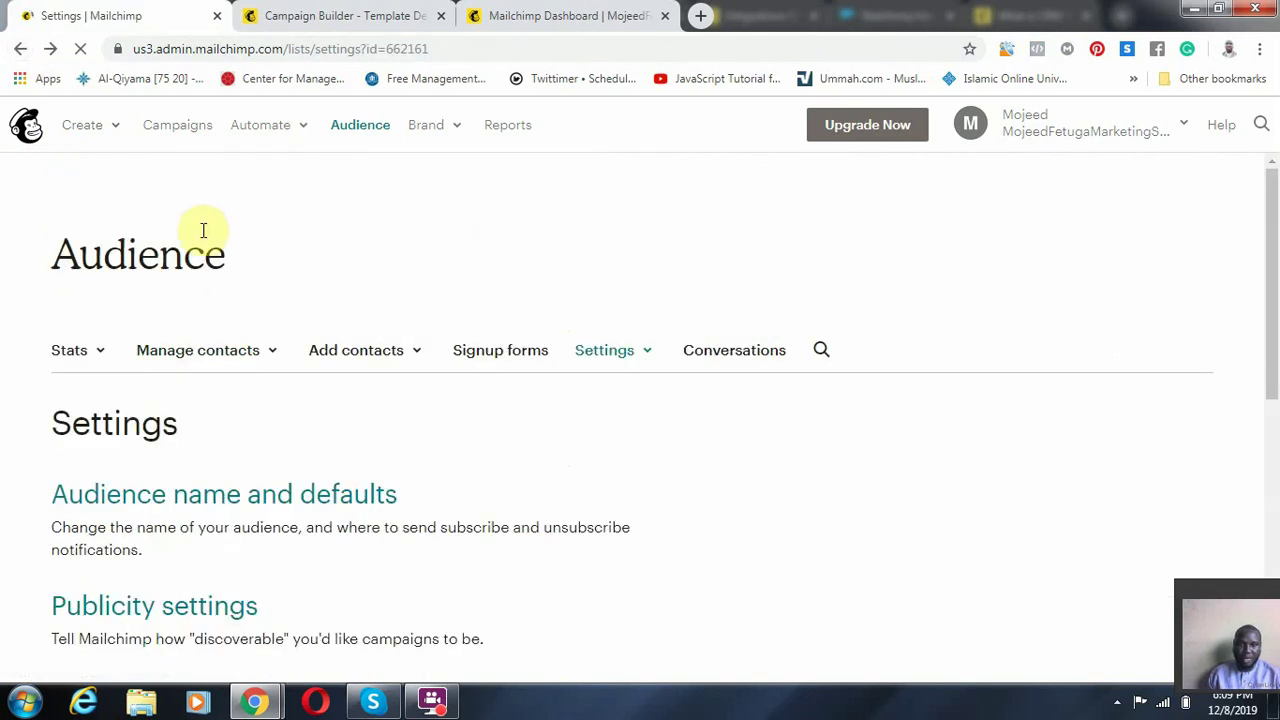
pyautogui.scroll(-6, 174, 466)
pyautogui.scroll(2, 289, 426)
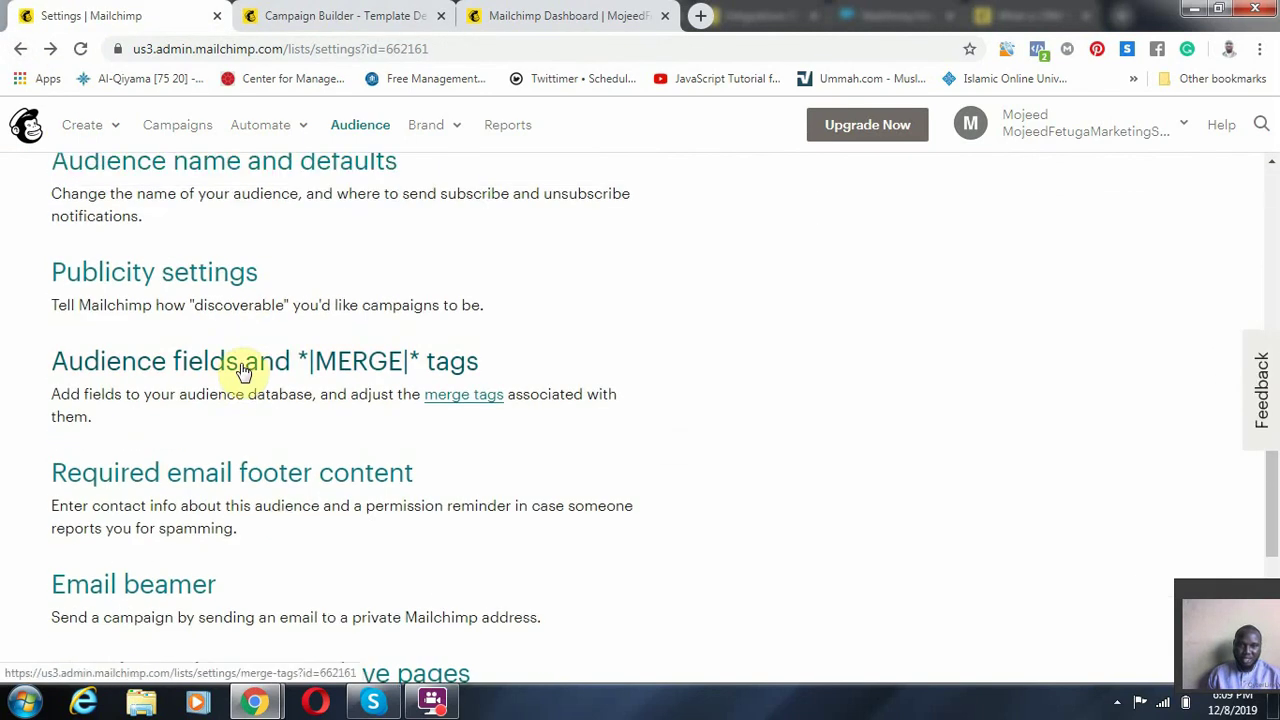
pyautogui.scroll(3, 245, 370)
pyautogui.click(200, 443)
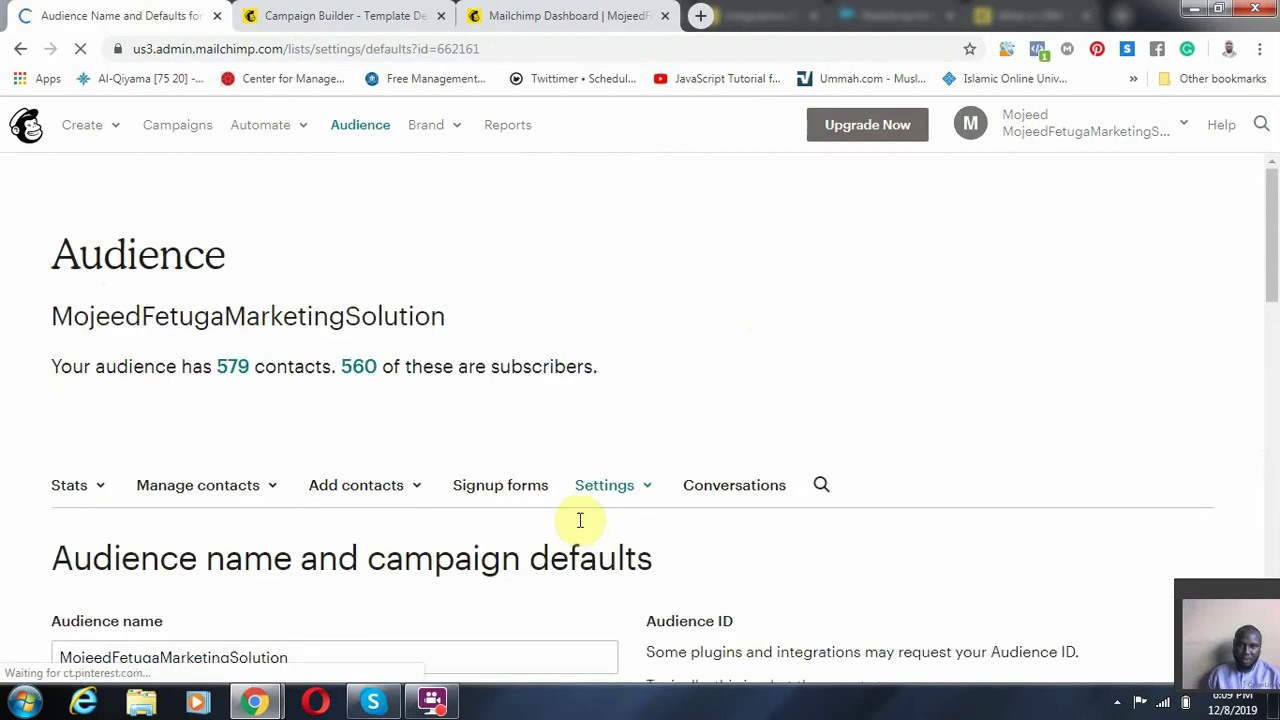
pyautogui.scroll(-13, 569, 511)
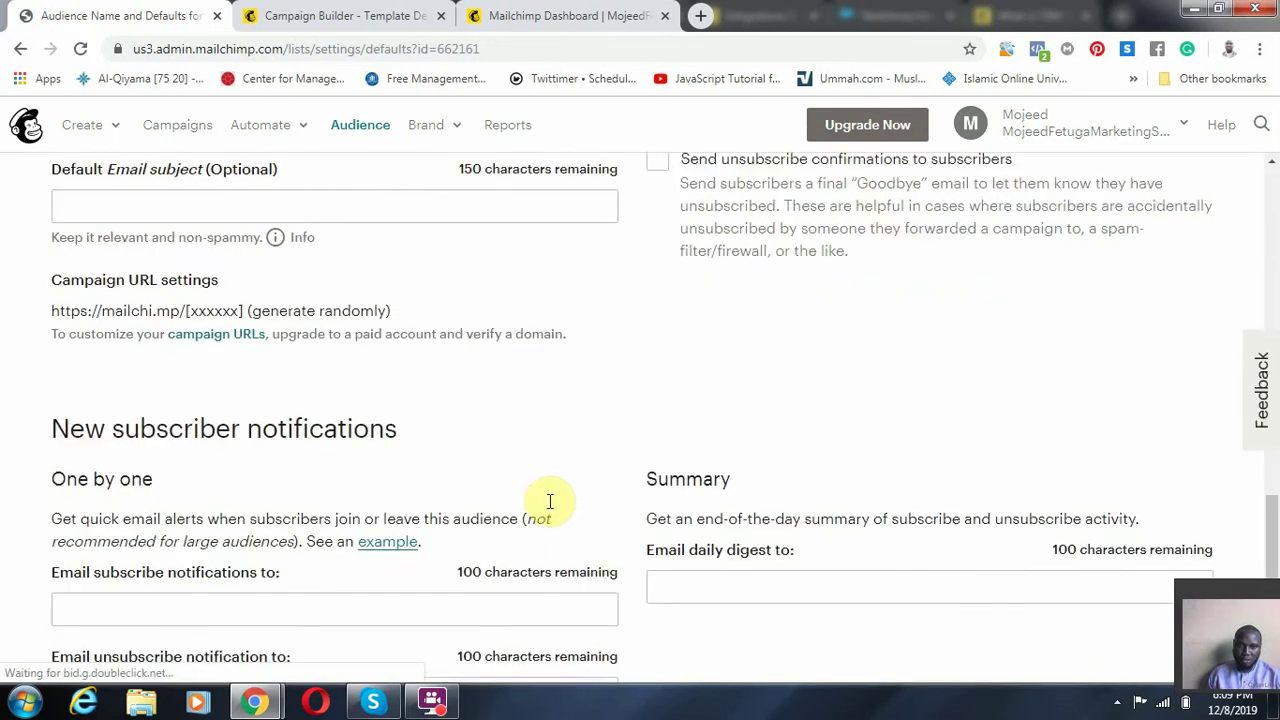
pyautogui.scroll(5, 549, 501)
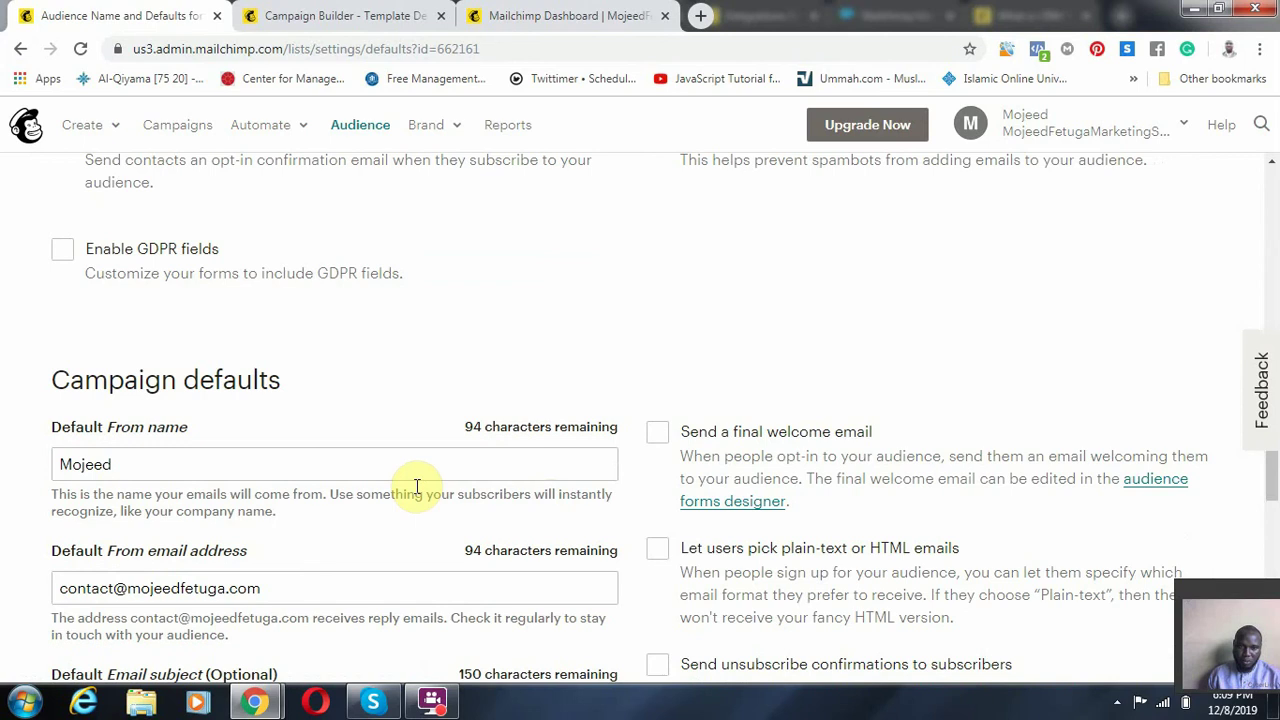
pyautogui.click(422, 470)
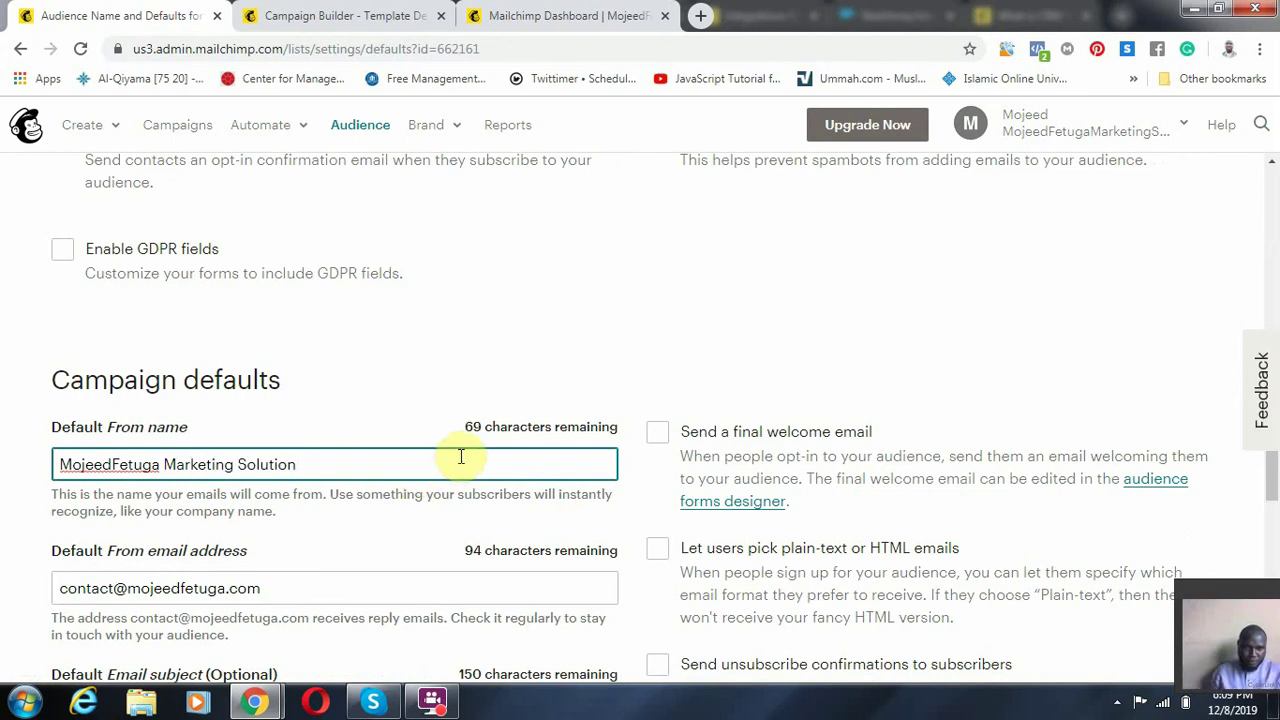
pyautogui.scroll(-7, 460, 460)
pyautogui.click(205, 620)
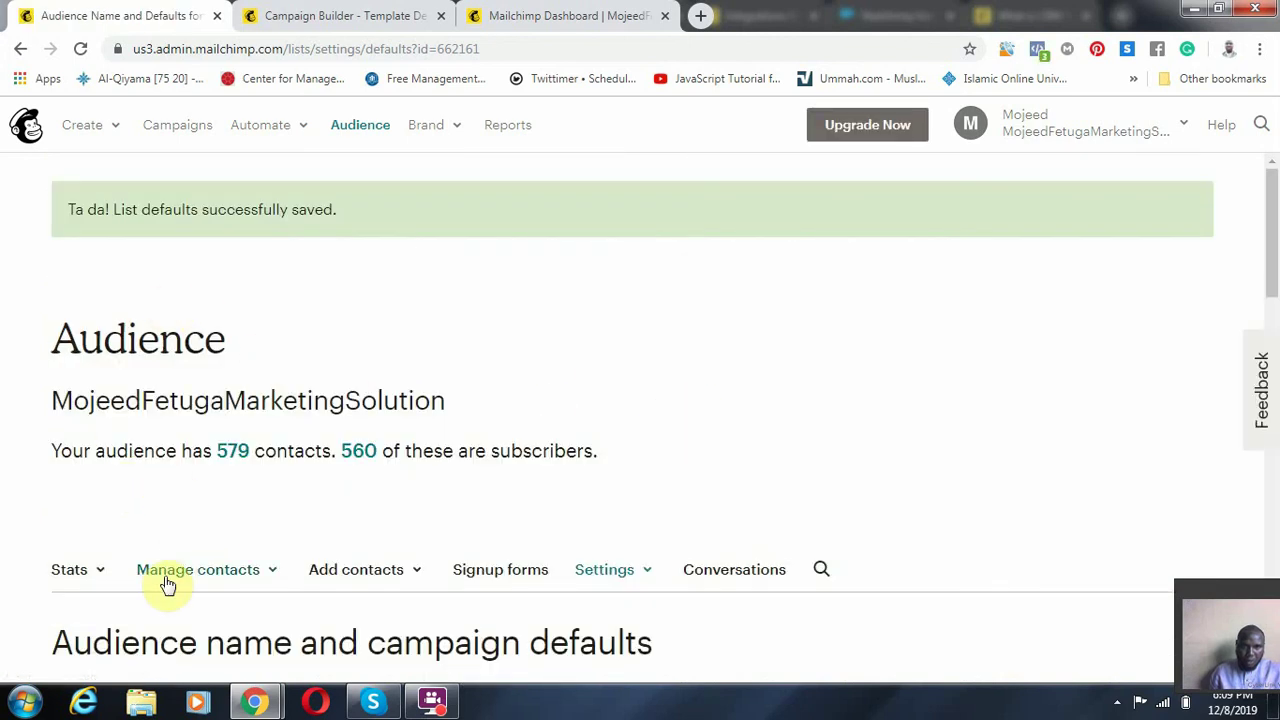
# - Open the audience's full contact list and examine the names stored in the Name column
pyautogui.click(231, 451)
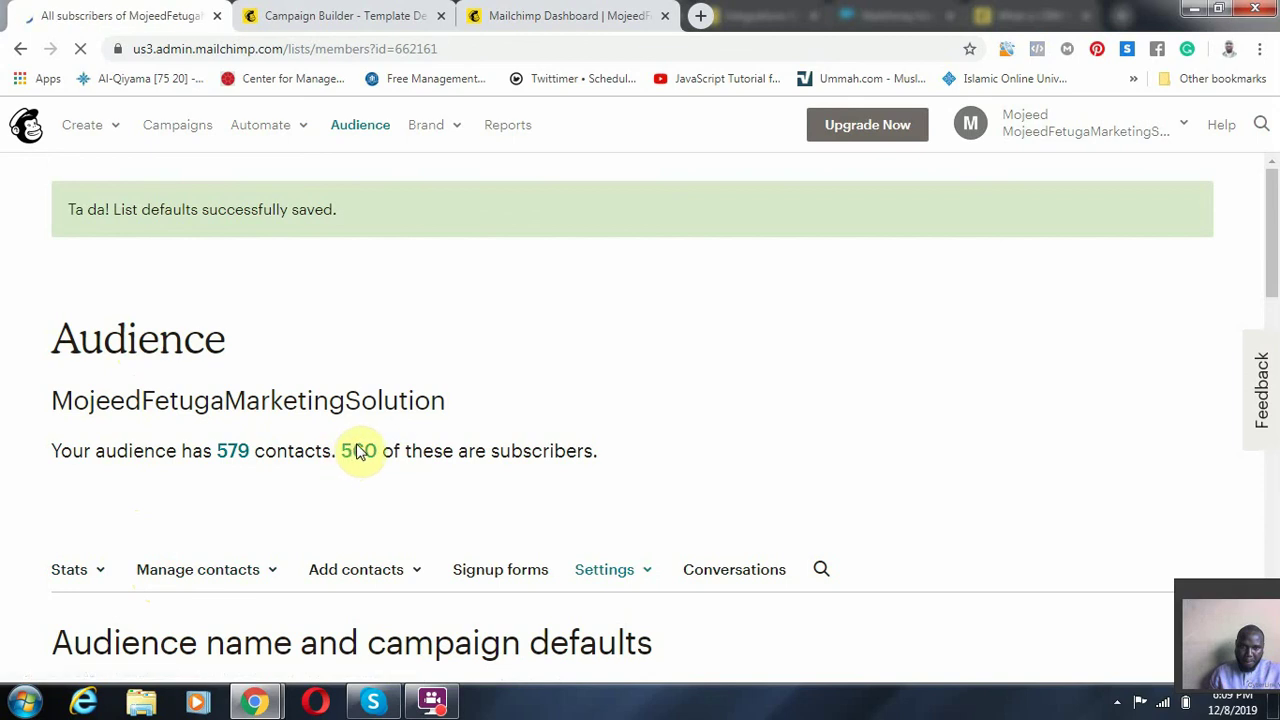
pyautogui.scroll(-1, 565, 518)
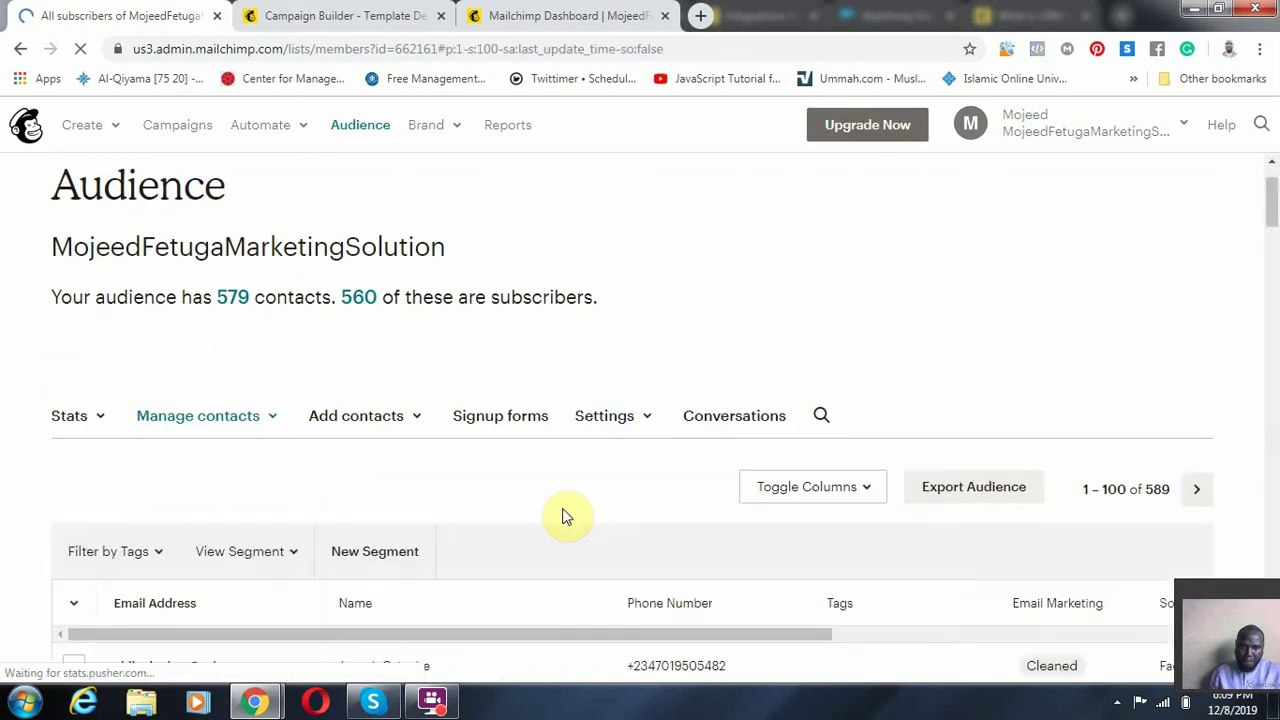
pyautogui.scroll(-3, 565, 518)
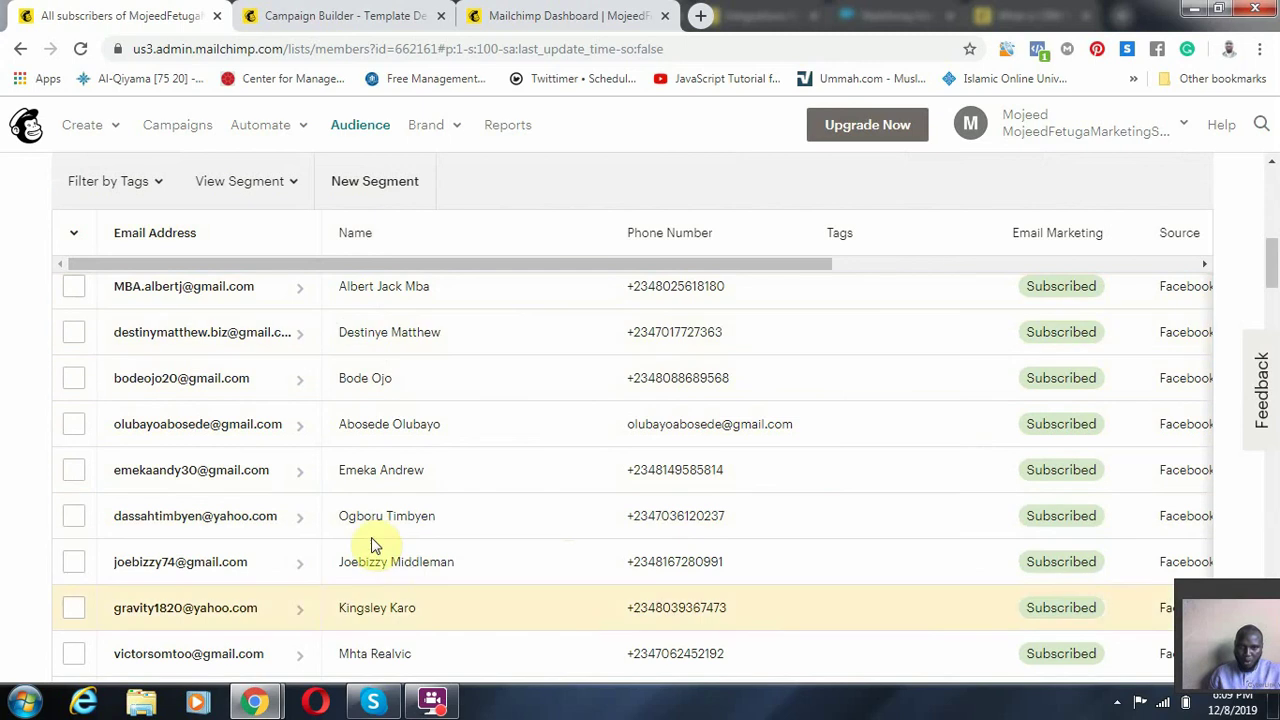
pyautogui.scroll(-1, 380, 505)
pyautogui.scroll(-10, 380, 500)
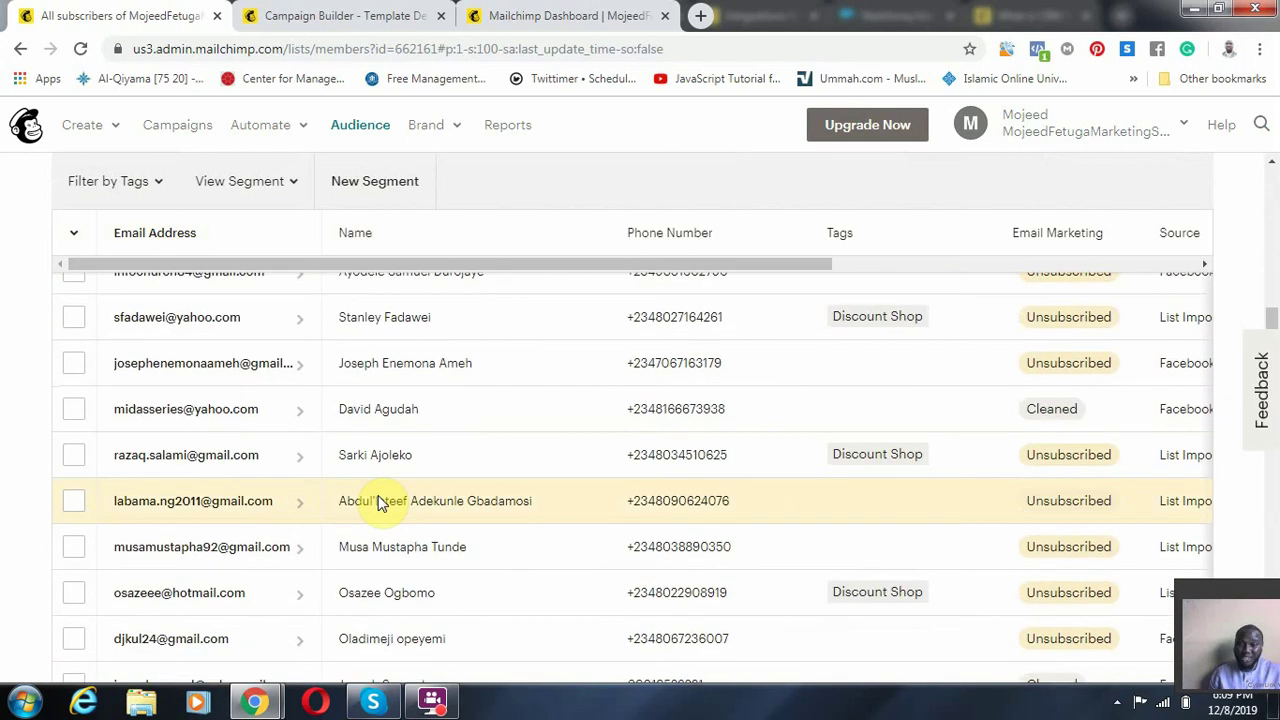
# - Return to the campaign's text block and add the line "This is for tutorial purposes" below the greeting, followed by a line break
pyautogui.click(341, 18)
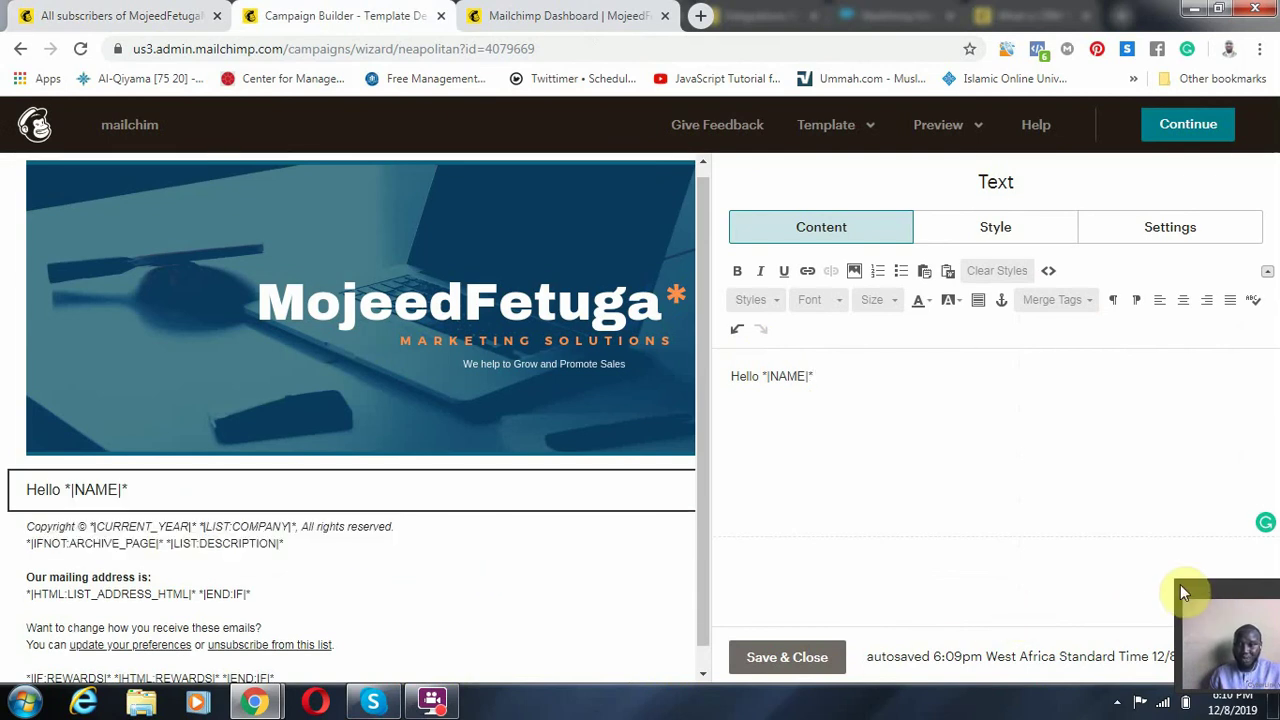
pyautogui.moveTo(1180, 585); pyautogui.dragTo(1077, 506)
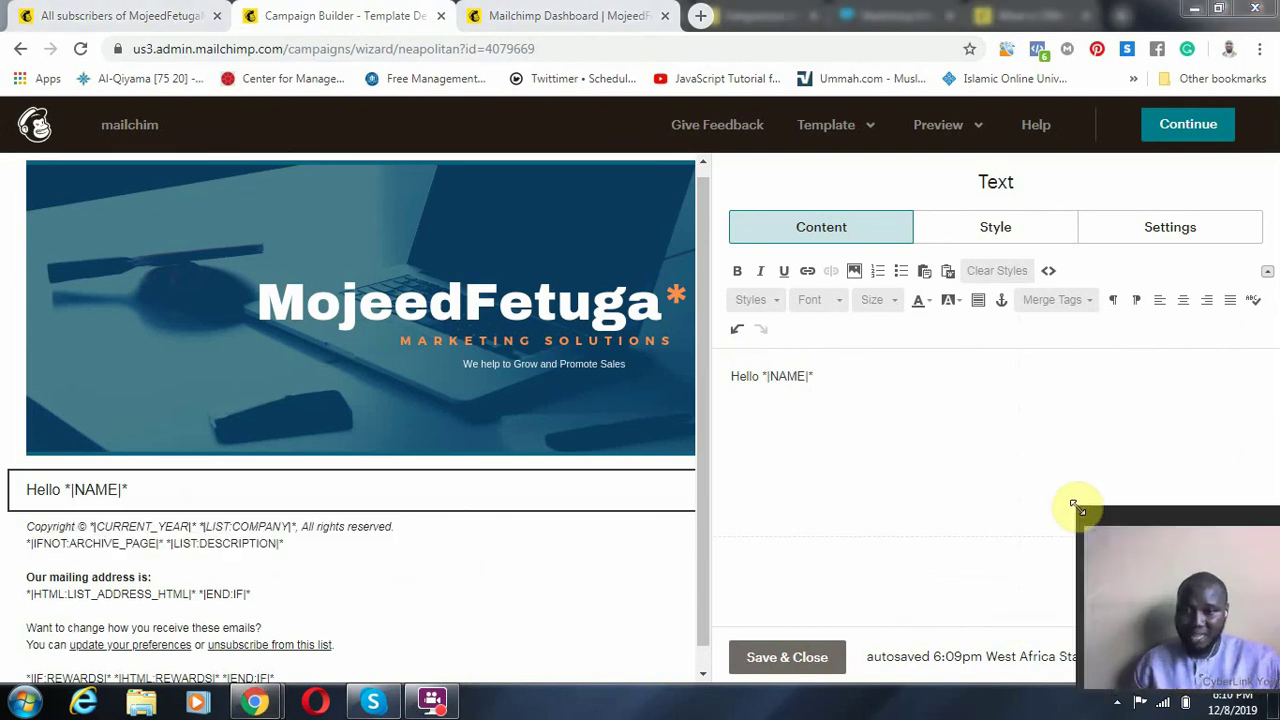
pyautogui.click(857, 420)
pyautogui.press('Return')
pyautogui.press('Return')
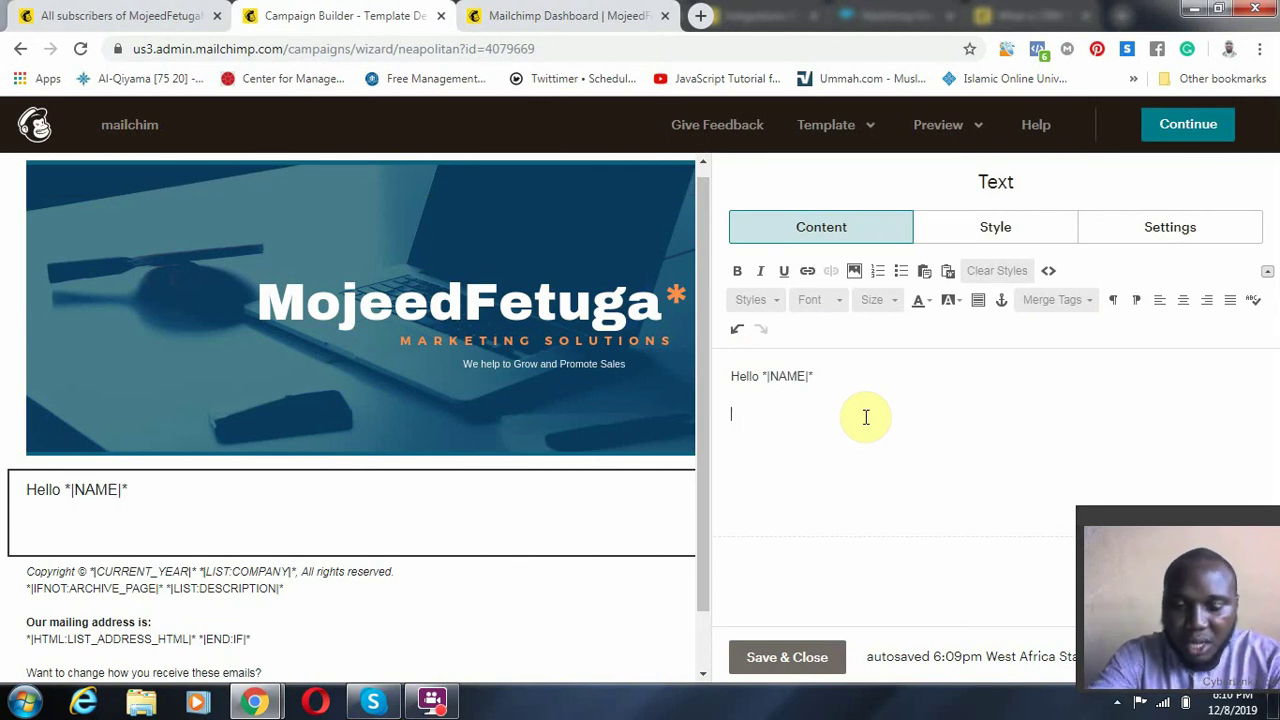
pyautogui.write('This ')
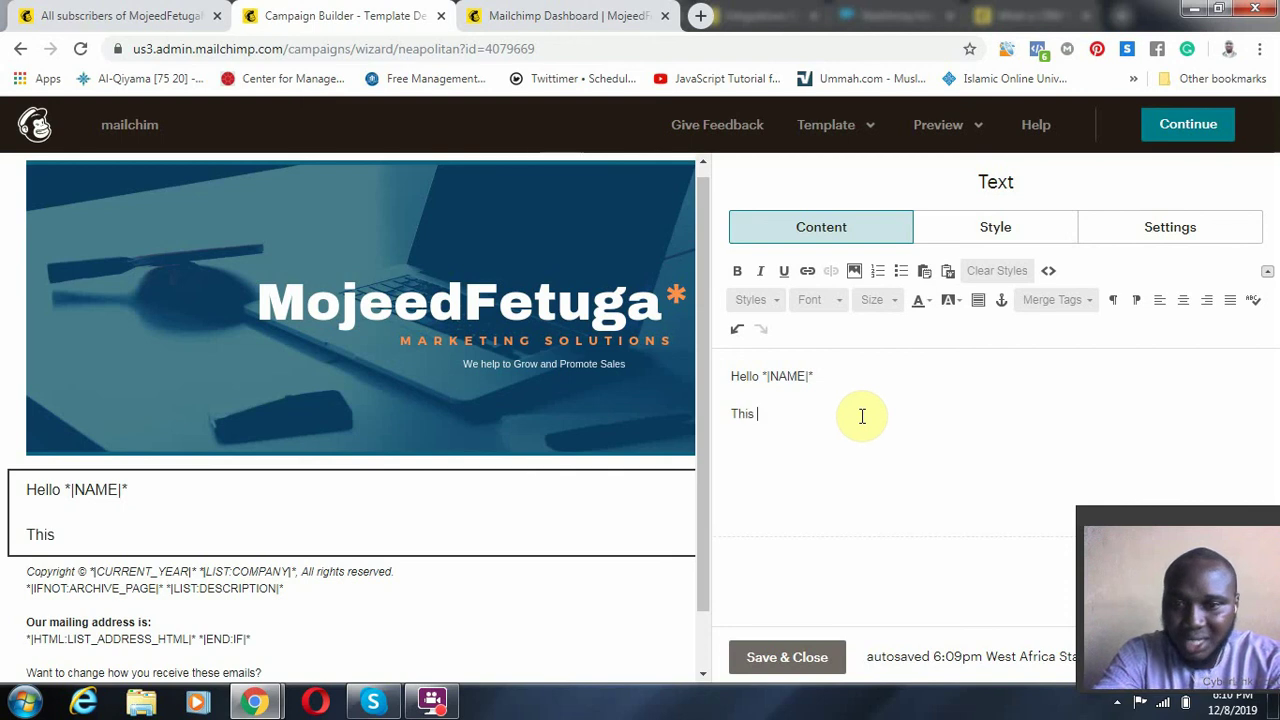
pyautogui.write('is for ')
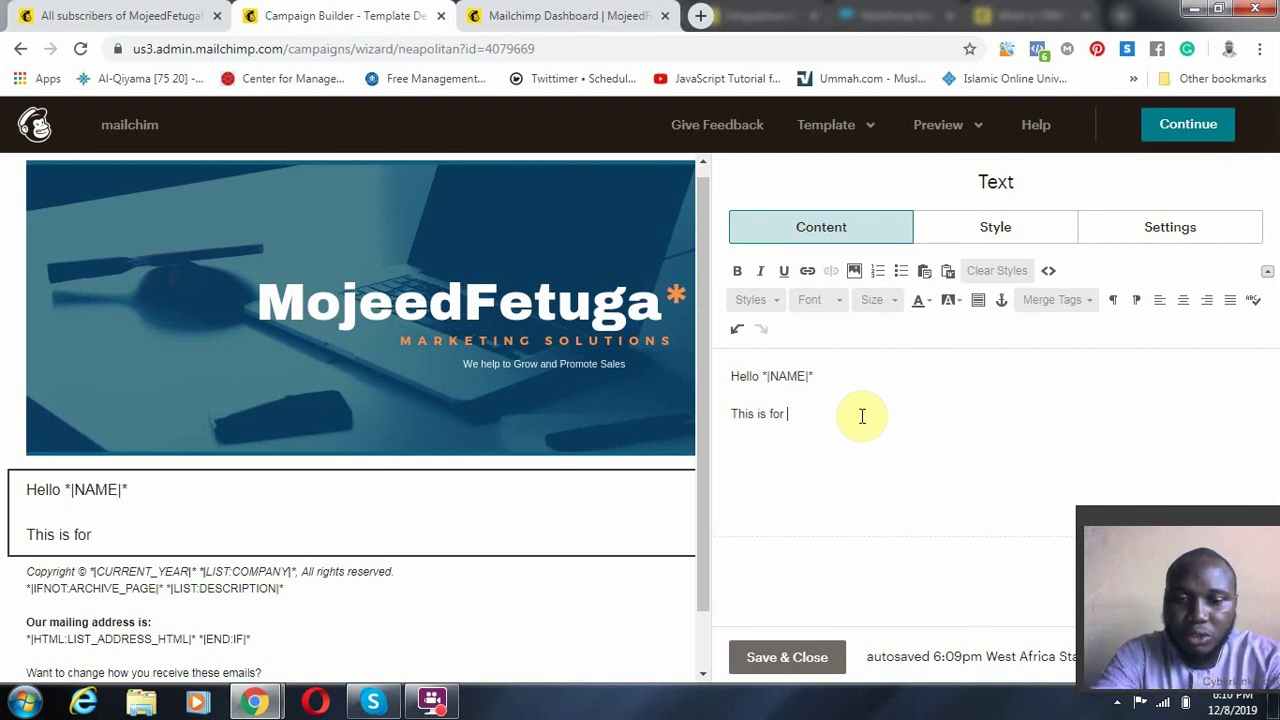
pyautogui.write('tutoral')
pyautogui.press('BackSpace')
pyautogui.press('BackSpace')
pyautogui.write('i')
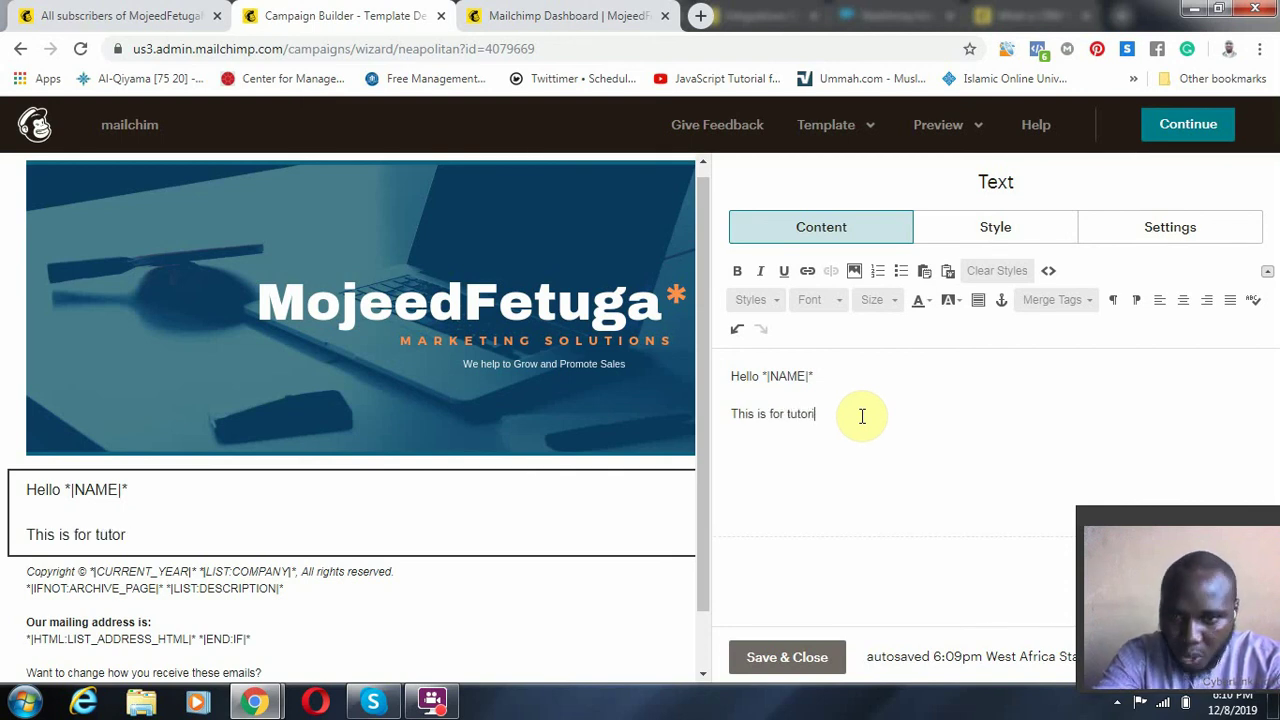
pyautogui.write('al pur')
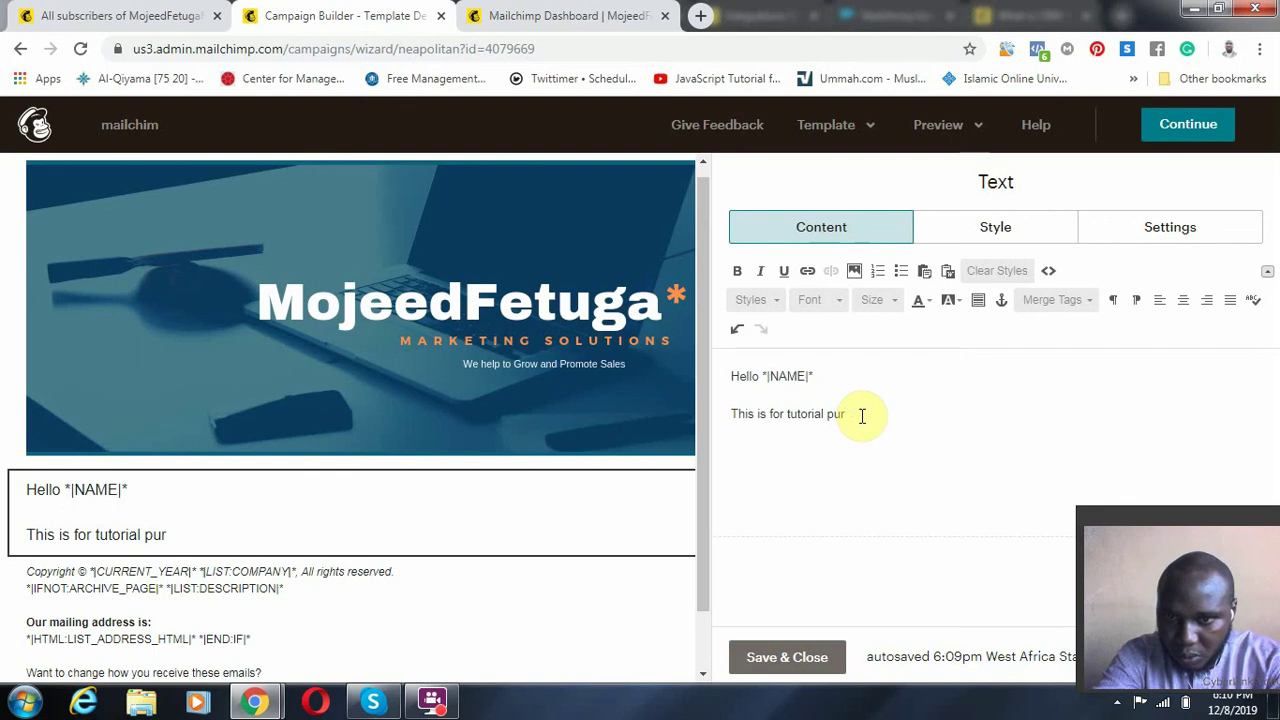
pyautogui.write('pose')
pyautogui.write('s')
pyautogui.press('Return')
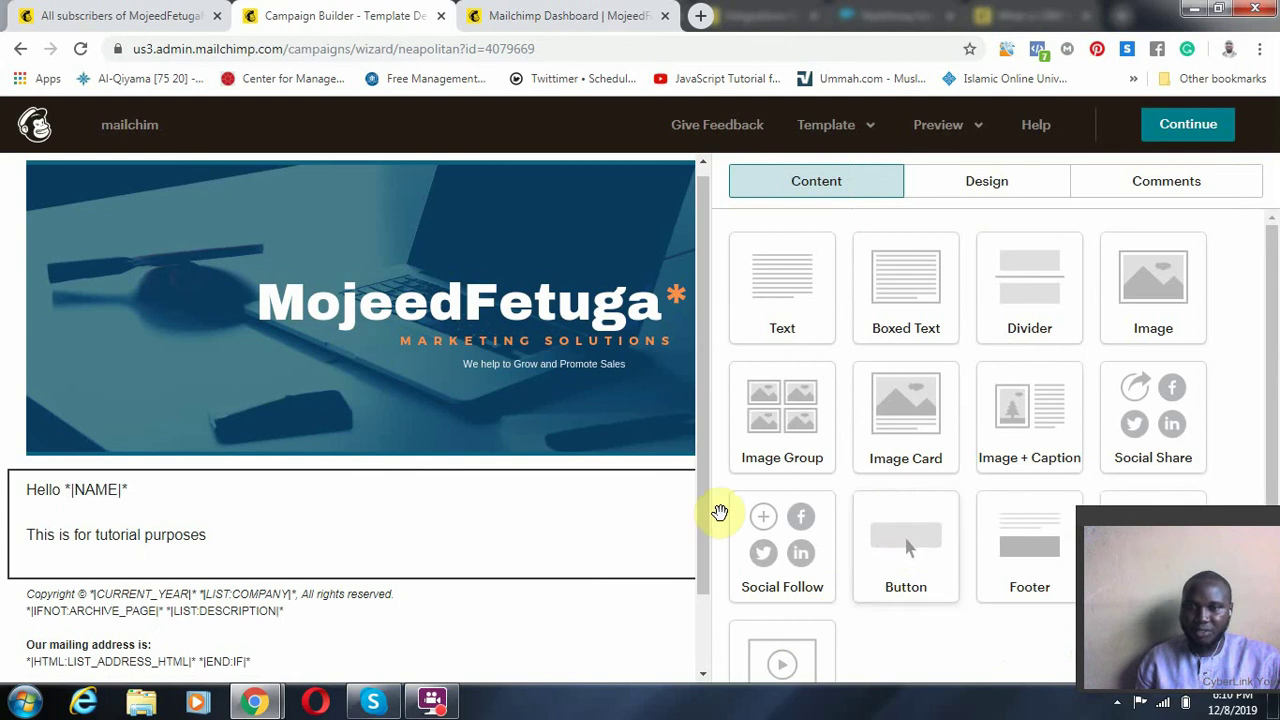
# - Add a Video block between the body text and the footer and go to its Video URL field
pyautogui.scroll(-4, 684, 510)
pyautogui.moveTo(784, 566); pyautogui.dragTo(306, 546)
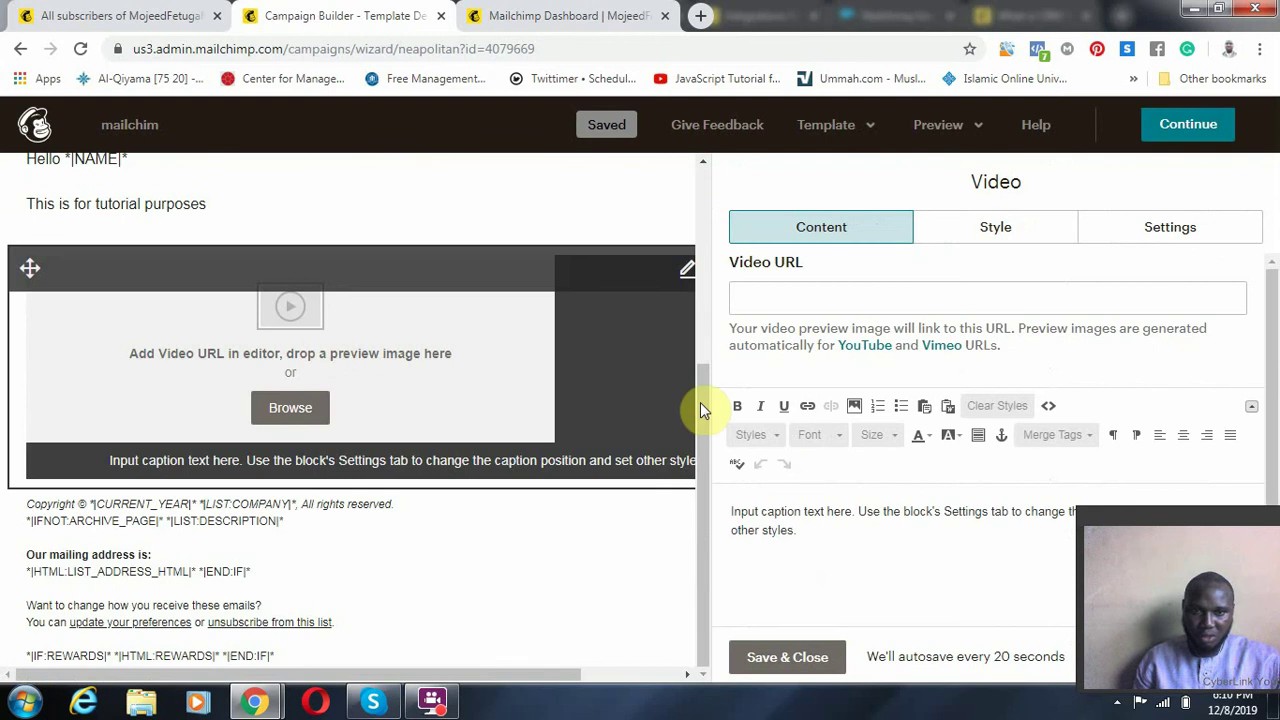
pyautogui.click(857, 297)
pyautogui.rightClick(848, 300)
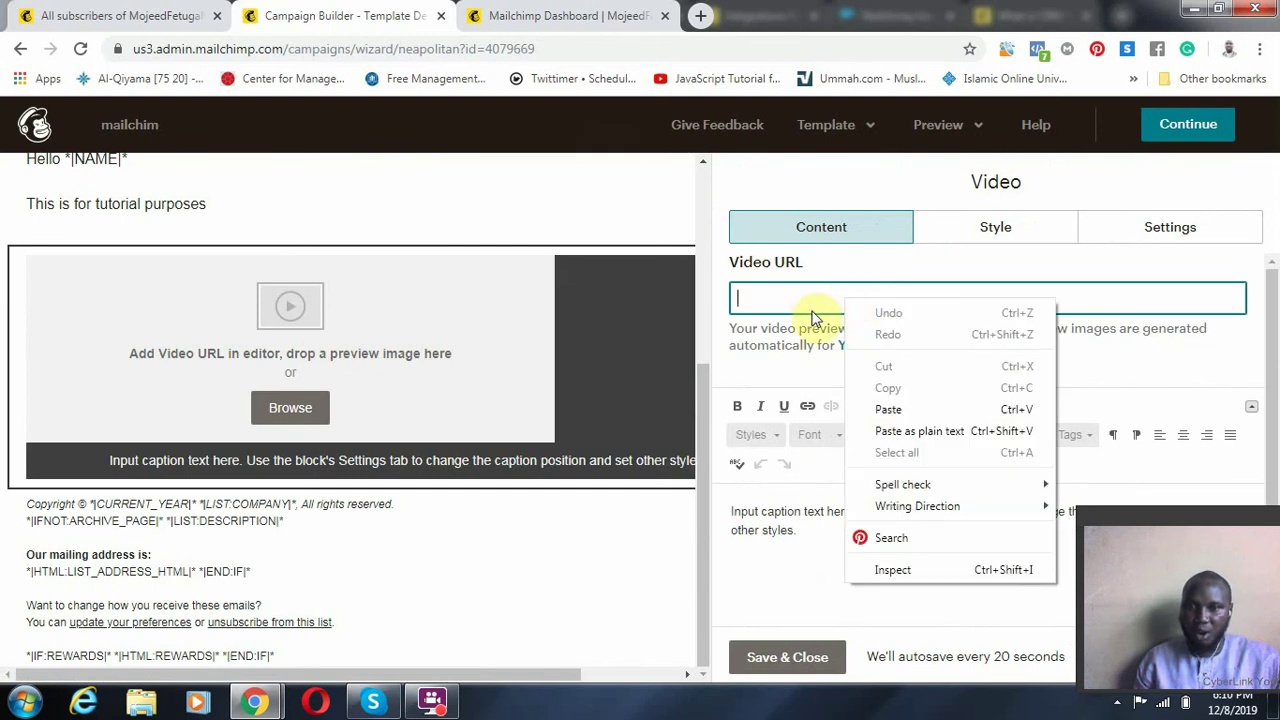
pyautogui.click(504, 369)
pyautogui.scroll(2, 507, 375)
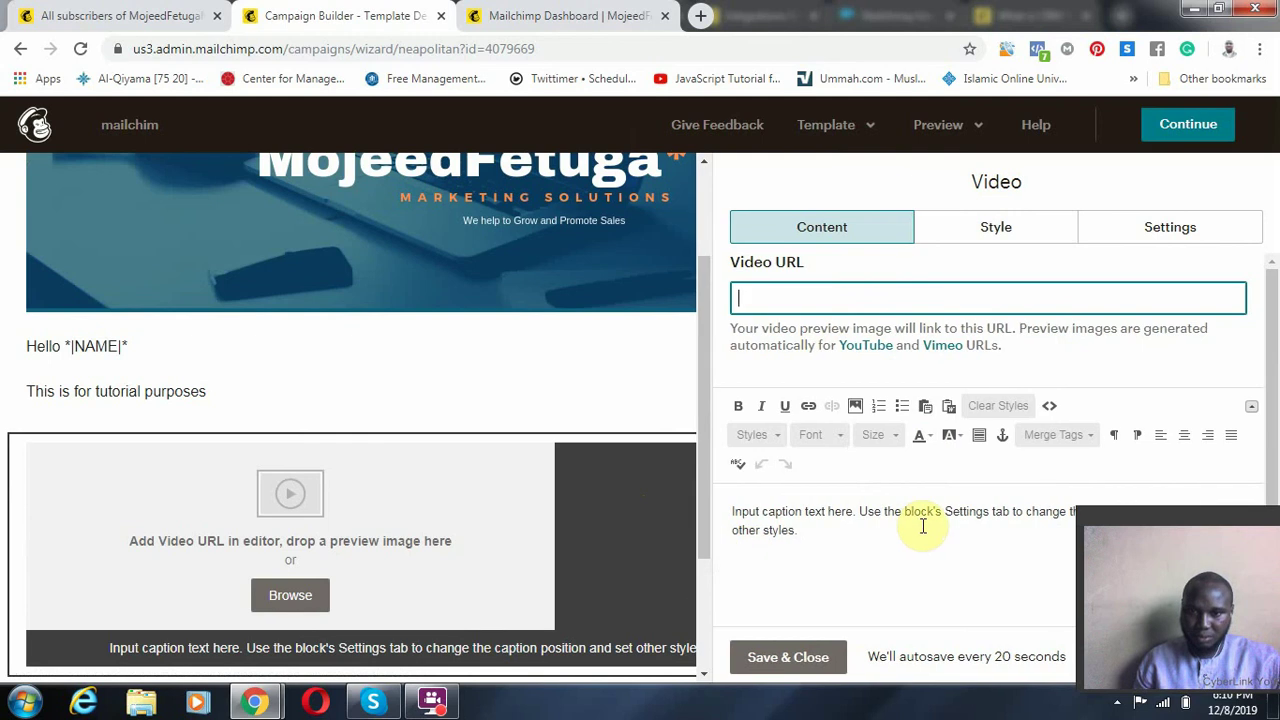
# - Widen the email preview and delete the Video block from the email
pyautogui.moveTo(700, 530); pyautogui.dragTo(438, 536)
pyautogui.moveTo(746, 482); pyautogui.dragTo(1014, 529)
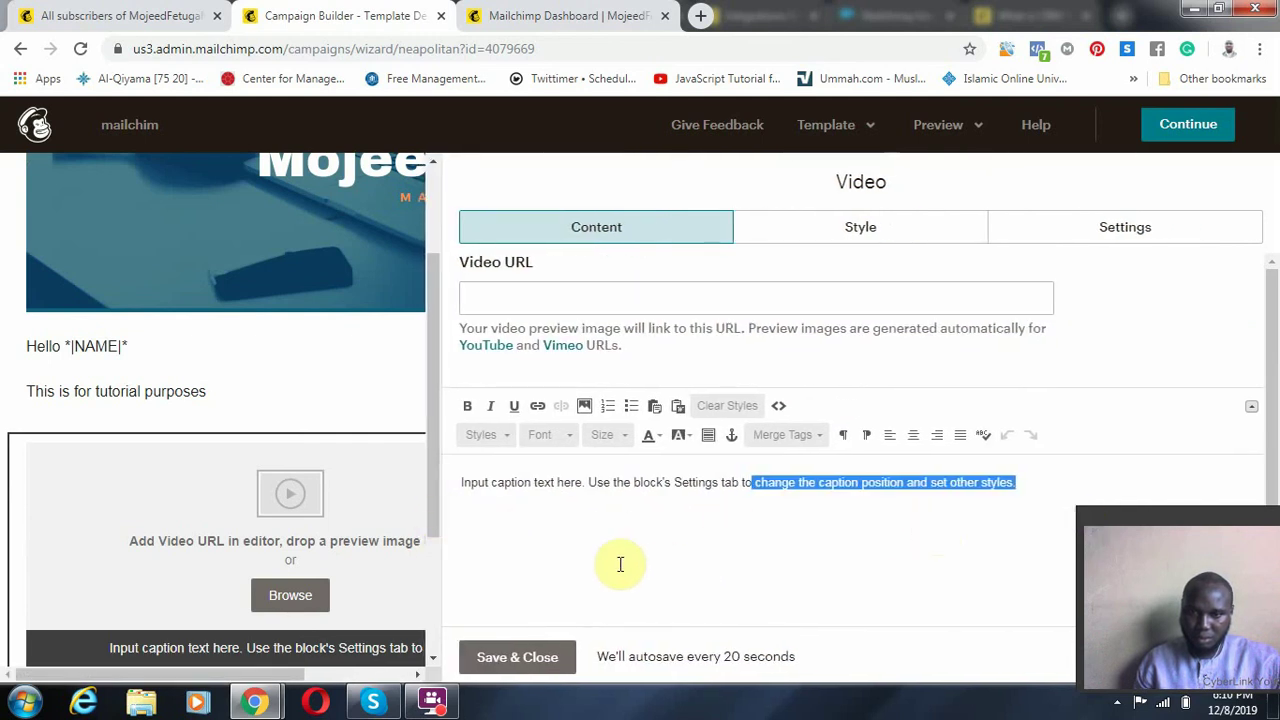
pyautogui.moveTo(443, 586); pyautogui.dragTo(797, 623)
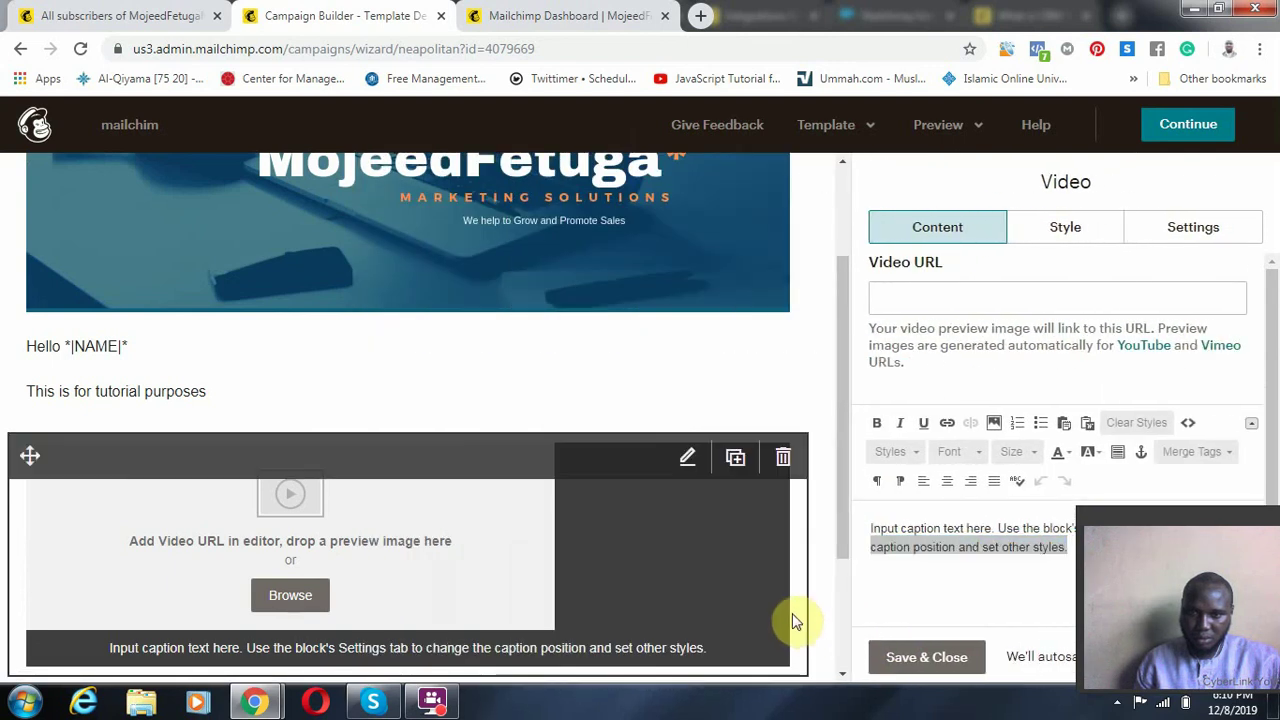
pyautogui.click(780, 457)
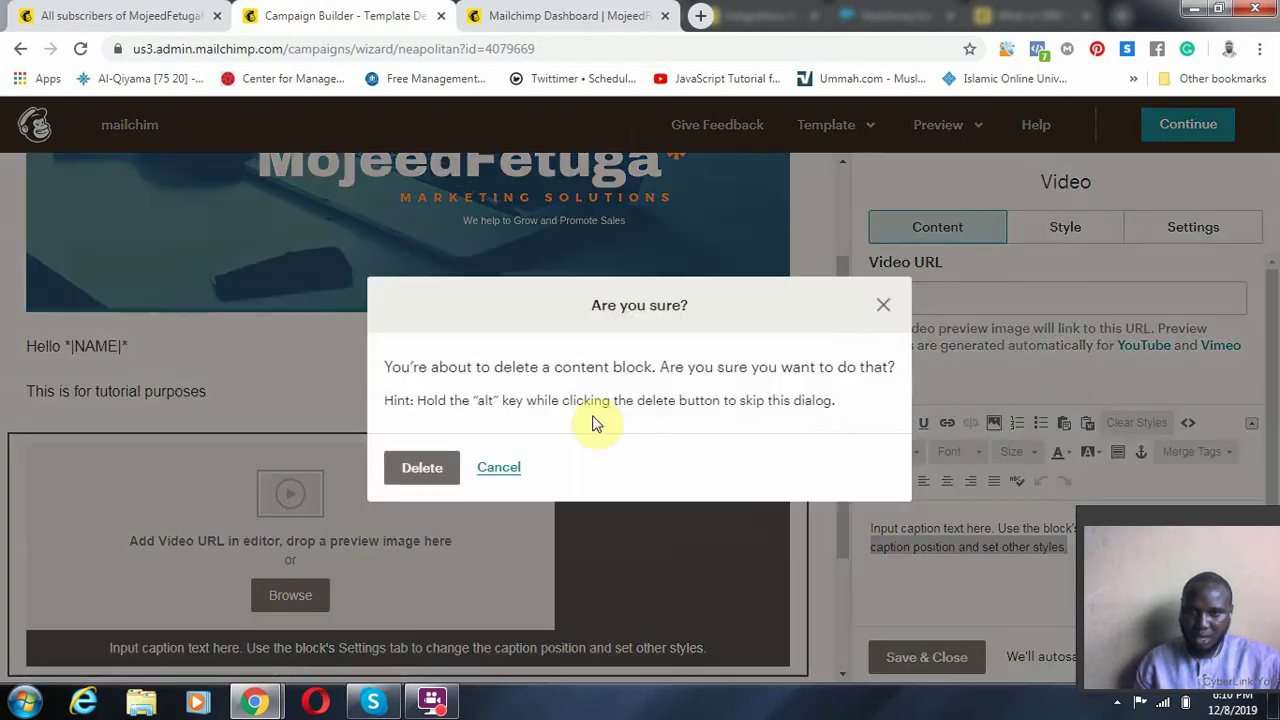
pyautogui.click(430, 468)
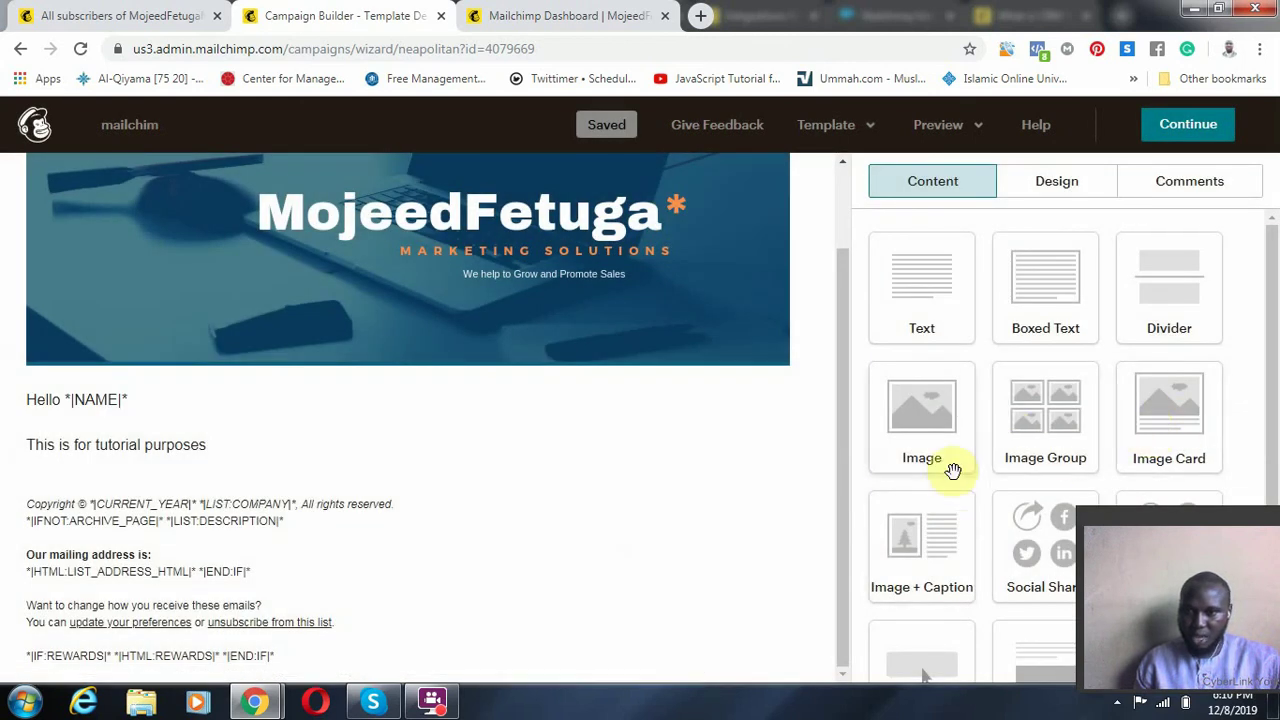
# - Look over the available content blocks and finish the design, continuing to the campaign's overview
pyautogui.scroll(-3, 951, 466)
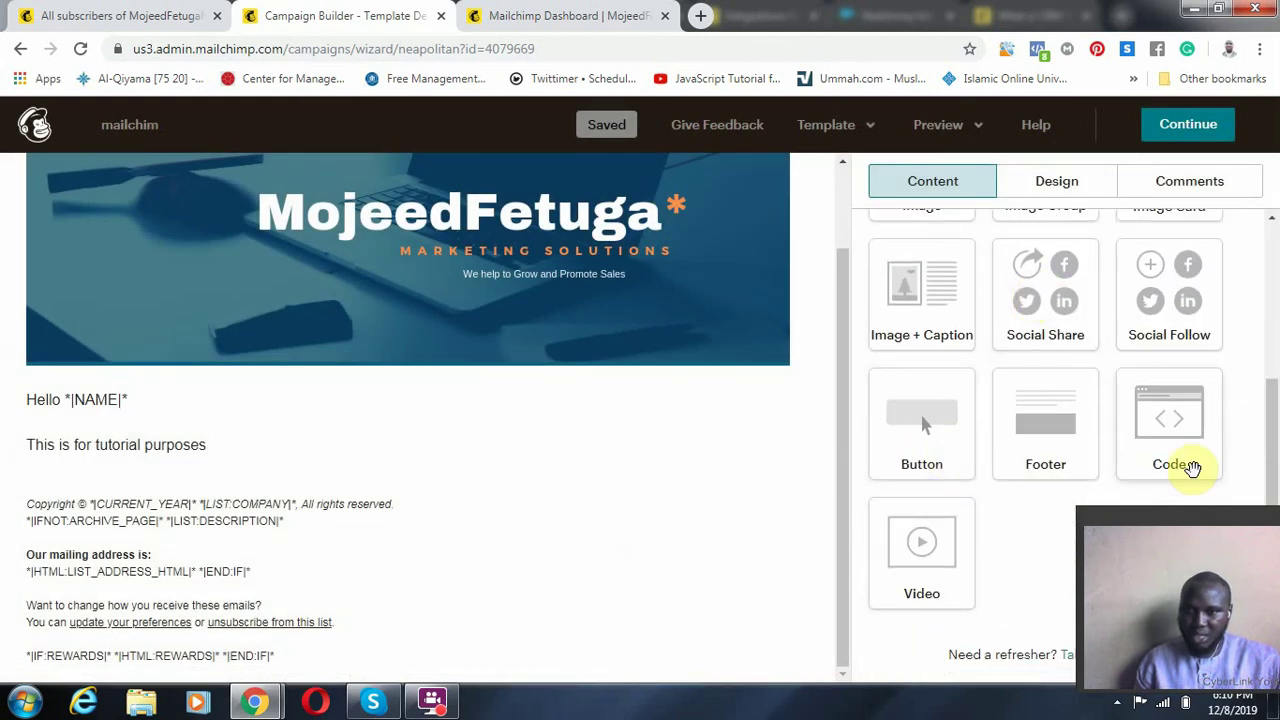
pyautogui.scroll(4, 966, 434)
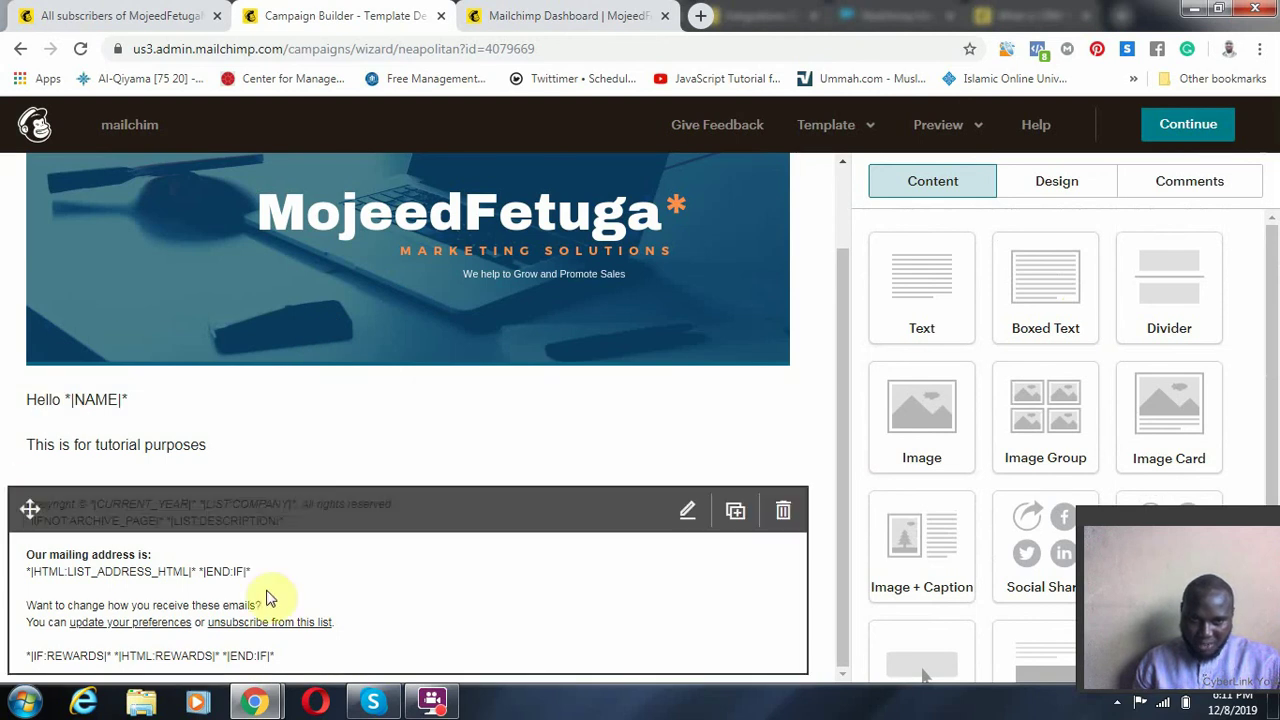
pyautogui.scroll(-2, 1045, 450)
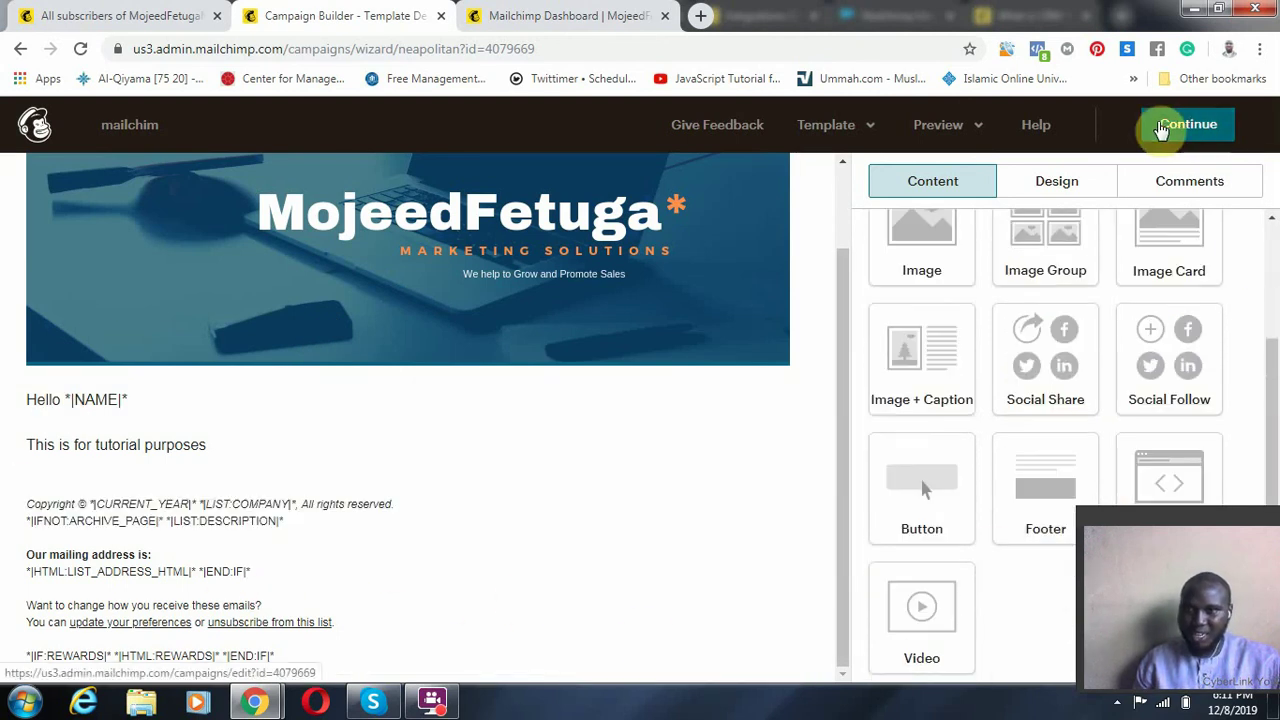
pyautogui.click(1190, 128)
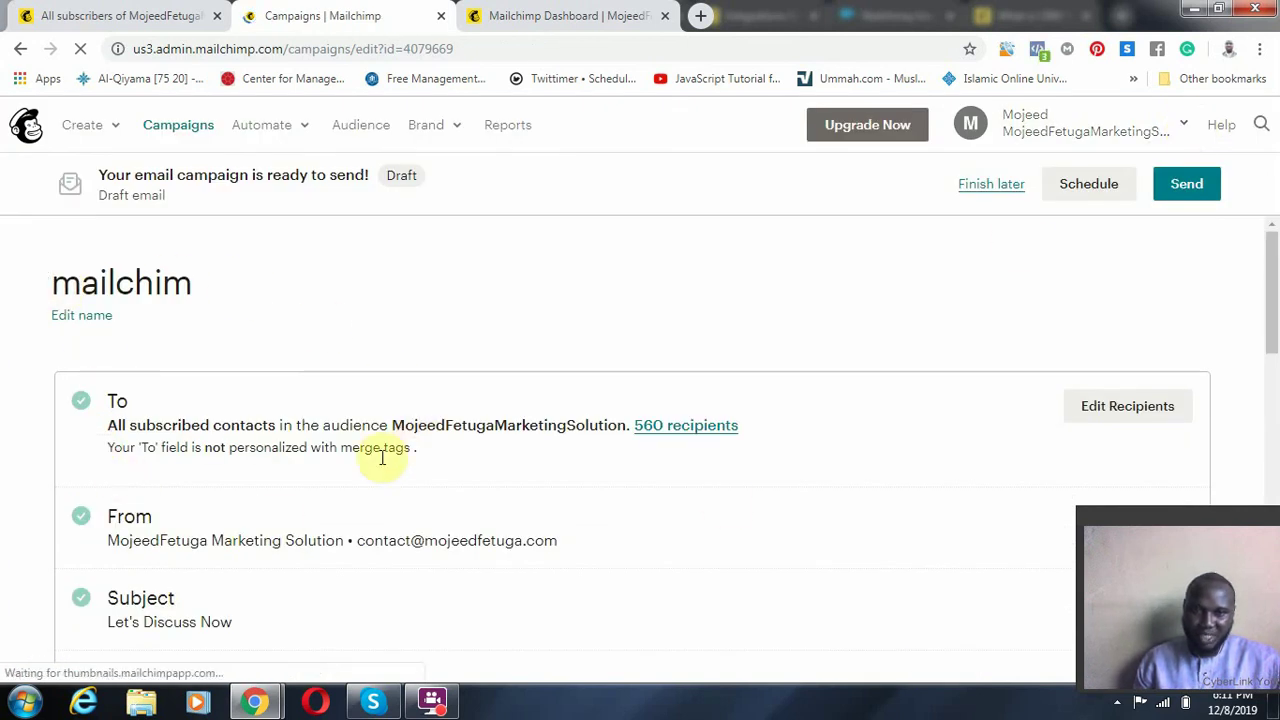
# - Review the campaign overview, covering recipients, sender, subject, content preview, campaign link and social post options
pyautogui.scroll(-7, 255, 430)
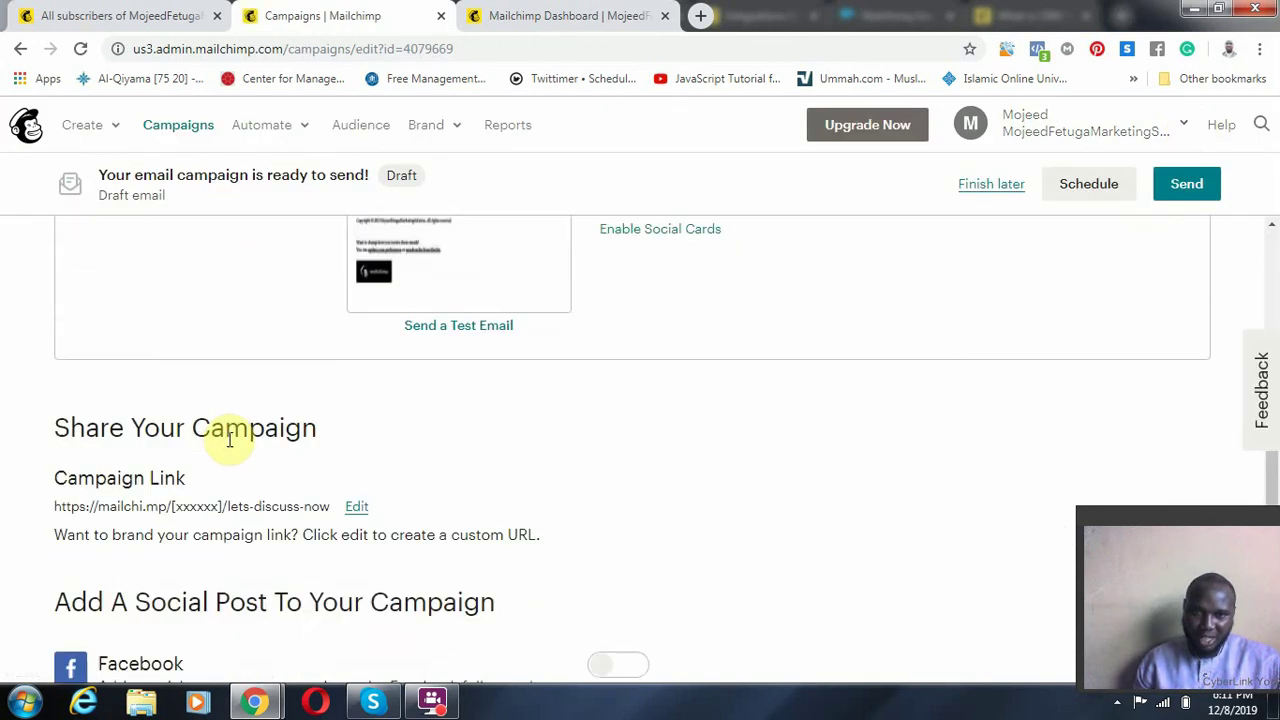
pyautogui.scroll(-3, 229, 434)
pyautogui.scroll(9, 300, 430)
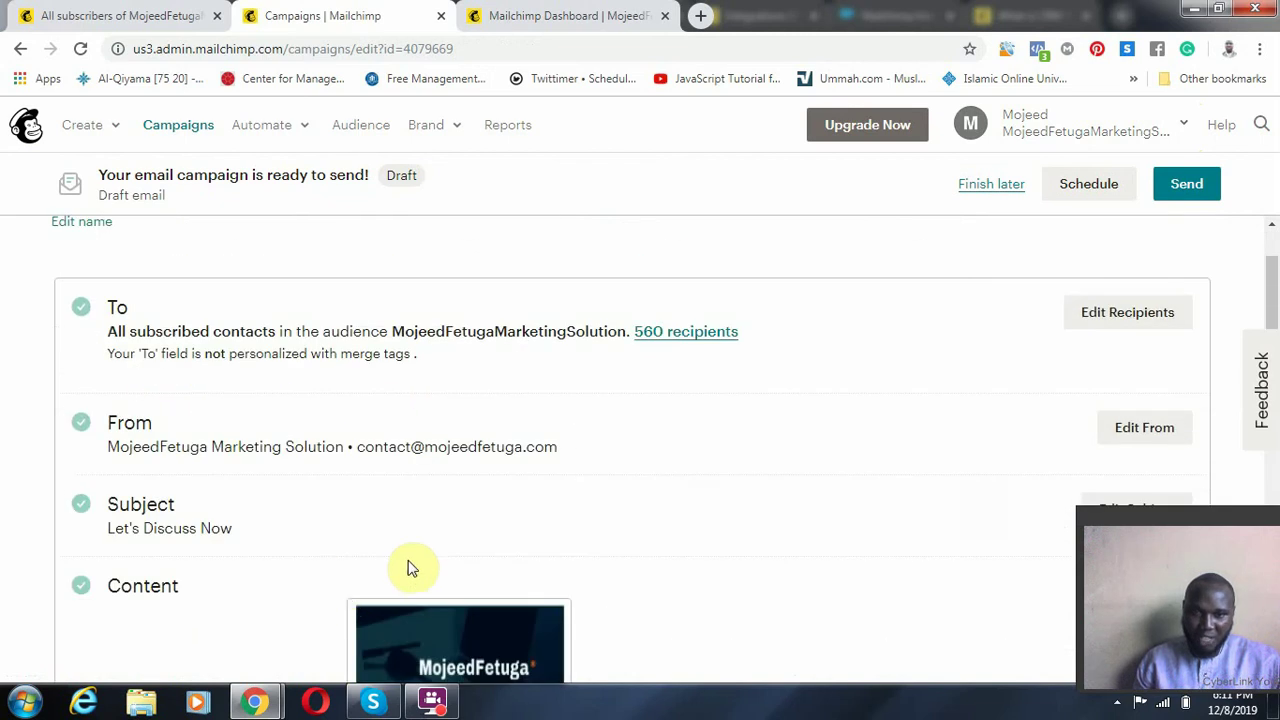
pyautogui.scroll(-3, 407, 568)
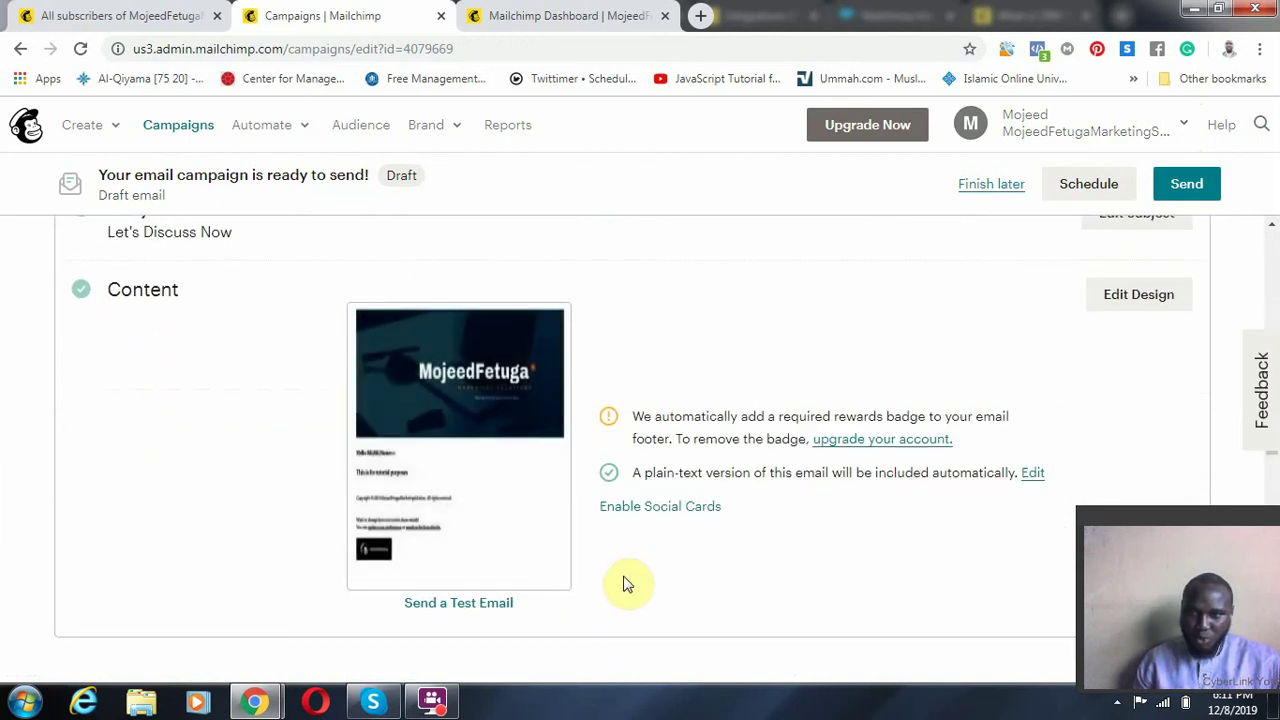
pyautogui.scroll(-4, 151, 563)
pyautogui.scroll(-2, 150, 480)
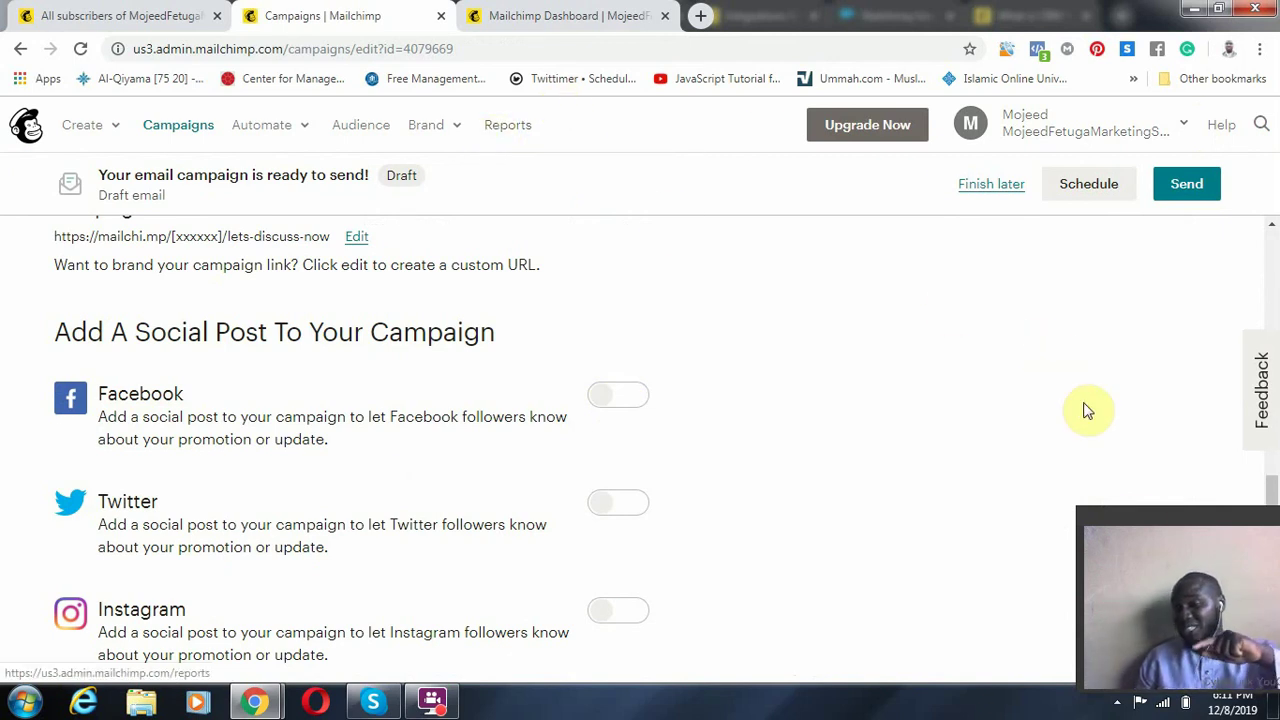
# - Enable a Facebook social post for the campaign, look over the available pages, and discard the post without saving
pyautogui.moveTo(1133, 517); pyautogui.dragTo(1008, 380)
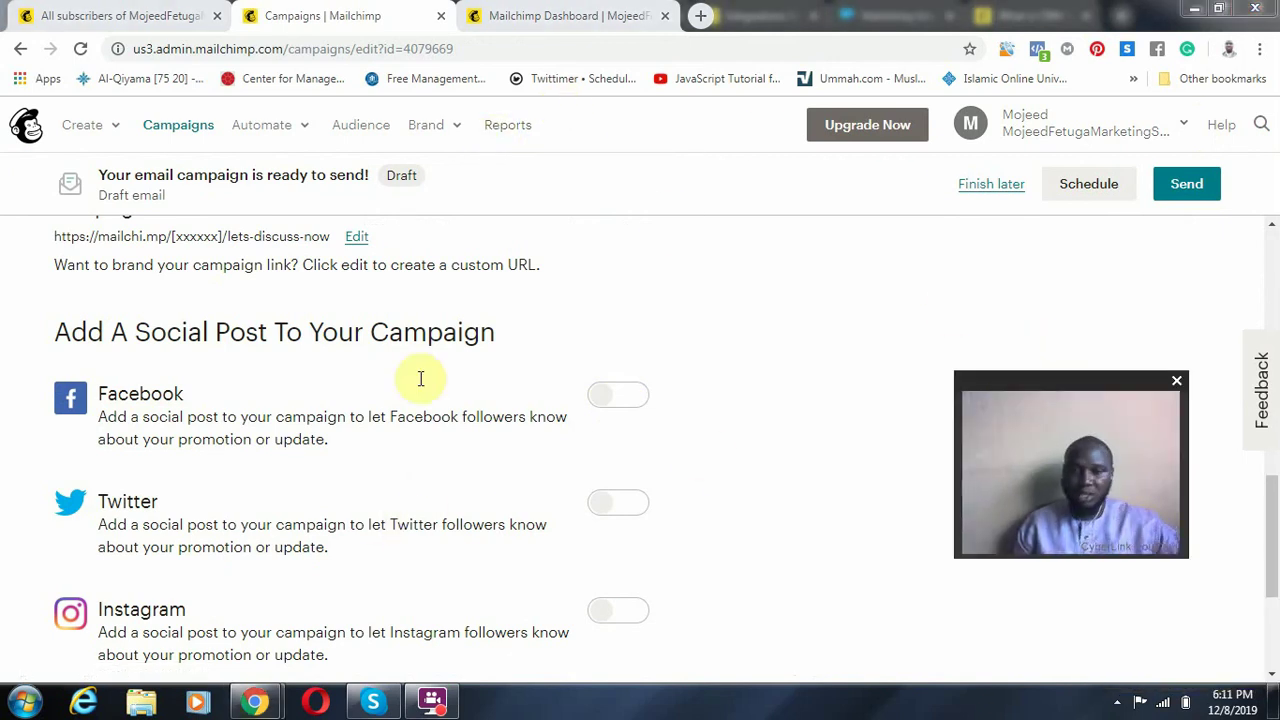
pyautogui.click(617, 396)
pyautogui.click(172, 430)
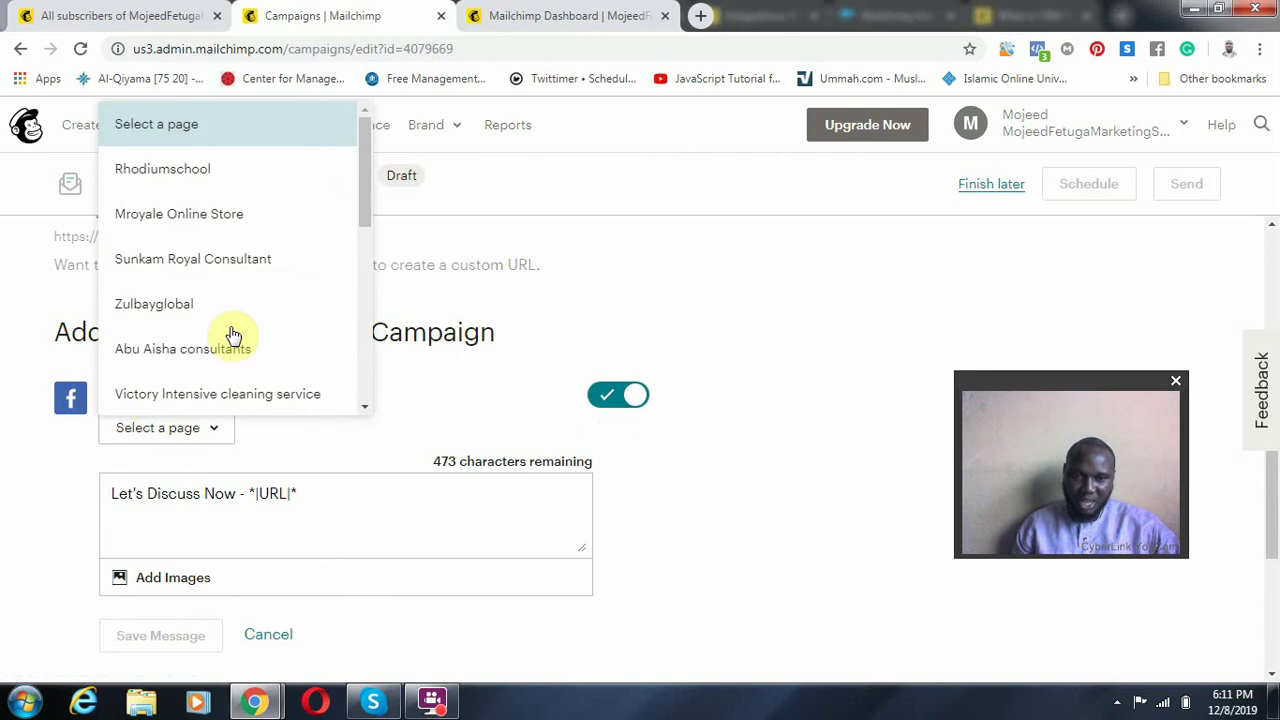
pyautogui.click(529, 363)
pyautogui.scroll(-3, 309, 480)
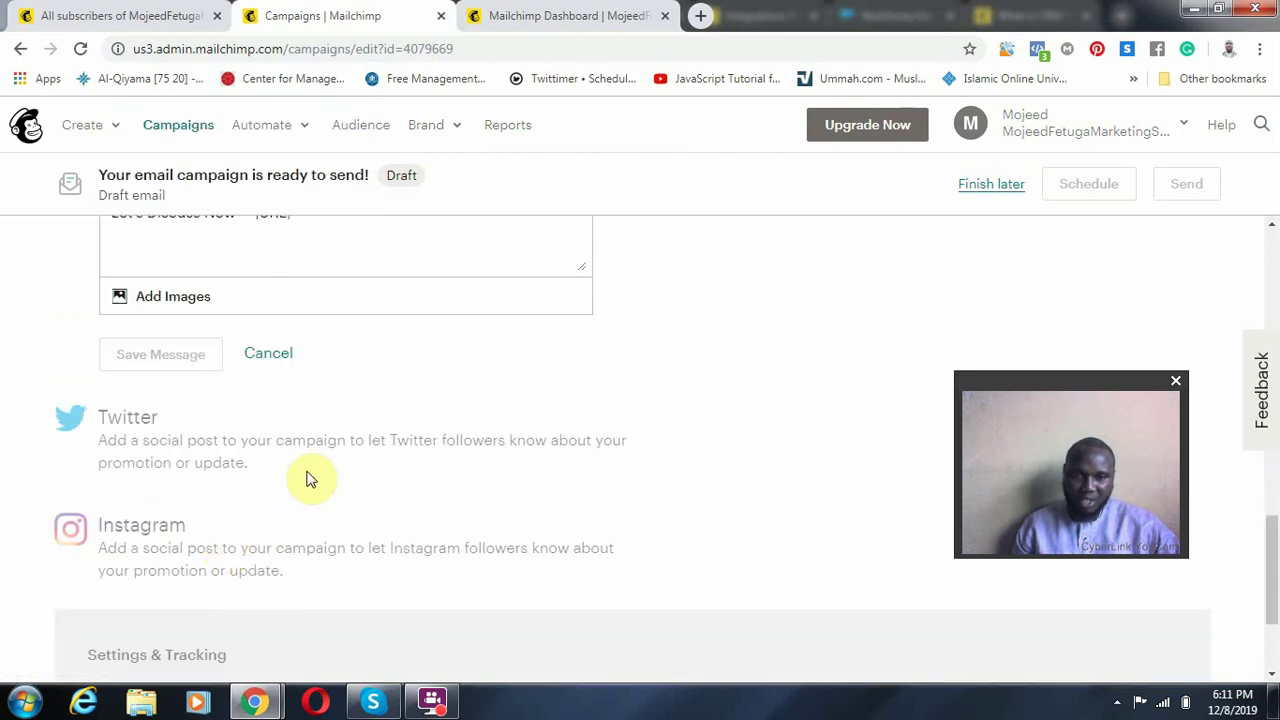
pyautogui.click(262, 355)
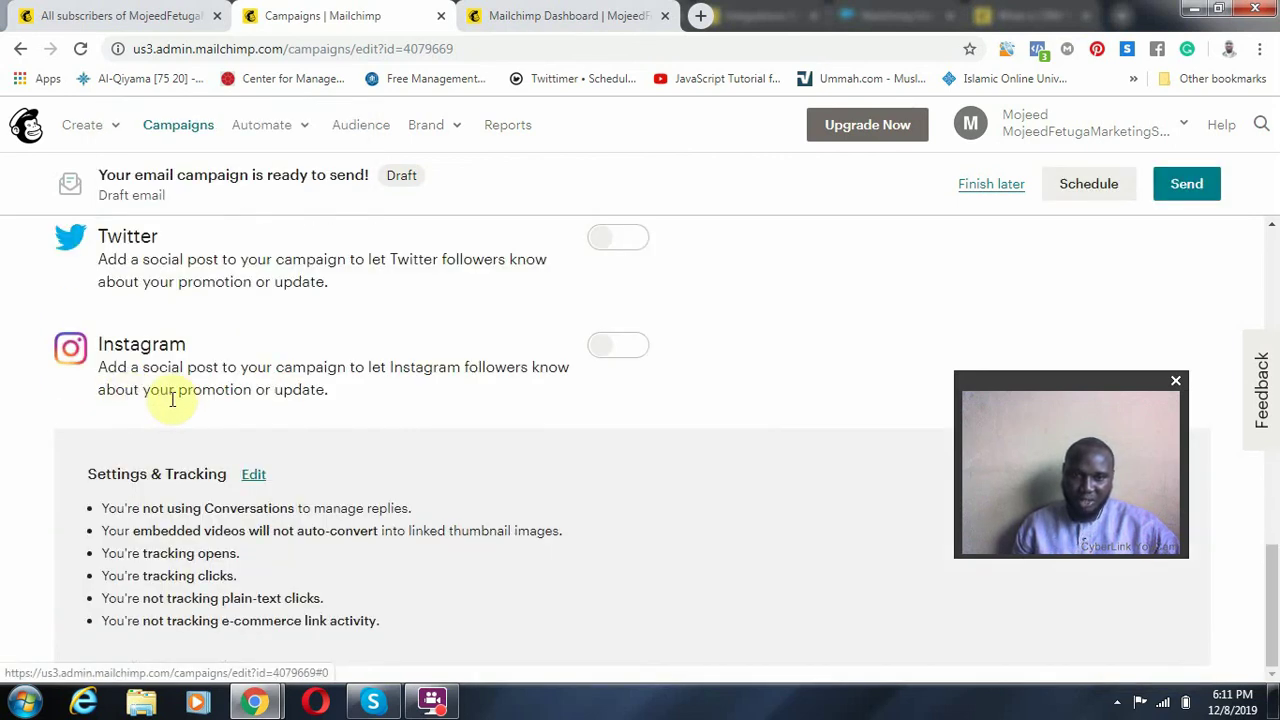
# - Enable a Twitter social post for the campaign, look at its message form, and discard the tweet
pyautogui.scroll(2, 530, 405)
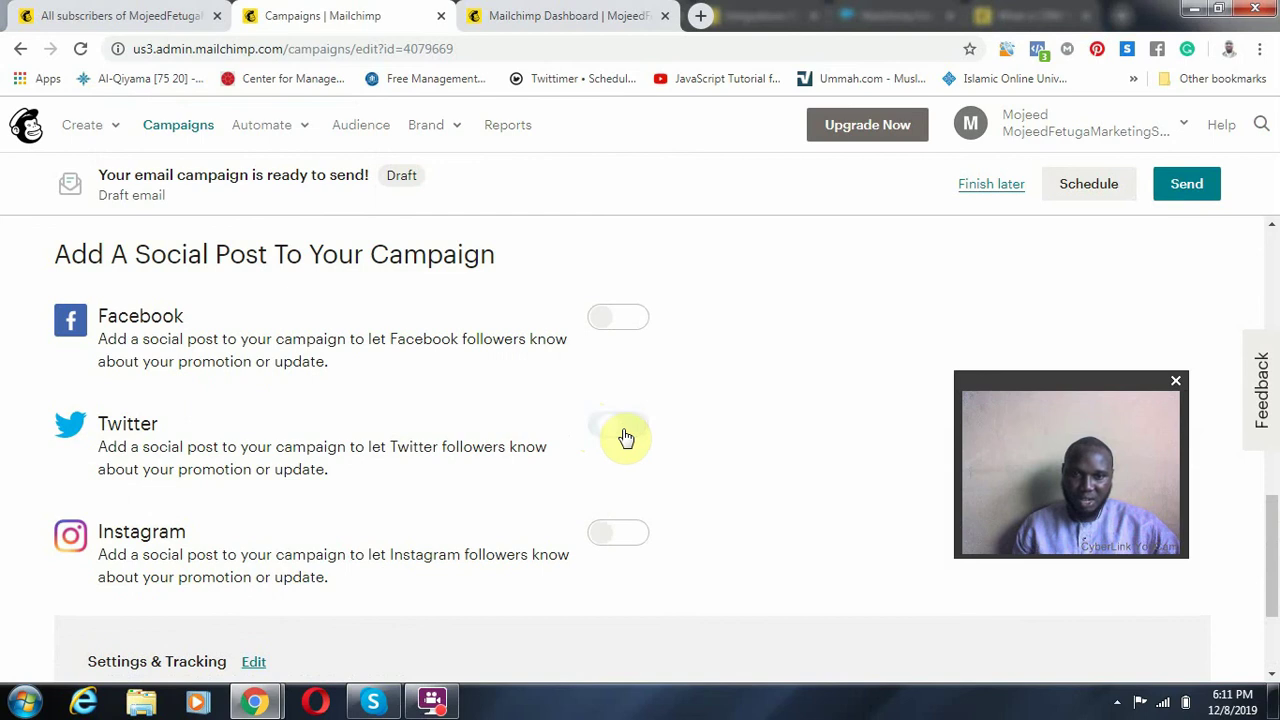
pyautogui.click(620, 426)
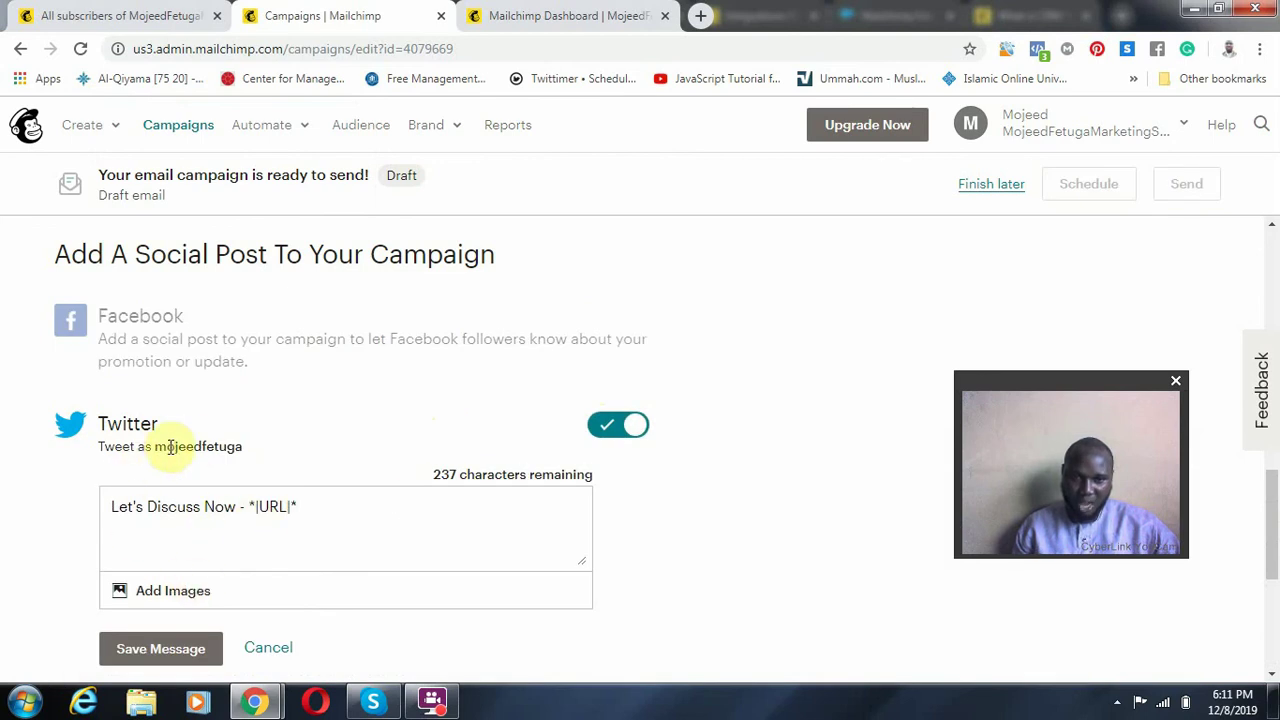
pyautogui.click(265, 648)
# - Enable an Instagram social post, choose the profile matching the account owner, and discard the post without saving
pyautogui.scroll(-2, 514, 600)
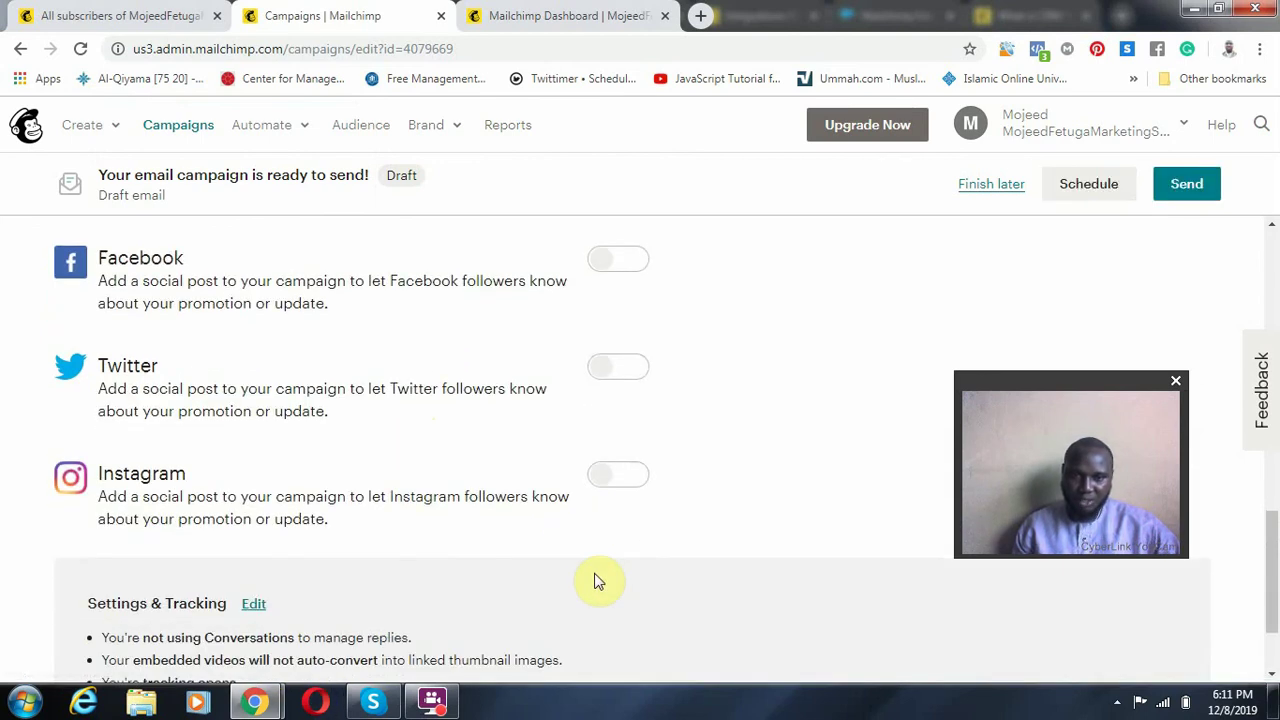
pyautogui.click(643, 357)
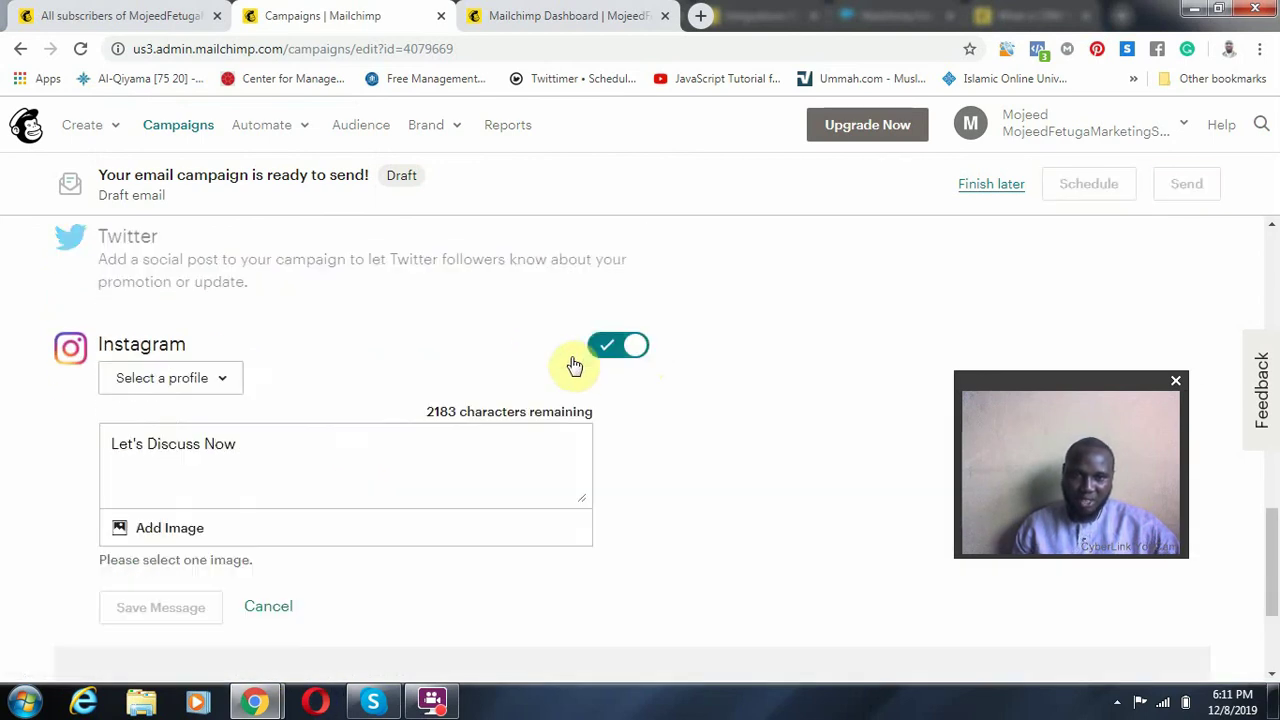
pyautogui.click(200, 382)
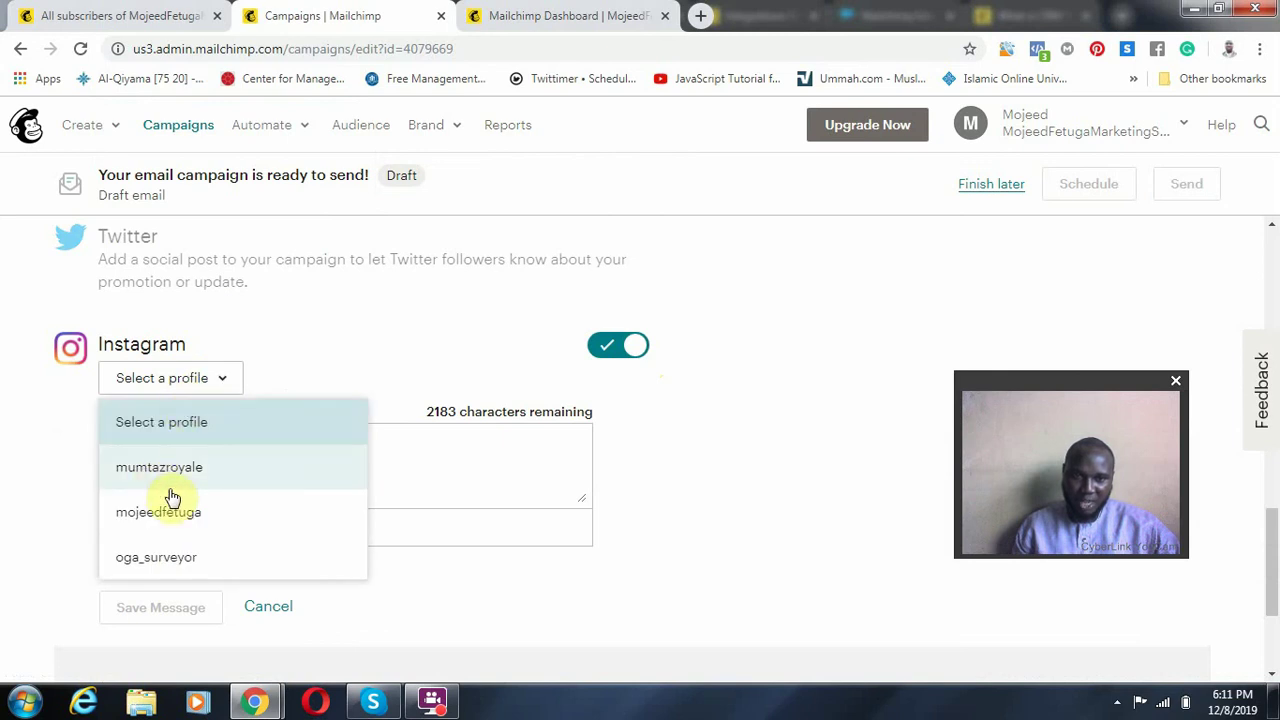
pyautogui.click(298, 512)
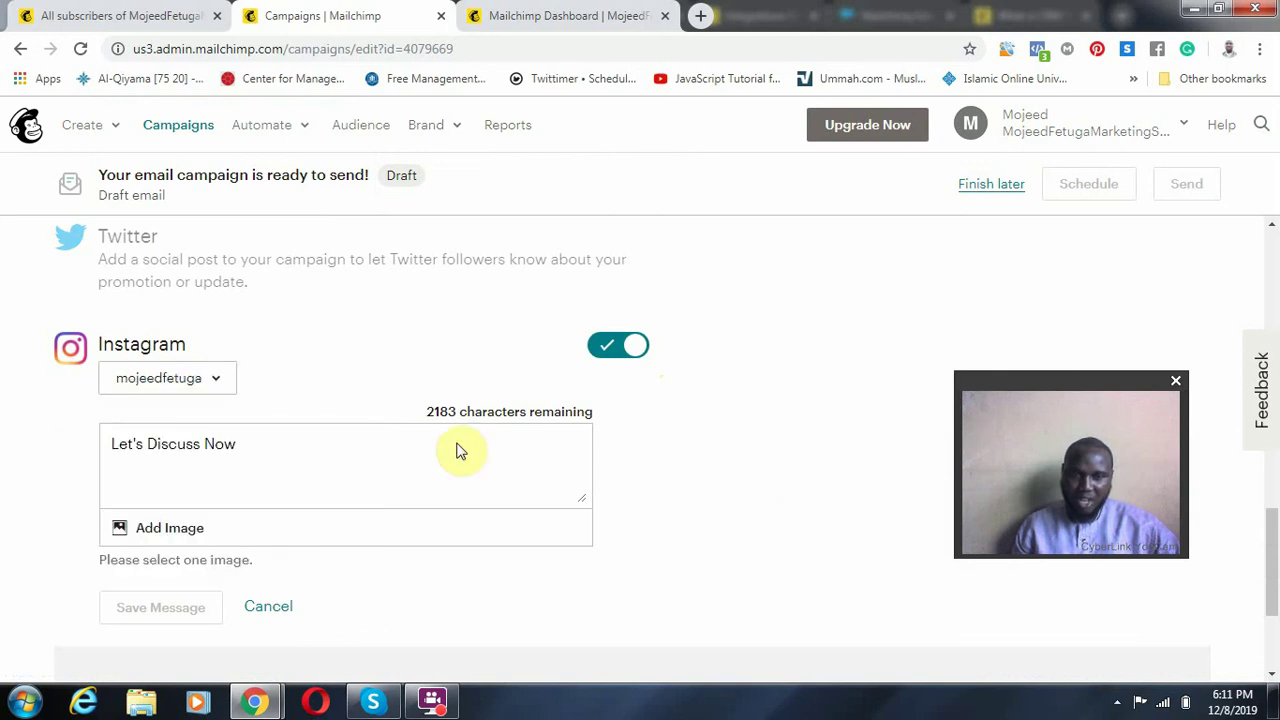
pyautogui.click(248, 609)
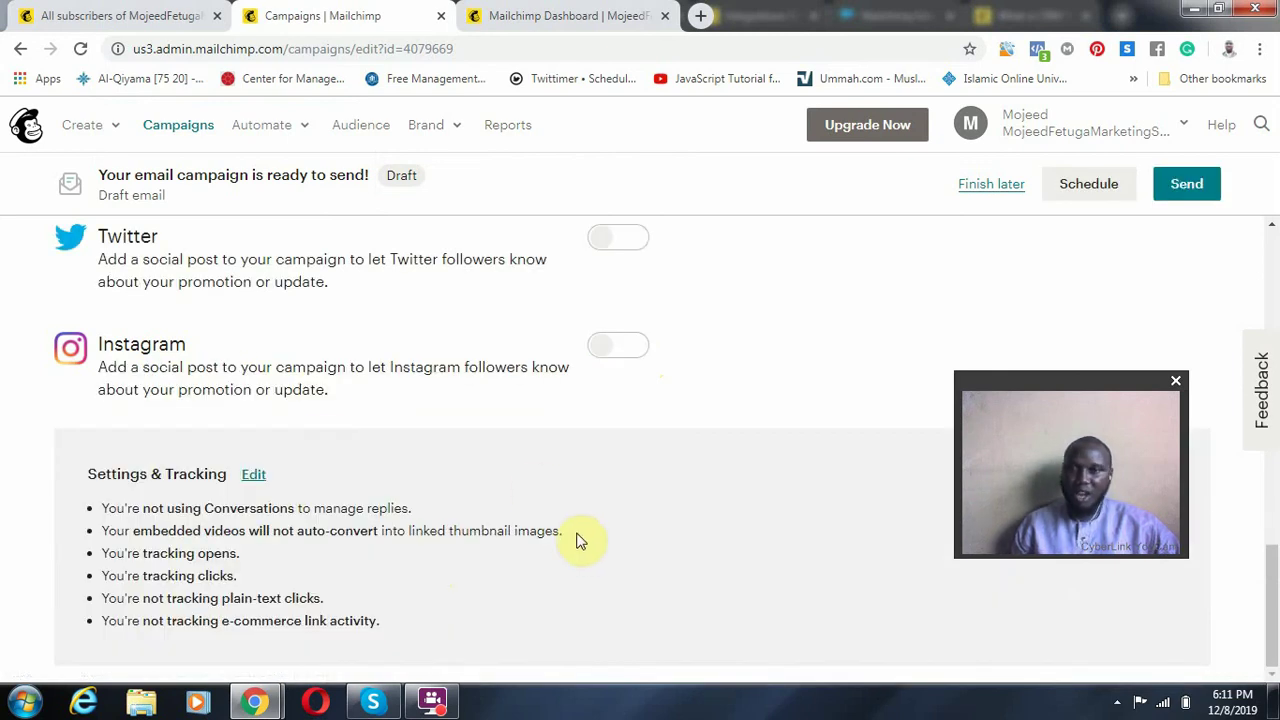
# - Examine the campaign's scheduling options, covering delivery date, specific time, batch delivery and send time optimization, and close them without scheduling
pyautogui.scroll(10, 580, 543)
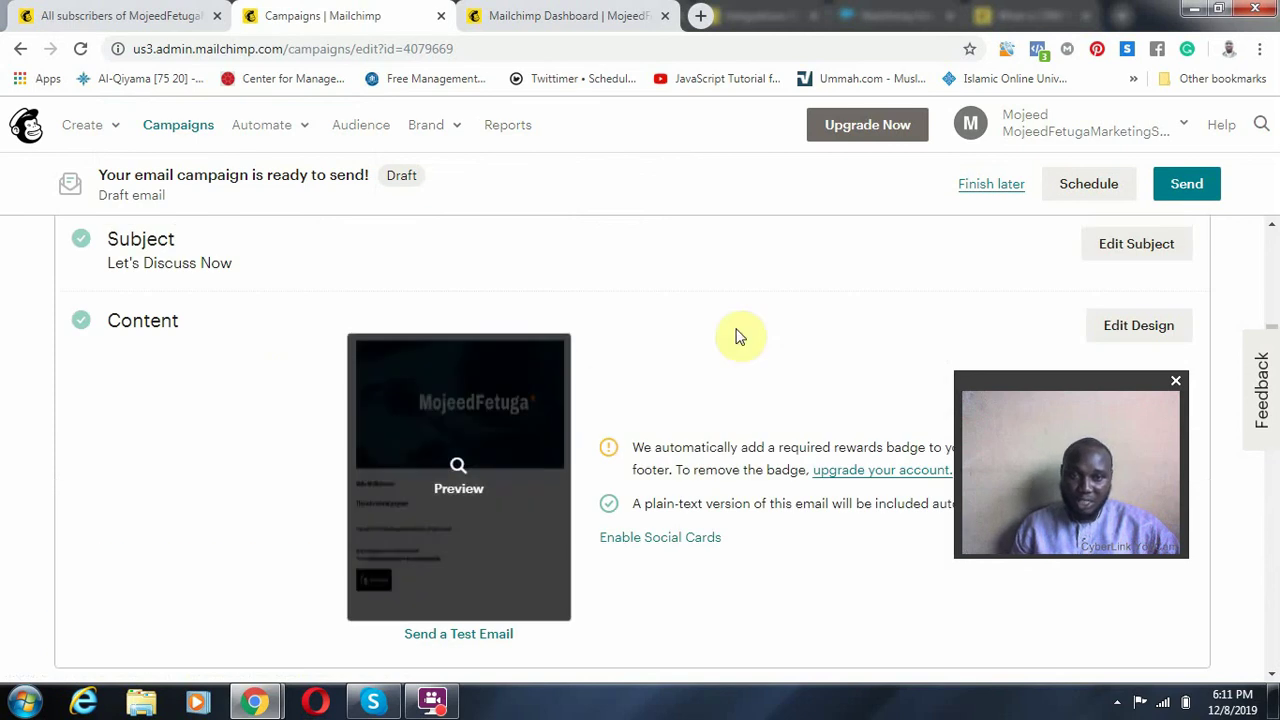
pyautogui.scroll(3, 737, 334)
pyautogui.click(1183, 200)
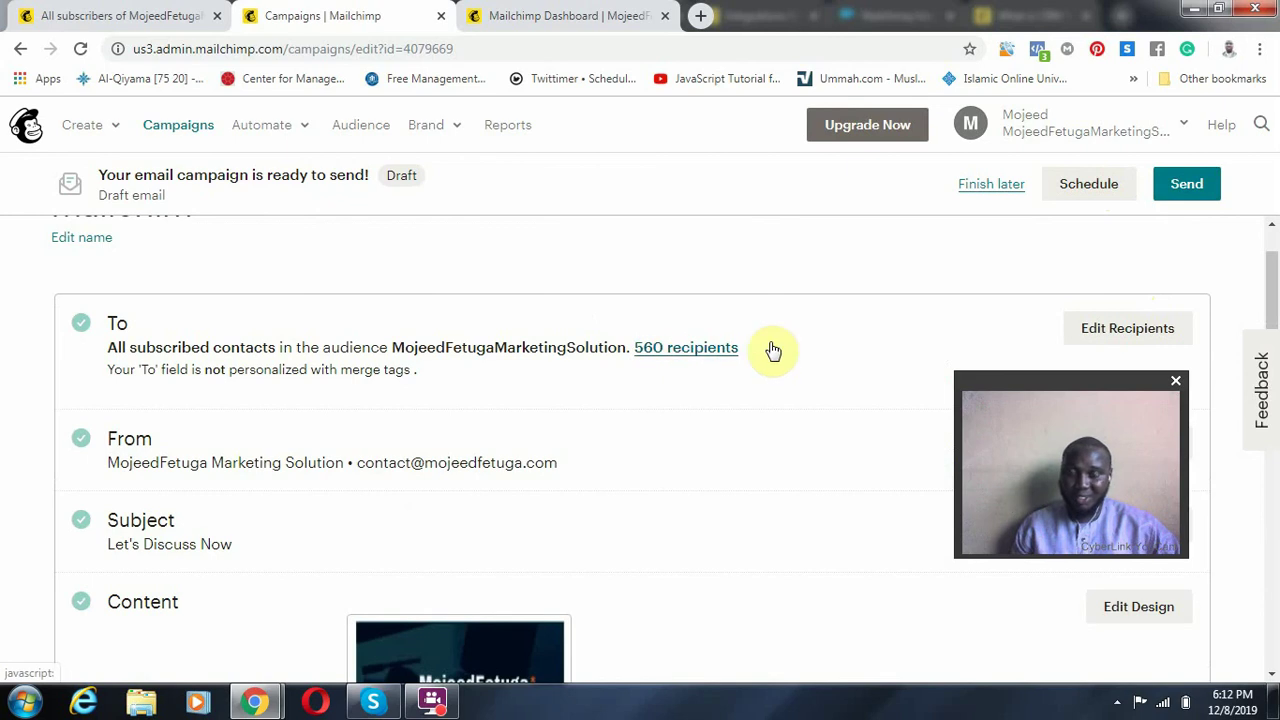
pyautogui.click(1089, 187)
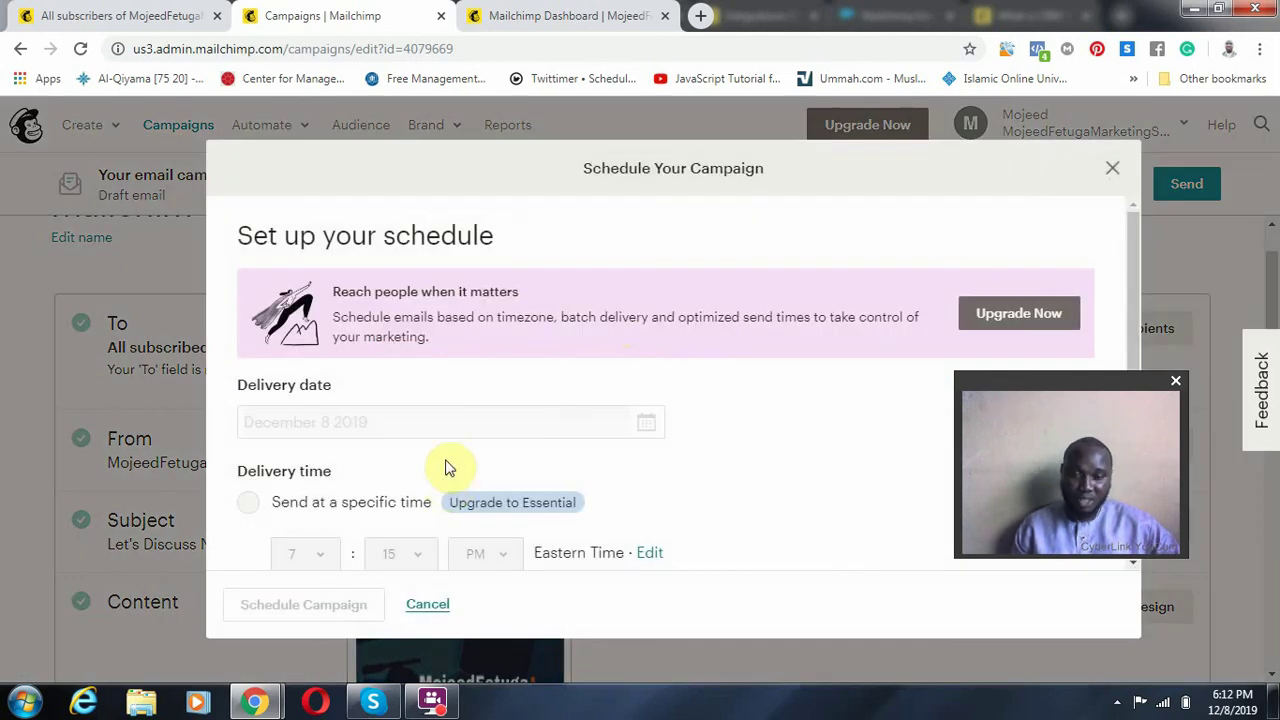
pyautogui.scroll(-3, 763, 434)
pyautogui.scroll(1, 278, 288)
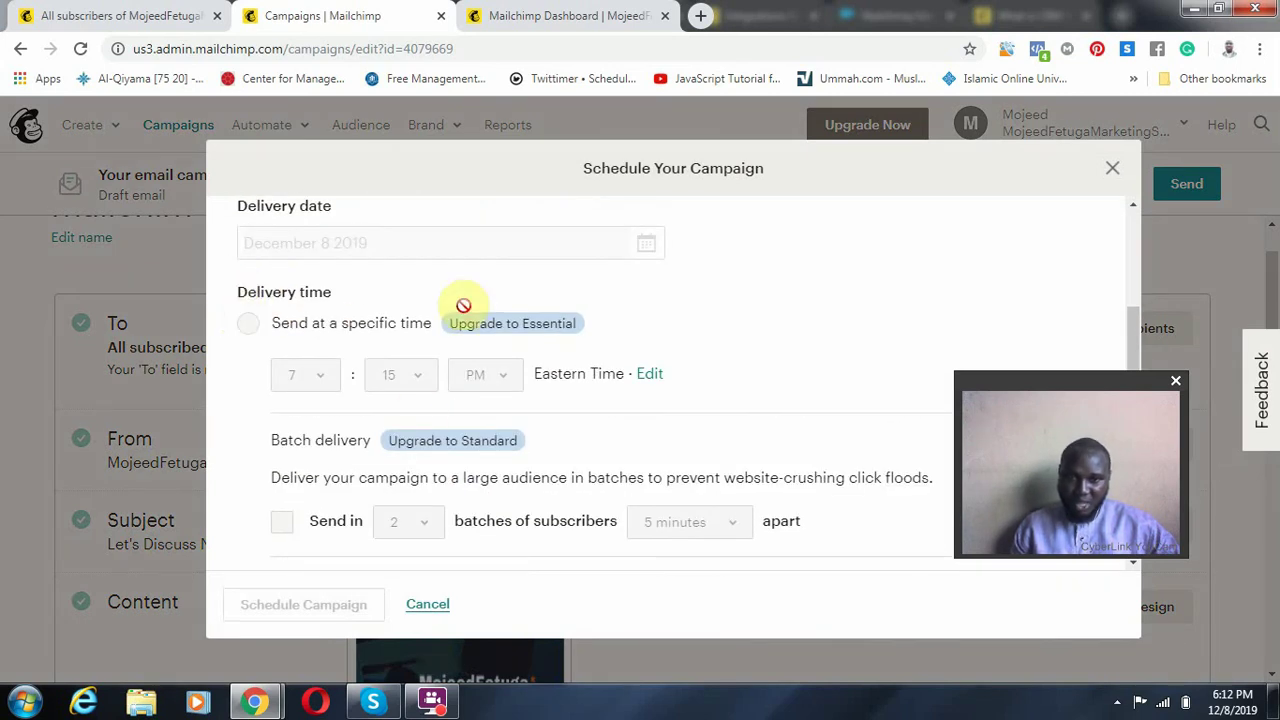
pyautogui.scroll(-1, 315, 492)
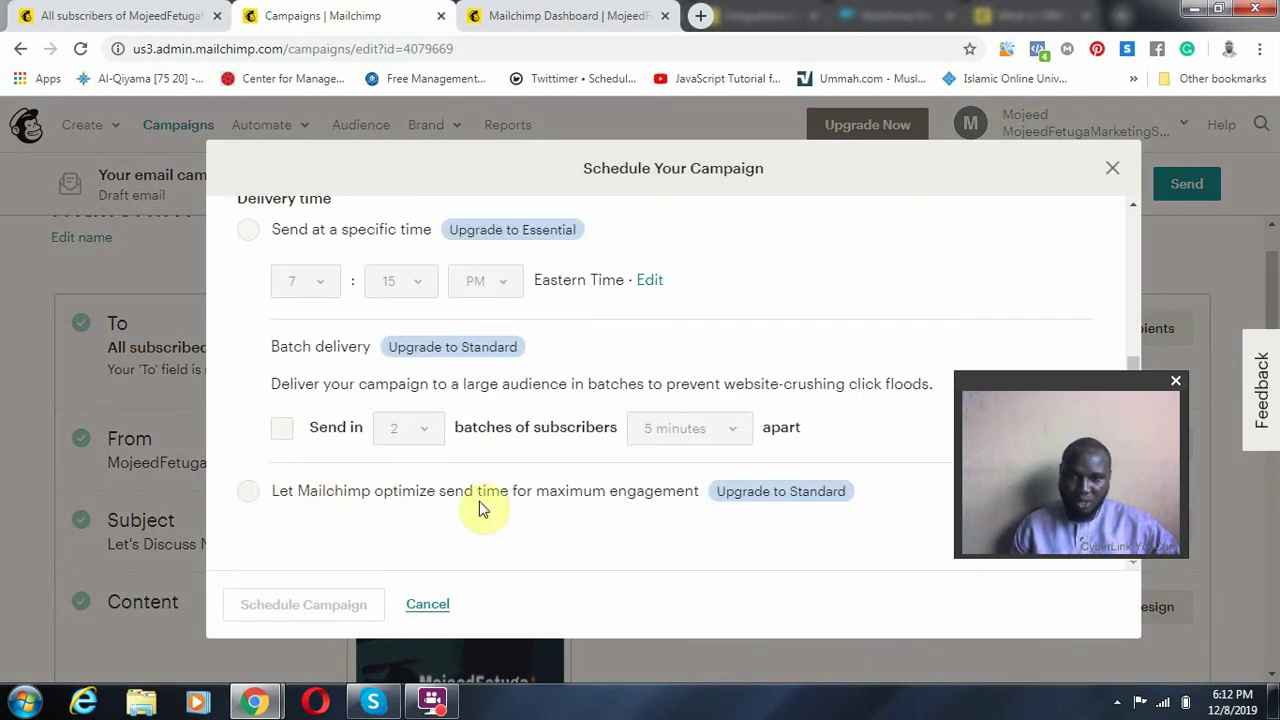
pyautogui.scroll(3, 550, 464)
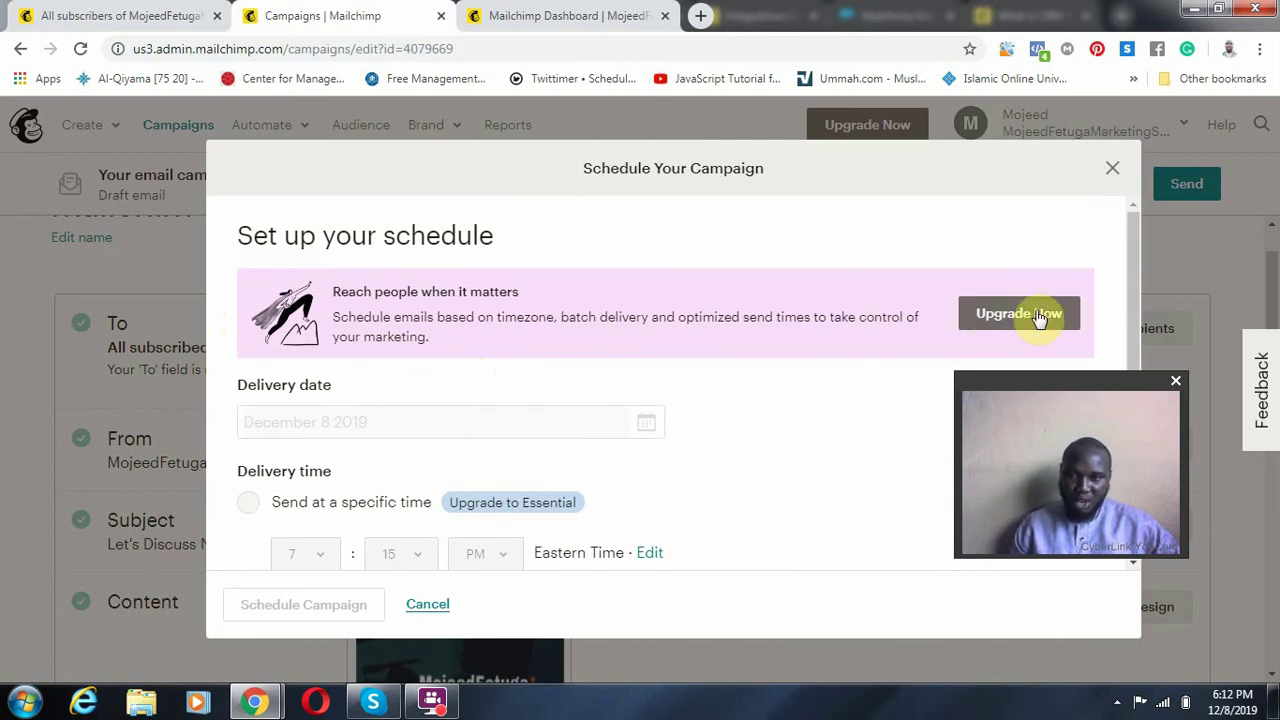
pyautogui.click(1113, 170)
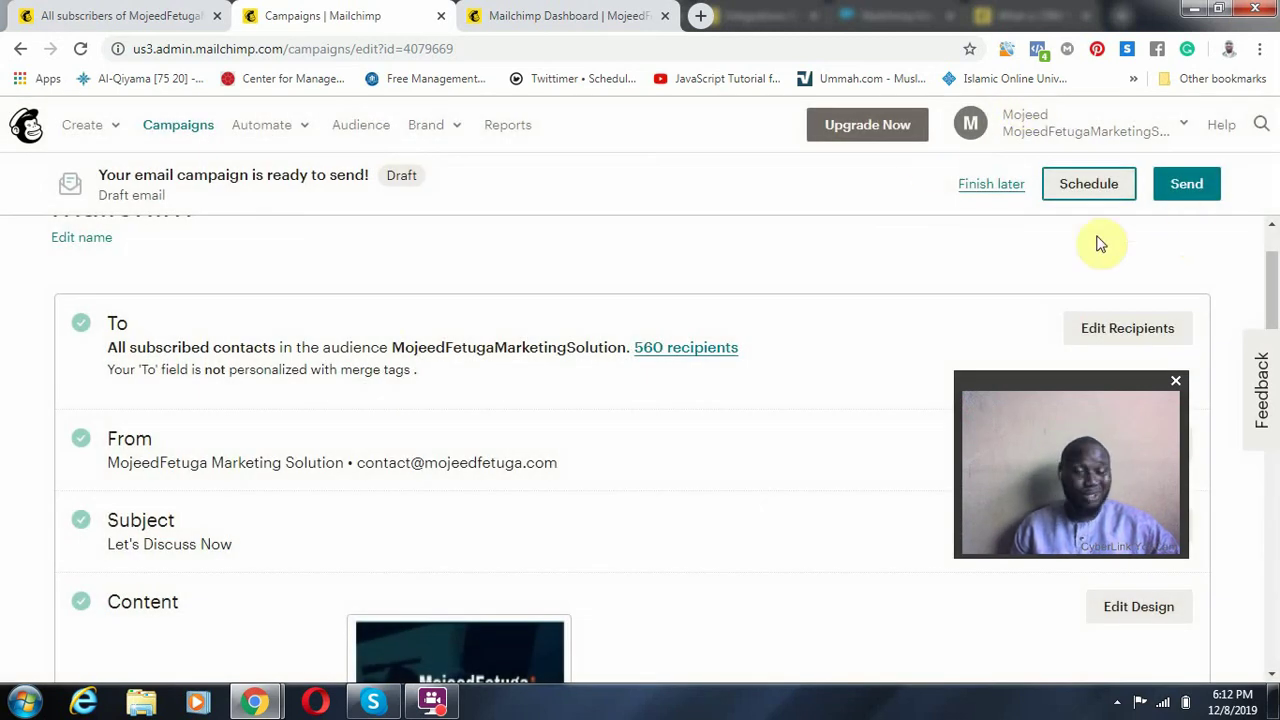
# - Leave the campaign to finish later and delete the "mailchim" draft from the campaigns list, confirming with DELETE
pyautogui.click(1001, 188)
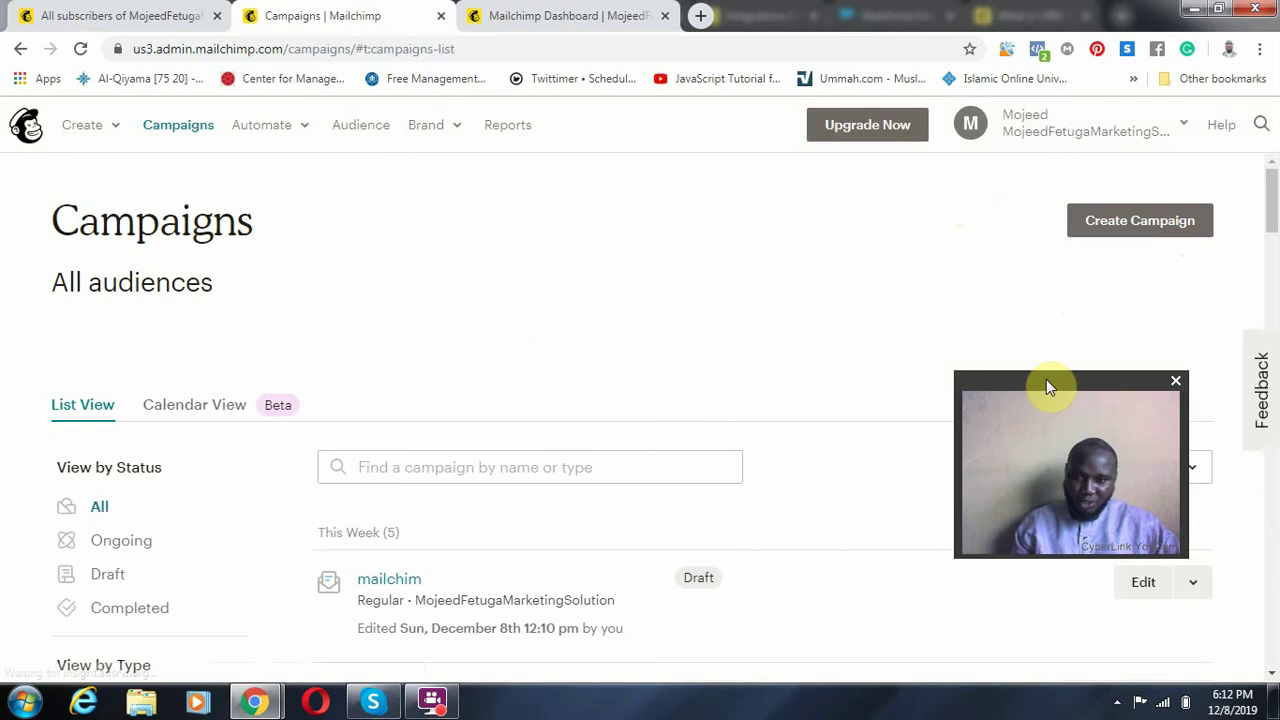
pyautogui.moveTo(1046, 383); pyautogui.dragTo(600, 157)
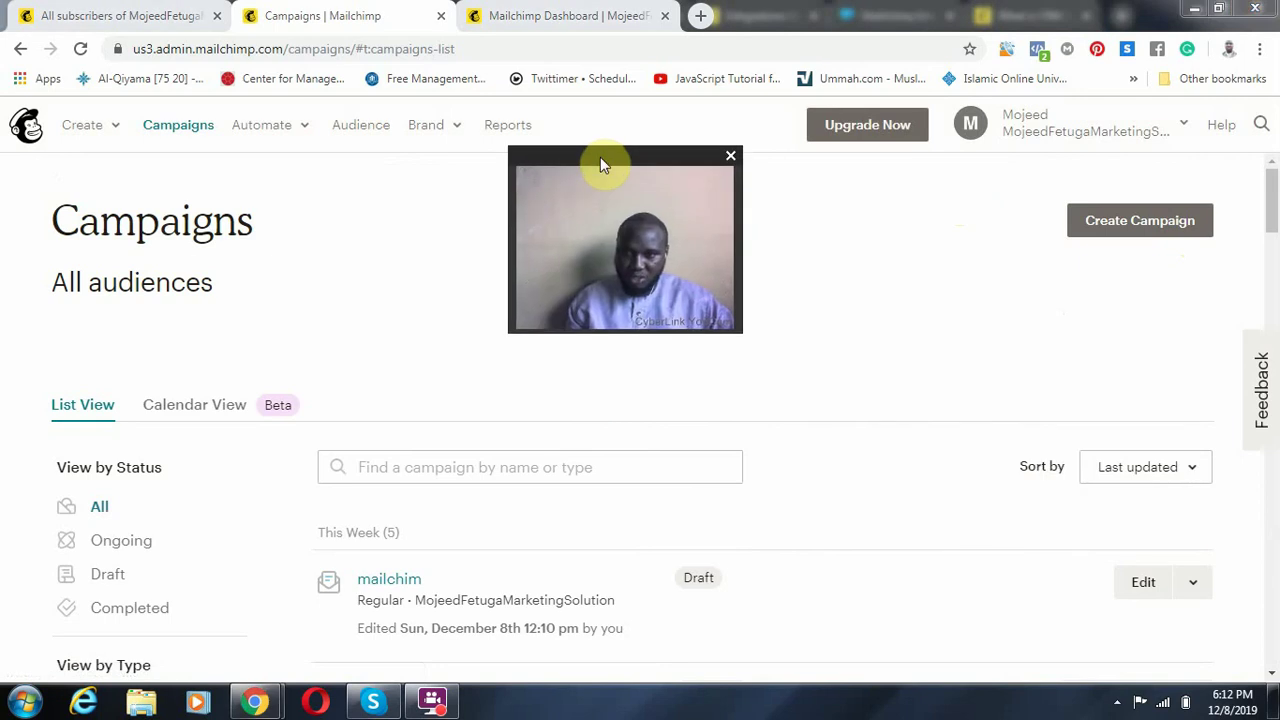
pyautogui.click(1193, 582)
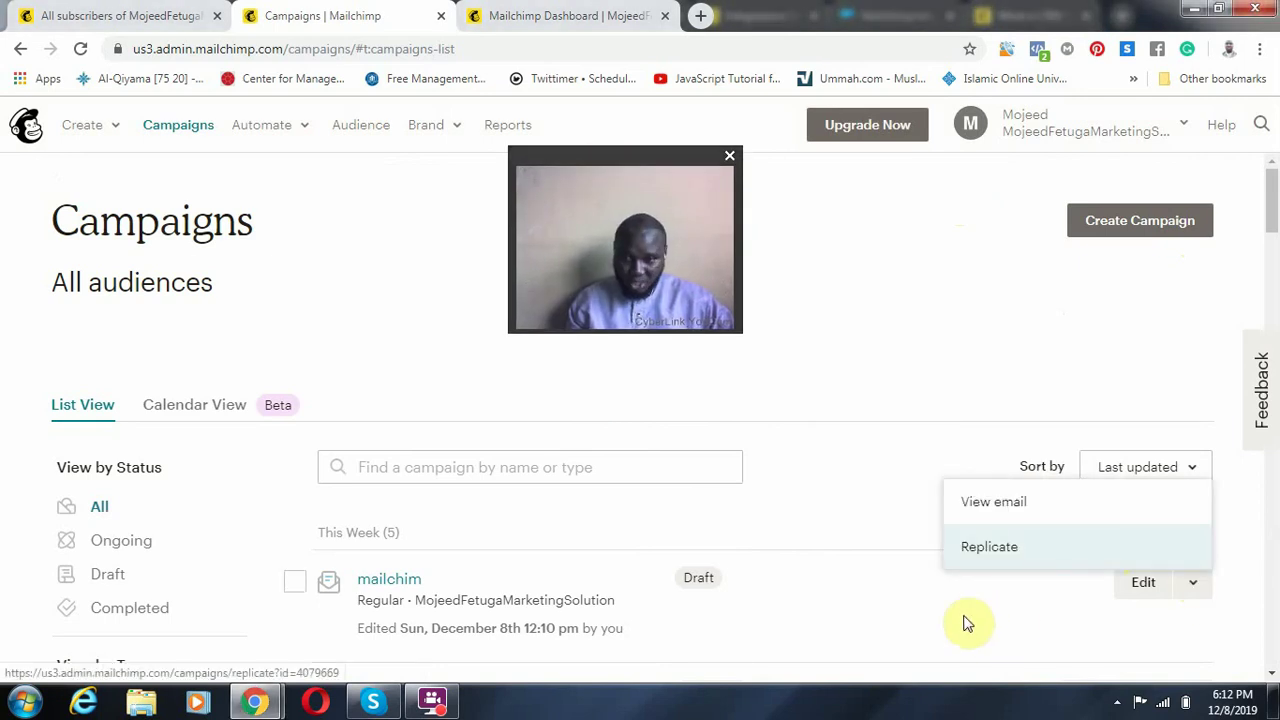
pyautogui.click(294, 581)
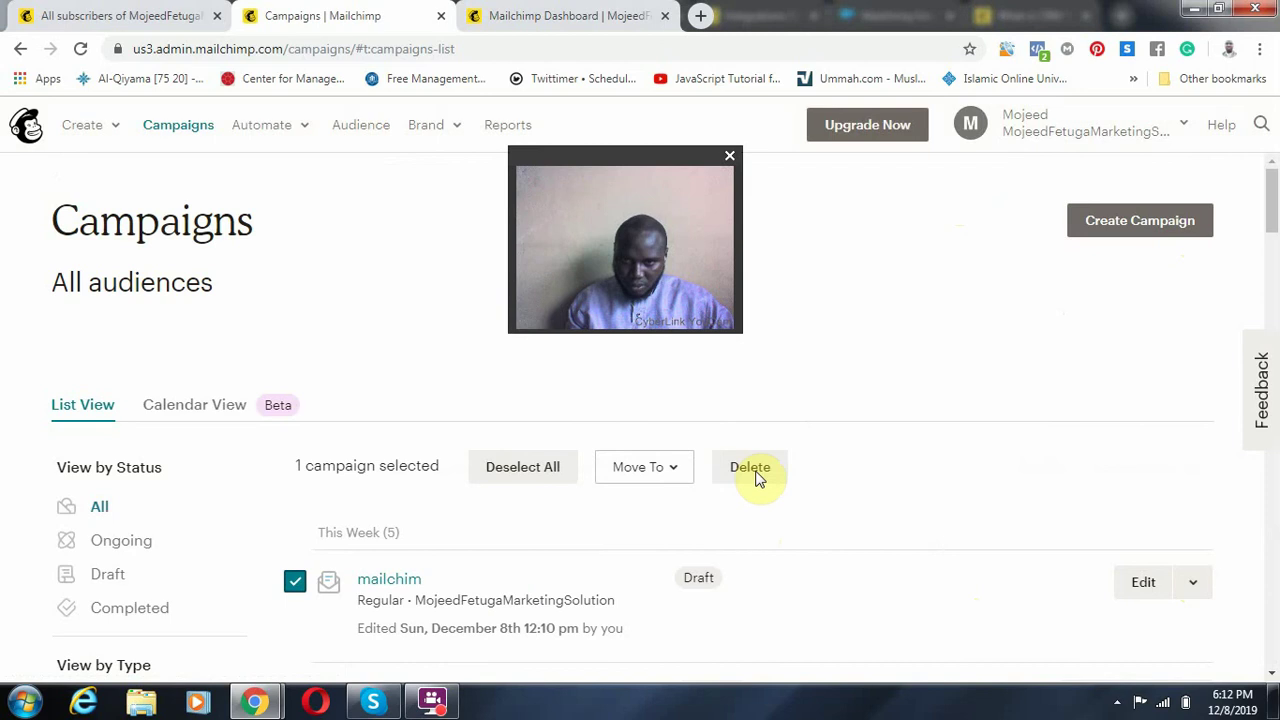
pyautogui.click(750, 468)
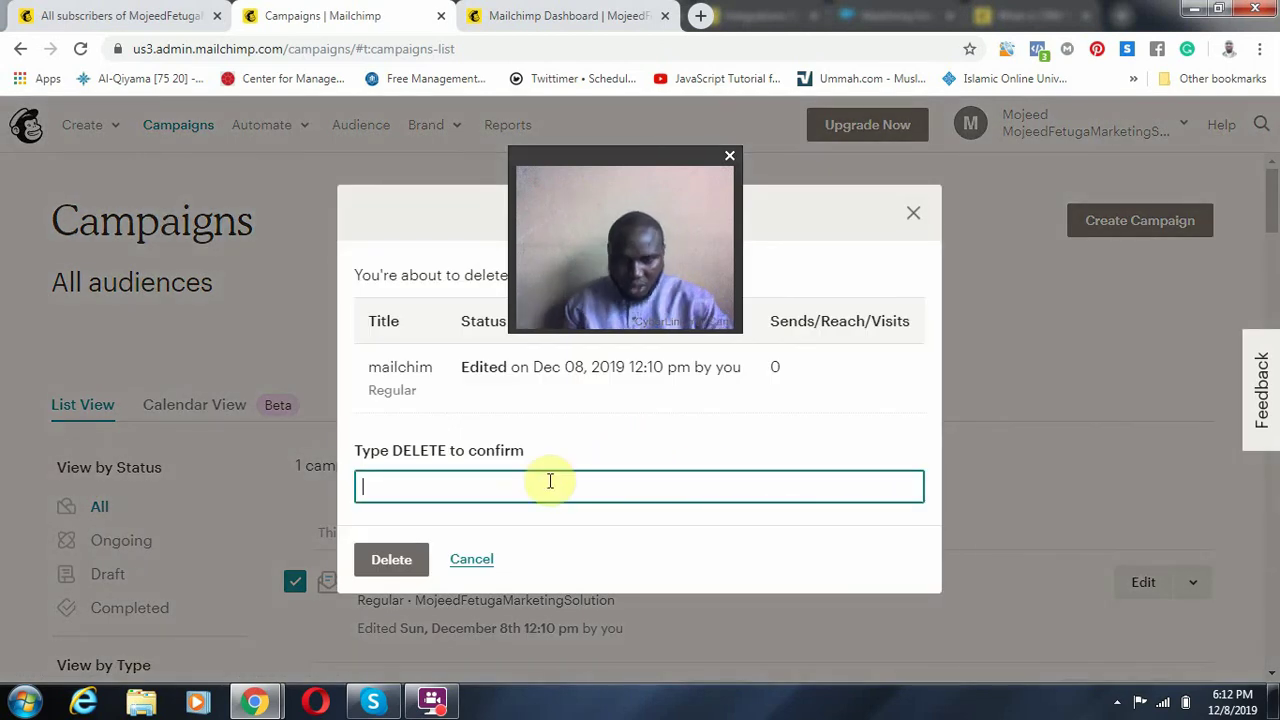
pyautogui.write('DELE')
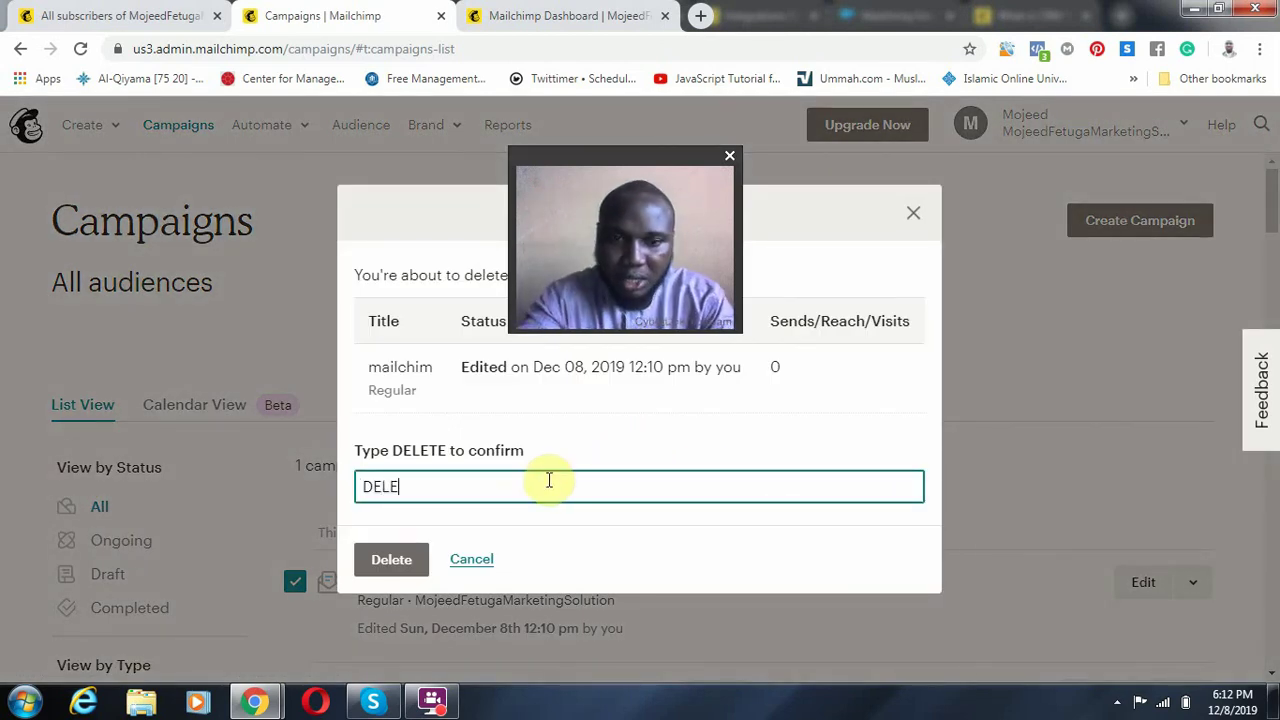
pyautogui.write('TE')
pyautogui.press('Return')
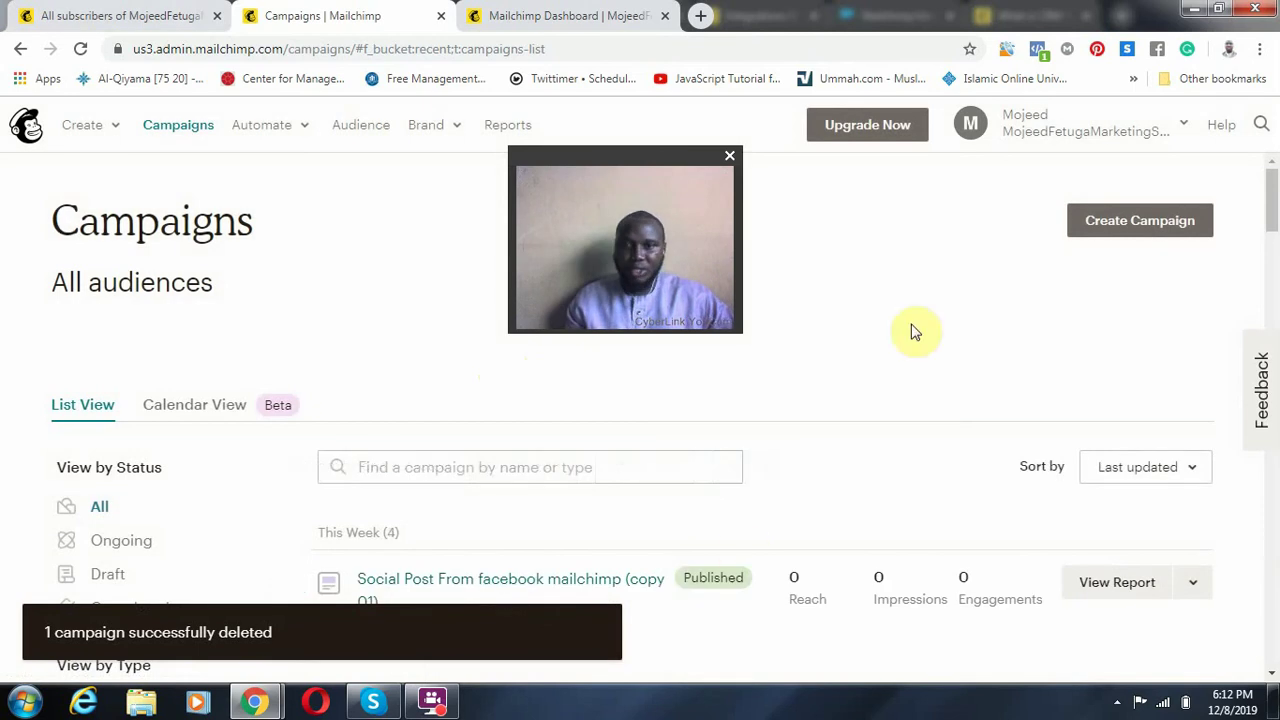
# - Look over the content types that can be created, from Email and Ads to Social Post and Signup Form
pyautogui.moveTo(628, 171); pyautogui.dragTo(1120, 480)
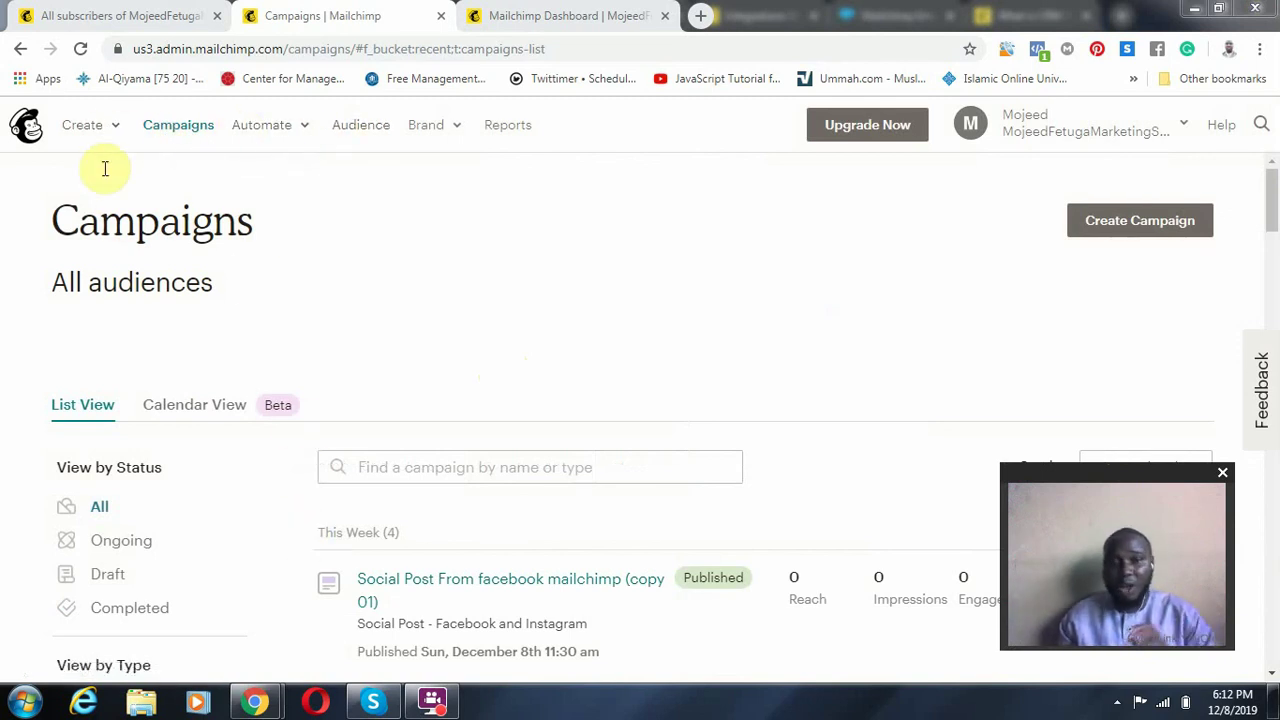
pyautogui.click(88, 125)
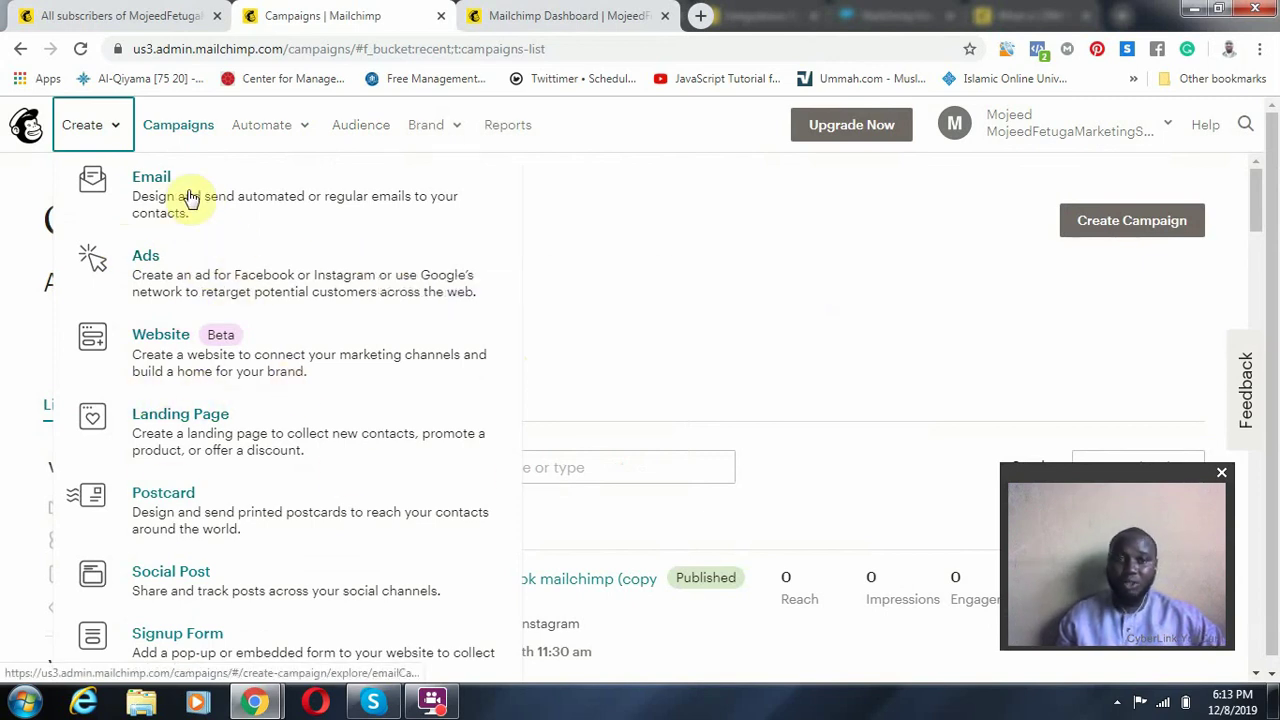
pyautogui.click(835, 325)
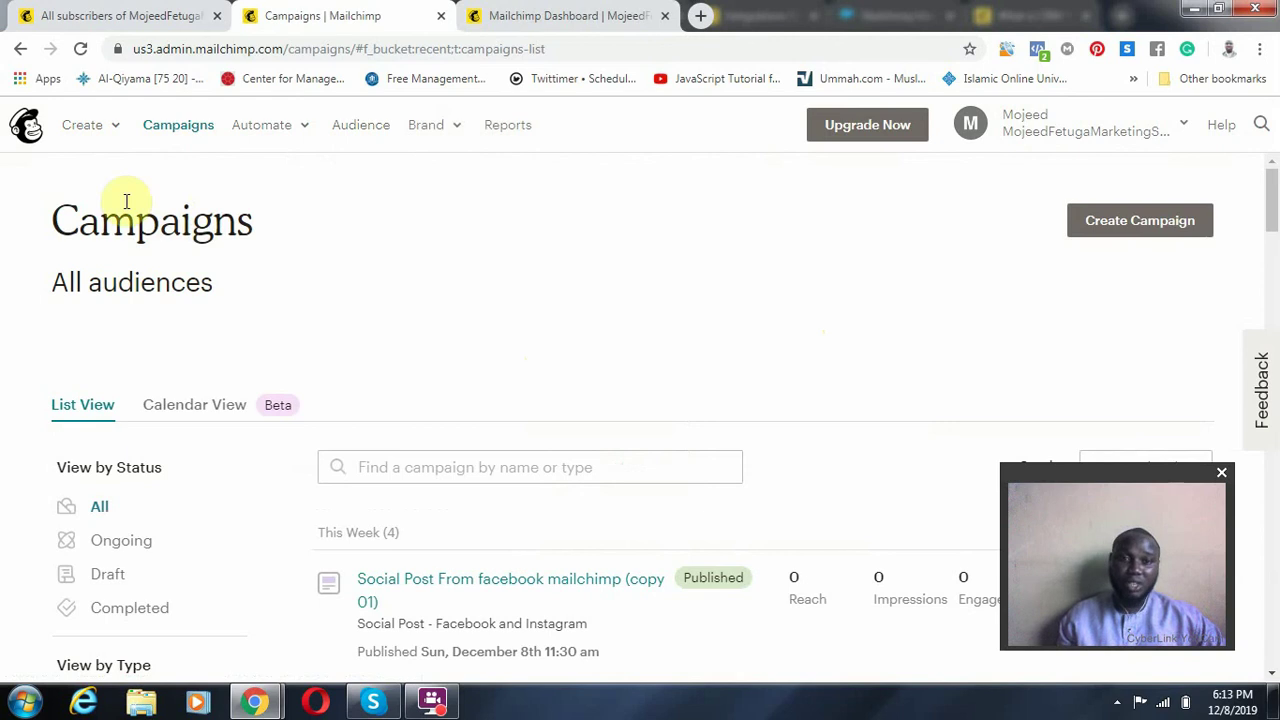